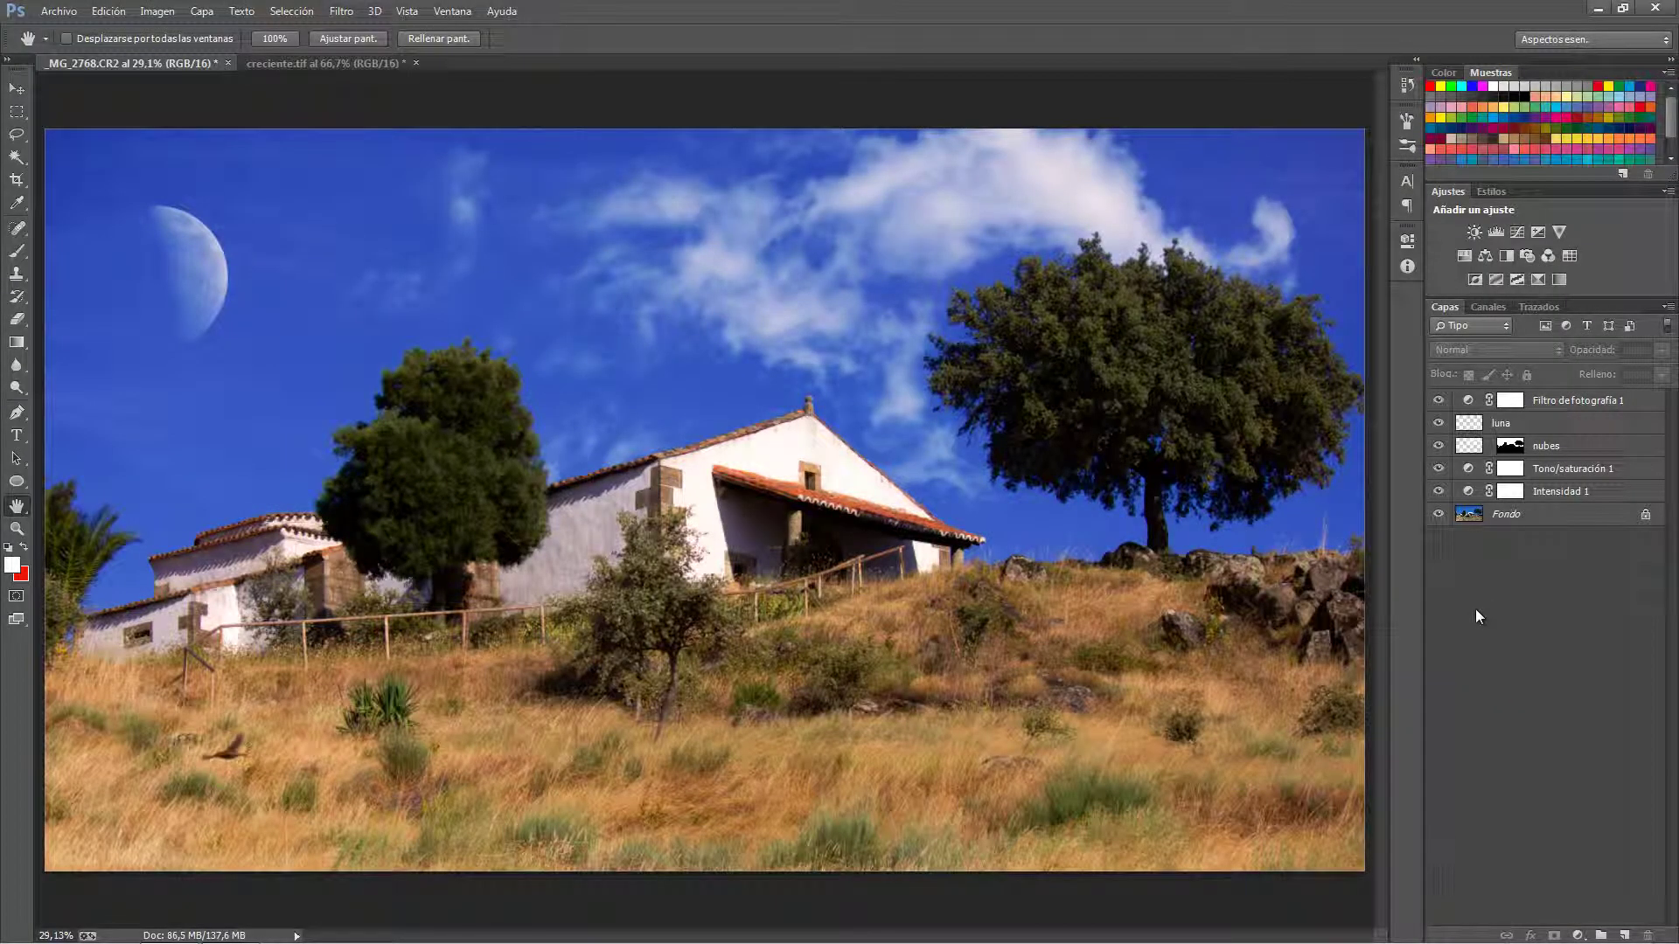
Preview the photo with only Fondo visible, restore all layers, then bring up creciente.tif.
alt+click(1438, 515)
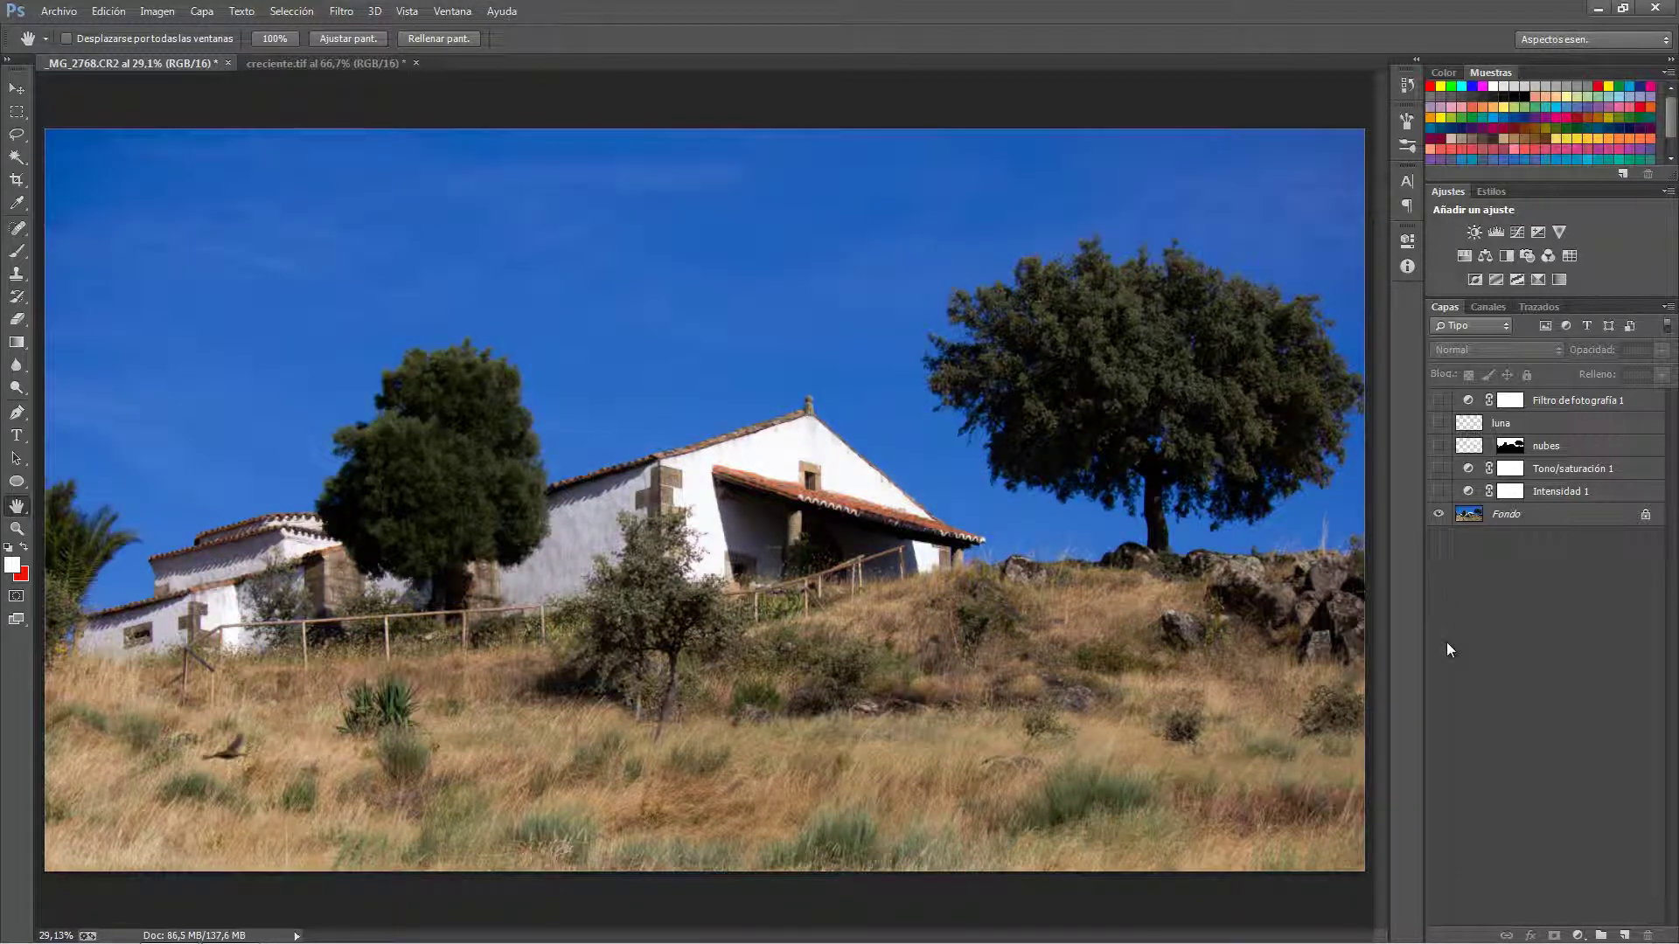
alt+click(1437, 514)
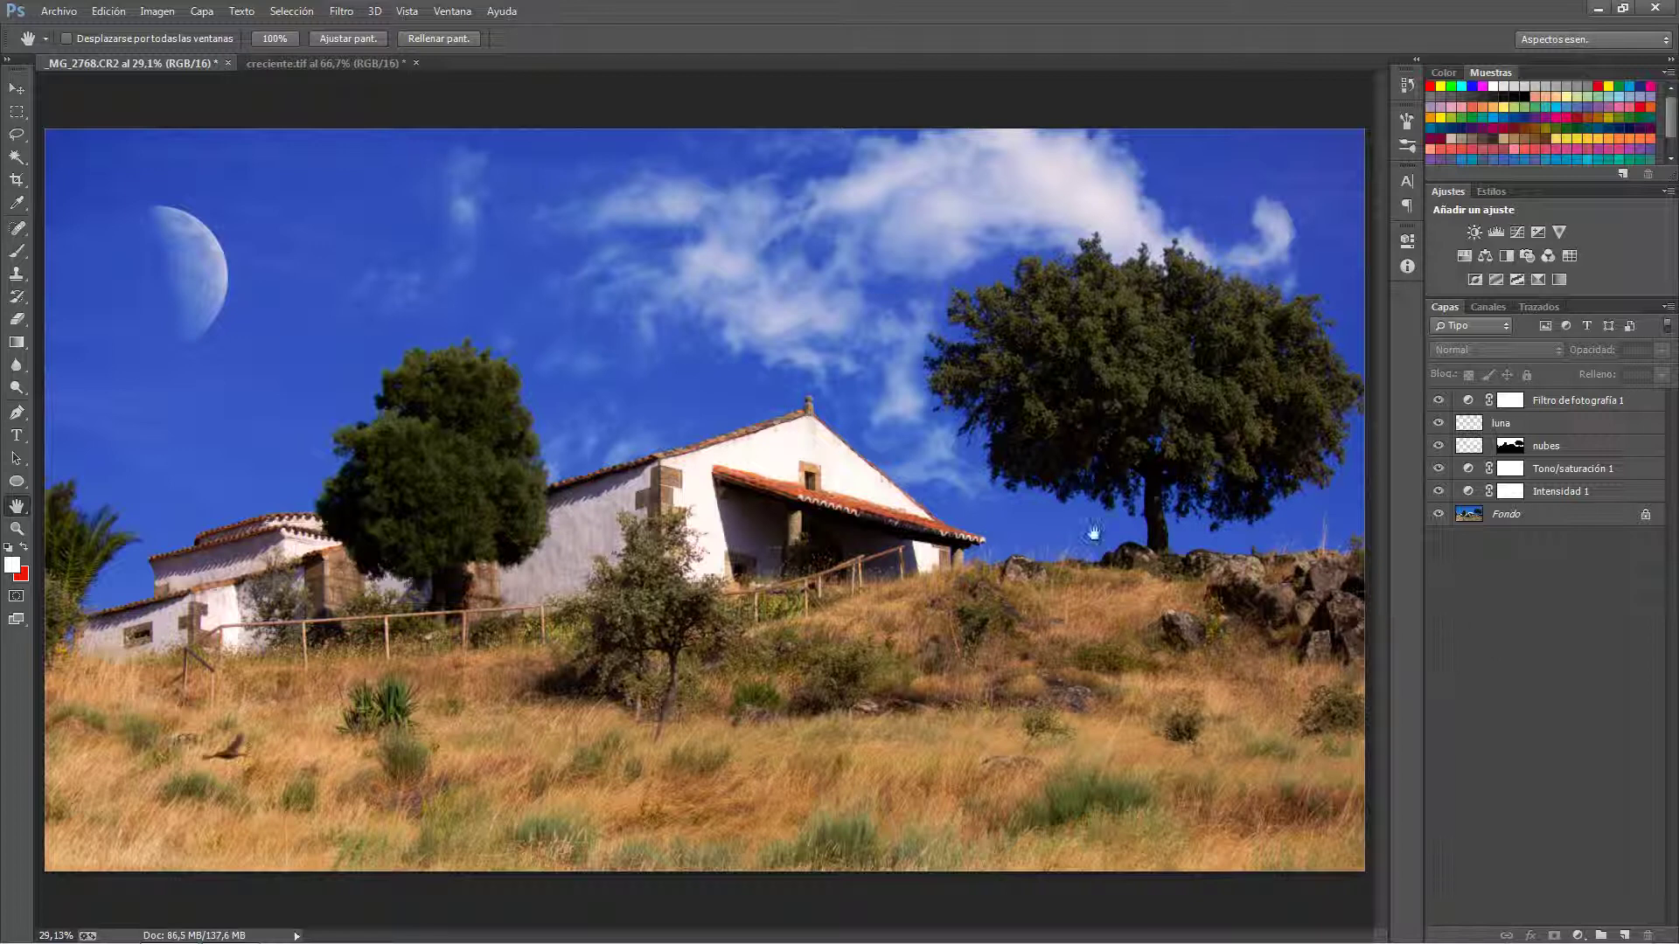
click(297, 63)
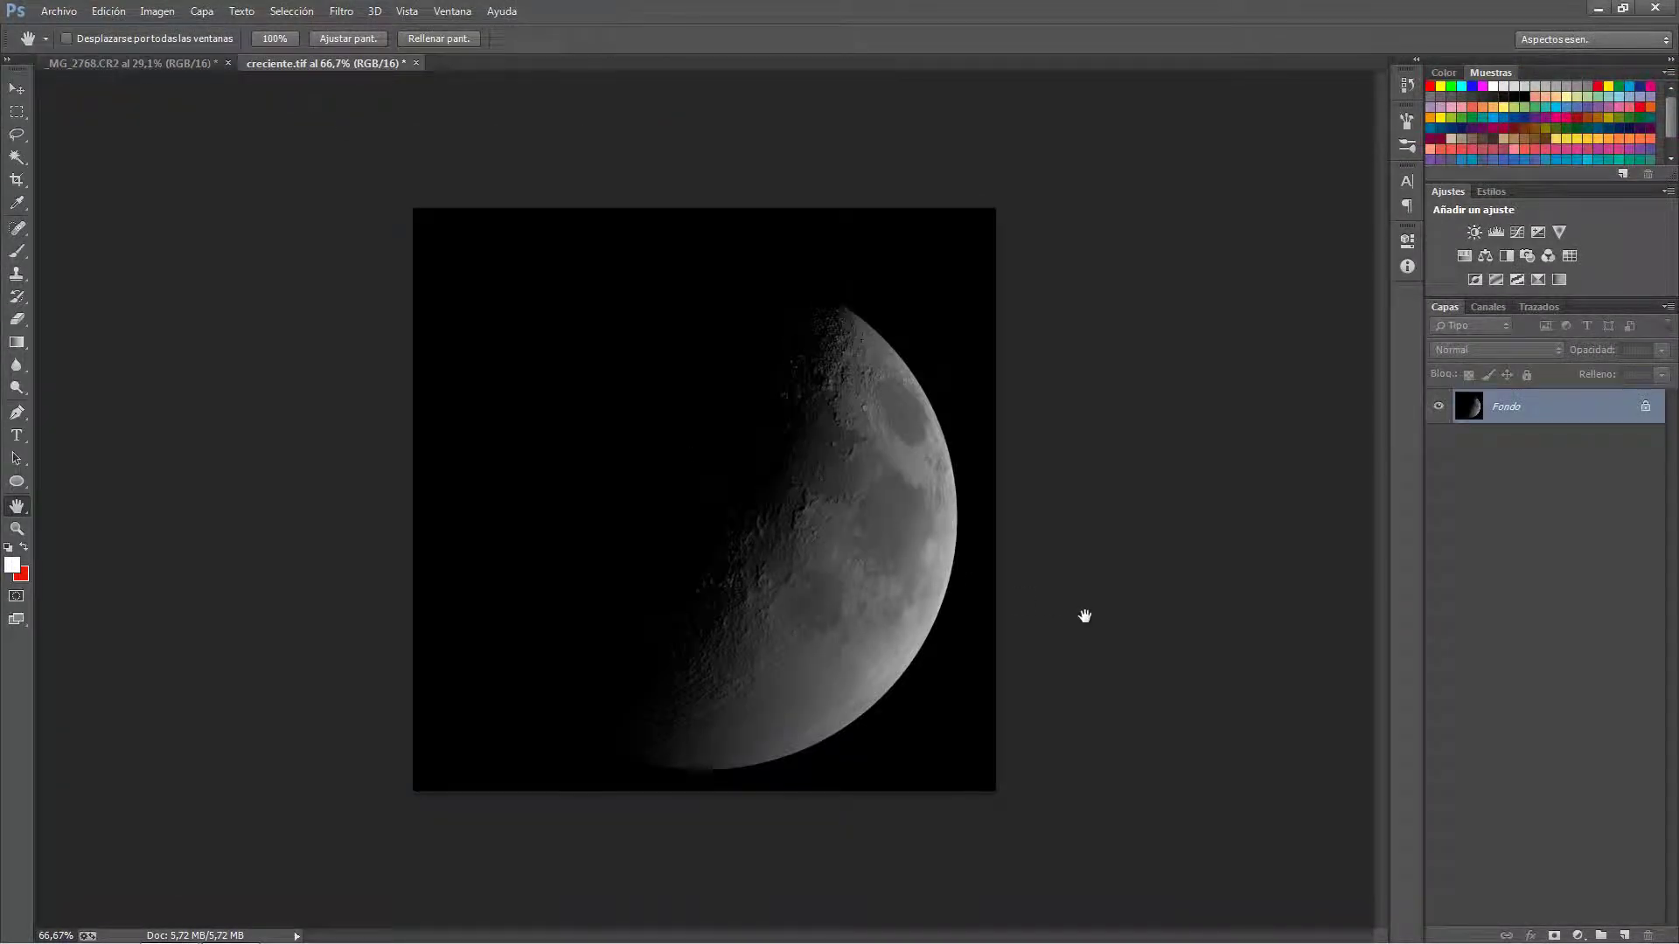
Back on _MG_2768.CR2, select the Brush tool and review the loaded cloud brush presets.
click(173, 63)
click(19, 254)
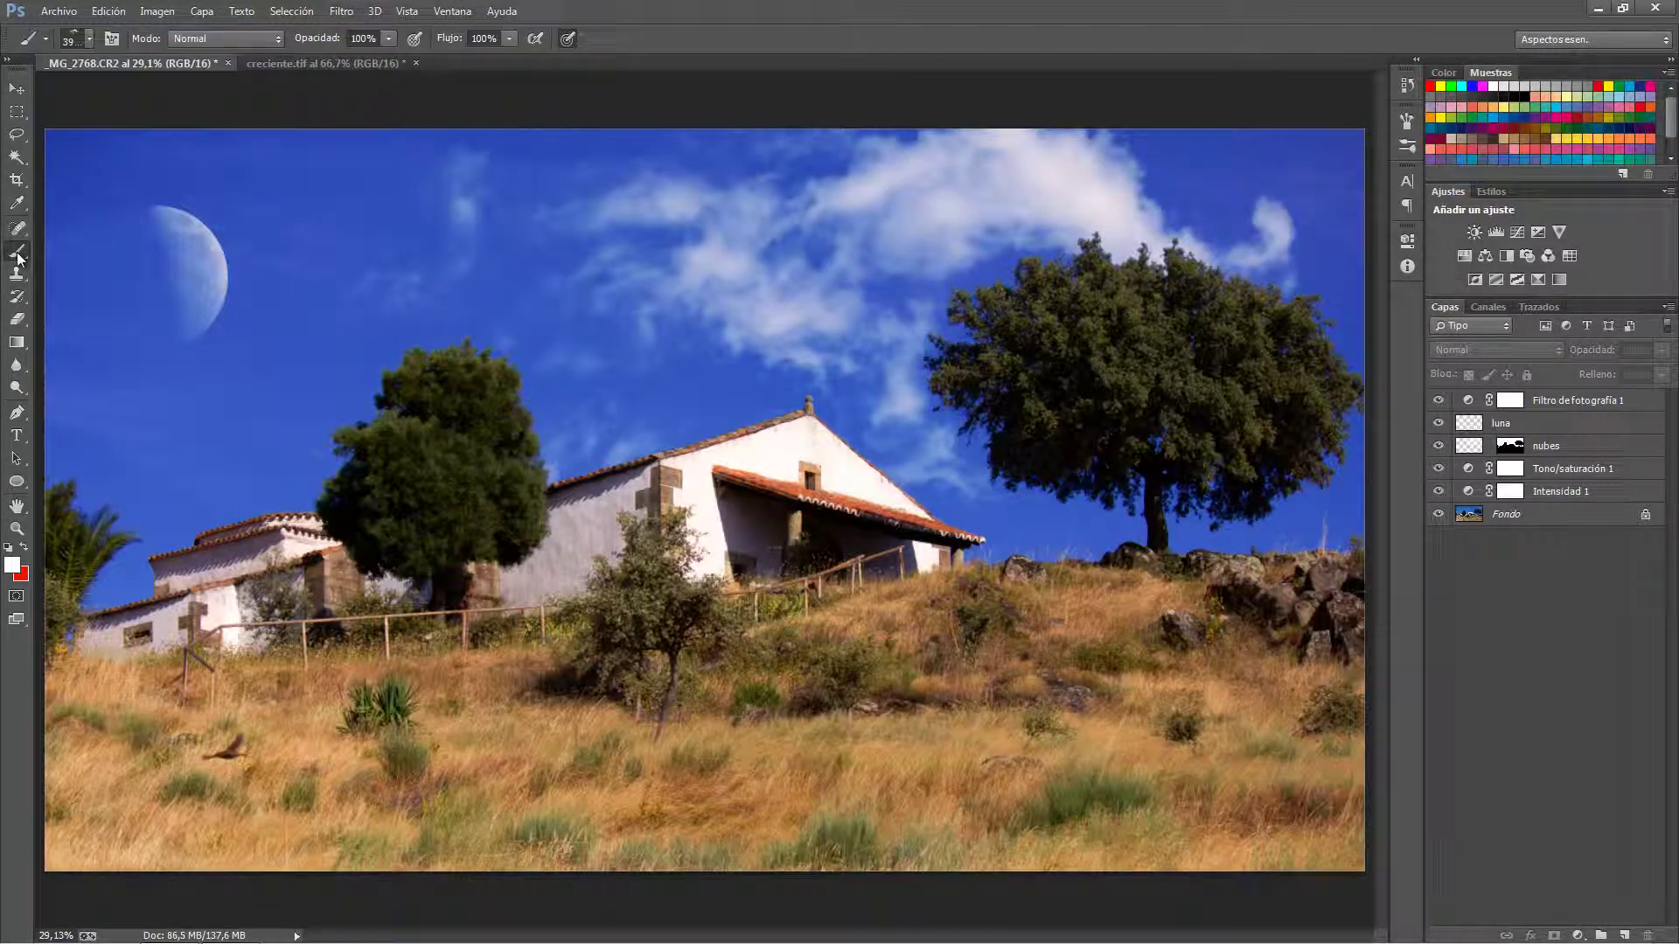
click(112, 39)
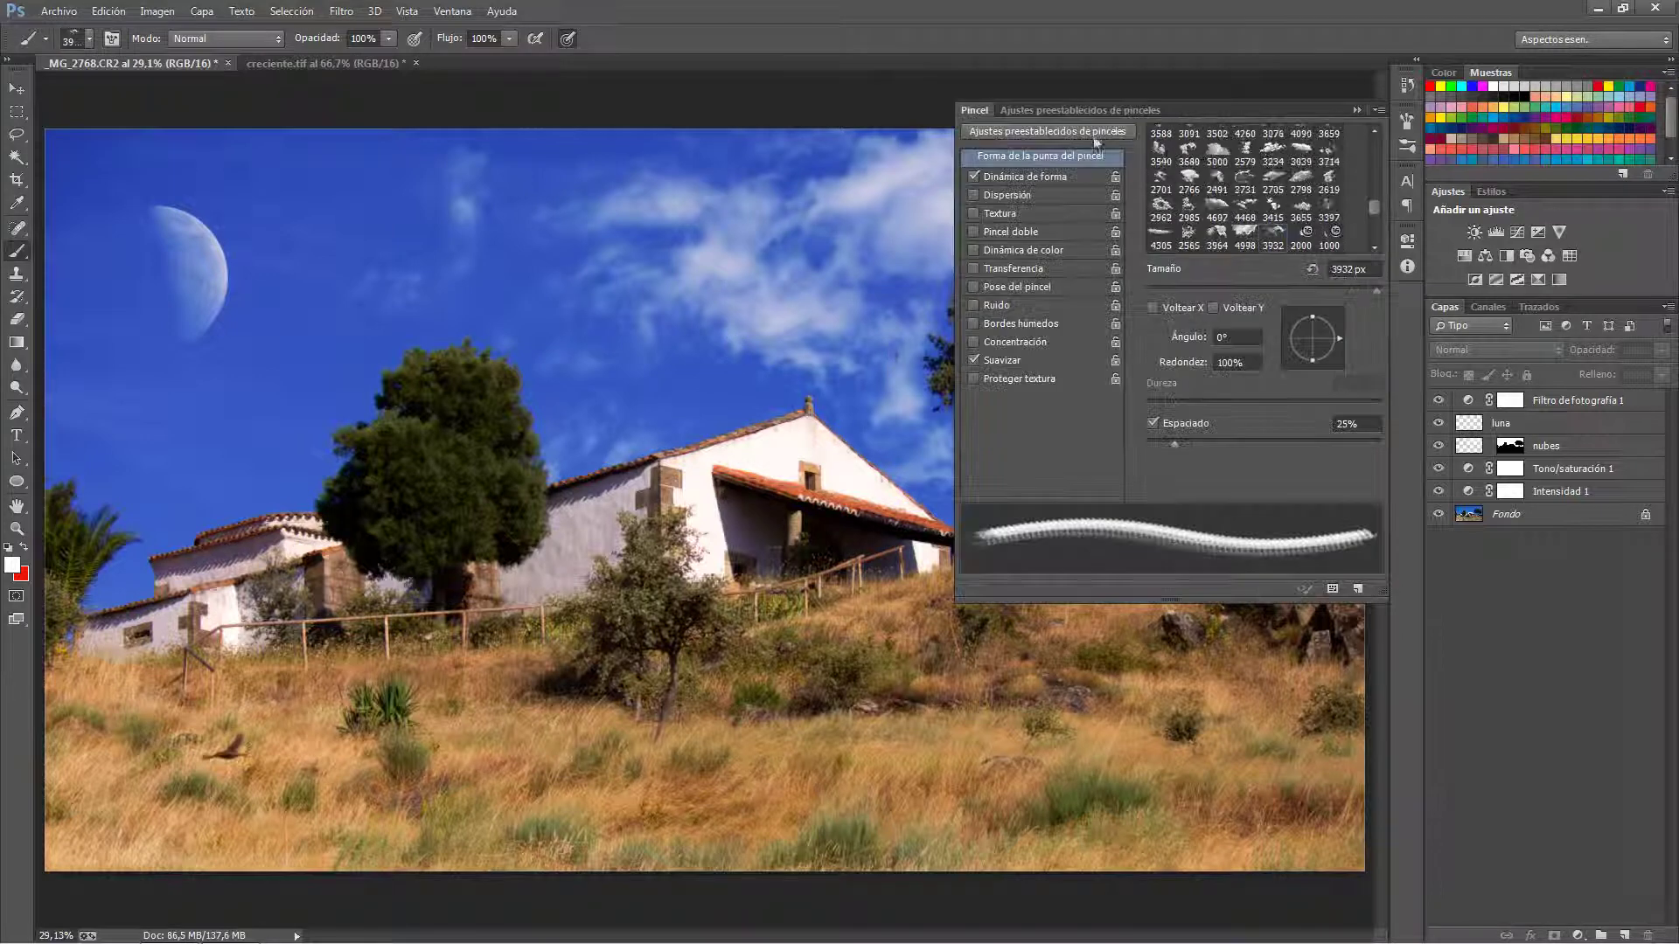
click(1085, 112)
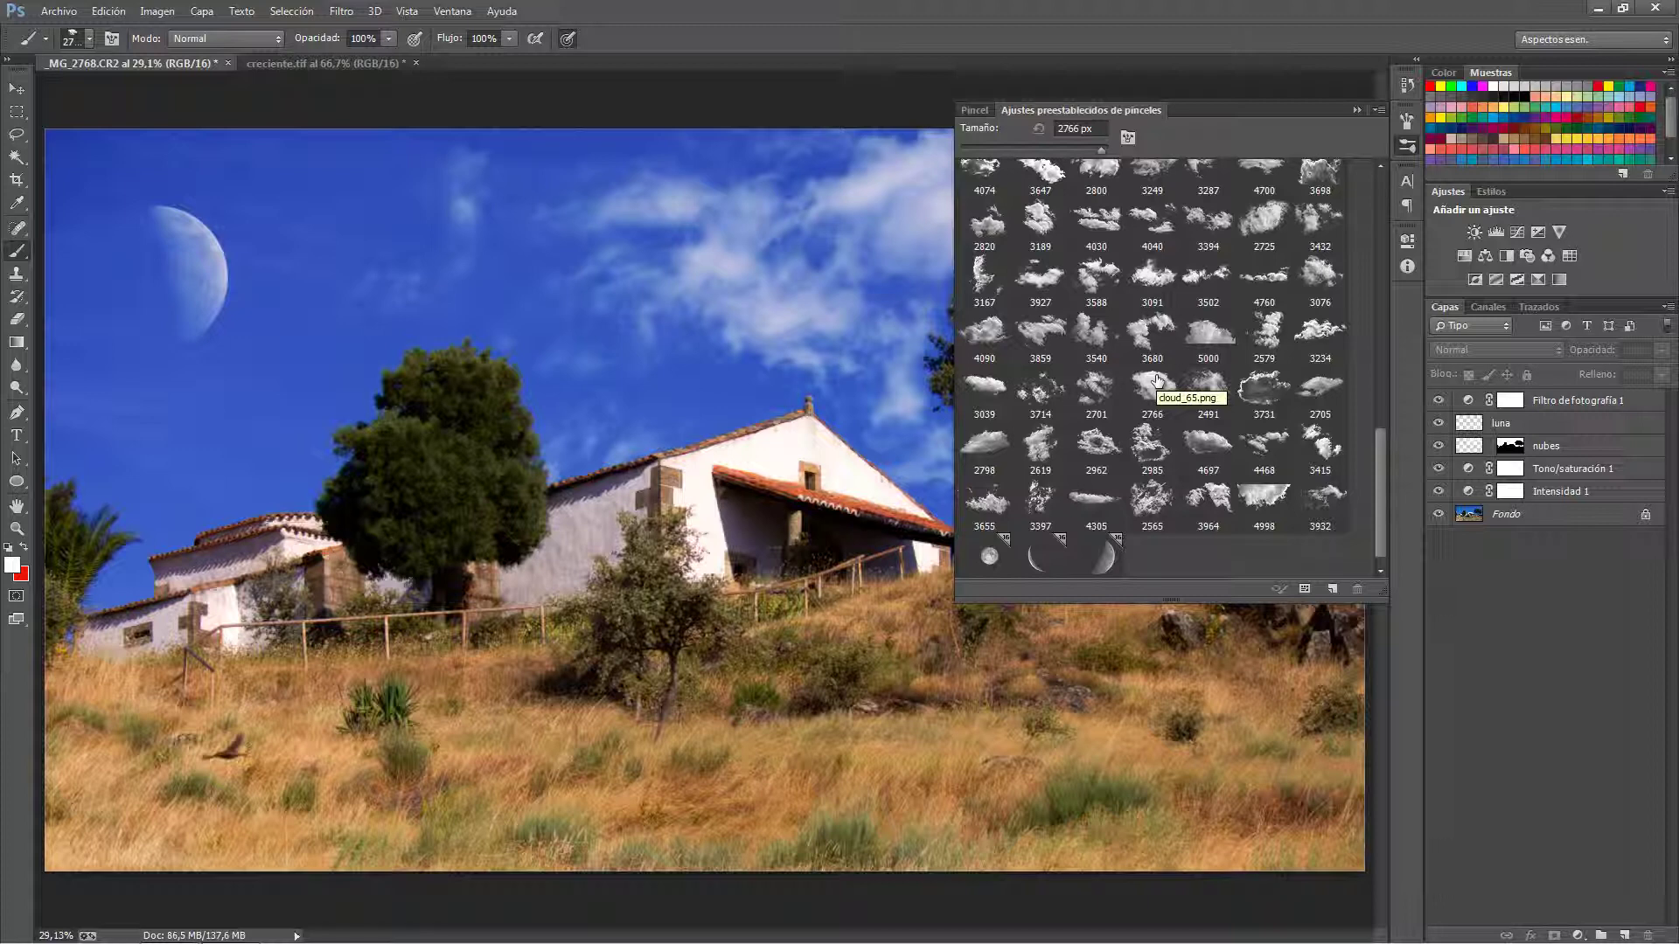
click(1357, 111)
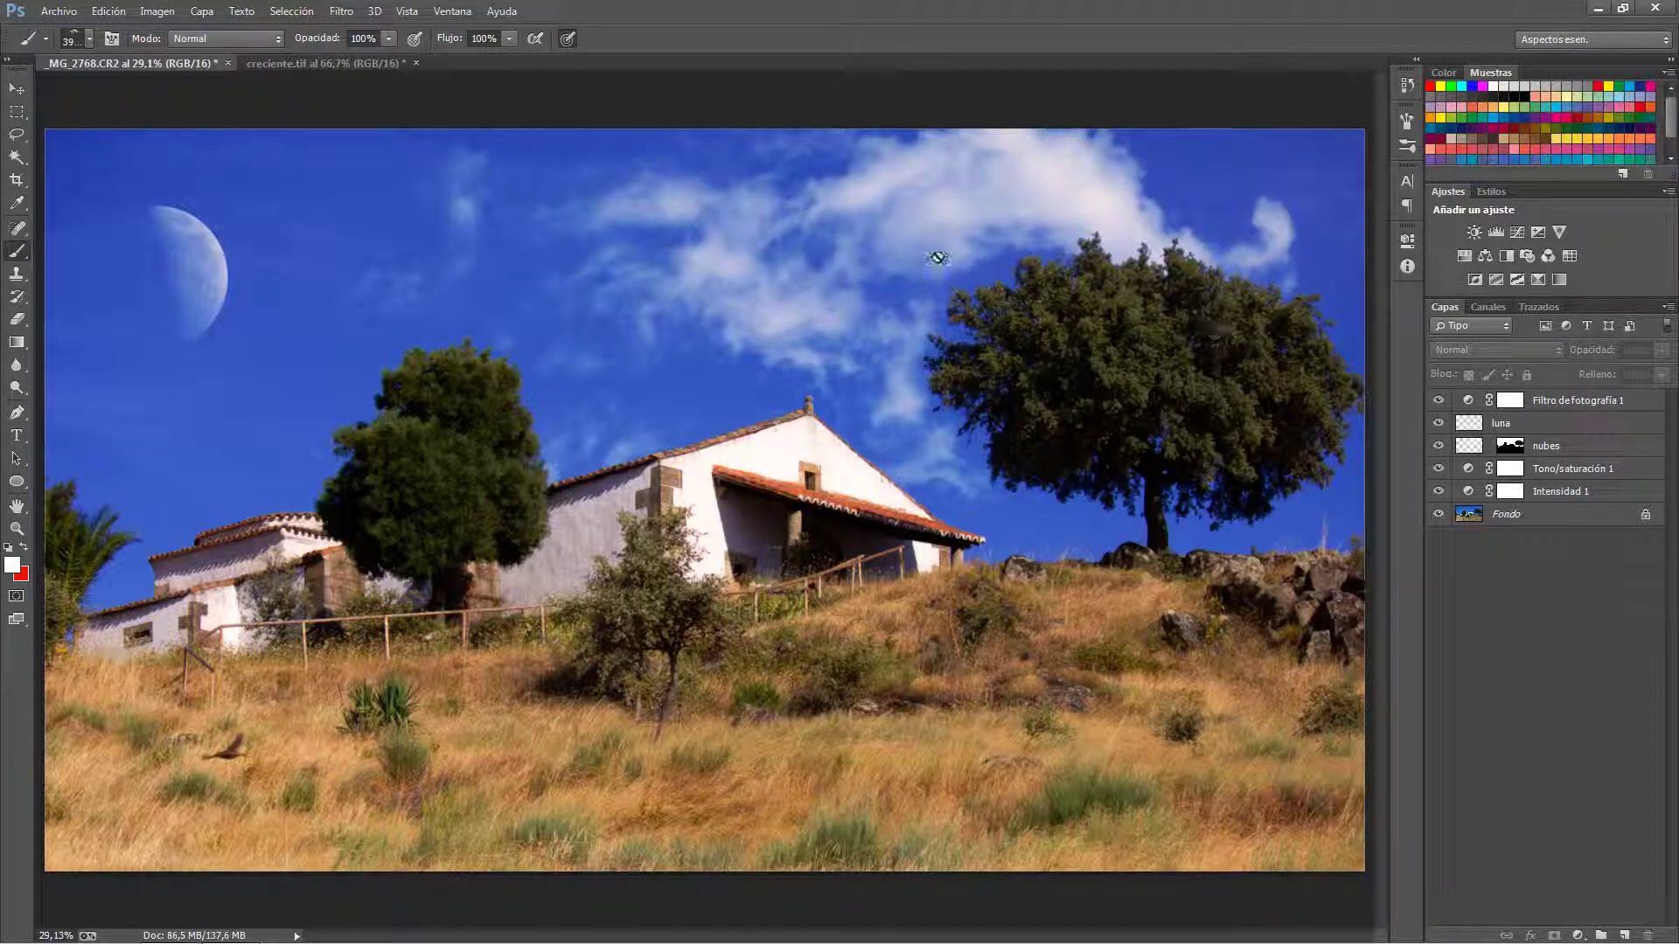
Toggle the extra layers, zoom into the moon and clouds, then return to creciente.tif.
alt+click(1439, 518)
alt+click(1439, 517)
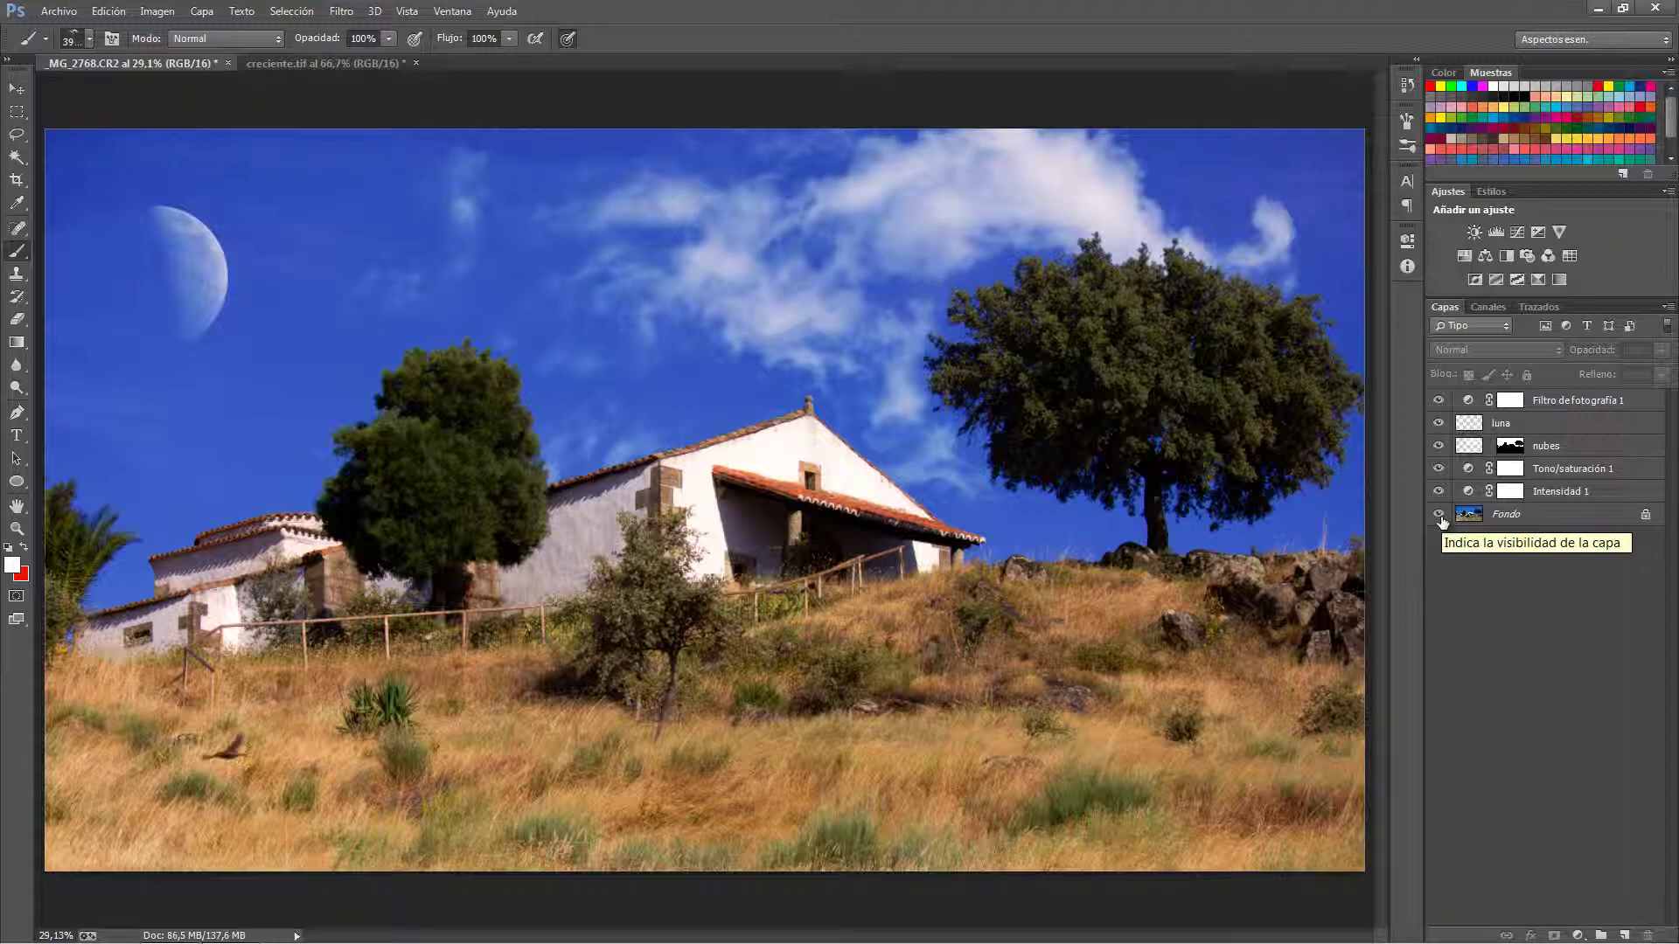
mouse_move(156, 229)
mouse_down()
mouse_move(340, 333)
mouse_move(270, 333)
mouse_move(644, 349)
mouse_up()
drag(512, 524, 445, 540)
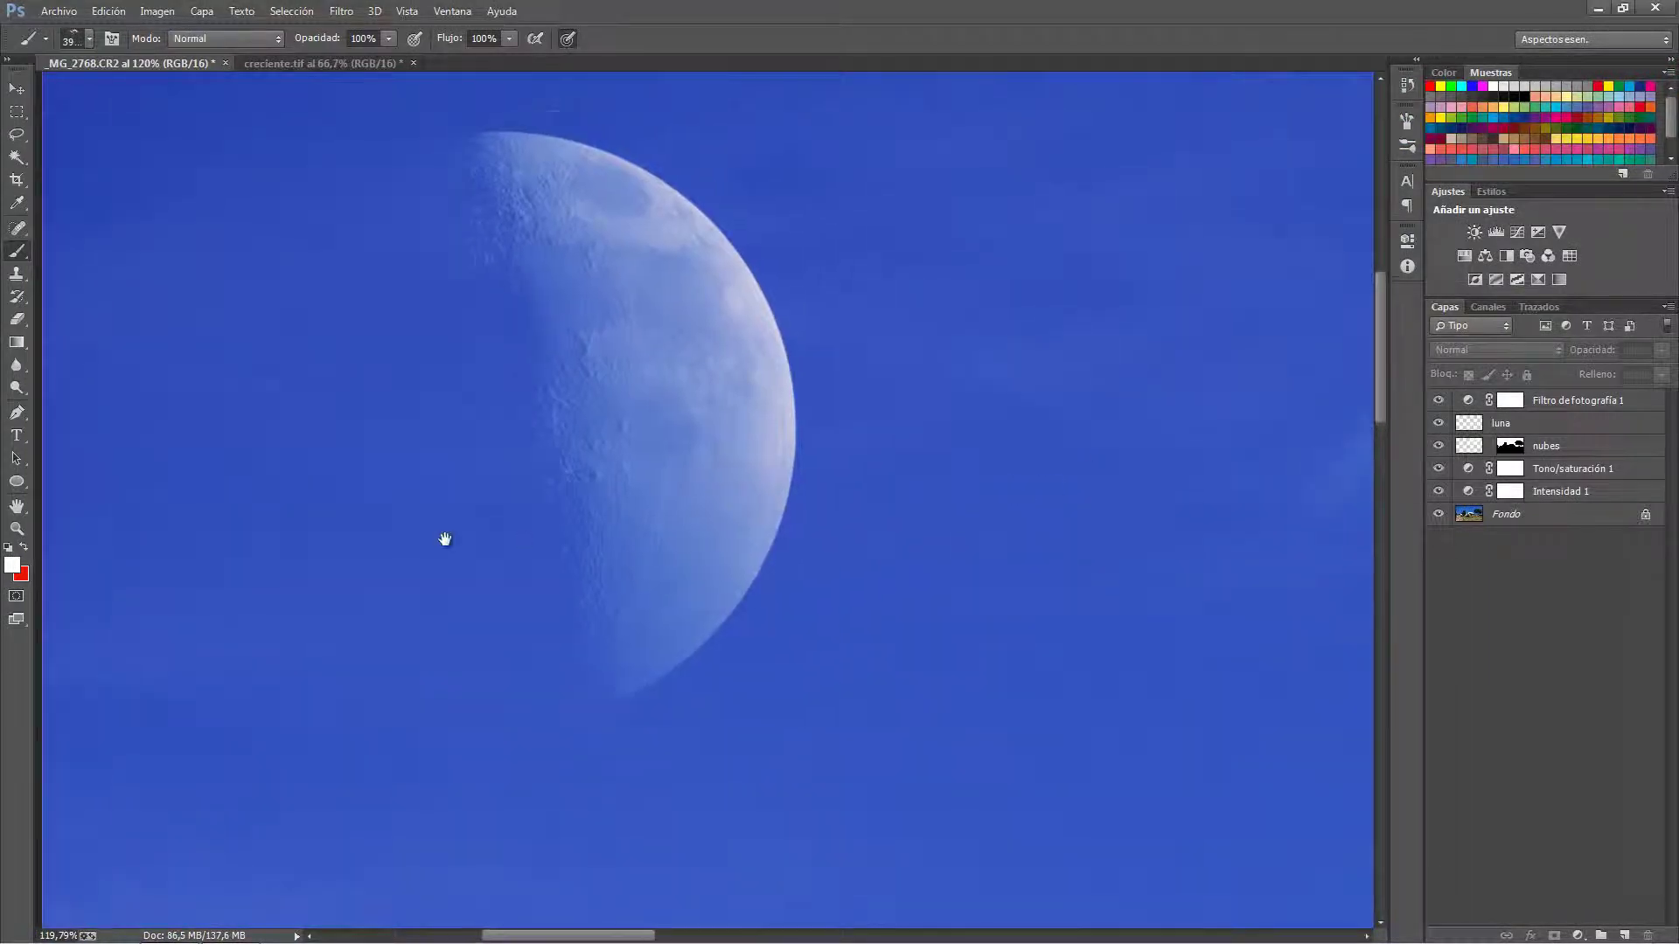
mouse_move(1026, 450)
mouse_down()
mouse_move(397, 490)
mouse_move(263, 416)
mouse_up()
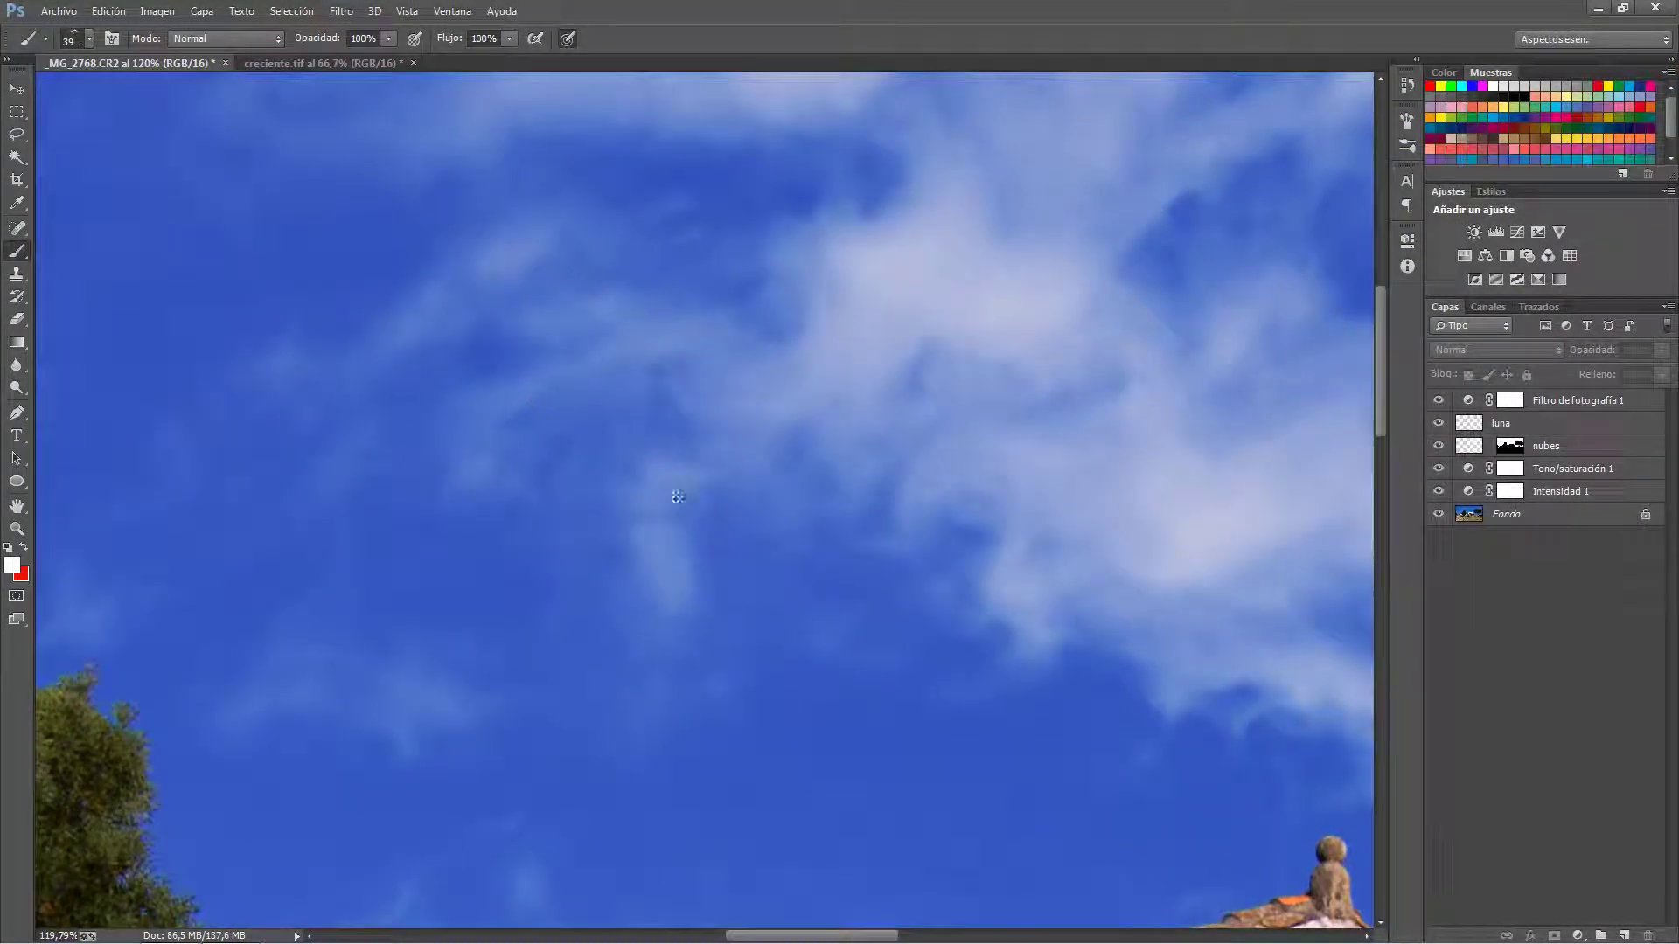
mouse_move(764, 547)
mouse_down()
mouse_move(533, 551)
mouse_move(690, 563)
mouse_move(658, 561)
mouse_up()
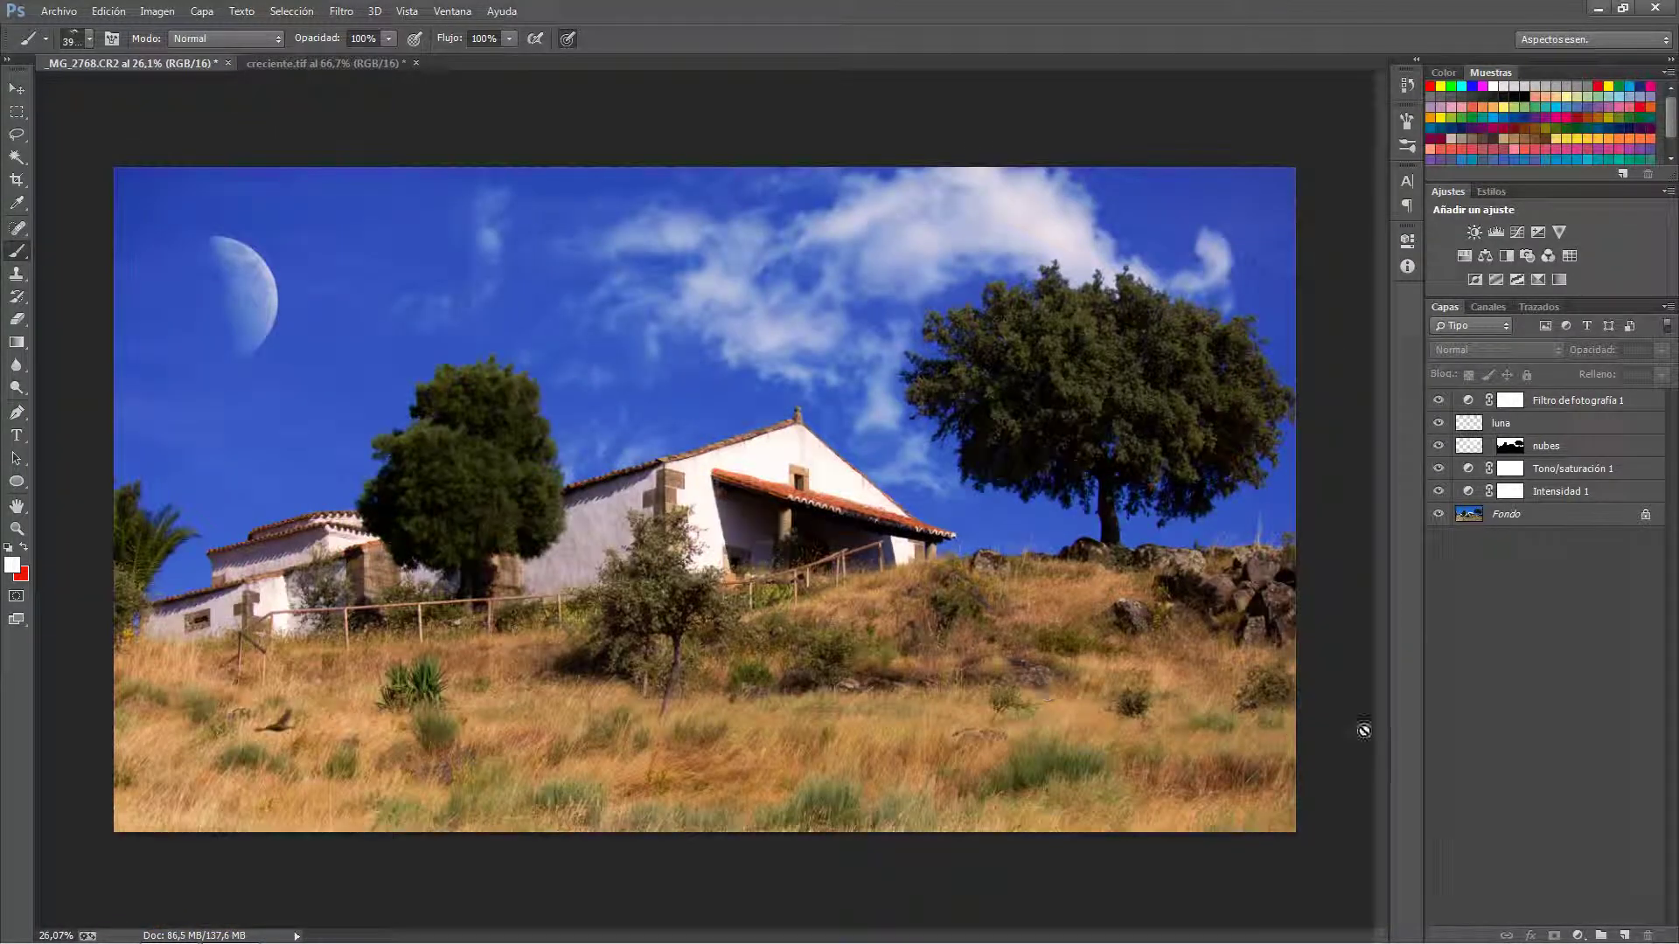
click(339, 63)
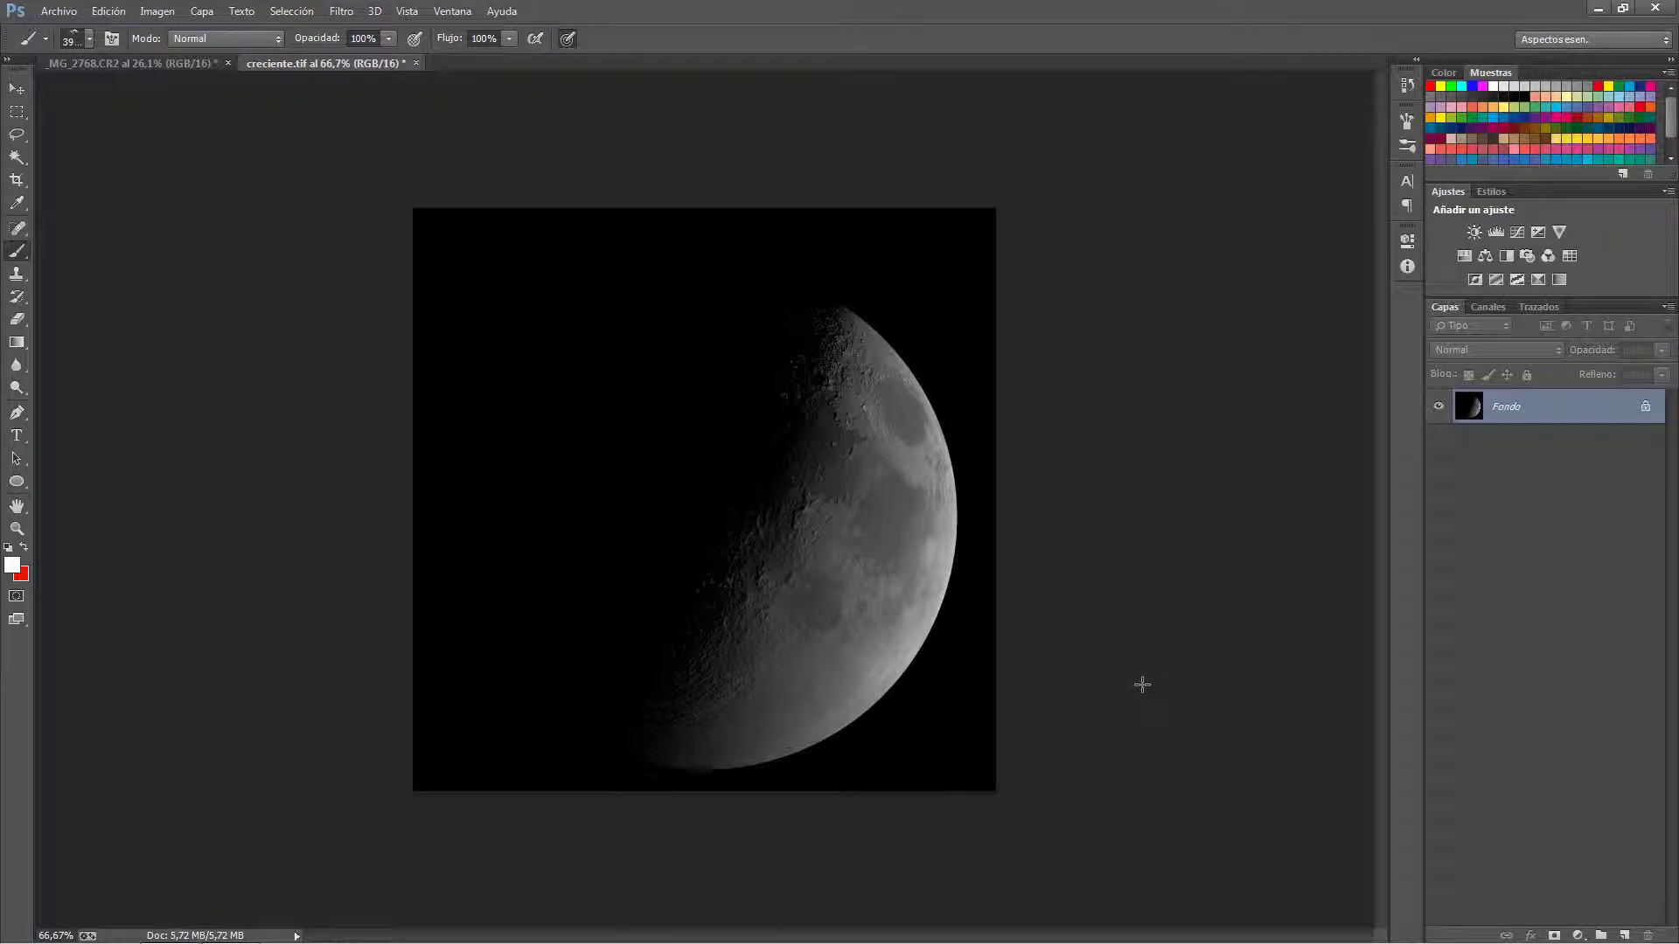
Invert the moon image and define it as a brush preset named 'creciente 1'.
key(ctrl+i)
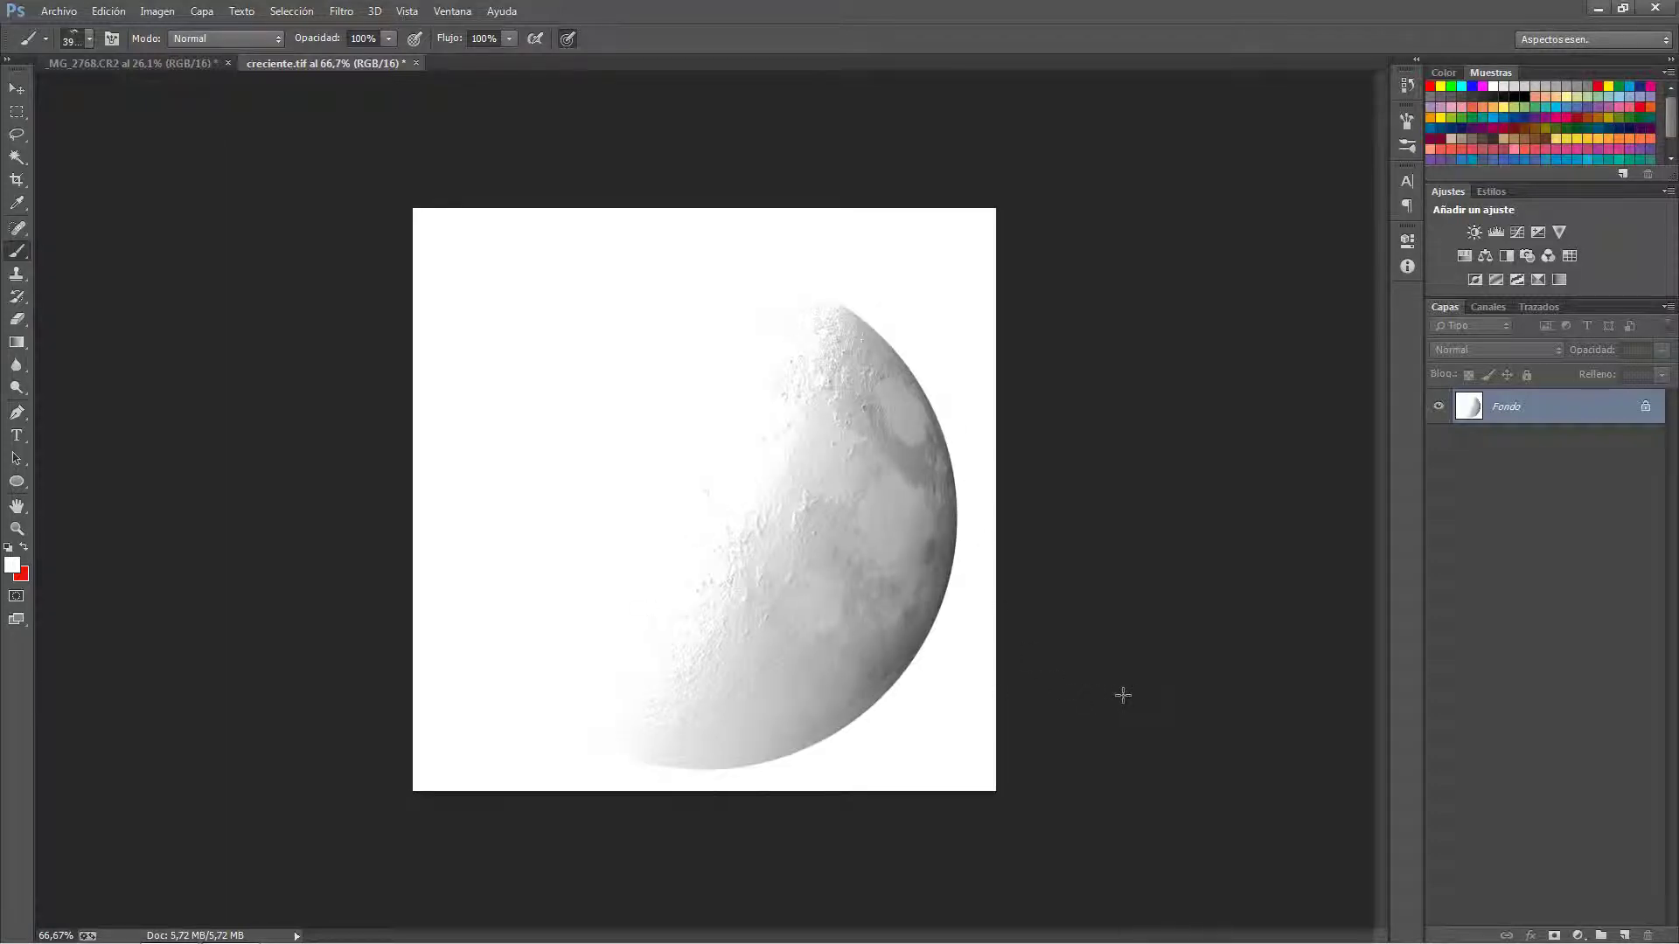
click(108, 11)
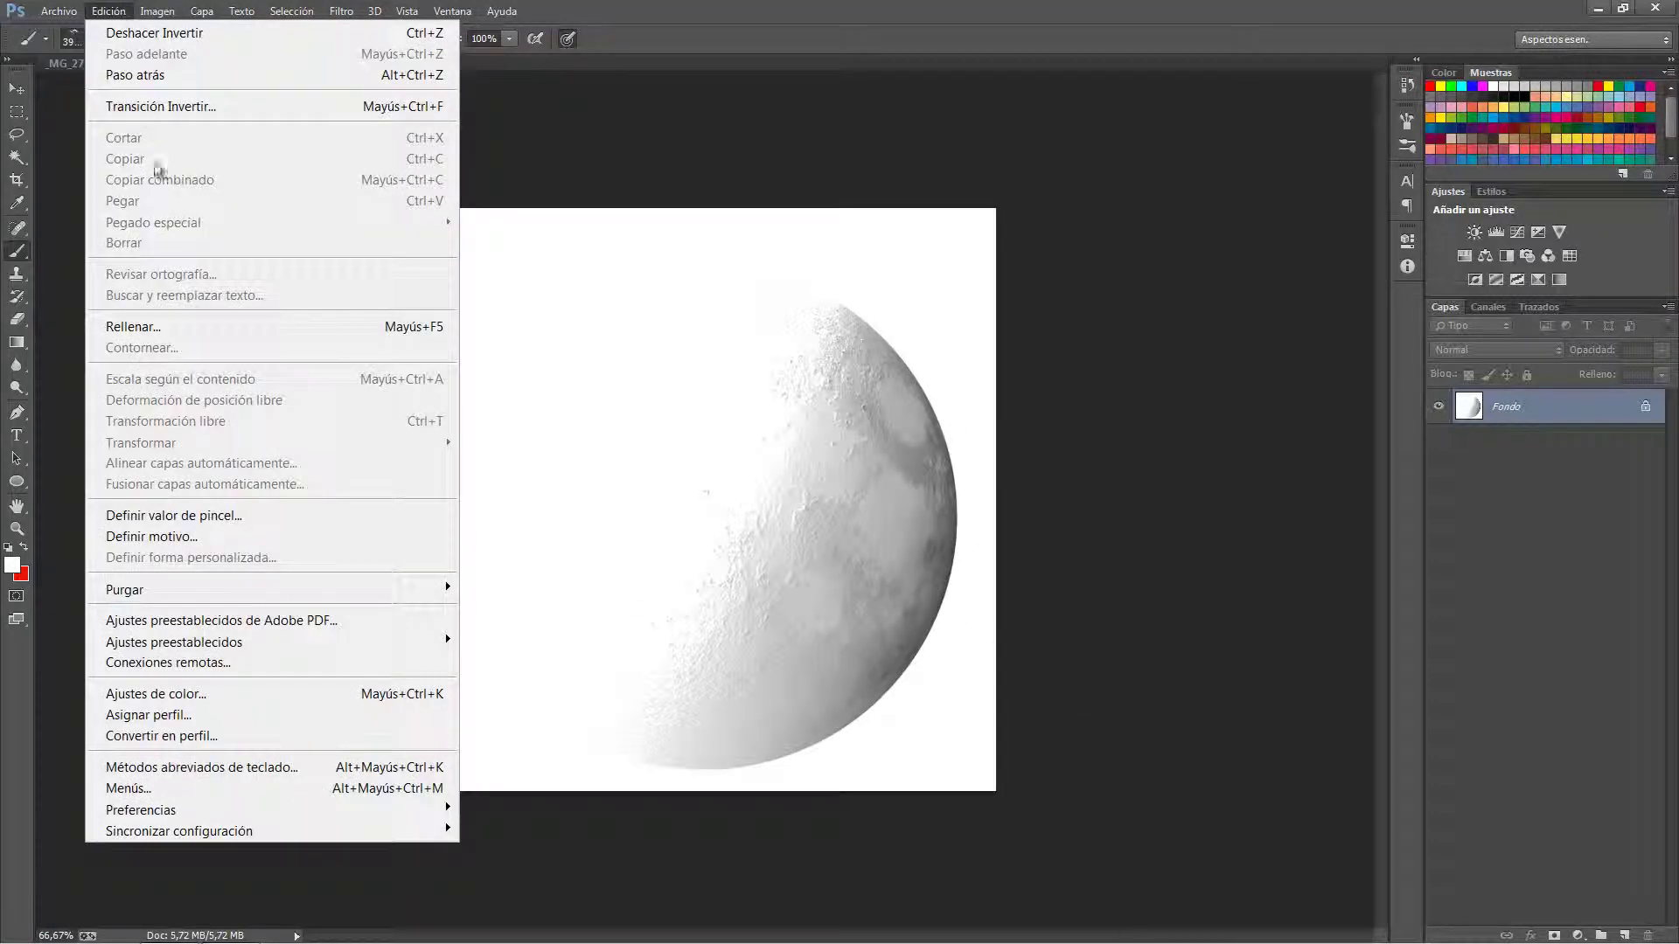
click(214, 515)
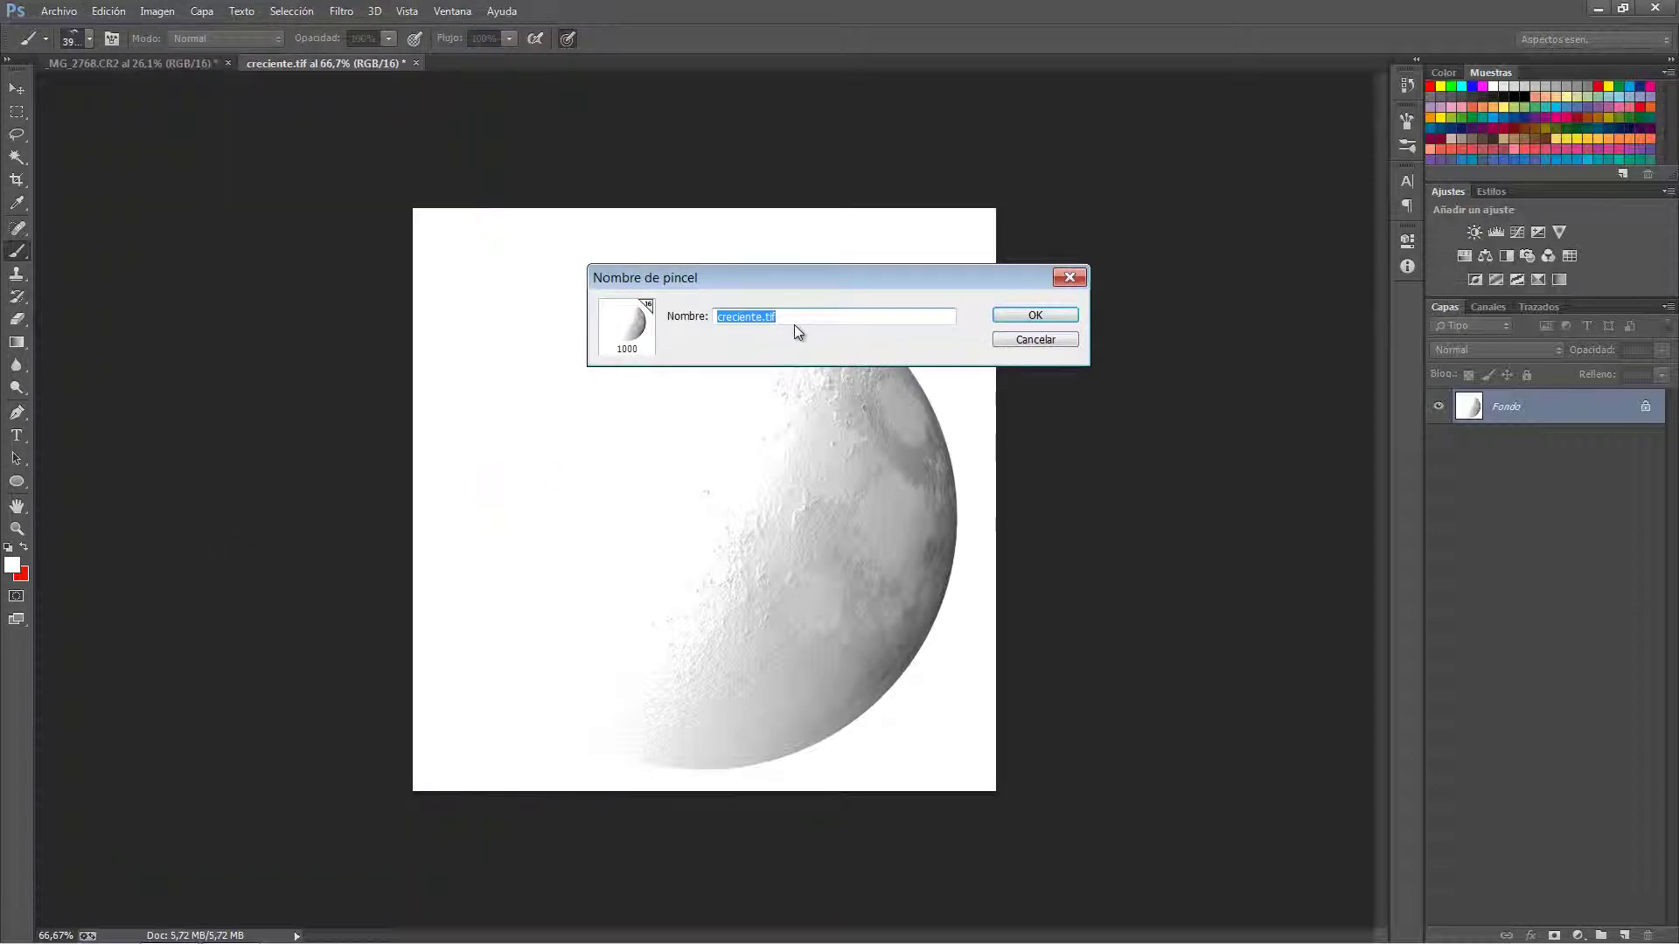
text(crecie)
click(1032, 317)
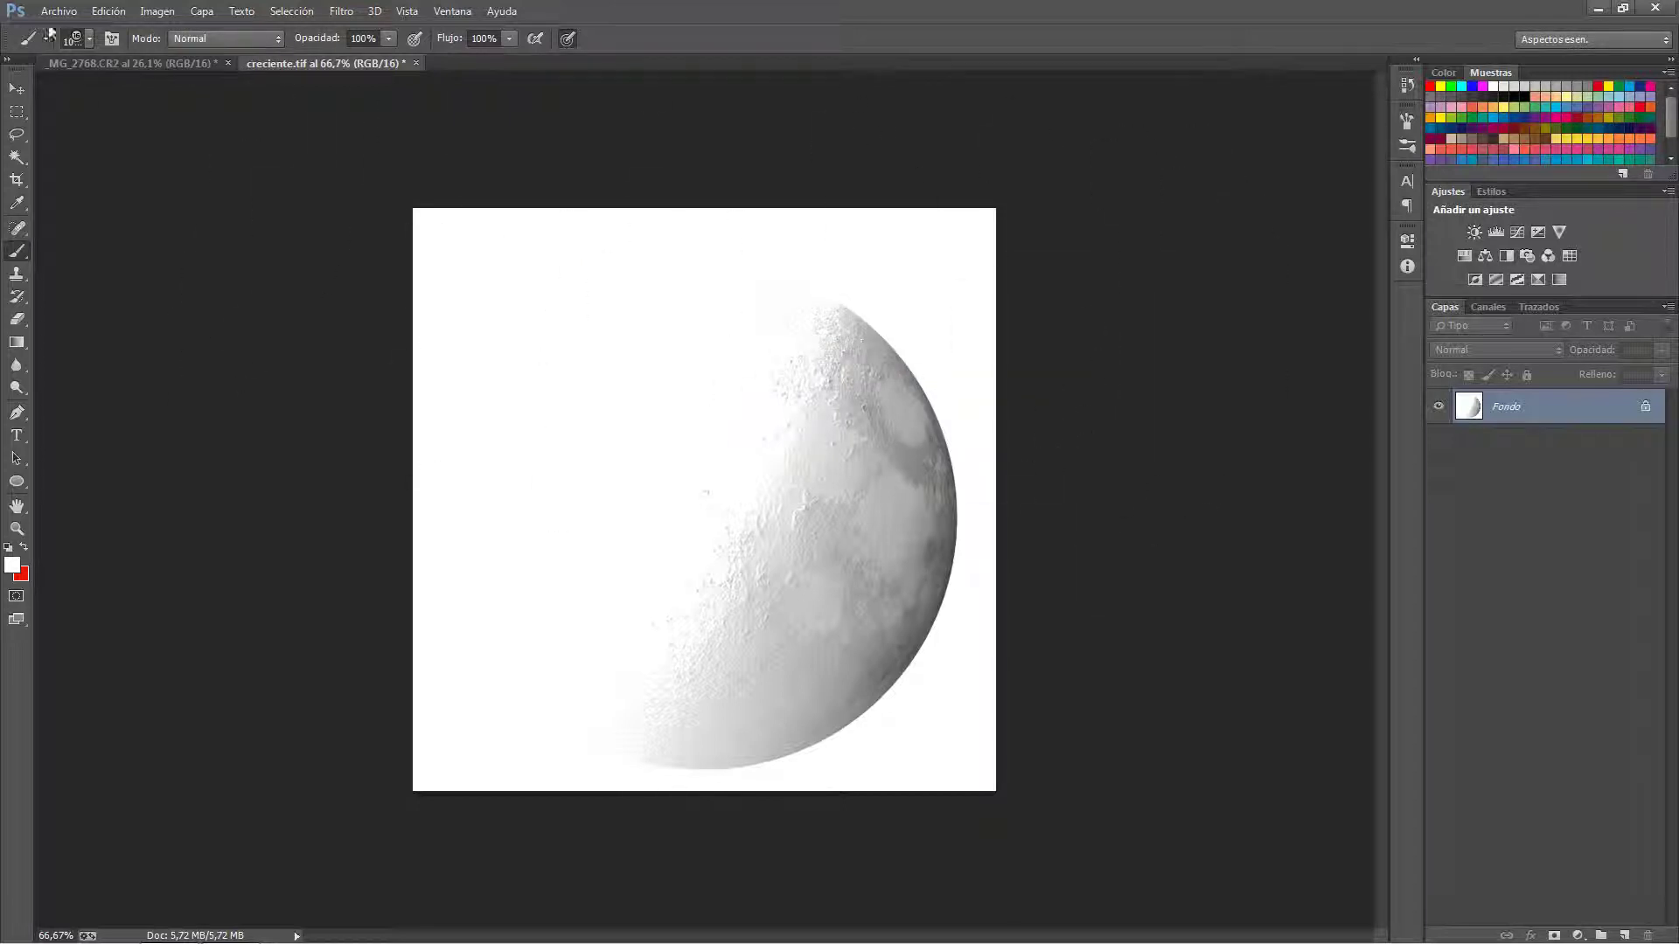
Give the new 1000 px moon brush 130% spacing and a slight tilt, then return to the landscape.
click(112, 39)
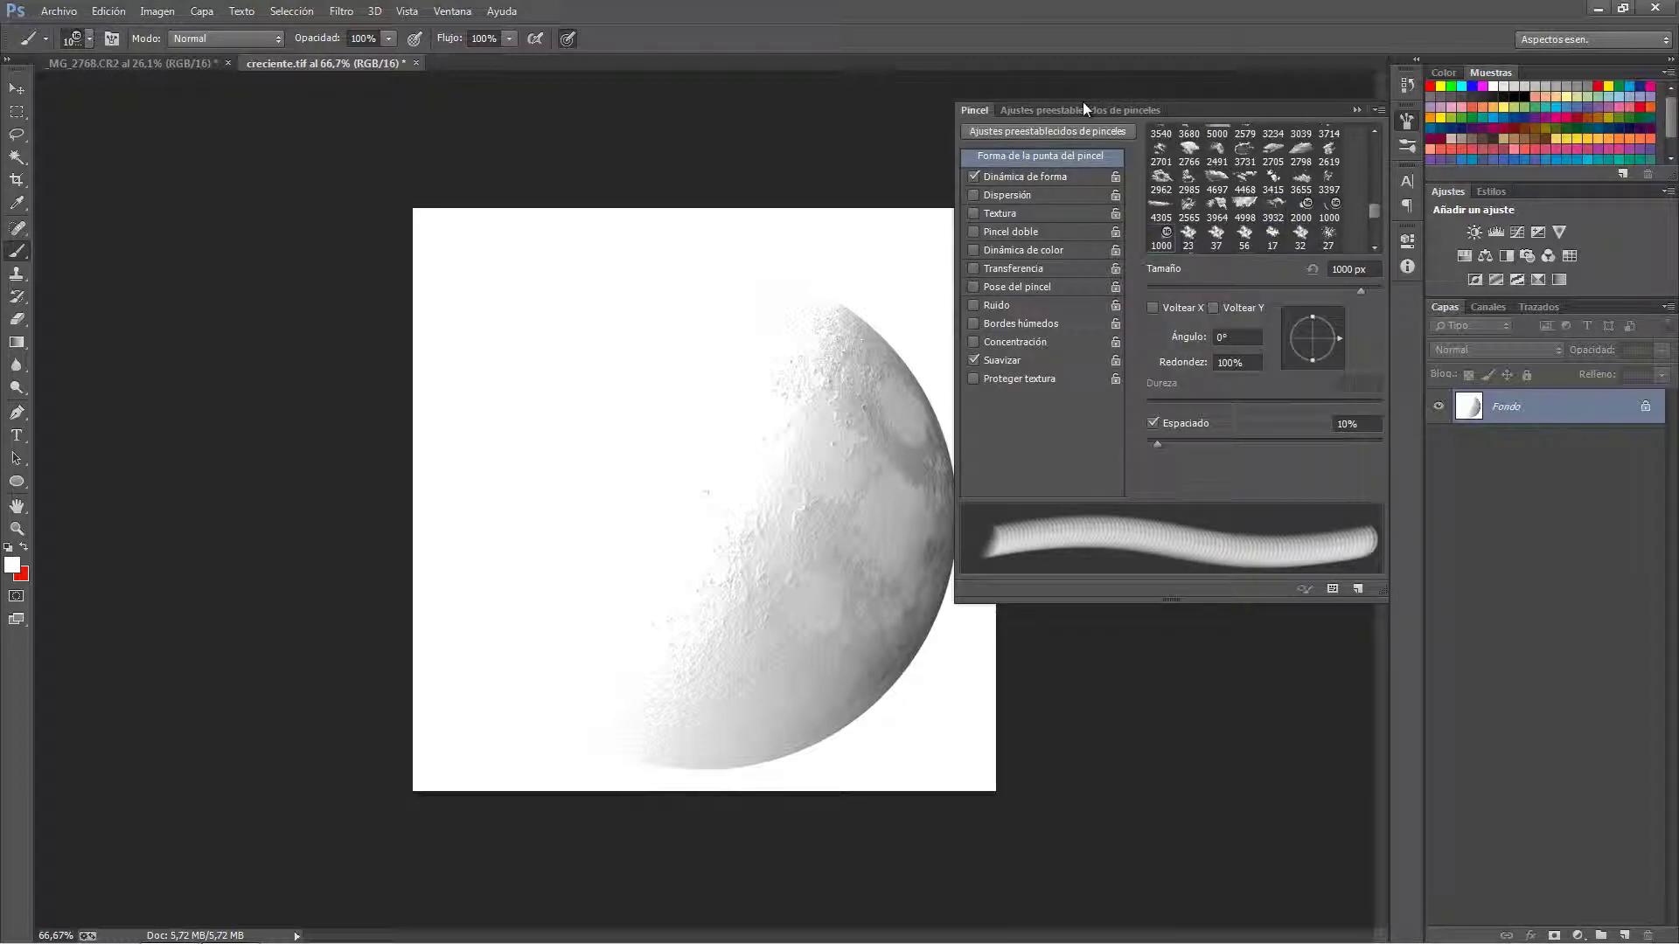
click(1079, 108)
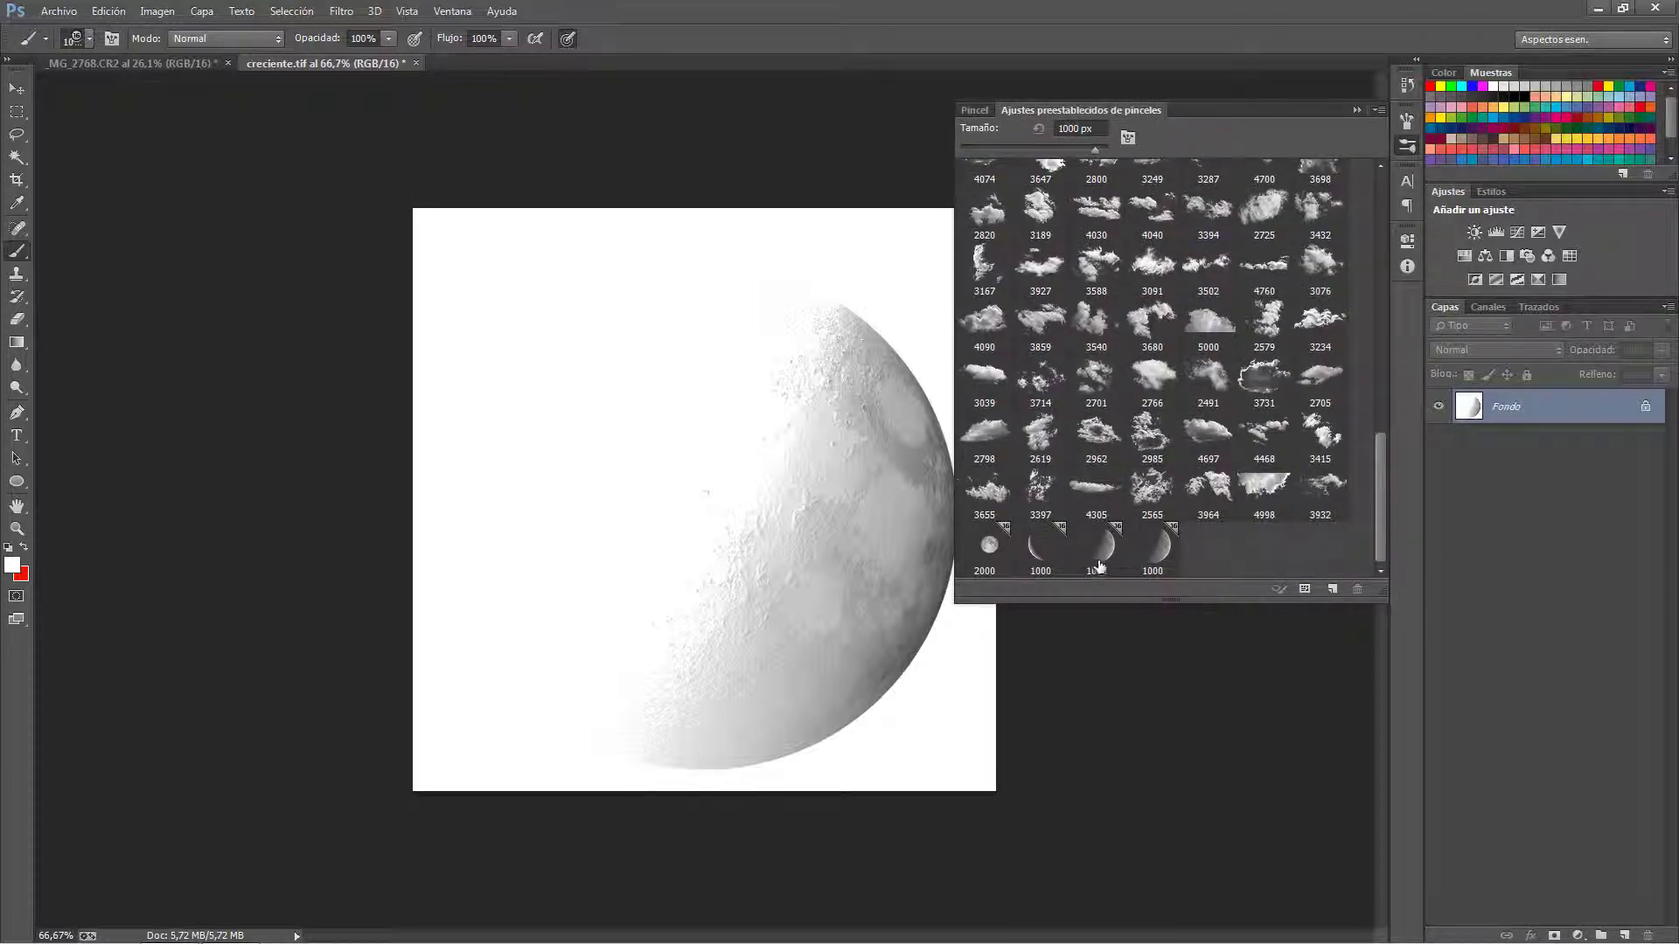
click(1150, 549)
click(985, 113)
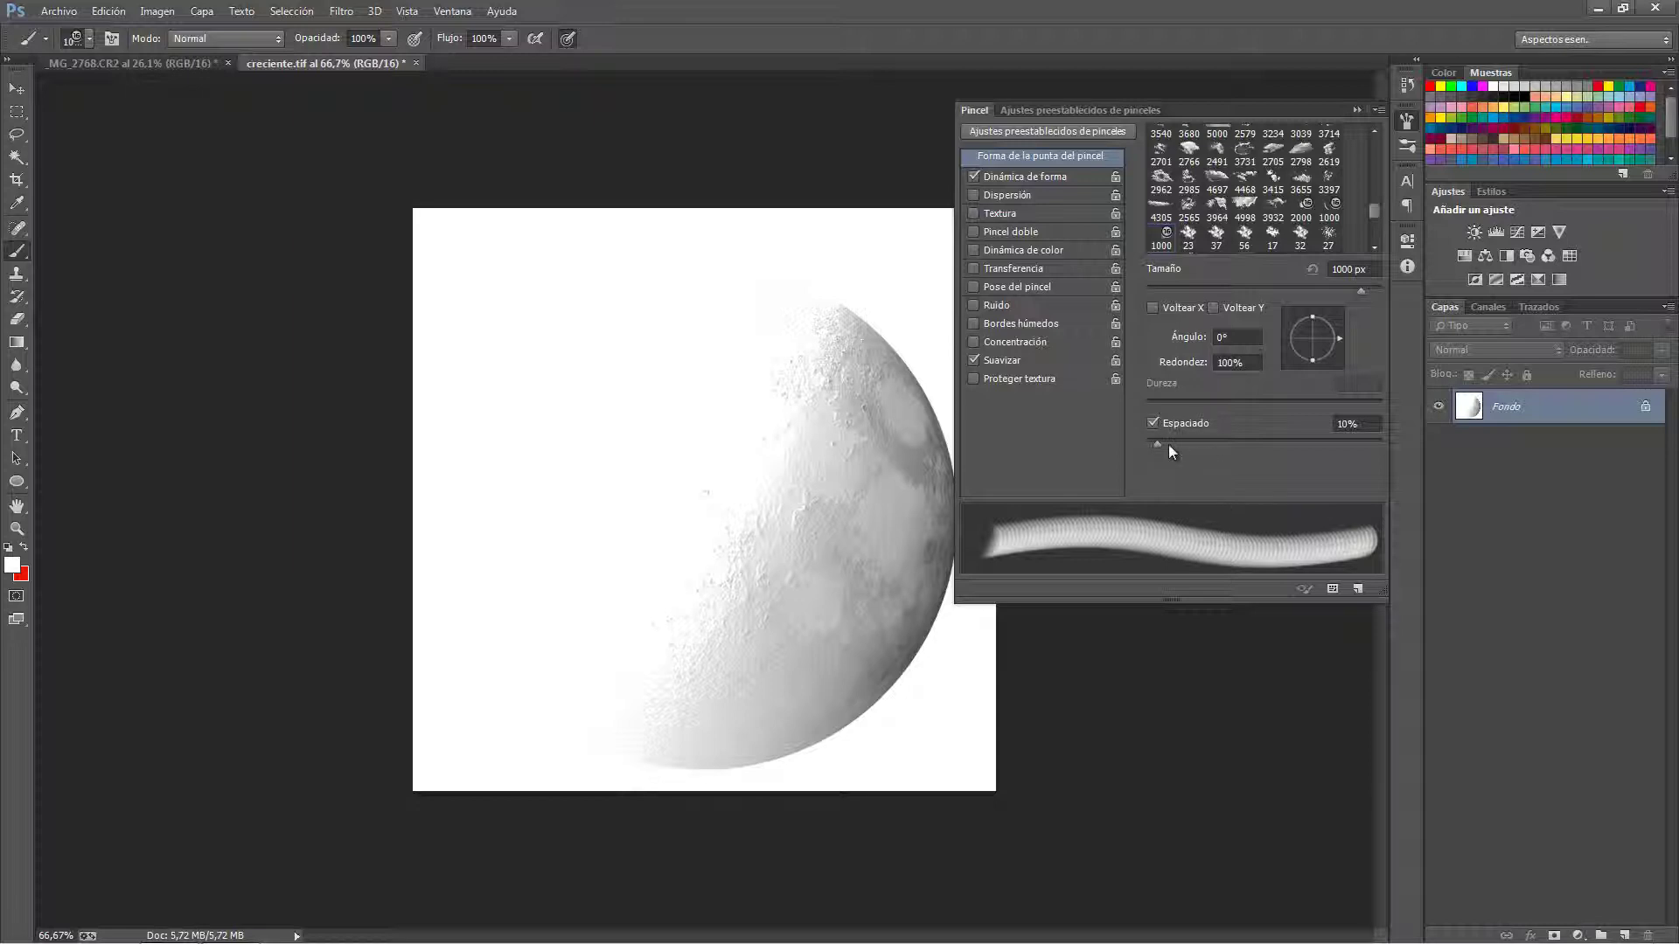
drag(1157, 445, 1282, 444)
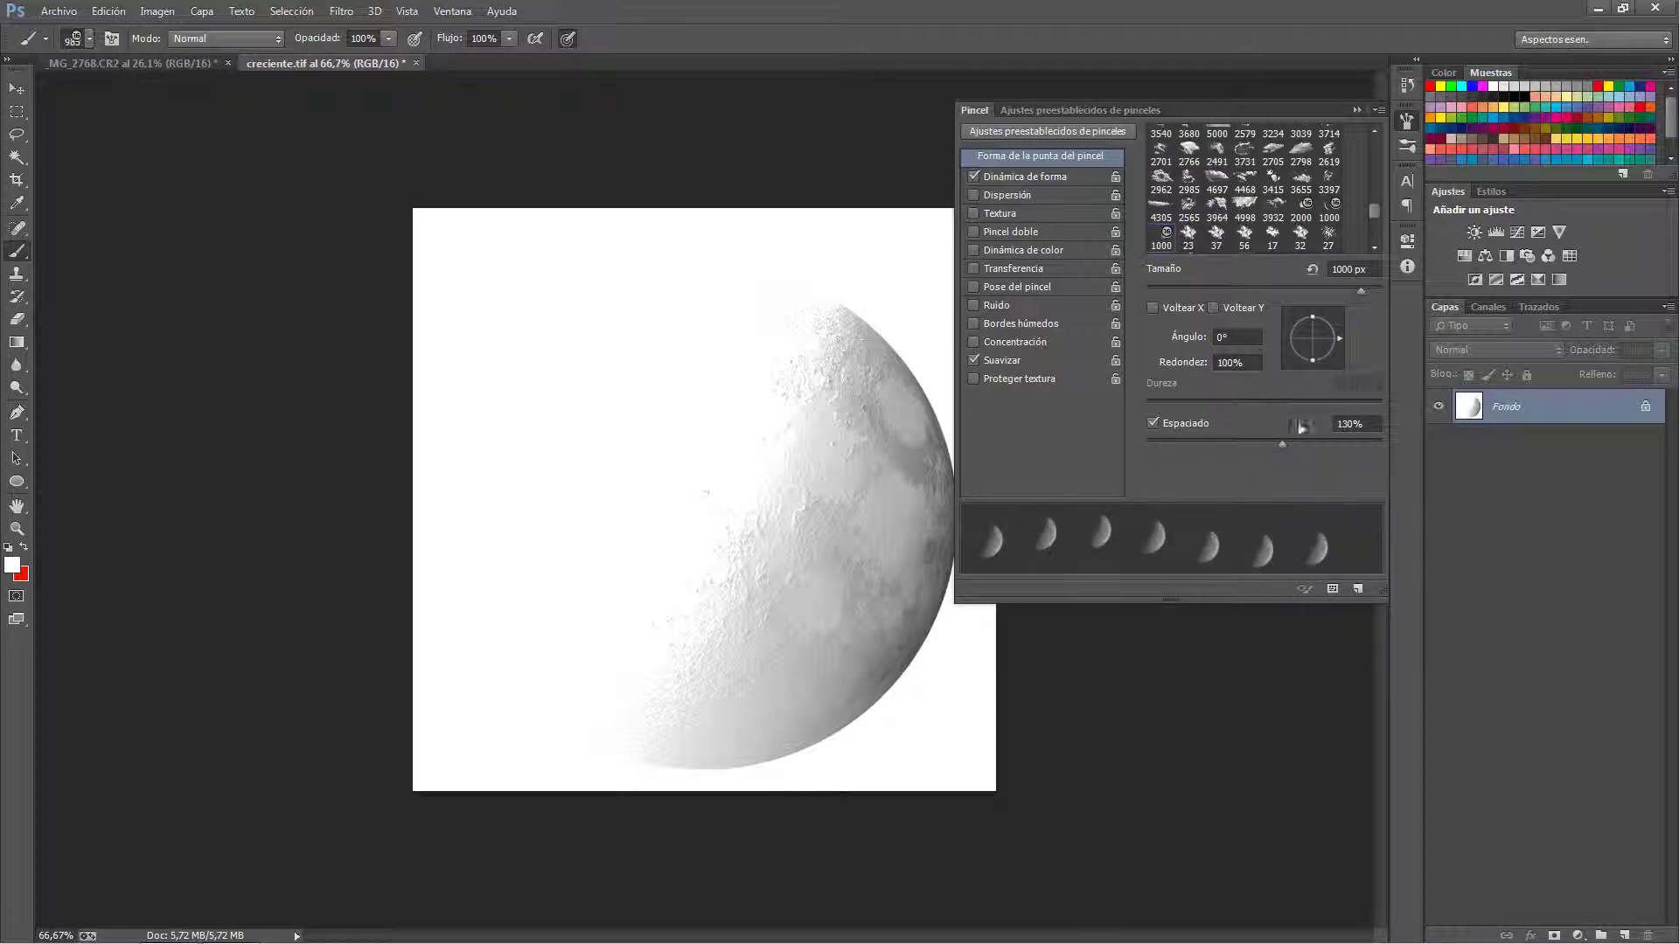
drag(1340, 339, 1329, 345)
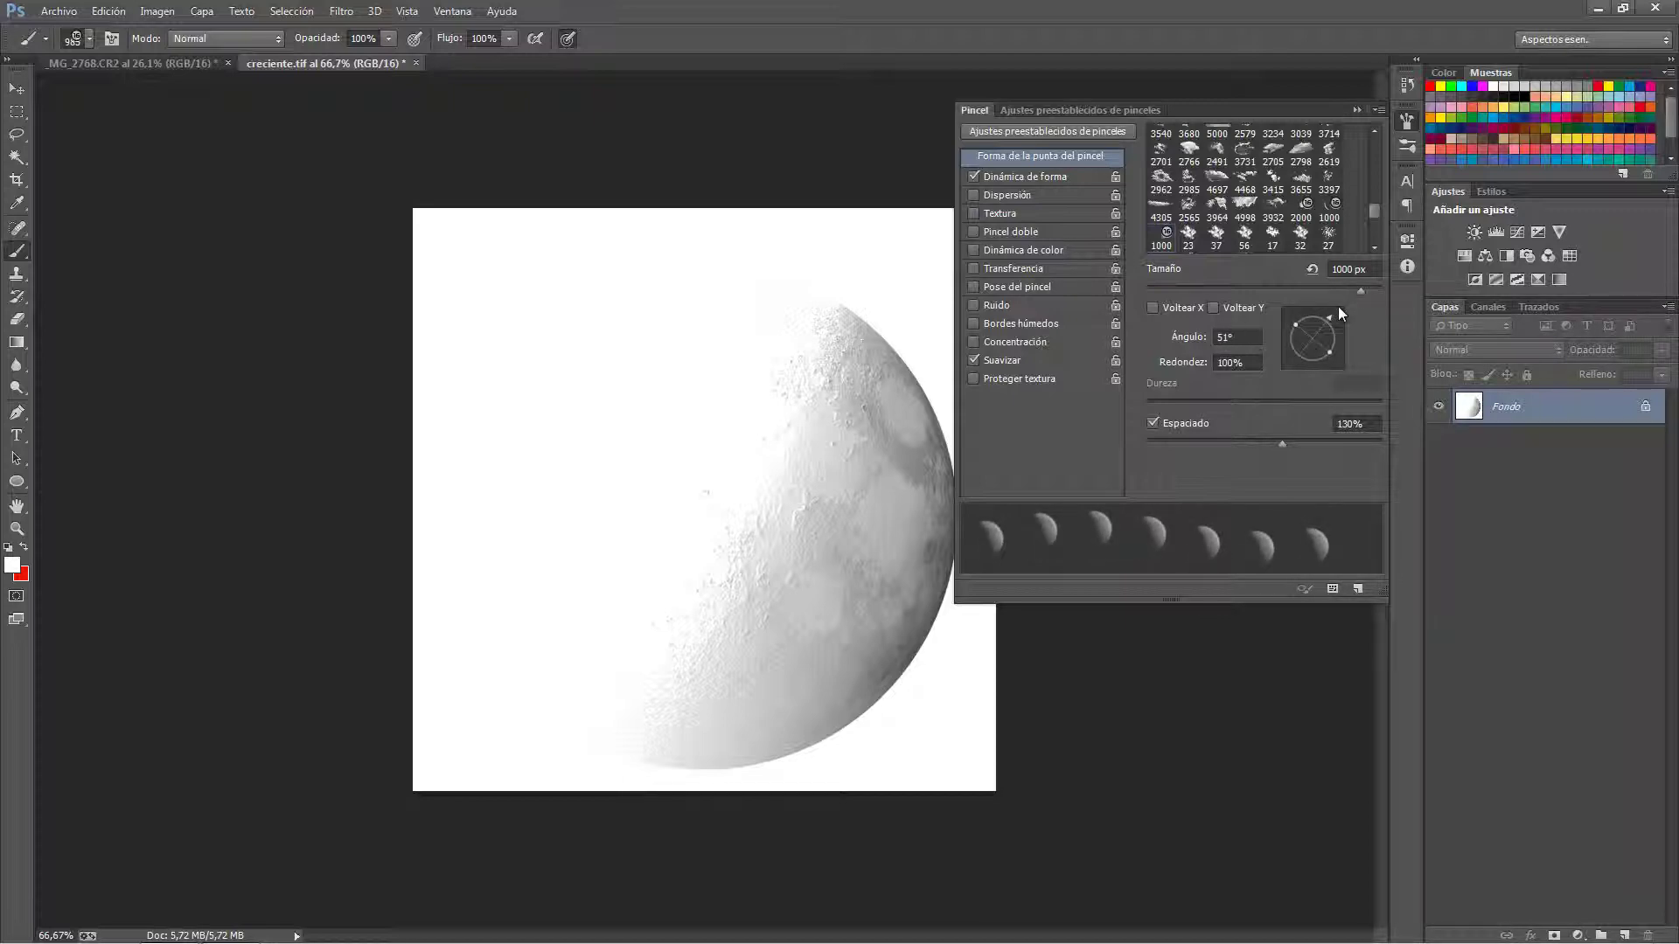
click(160, 67)
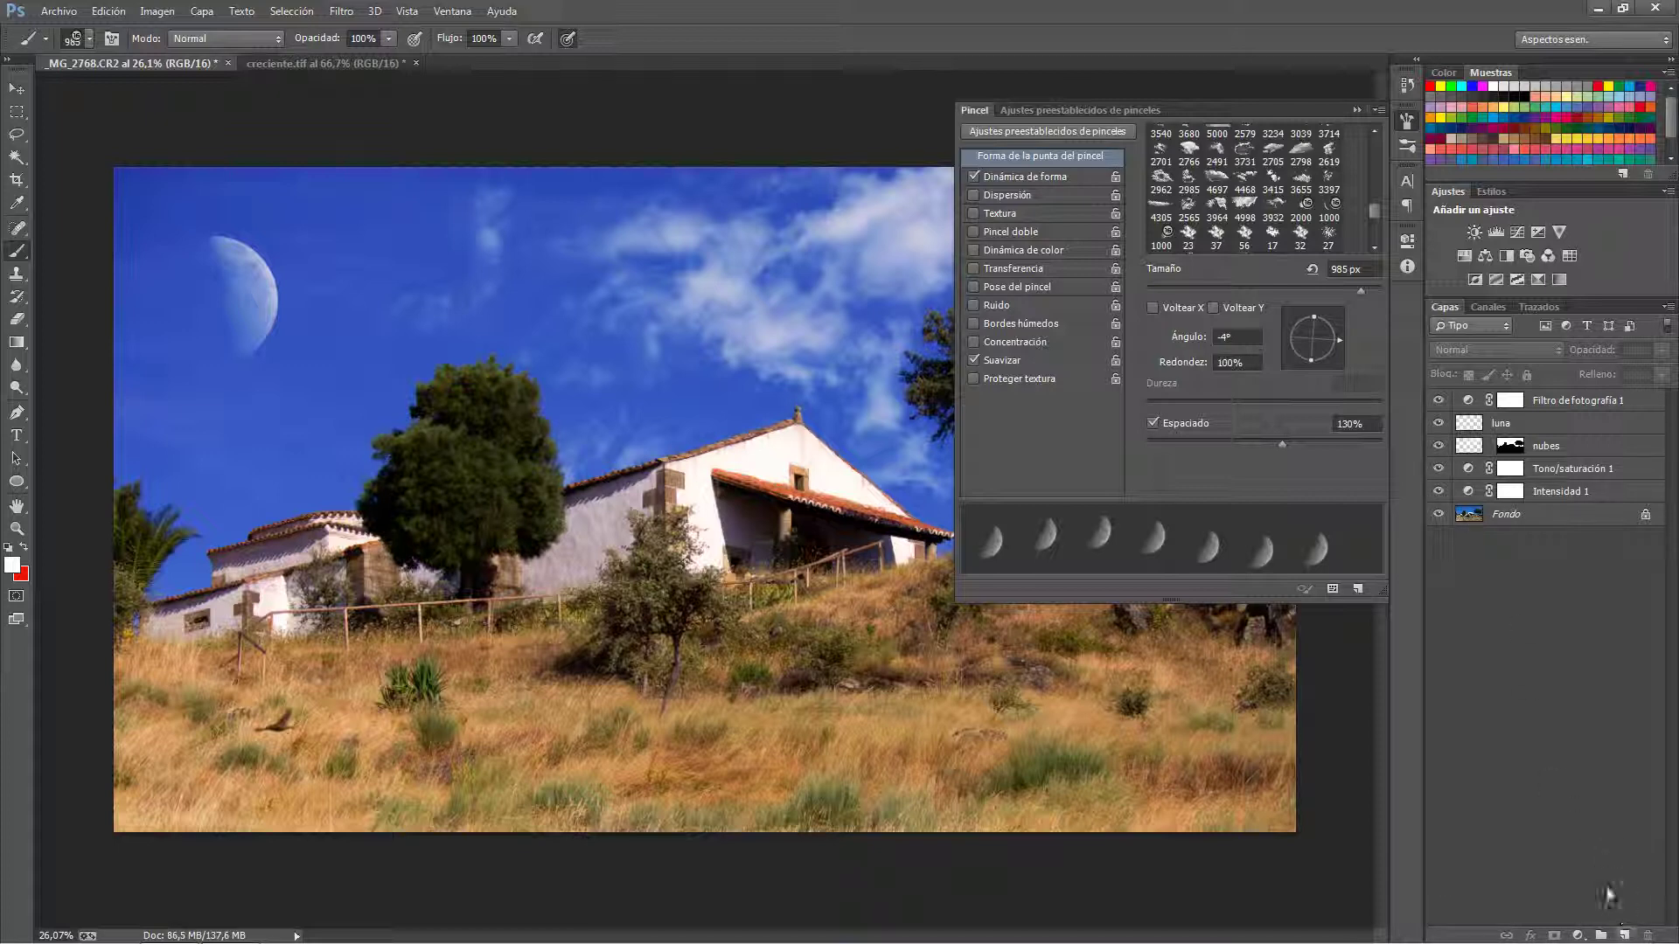
Add a new empty layer above Fondo and hide the moon, clouds and adjustment layers.
click(1472, 521)
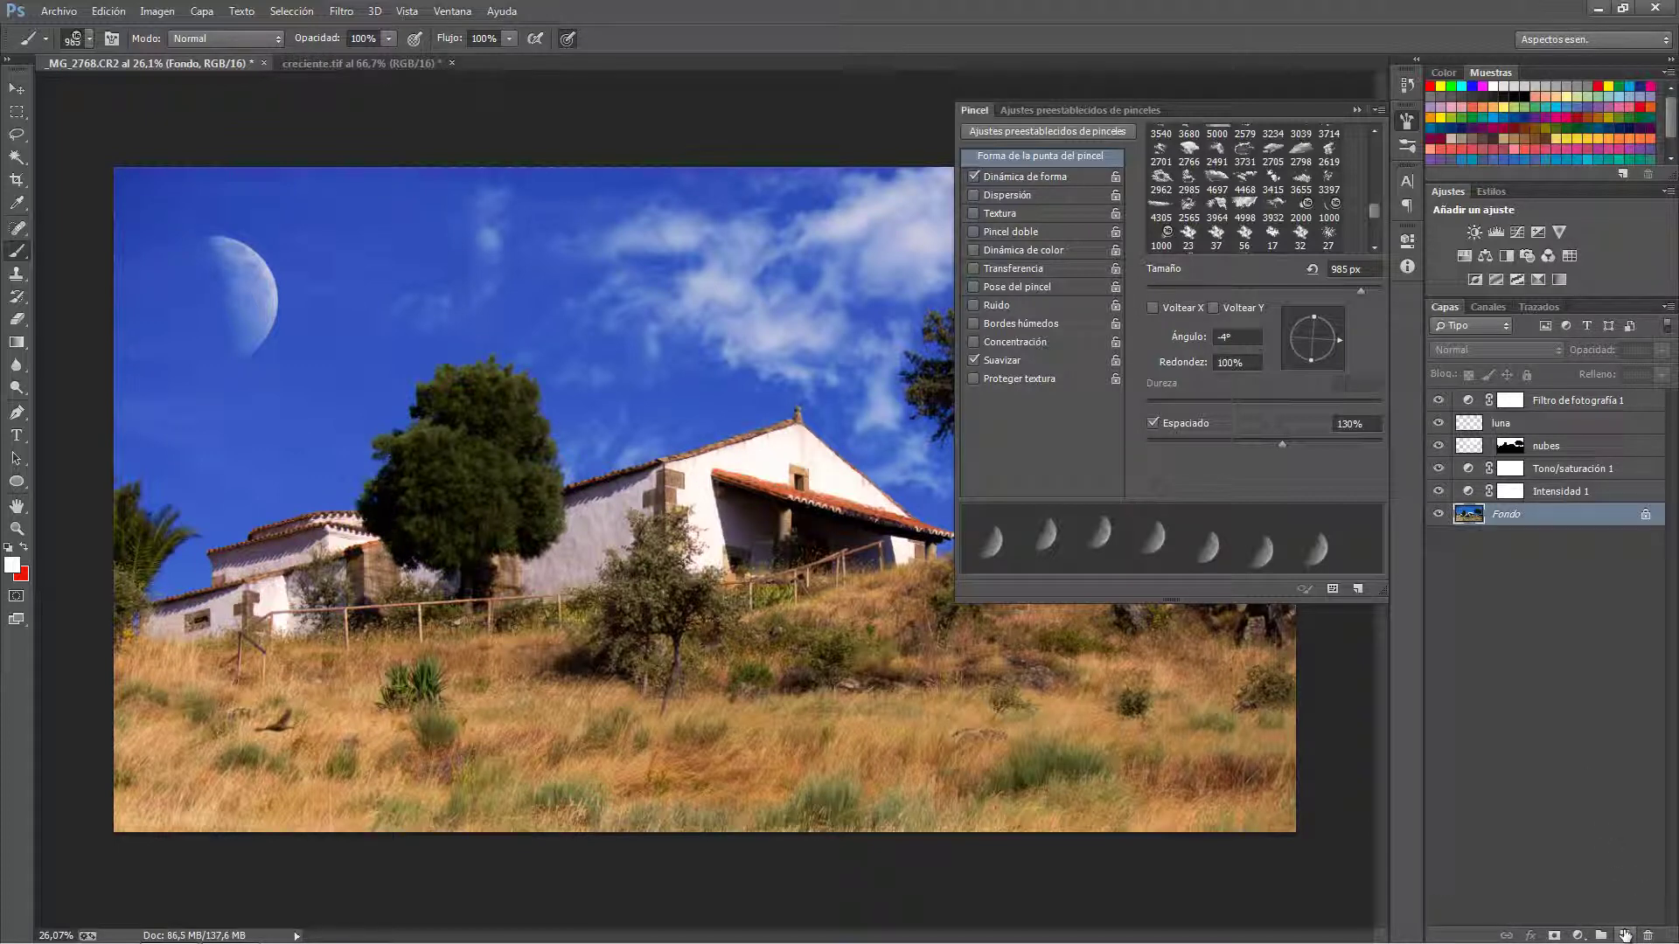
click(1624, 935)
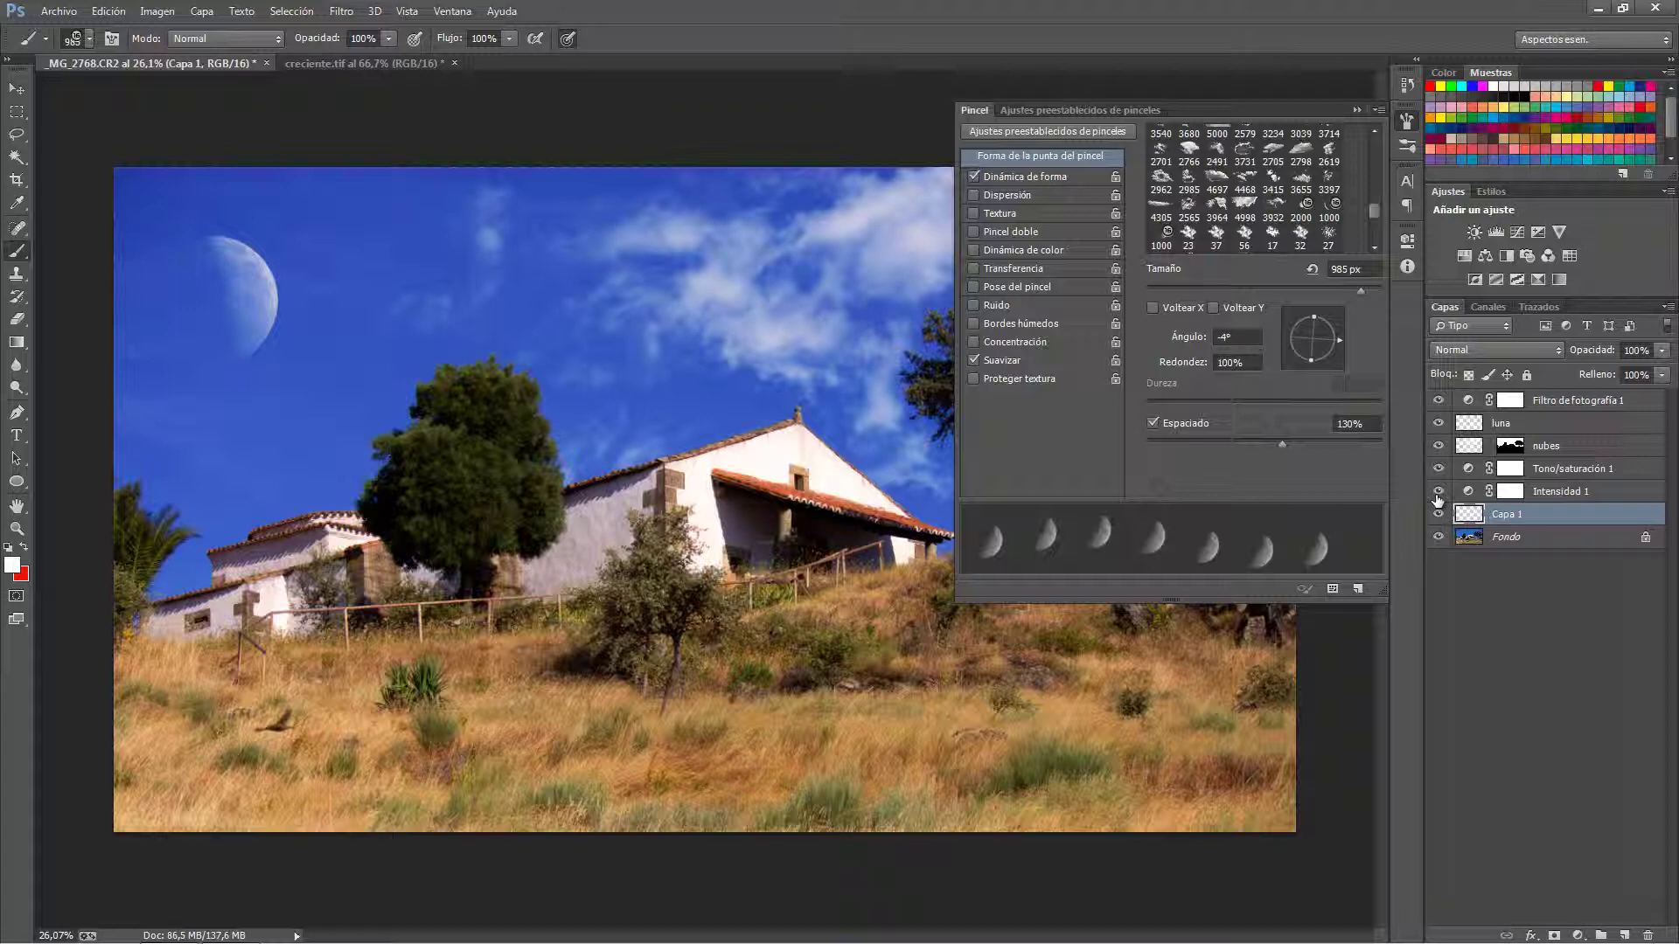
drag(1438, 479, 1438, 399)
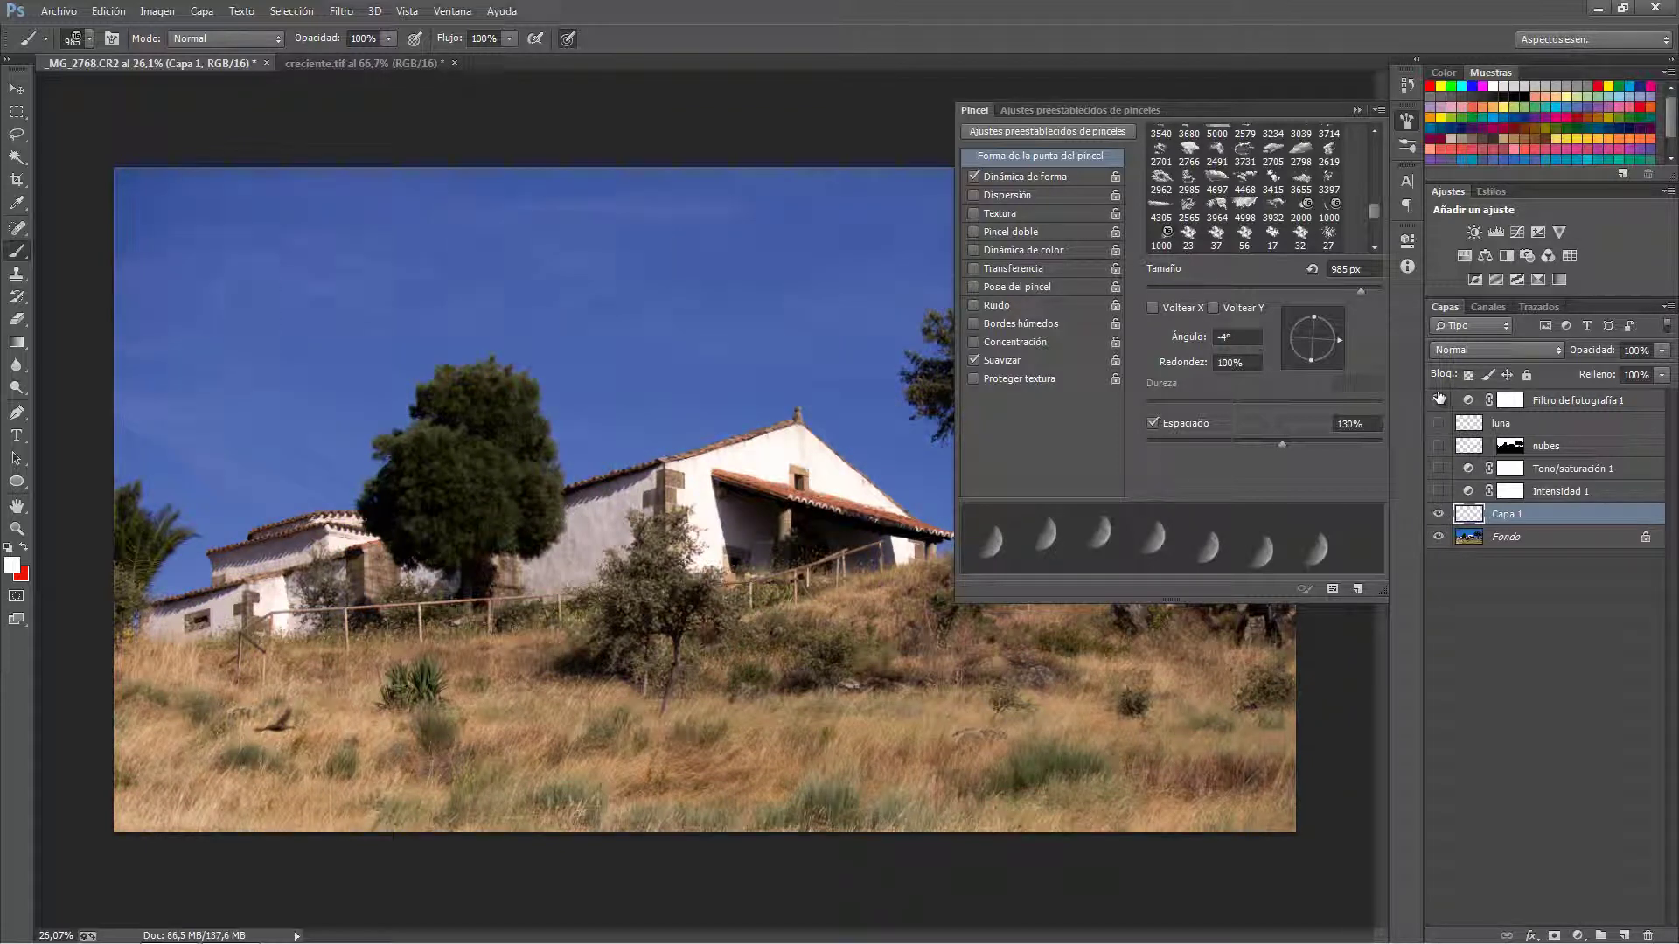
click(1356, 110)
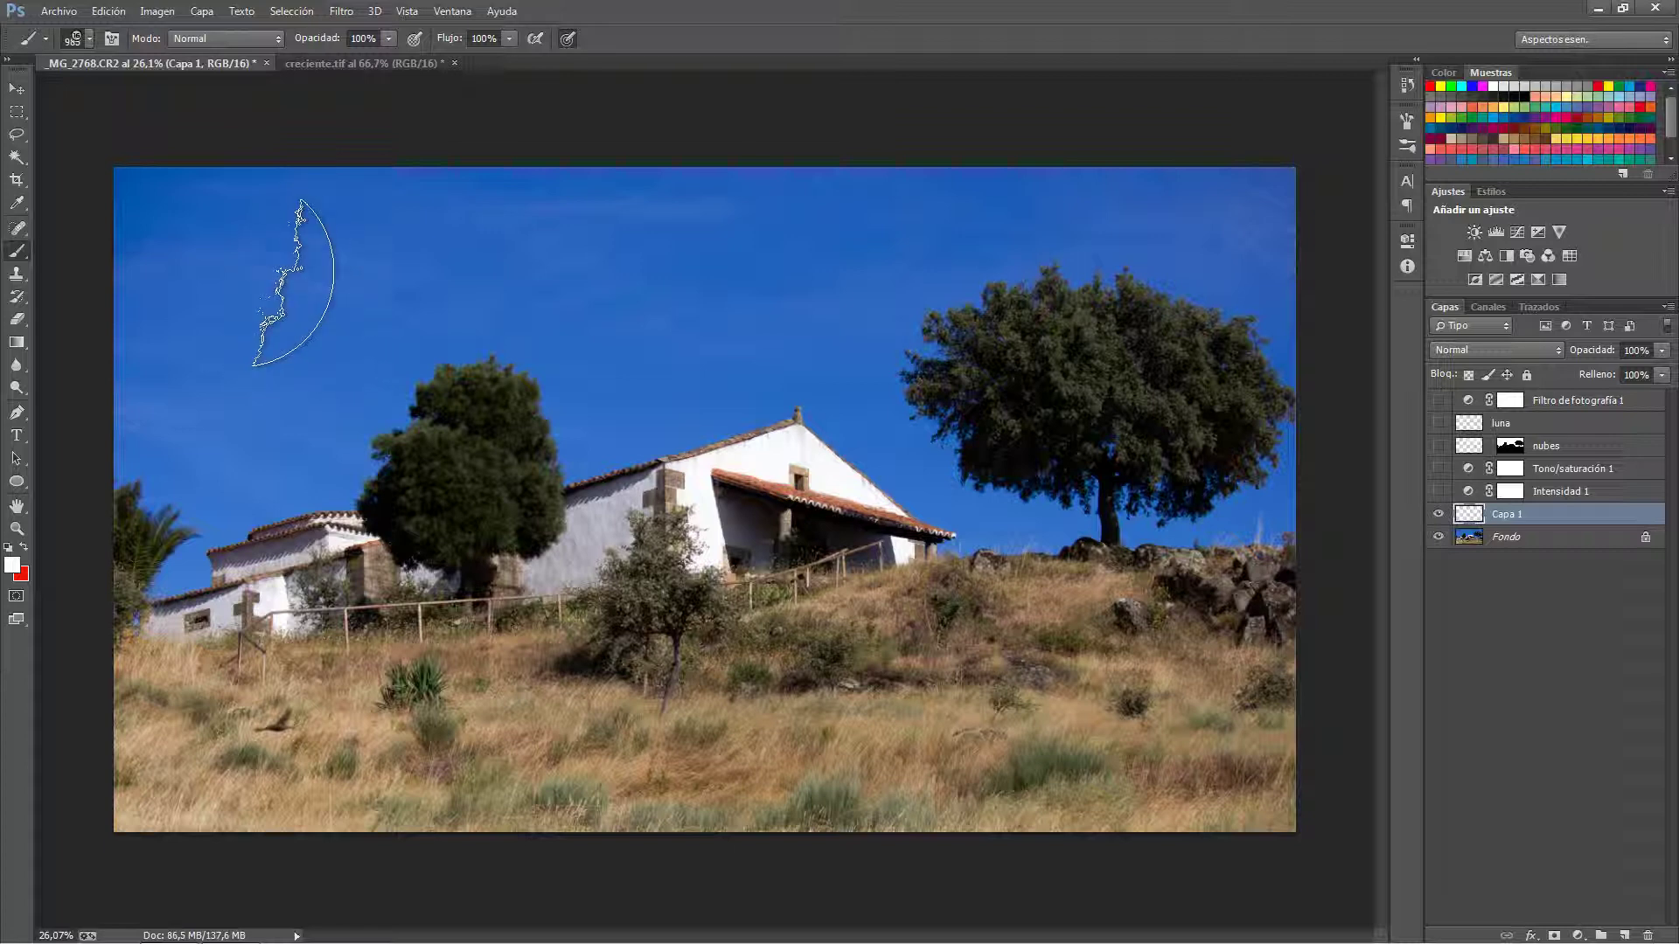
Stamp the crescent moon in the upper-left sky, scale it to about 65% and reposition it.
click(253, 283)
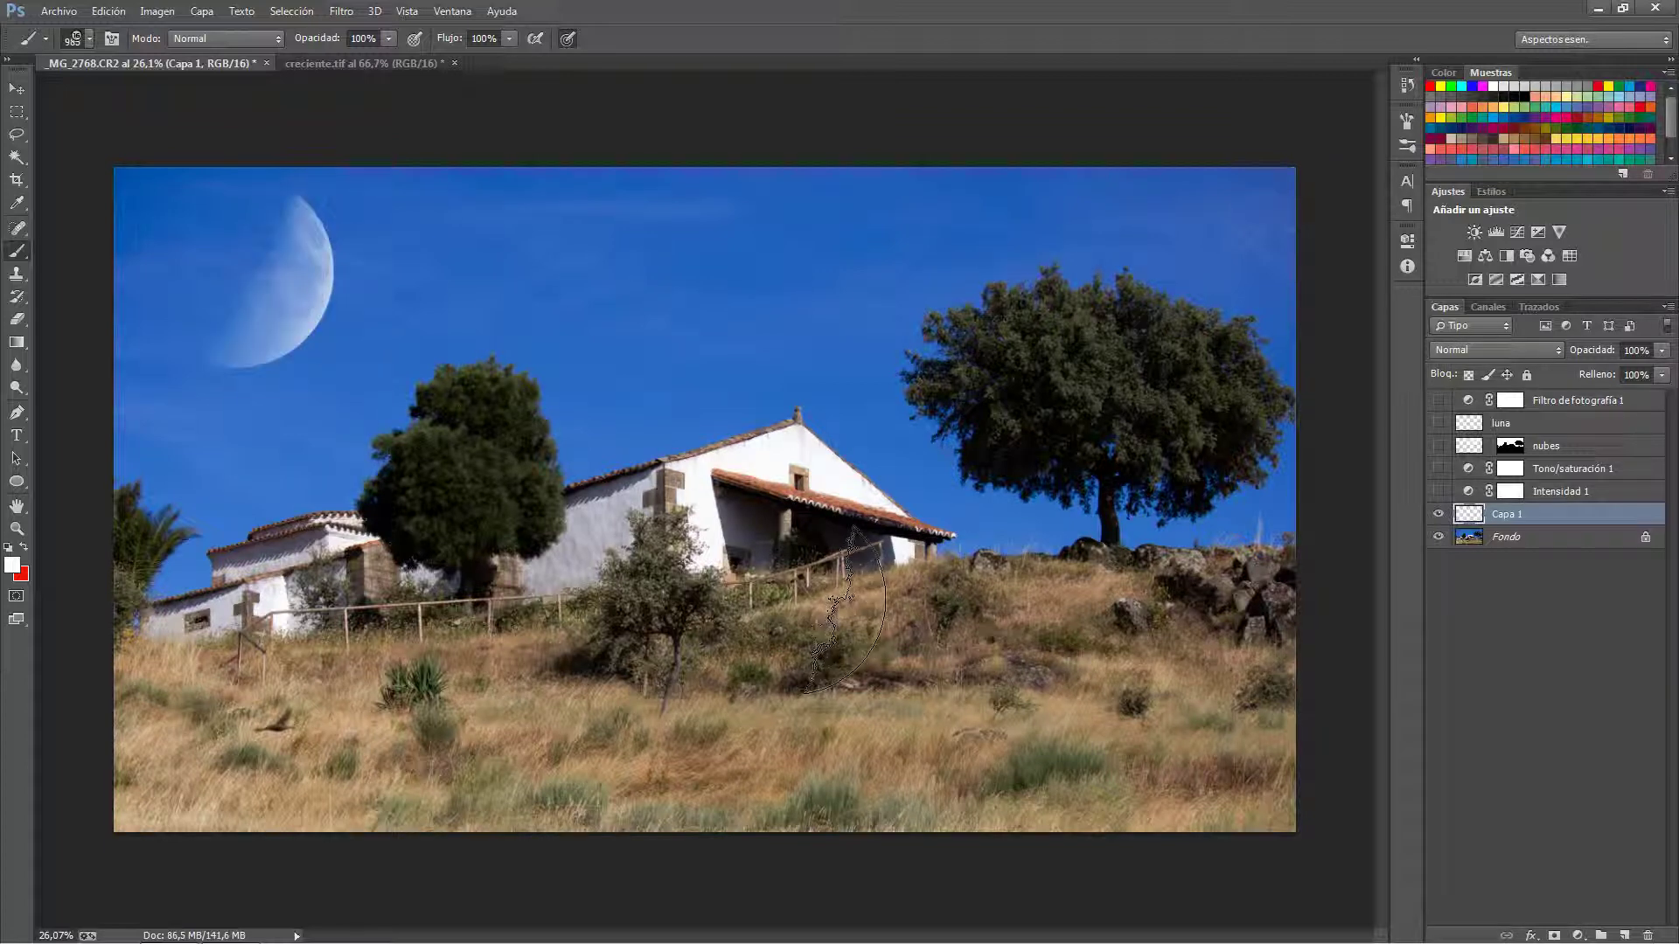
key(ctrl+t)
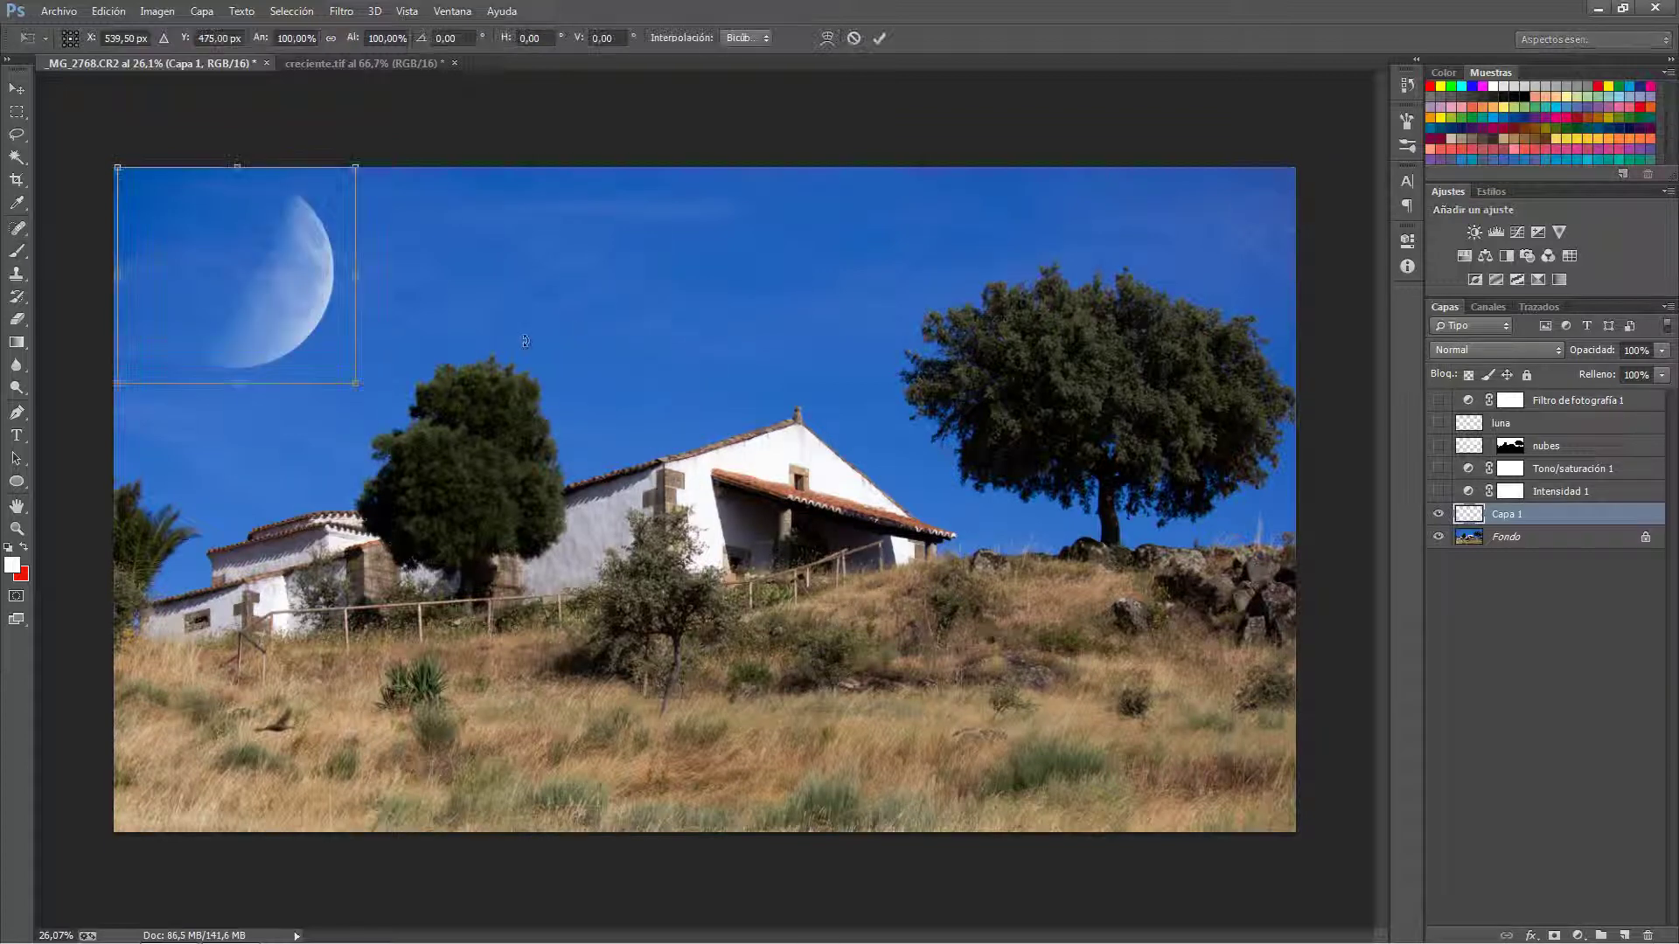
drag(355, 382, 271, 306)
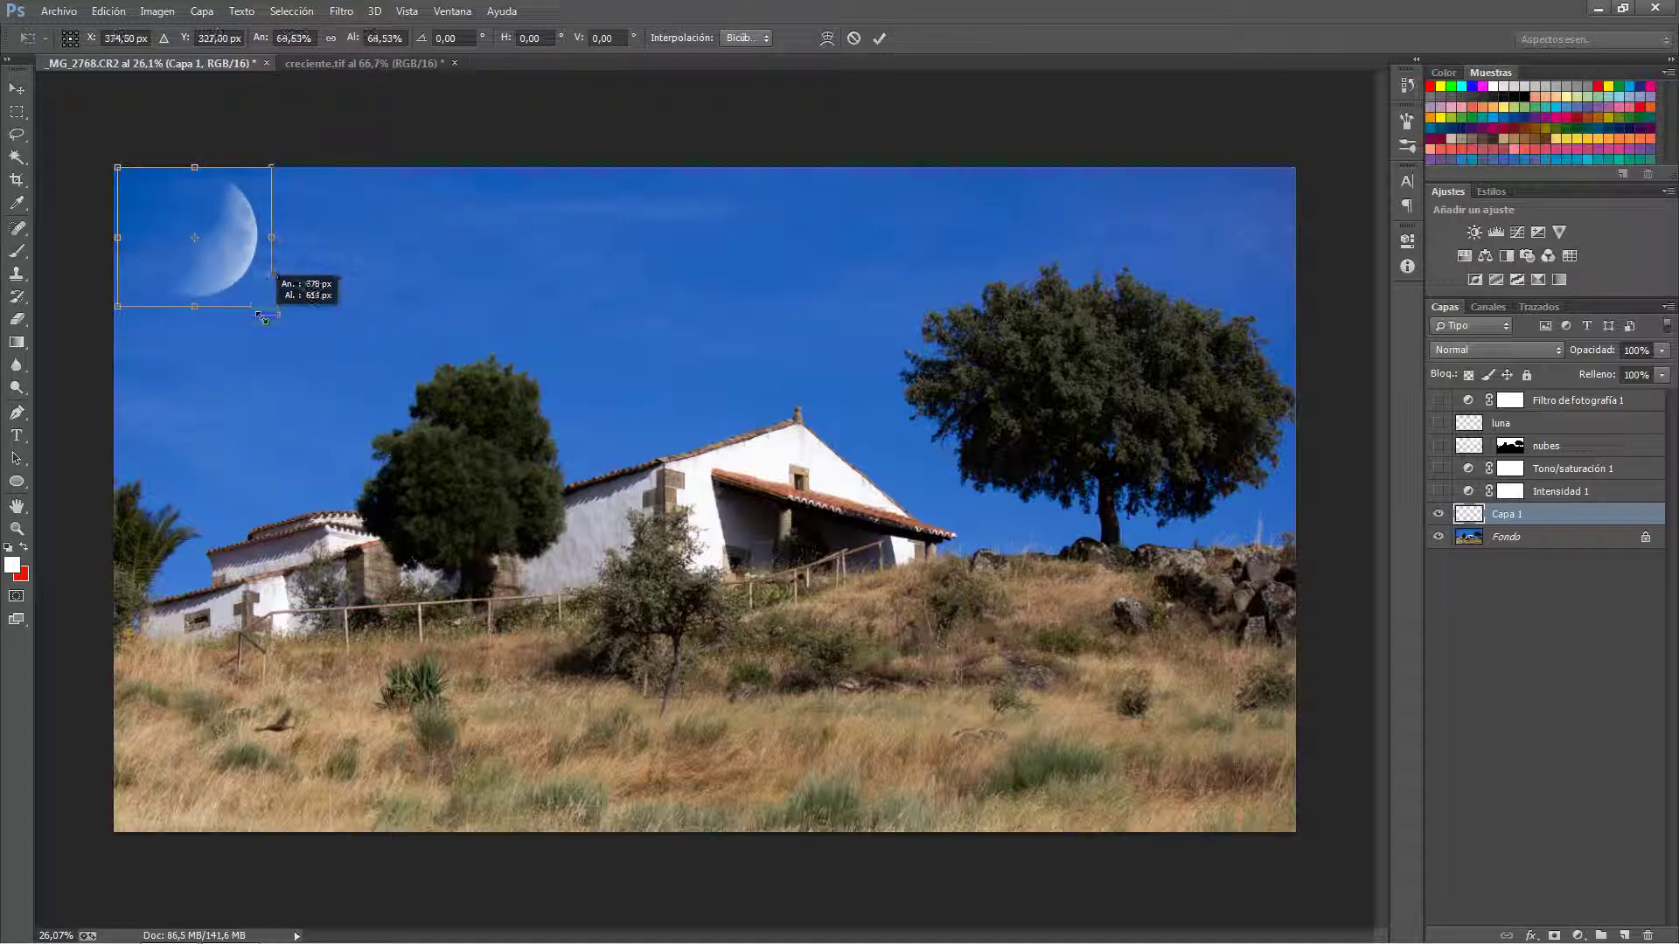
click(879, 38)
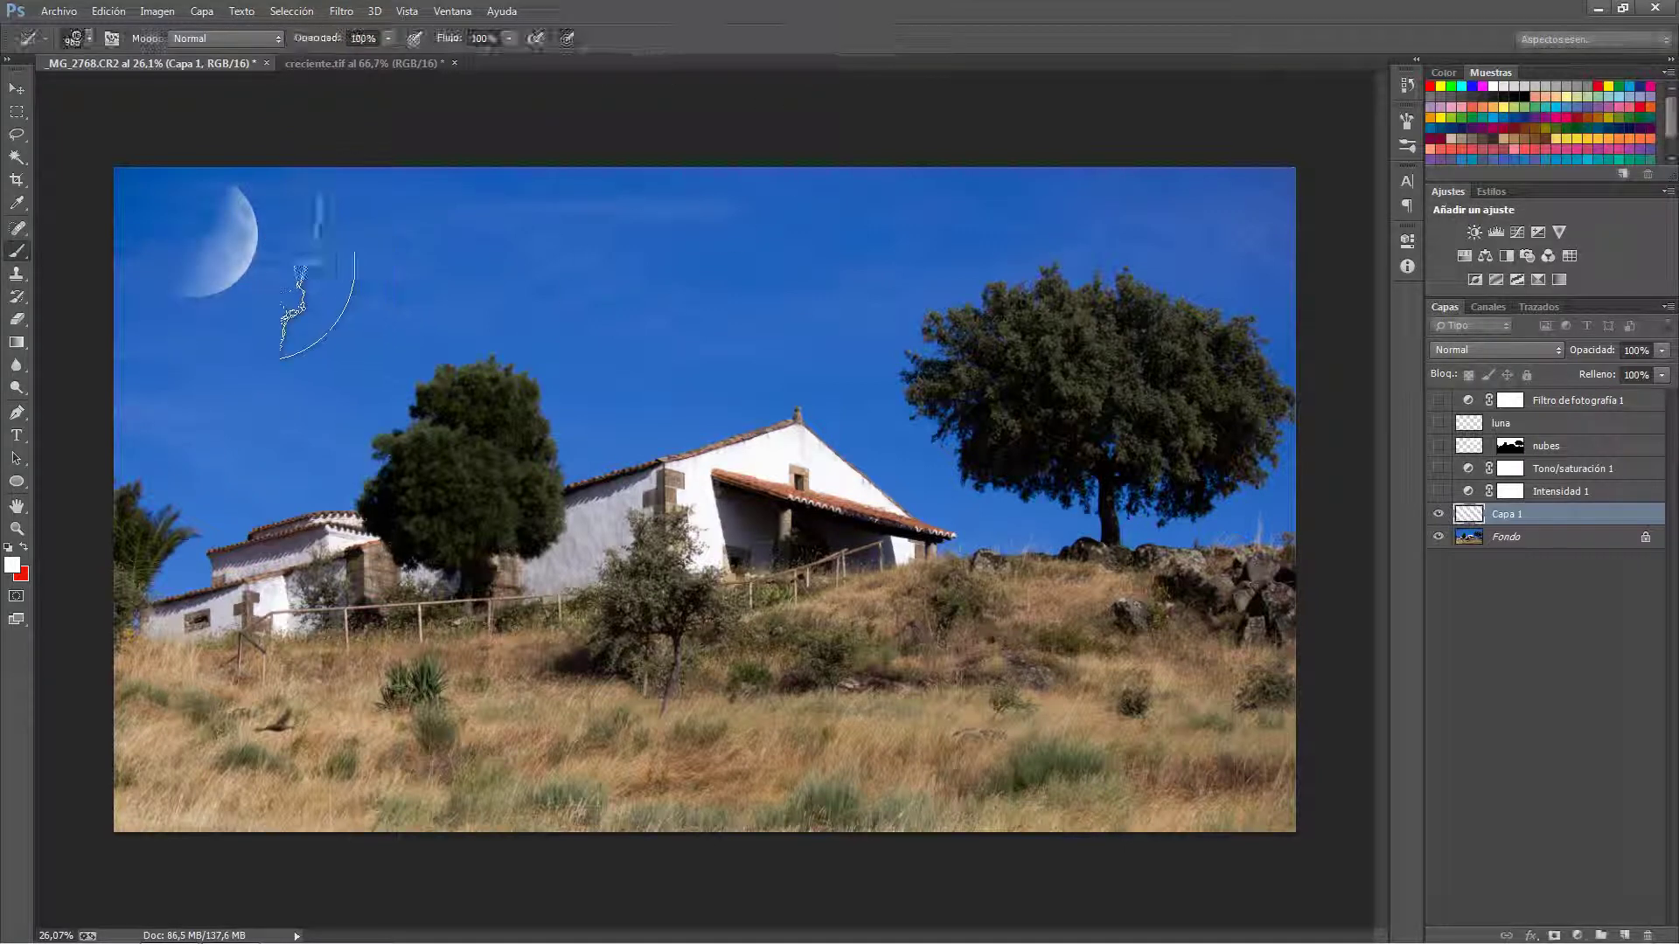
drag(210, 264, 451, 284)
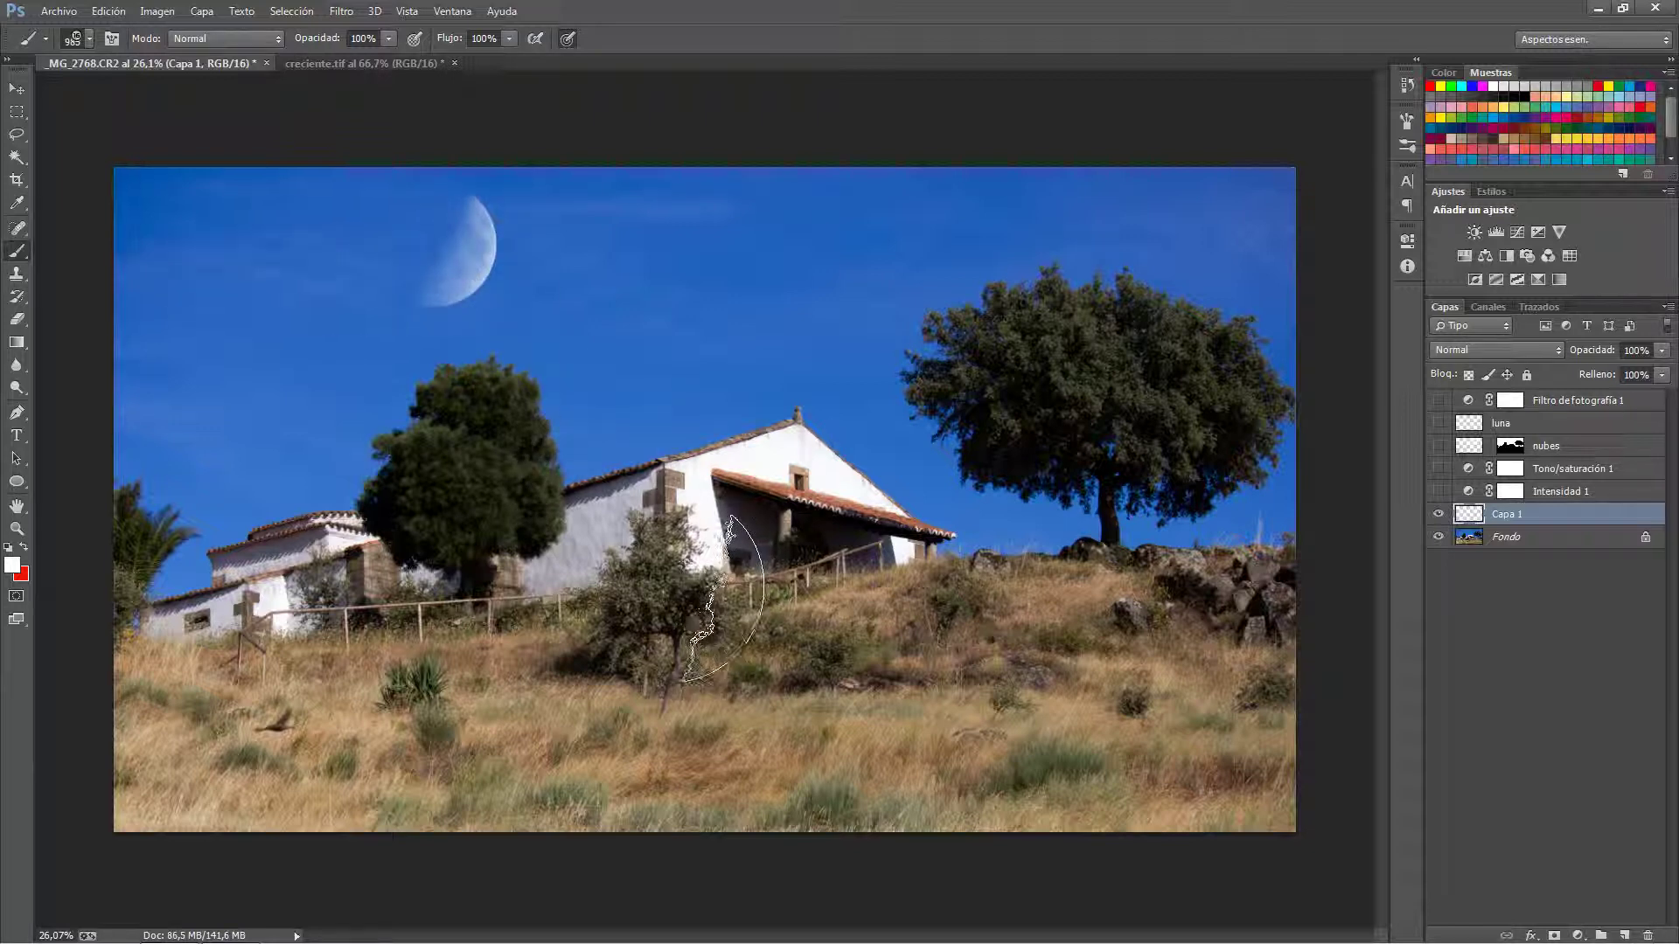
click(1479, 538)
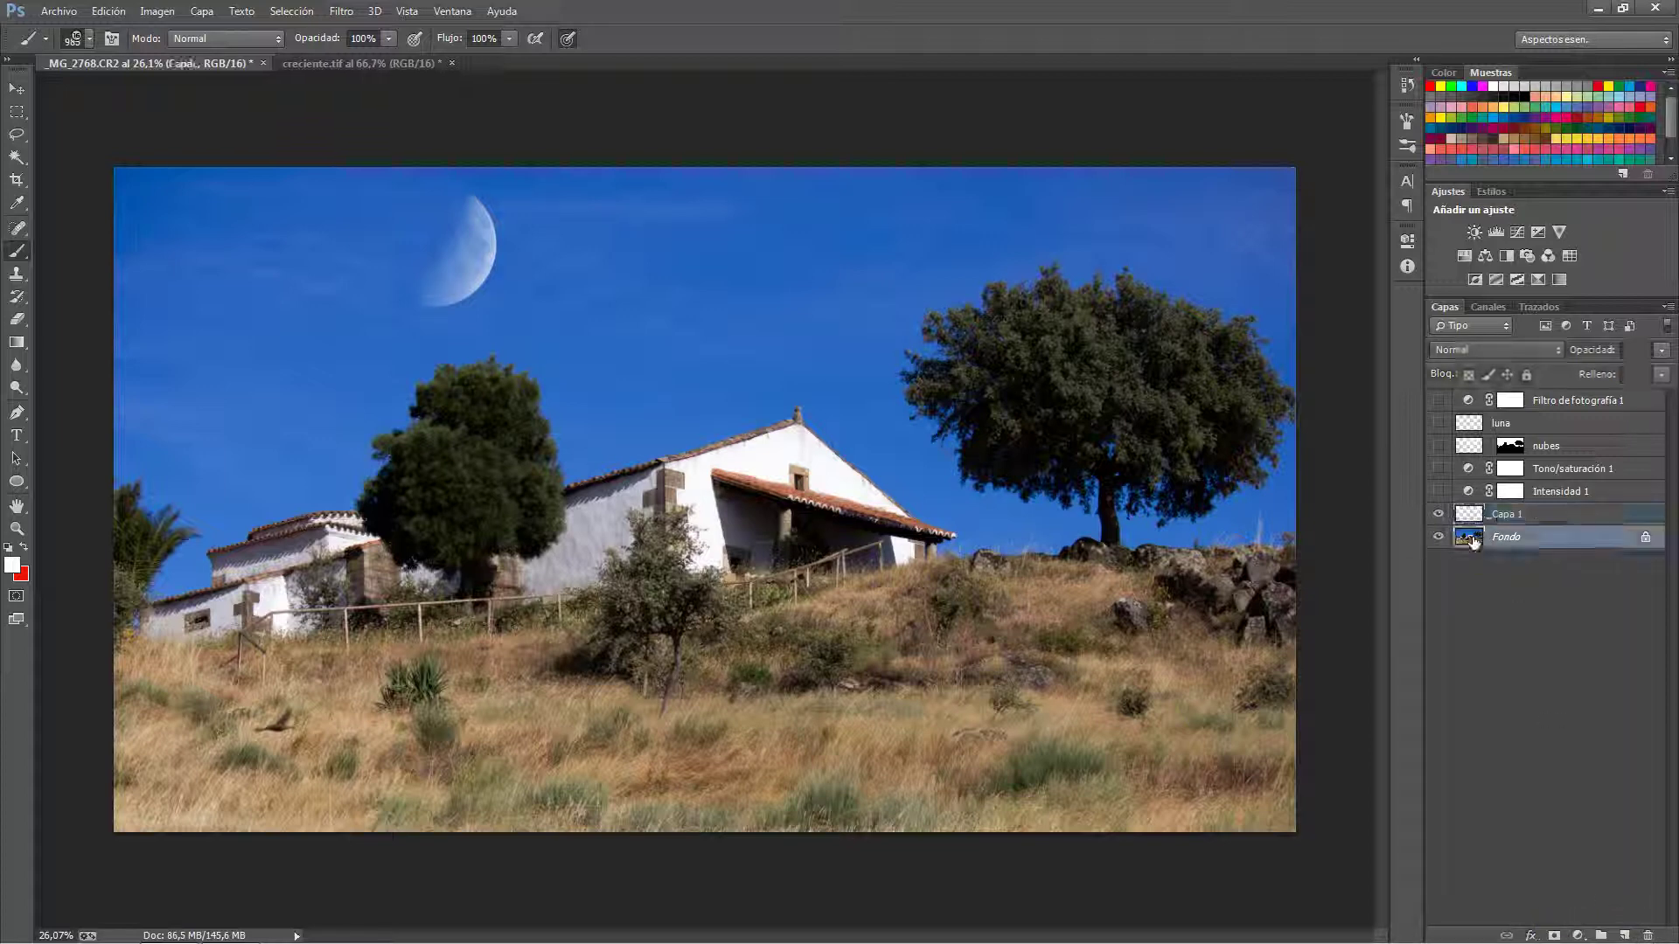
Select the blue sky with the Magic Wand plus Similar, feathered by 2 pixels.
click(15, 158)
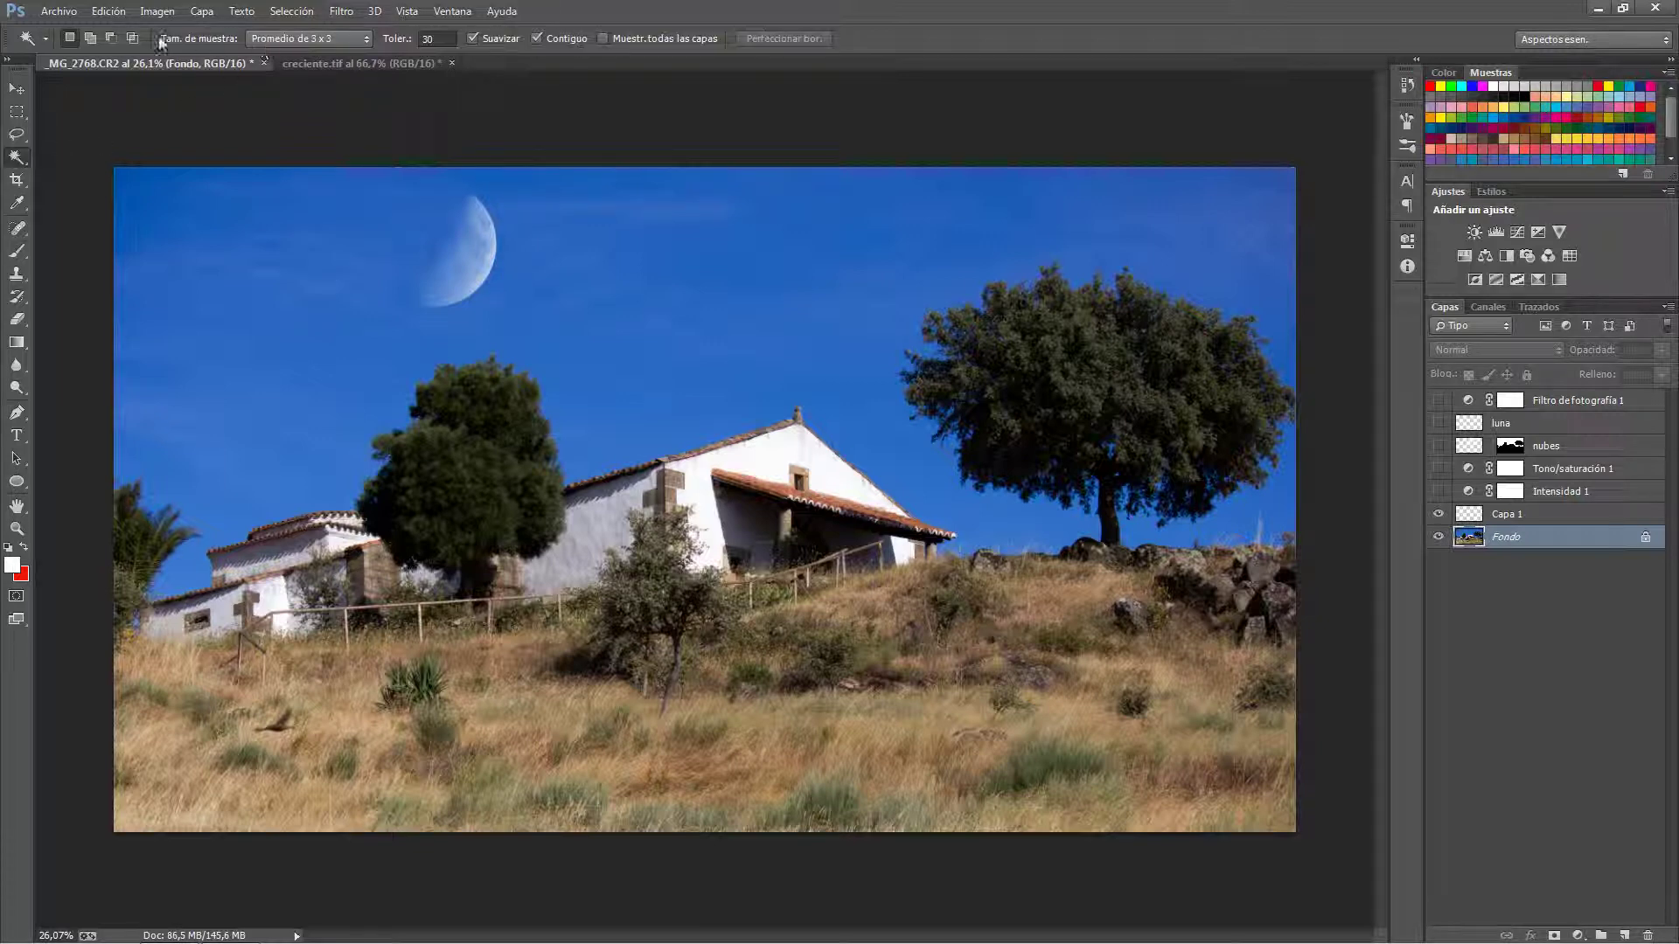
click(16, 112)
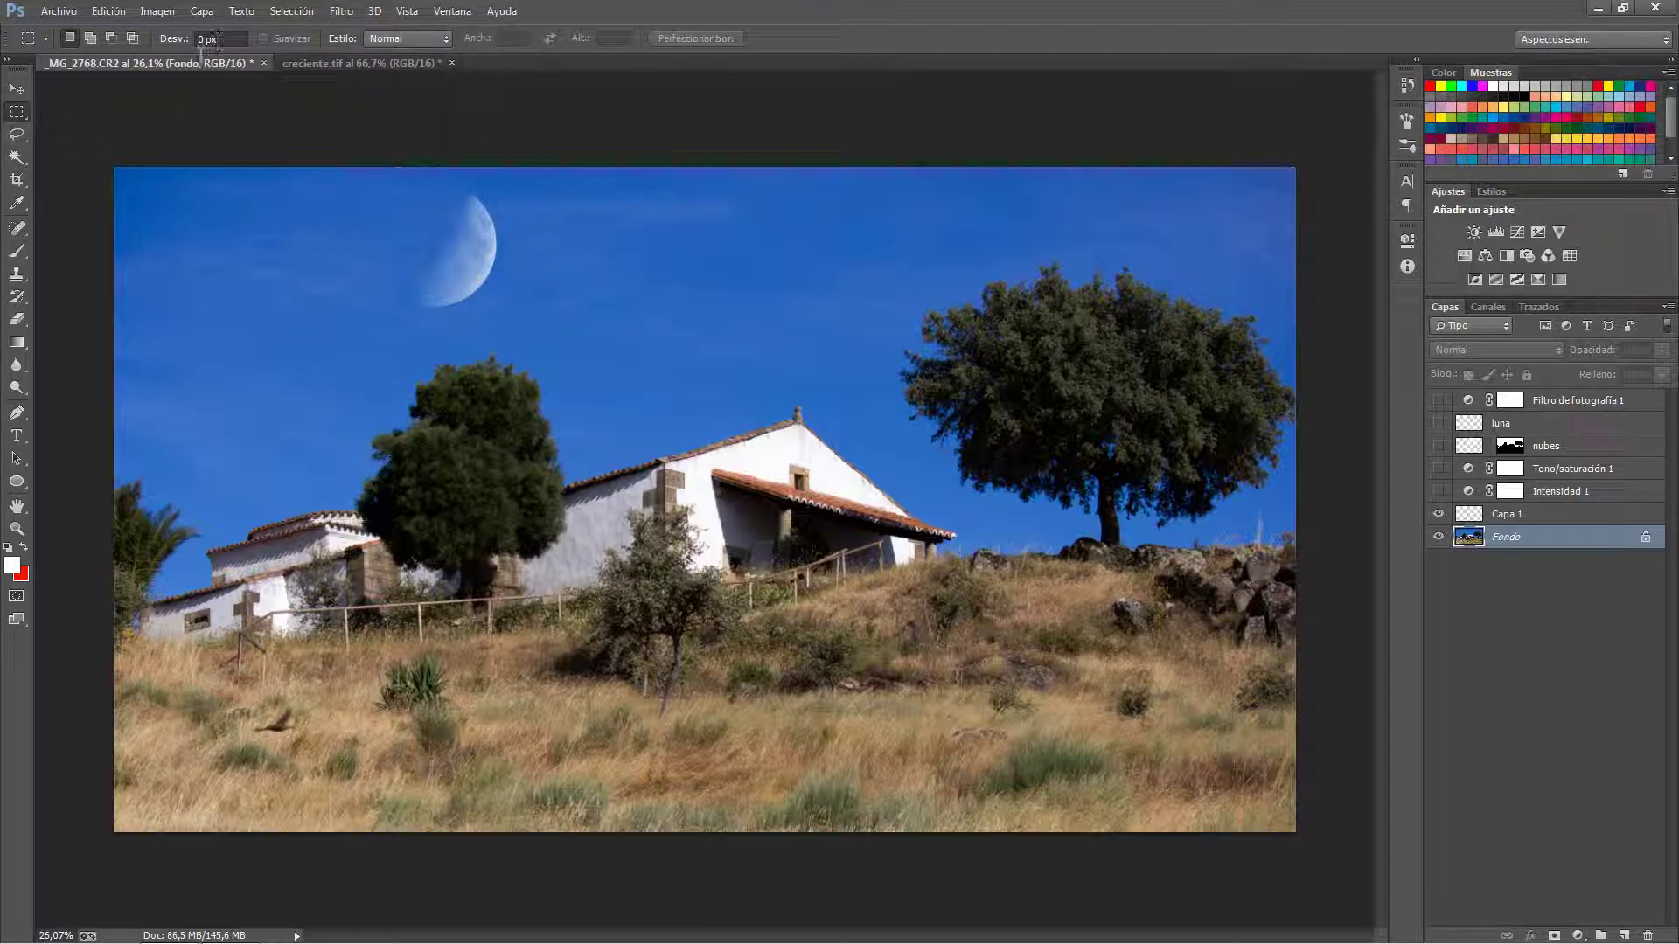
click(15, 159)
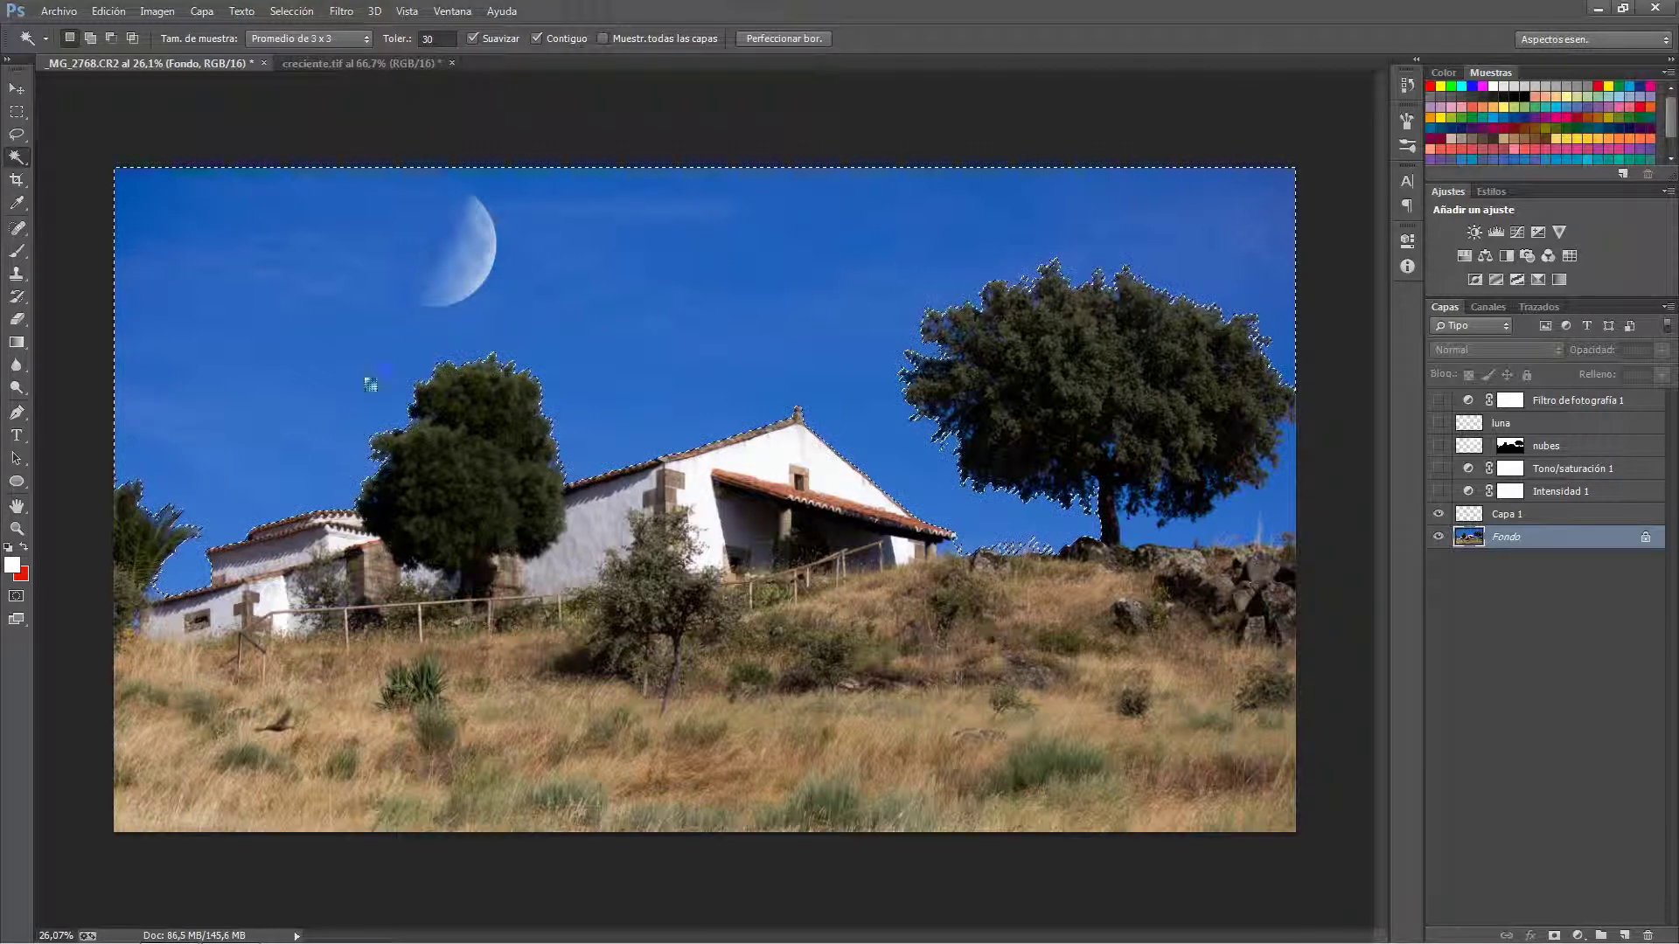
click(298, 12)
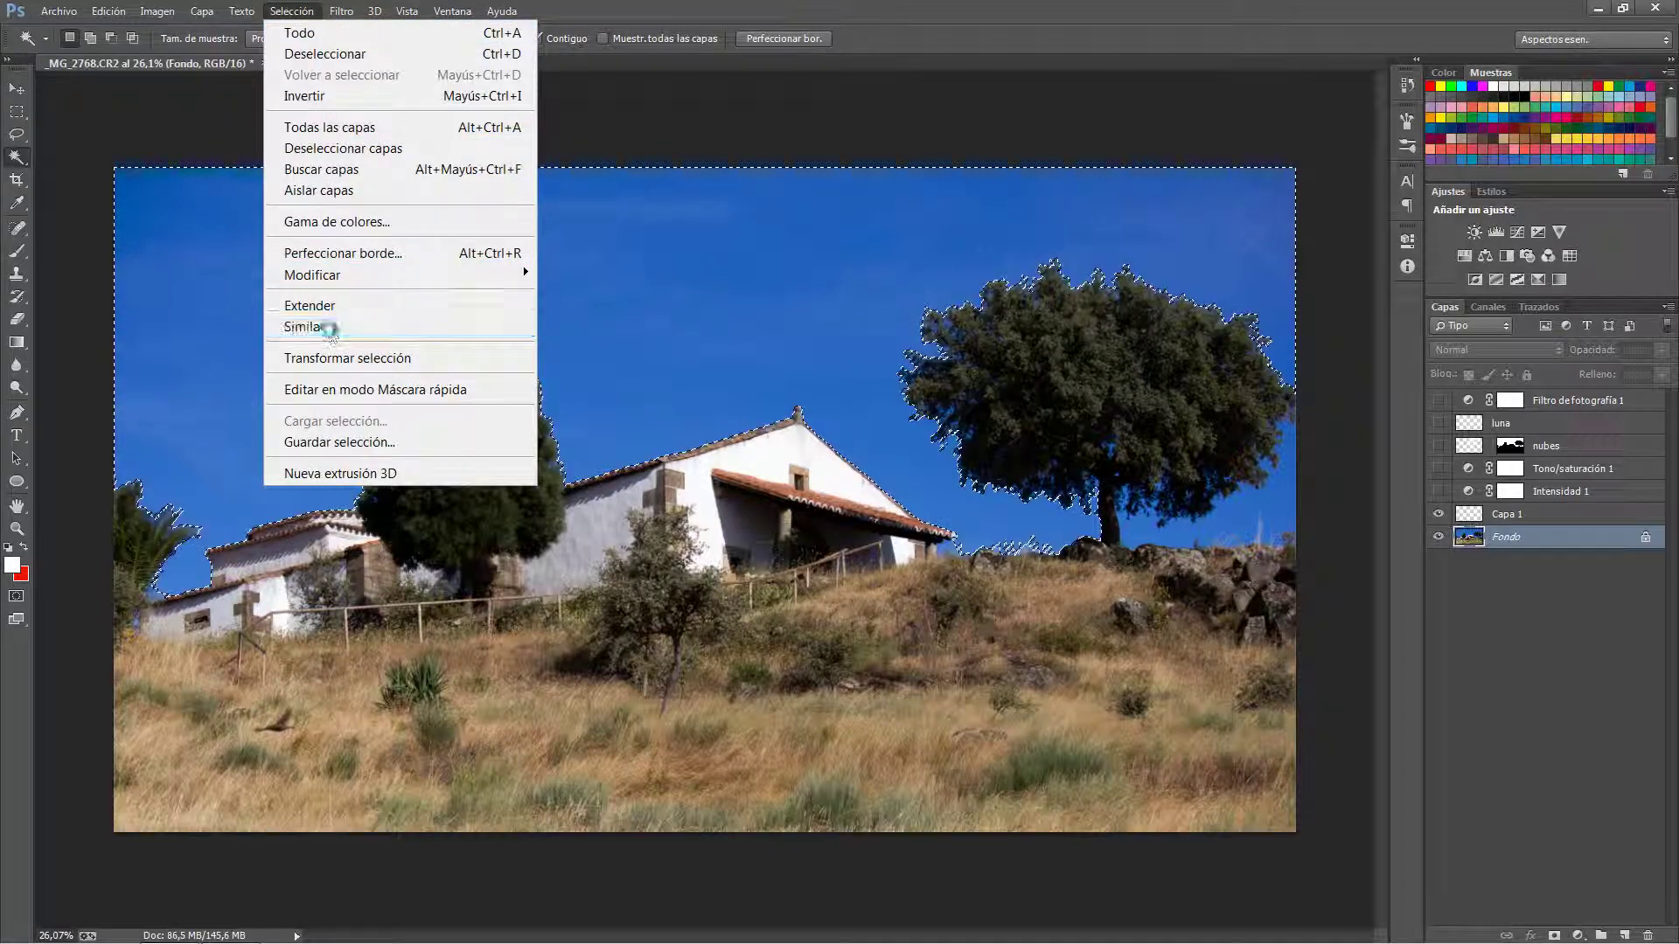
click(329, 327)
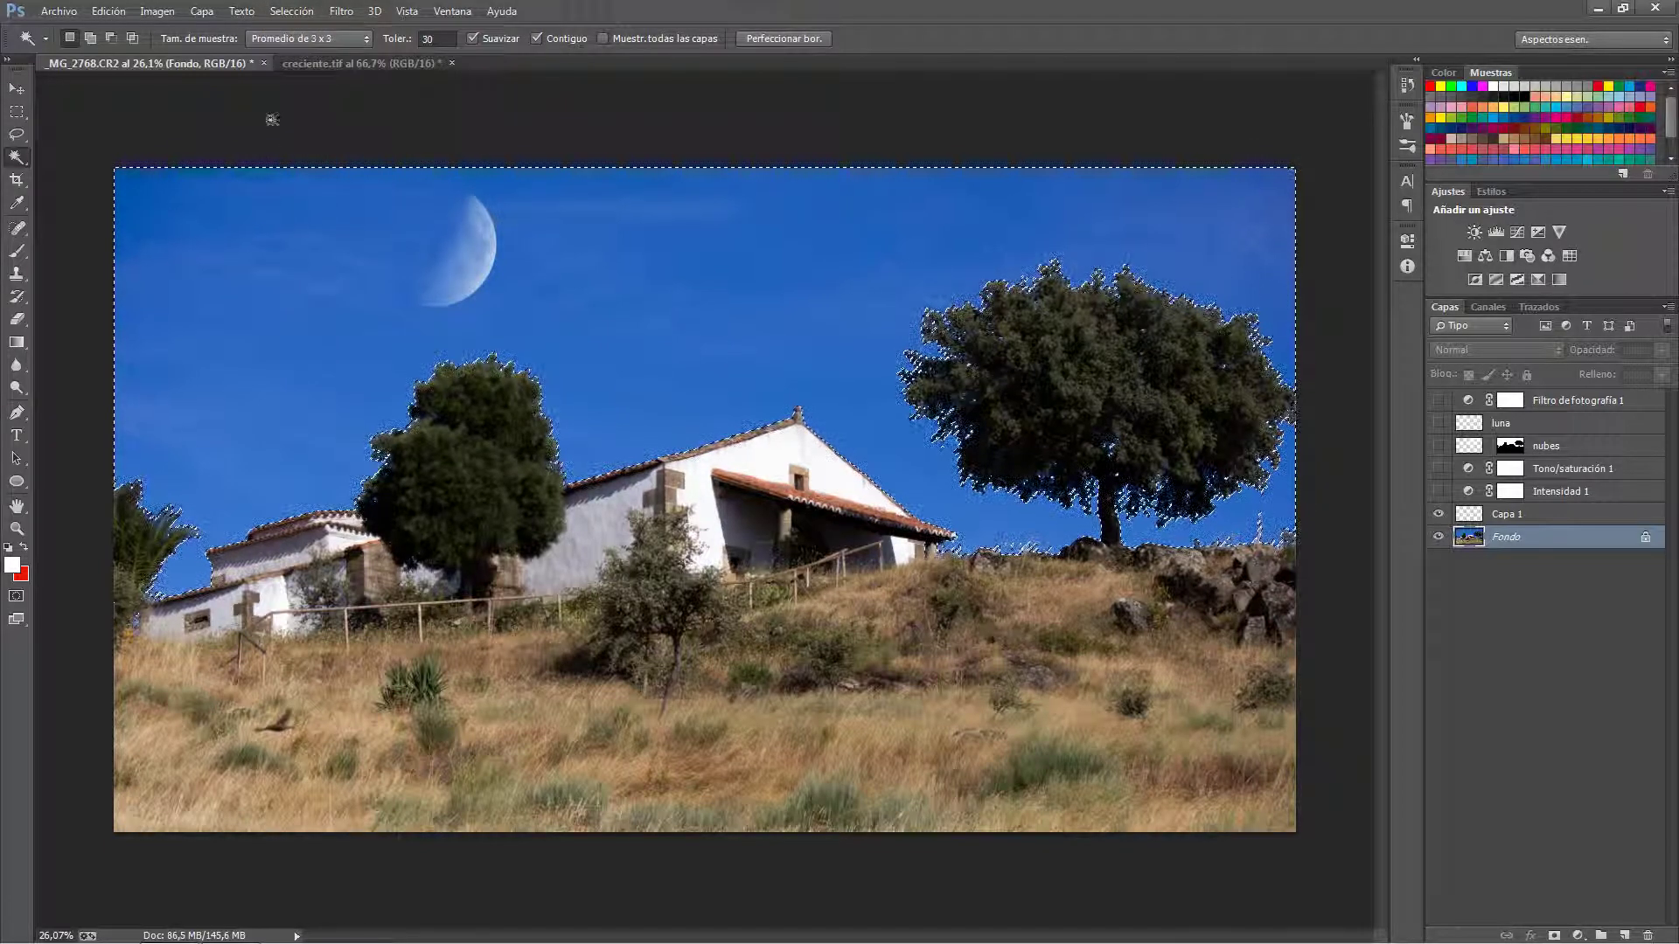
click(288, 13)
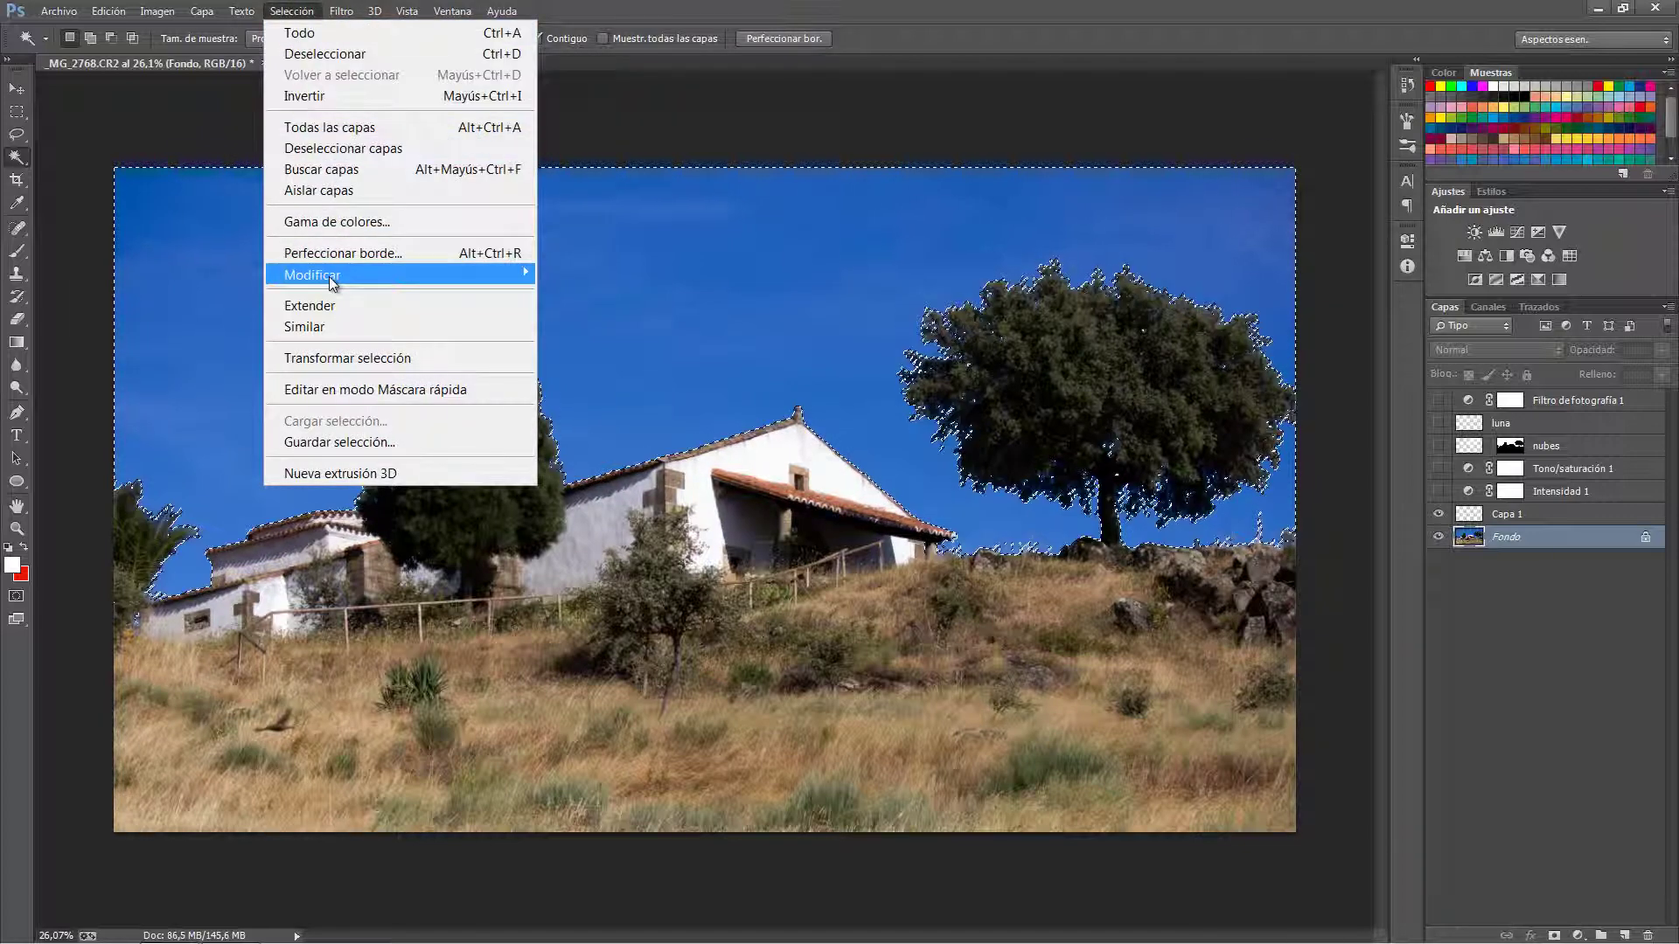
mouse_move(312, 275)
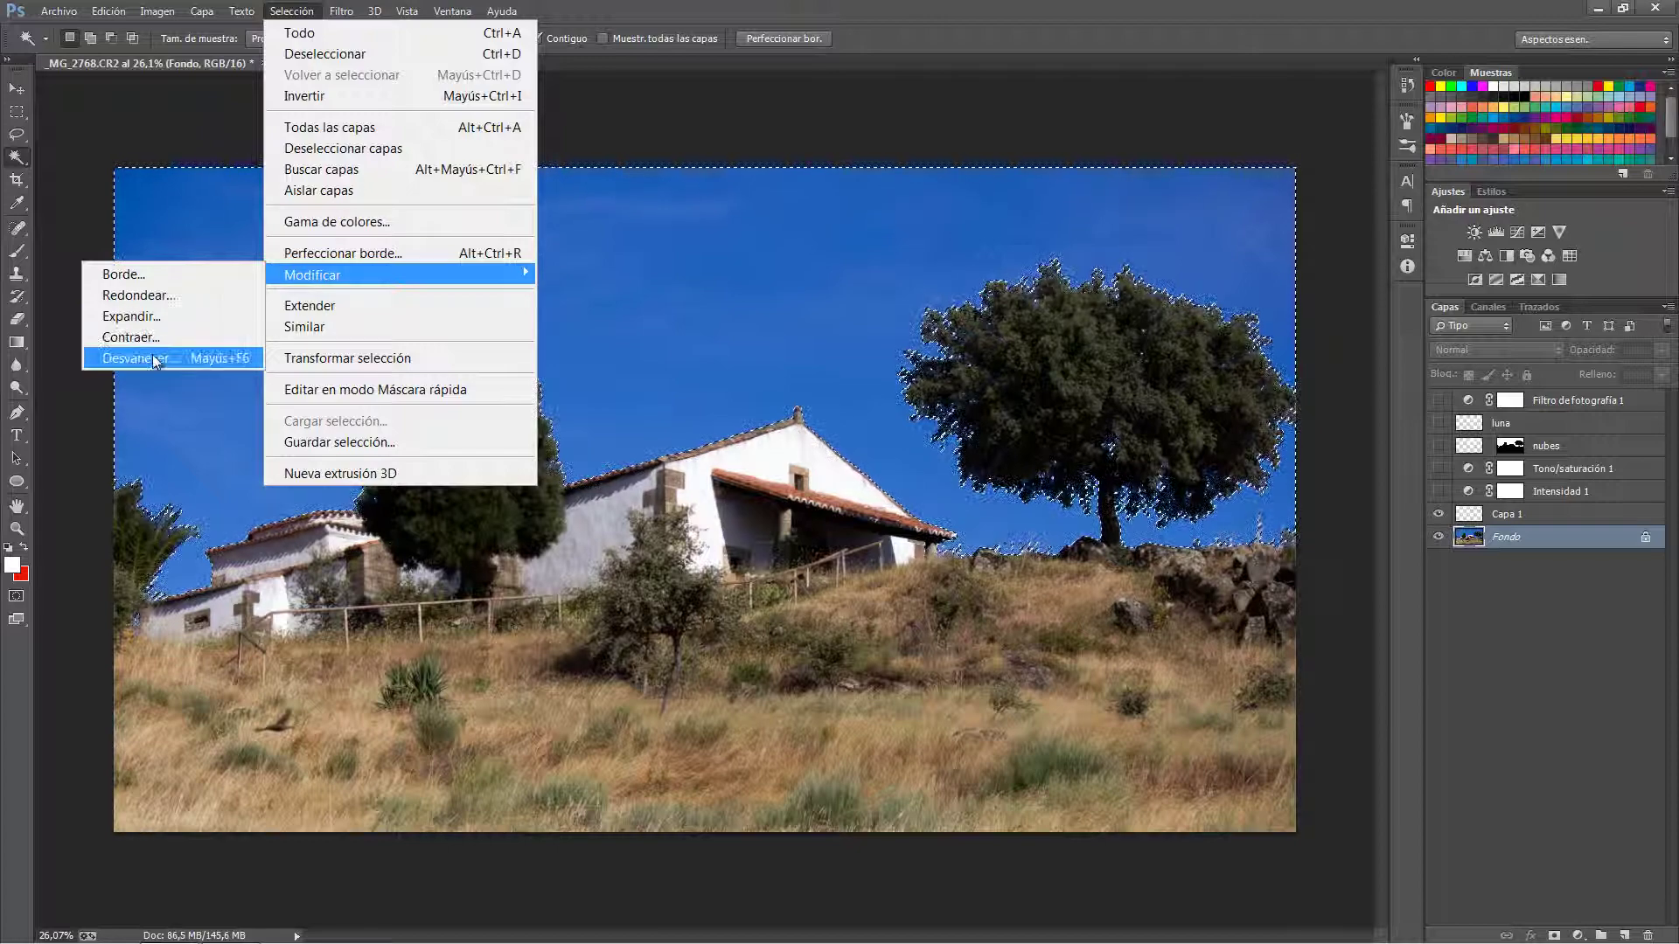
click(158, 358)
text(2)
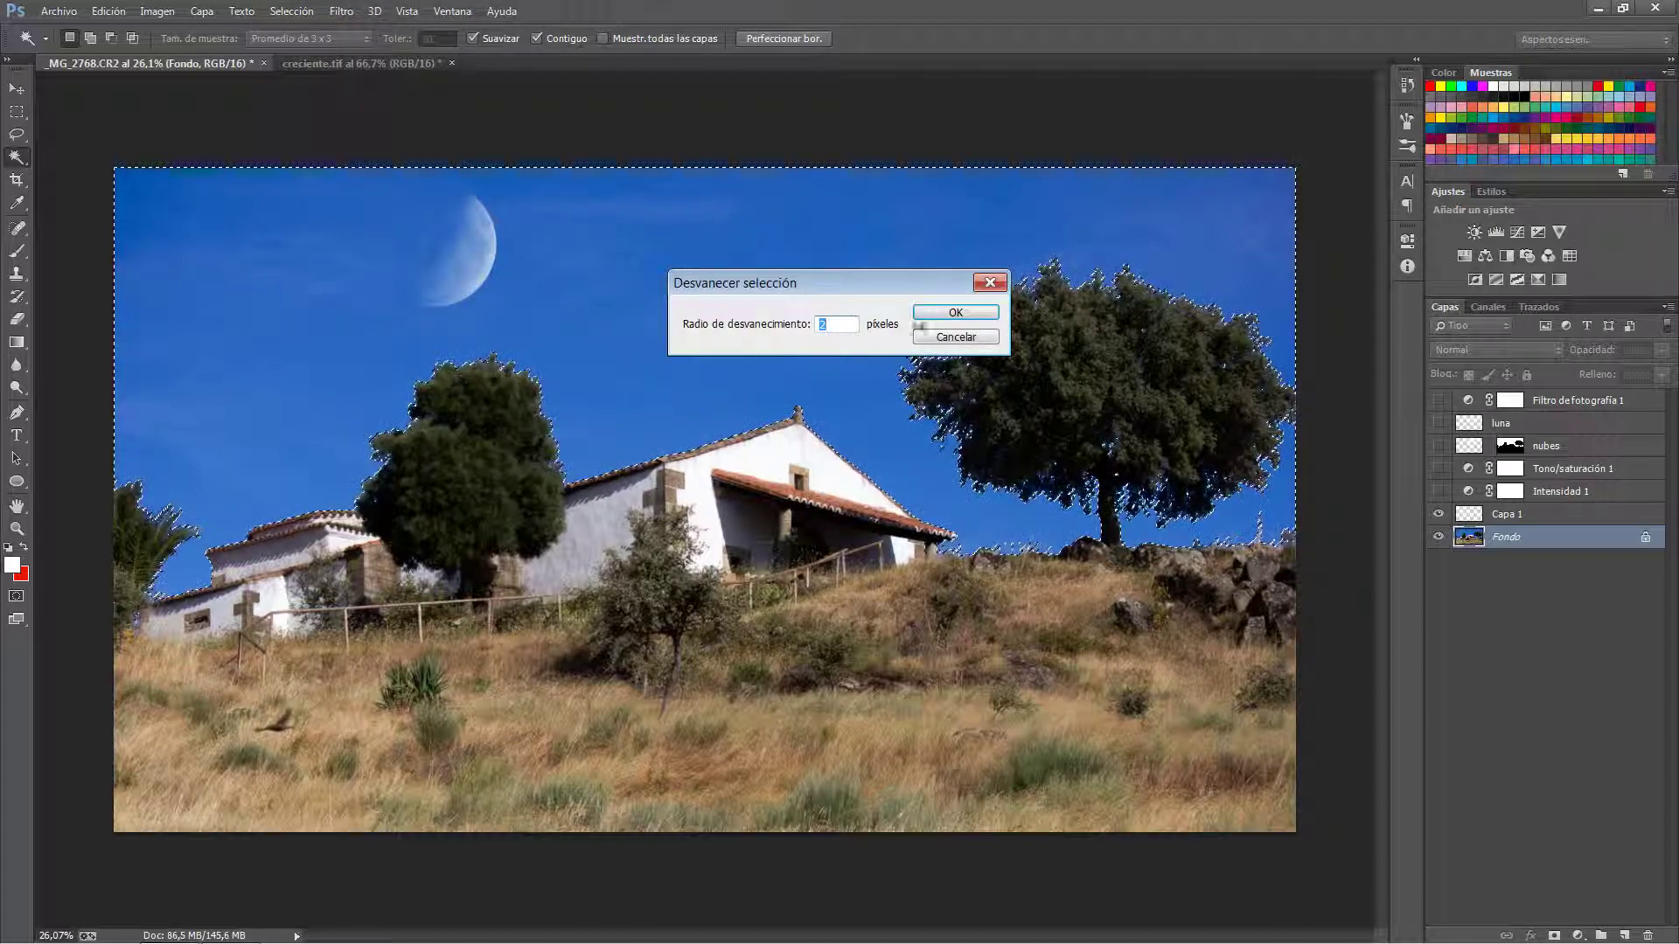
click(977, 317)
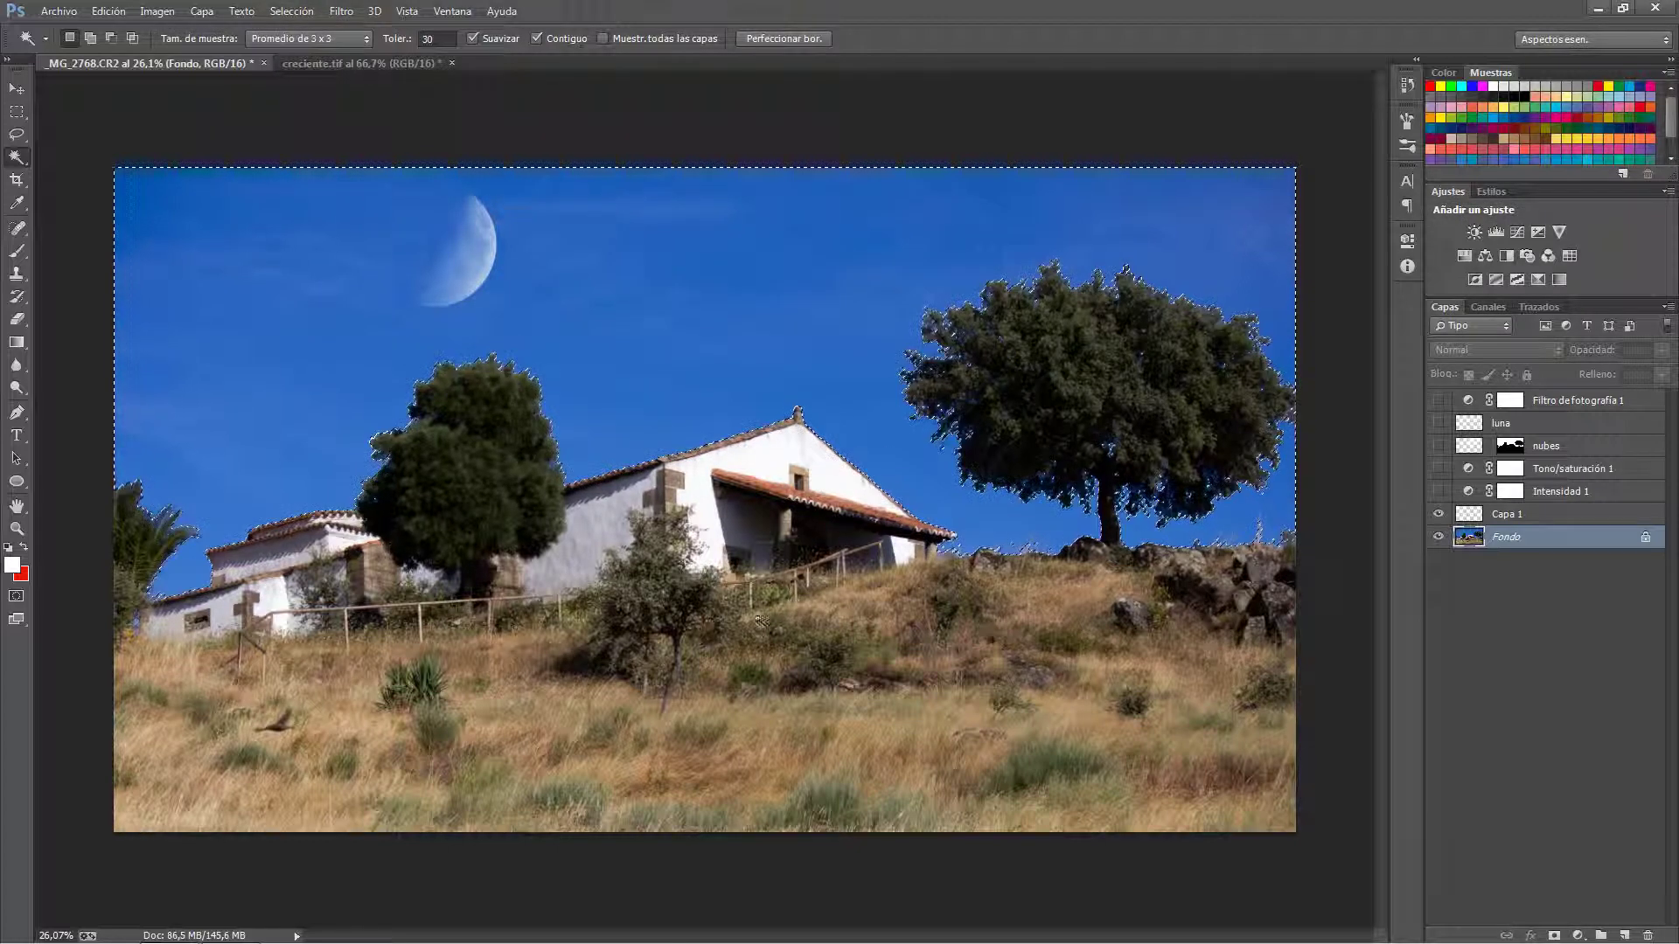
Preview the selection in Quick Mask, then add it as a layer mask on Capa 1.
key(q)
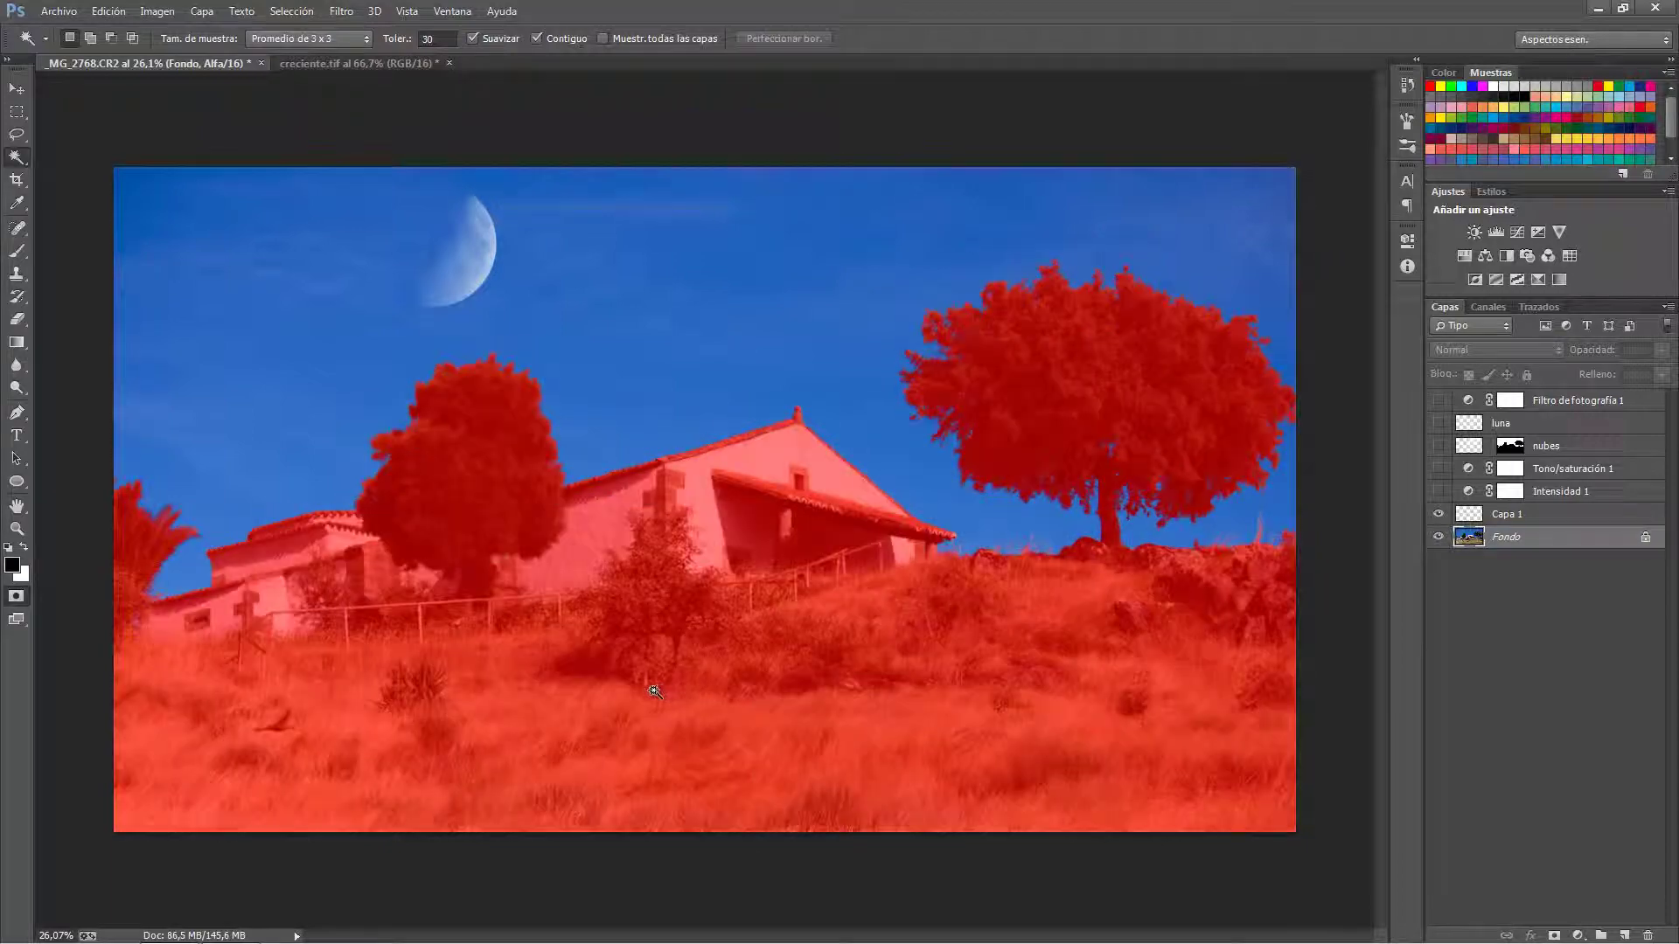
key(q)
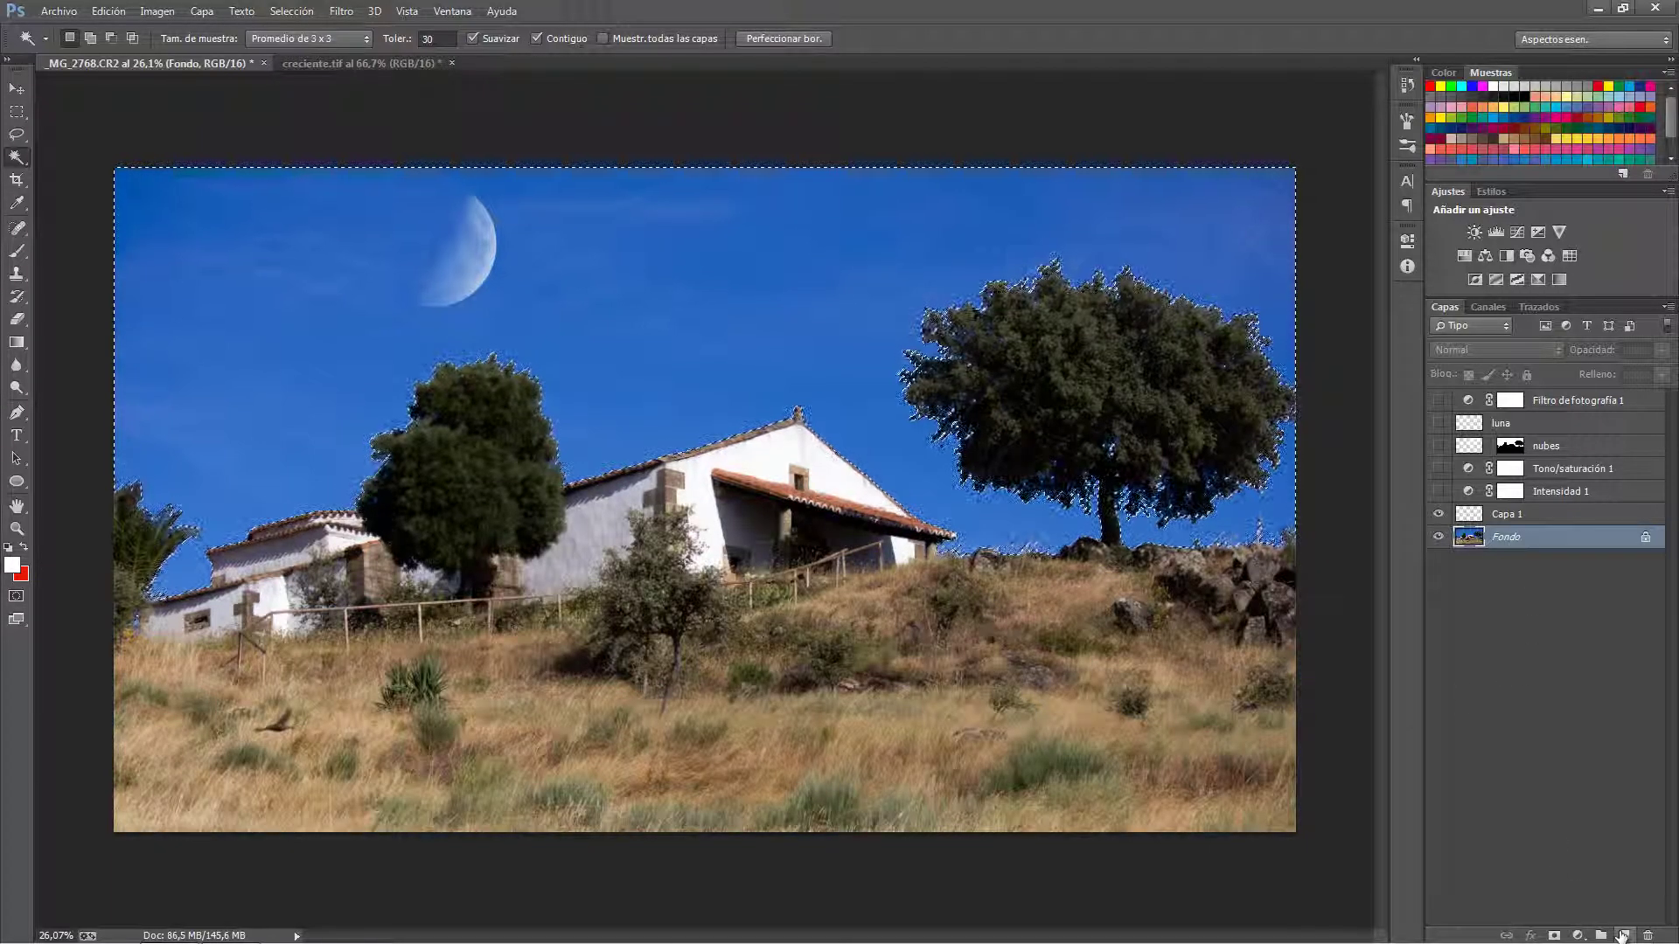
click(1489, 513)
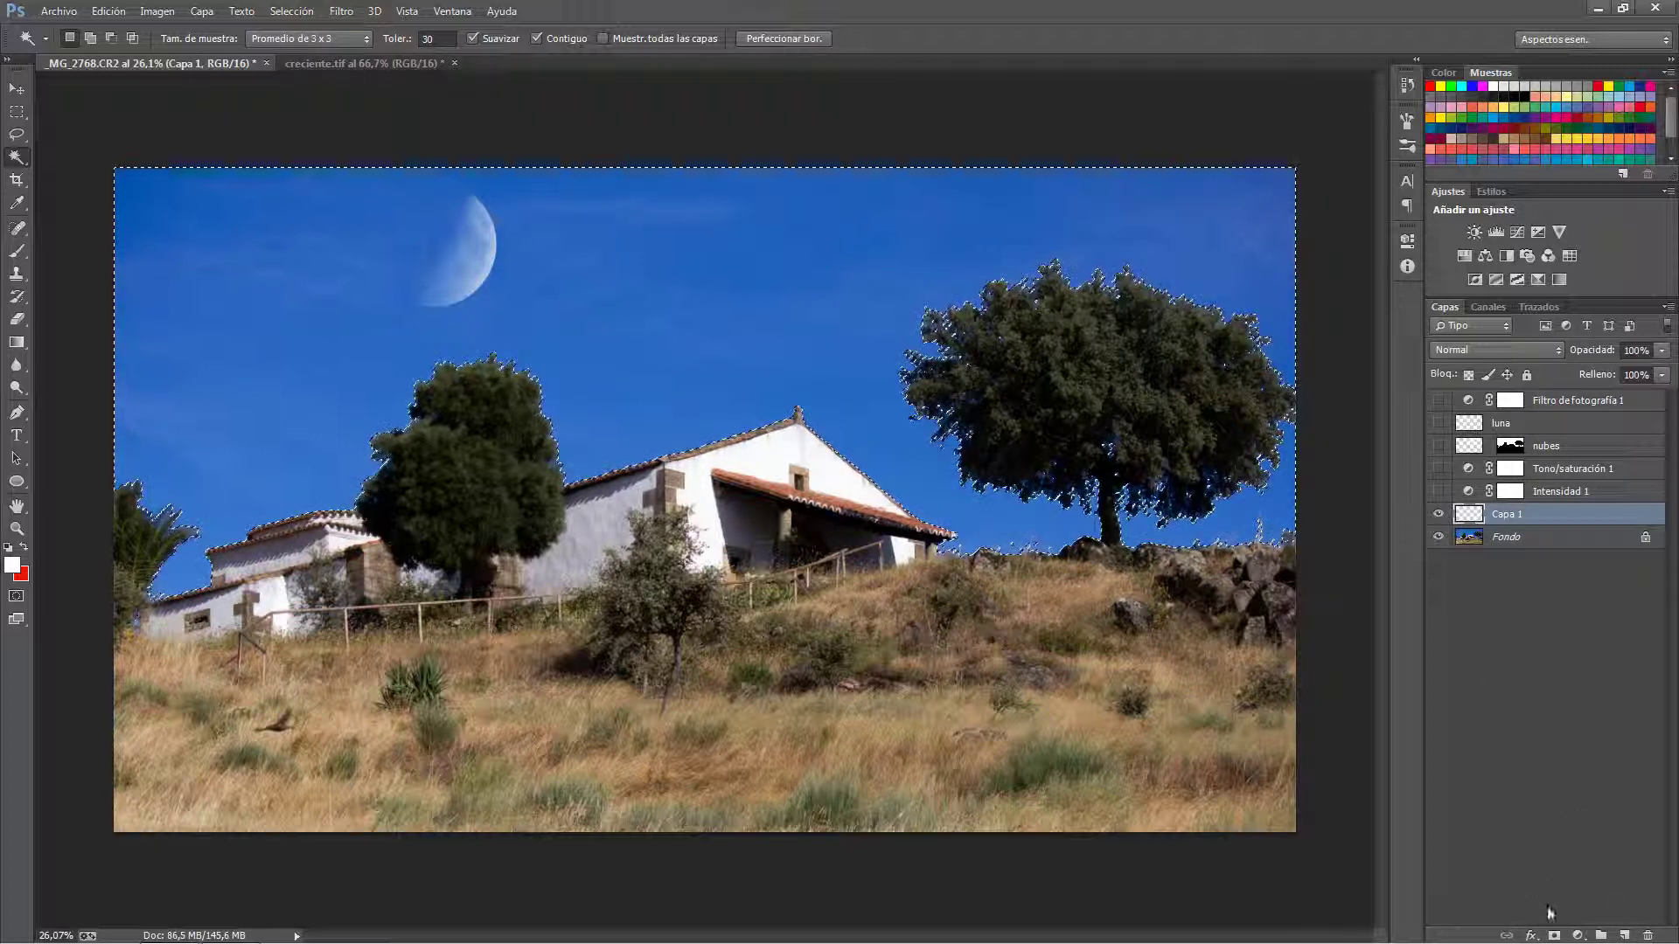
click(1556, 936)
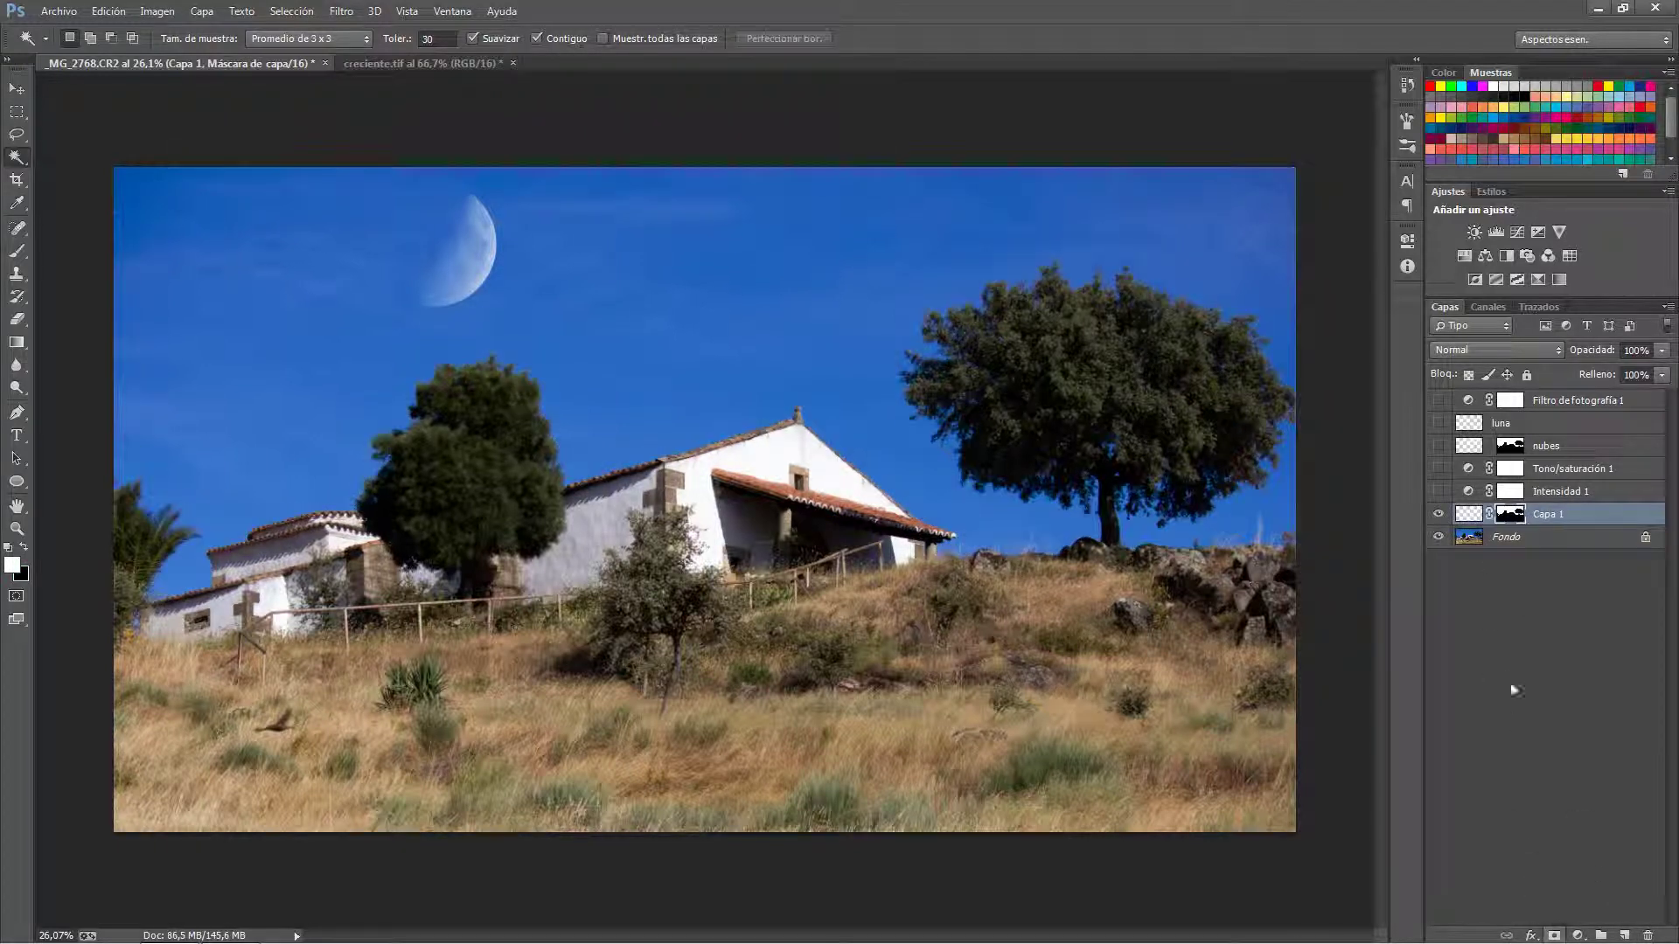
click(1476, 513)
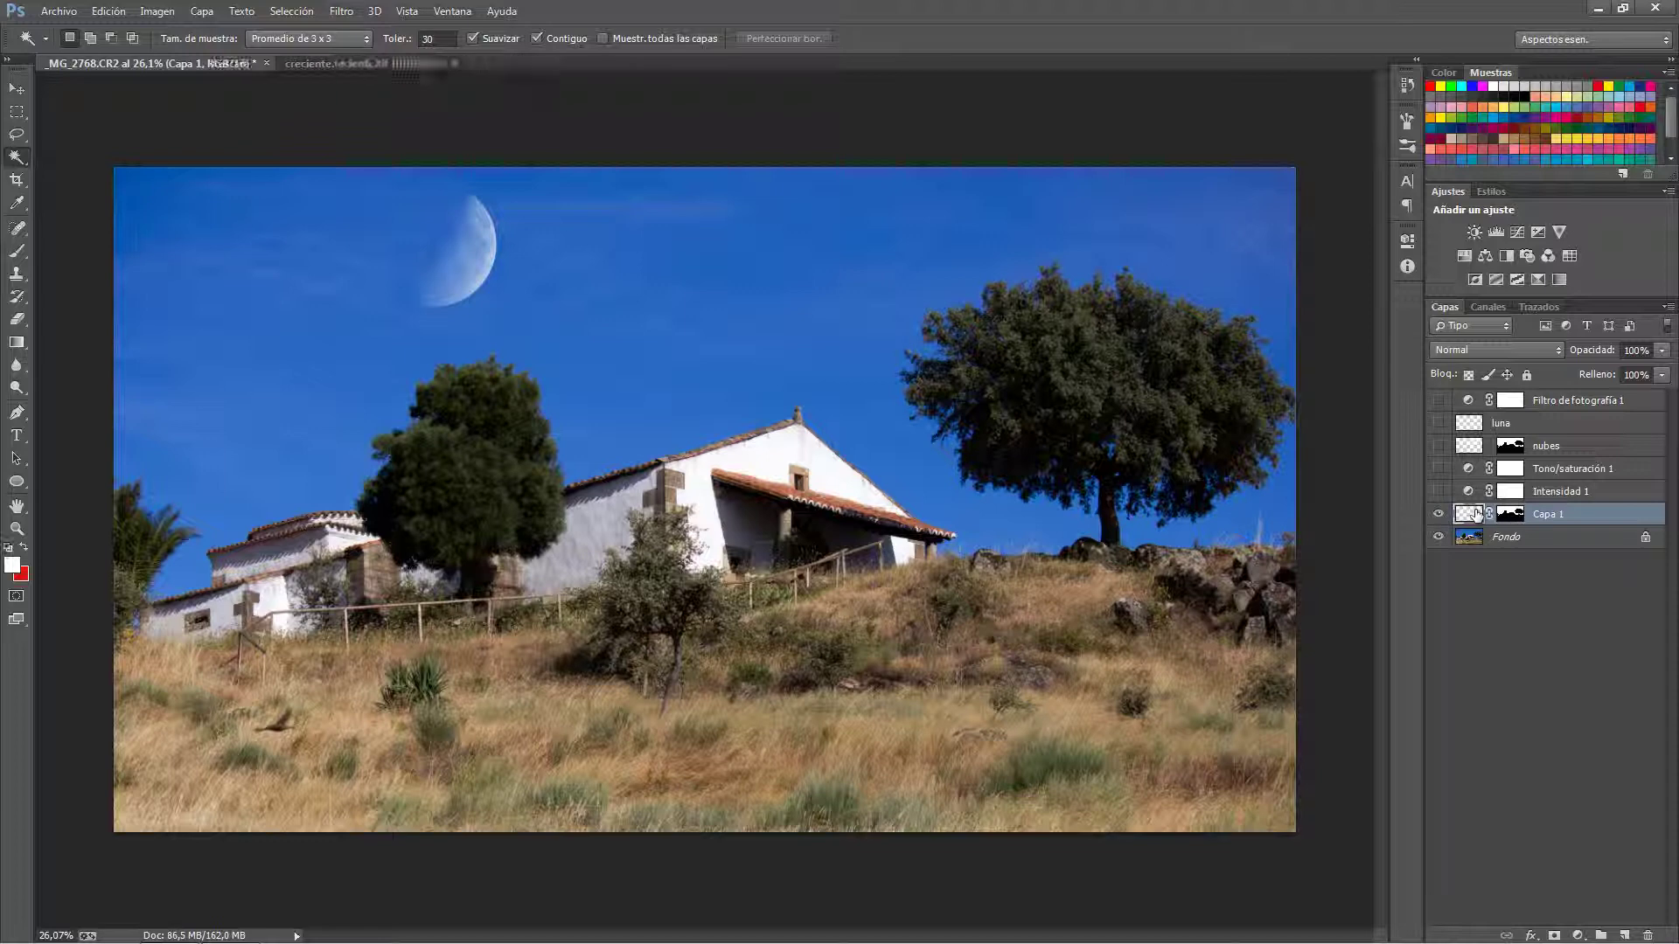
Choose the Brush tool with the 3502 cloud brush preset, after first trying 3540.
click(18, 253)
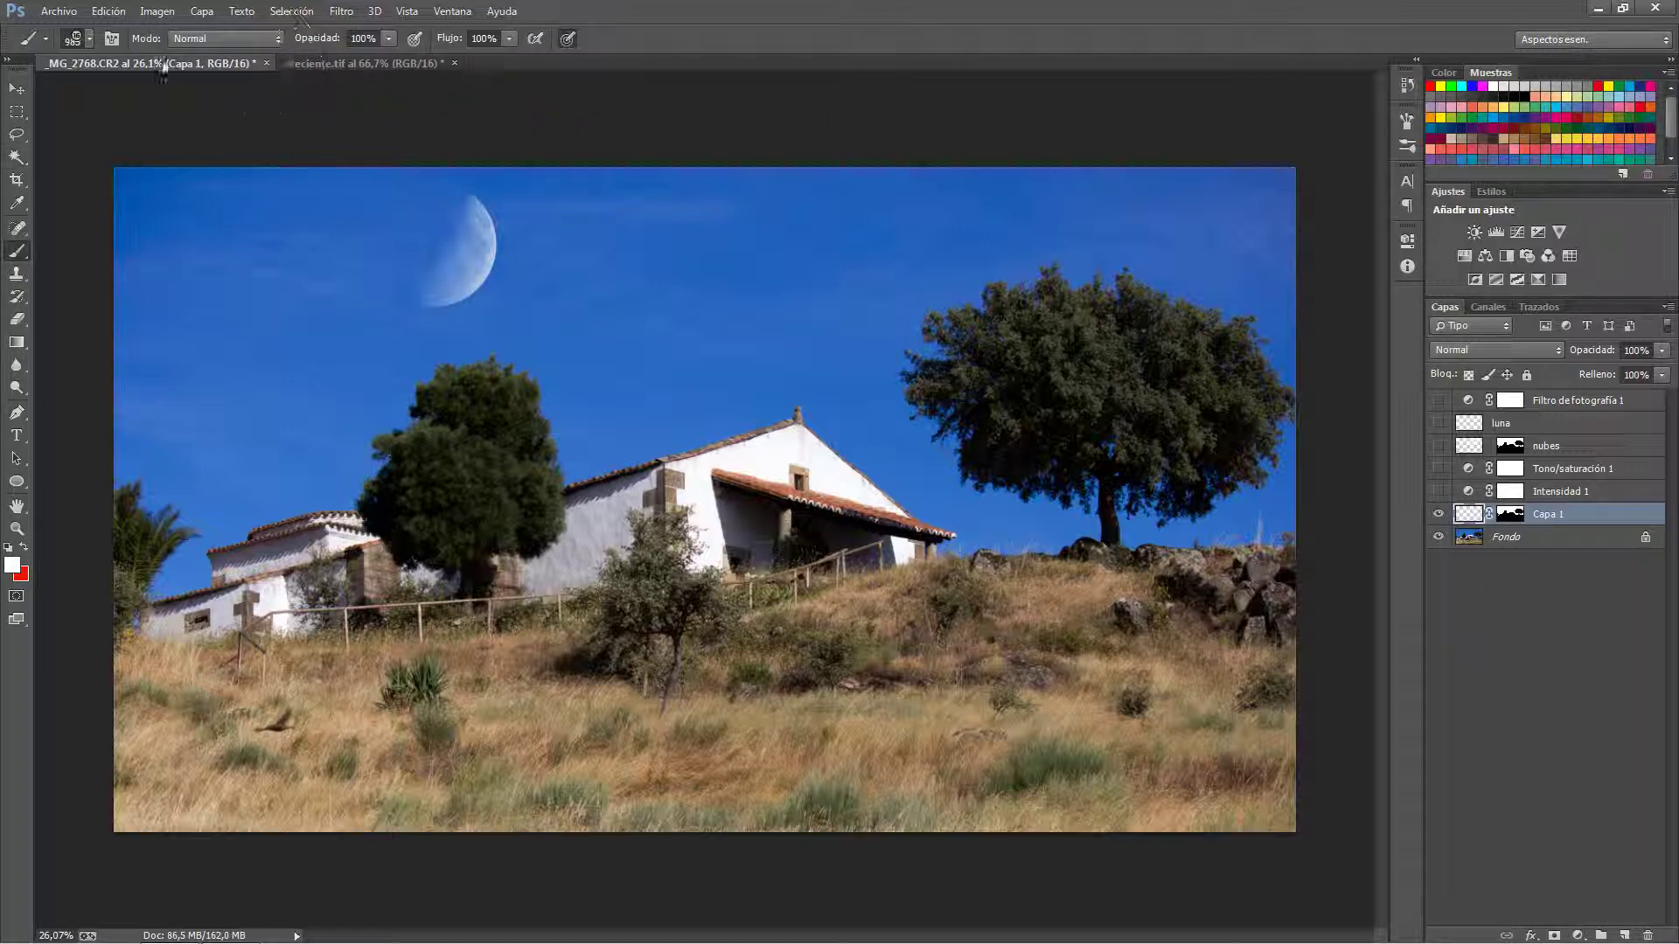
click(112, 39)
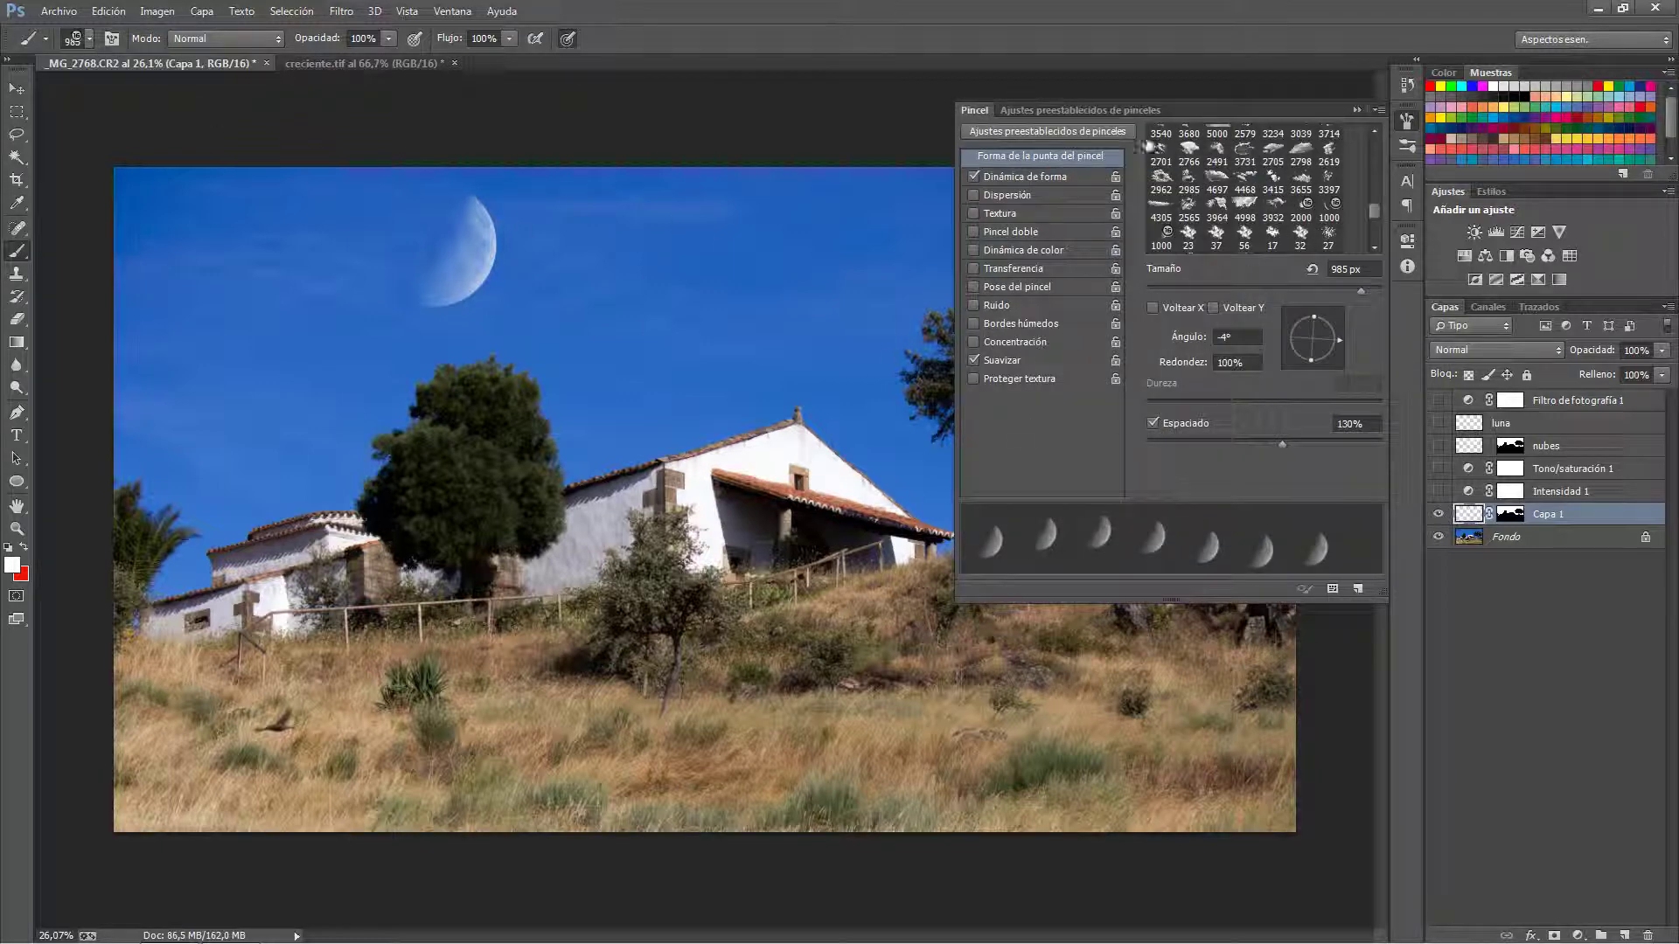
click(1115, 112)
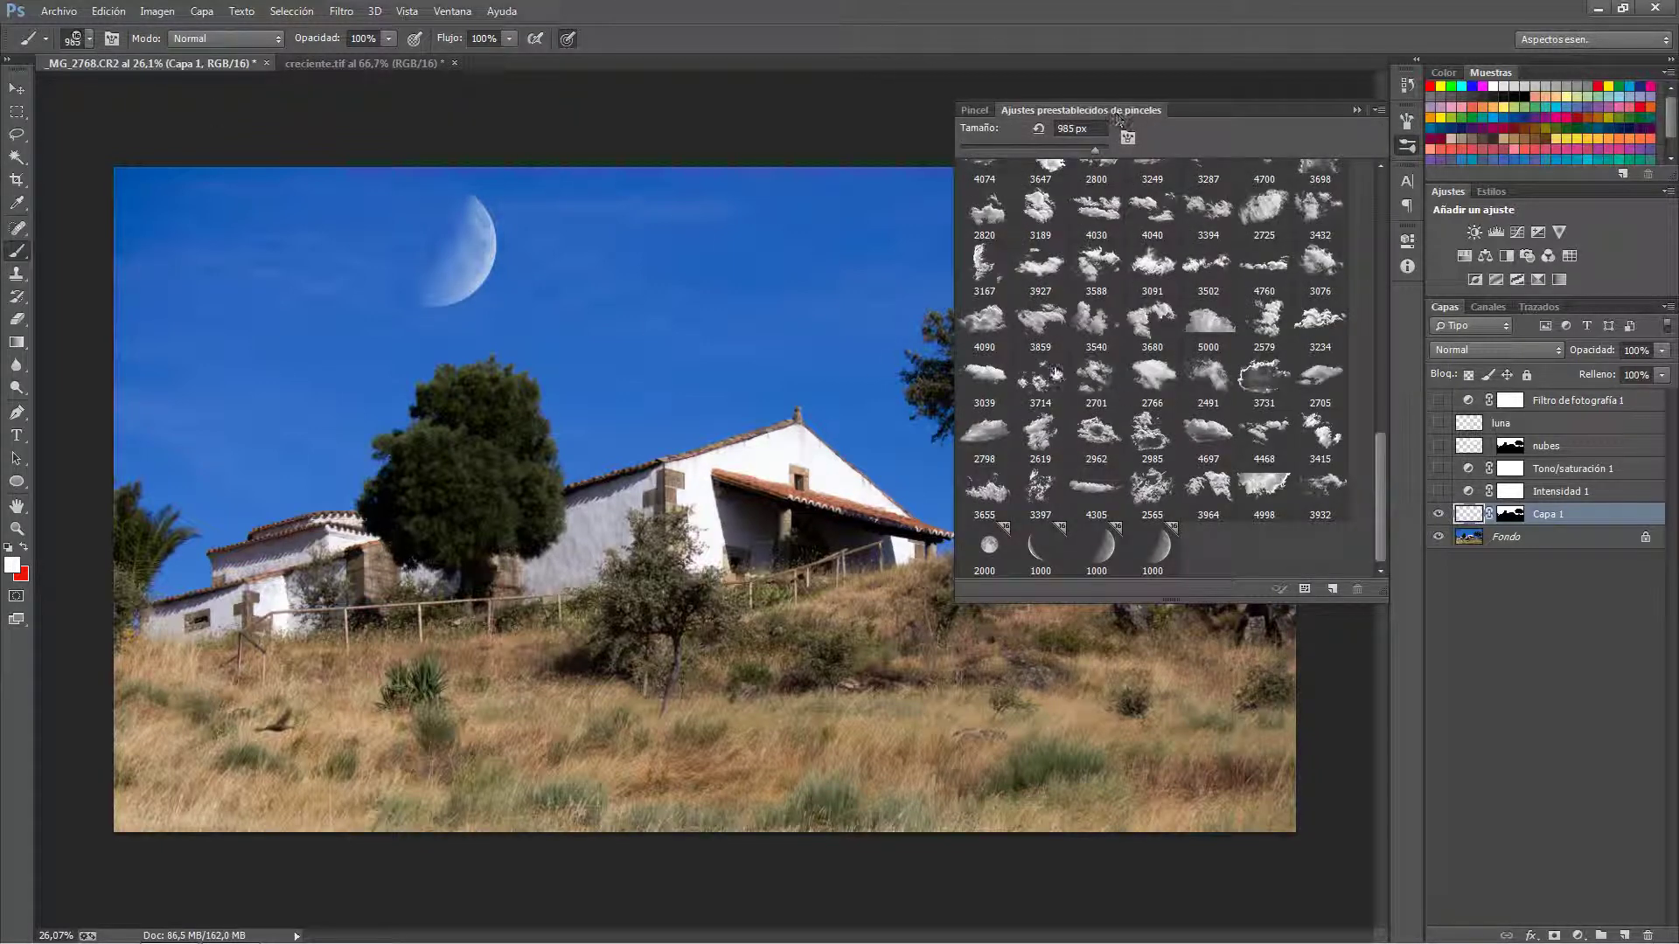
click(1099, 330)
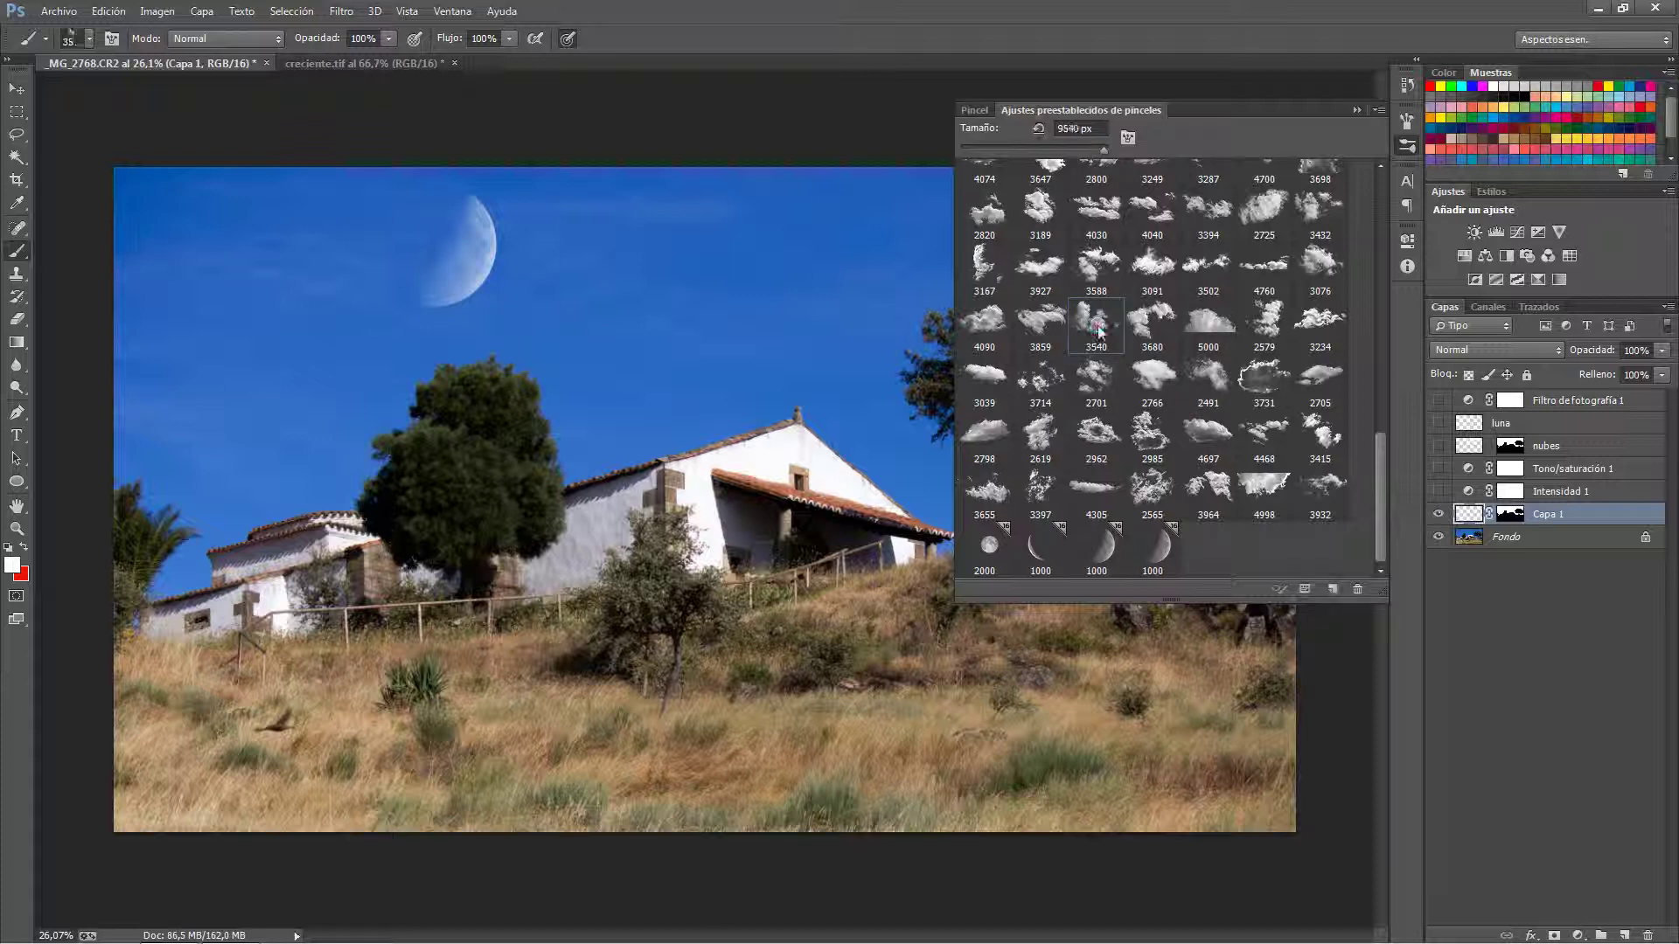
click(1356, 110)
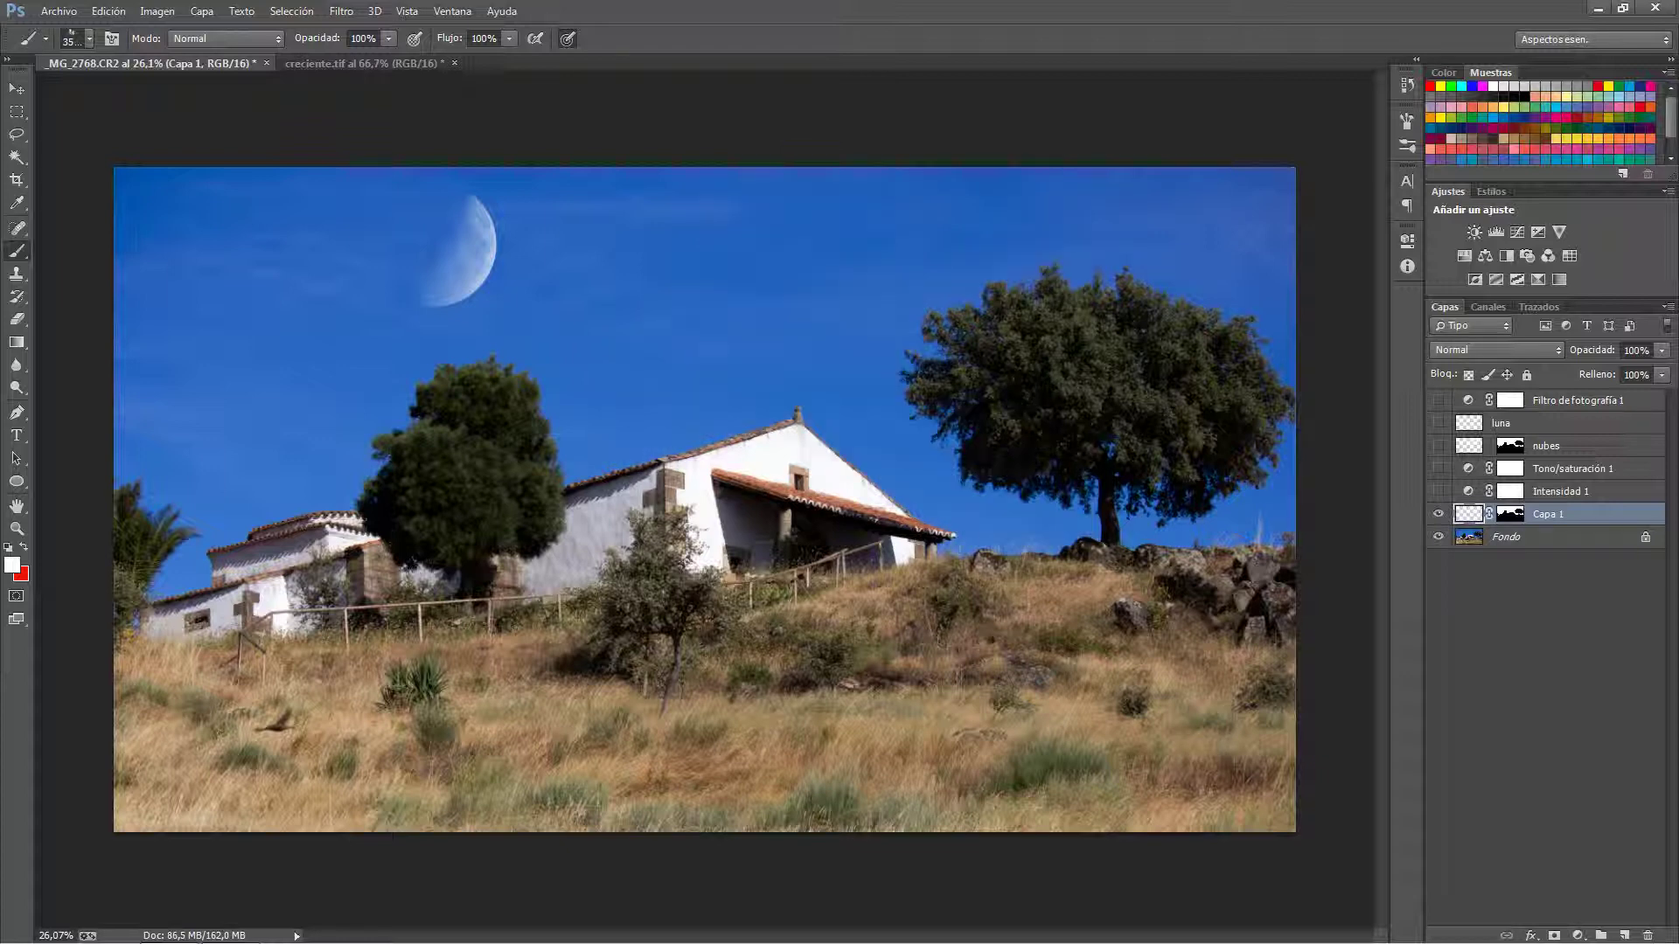
click(111, 39)
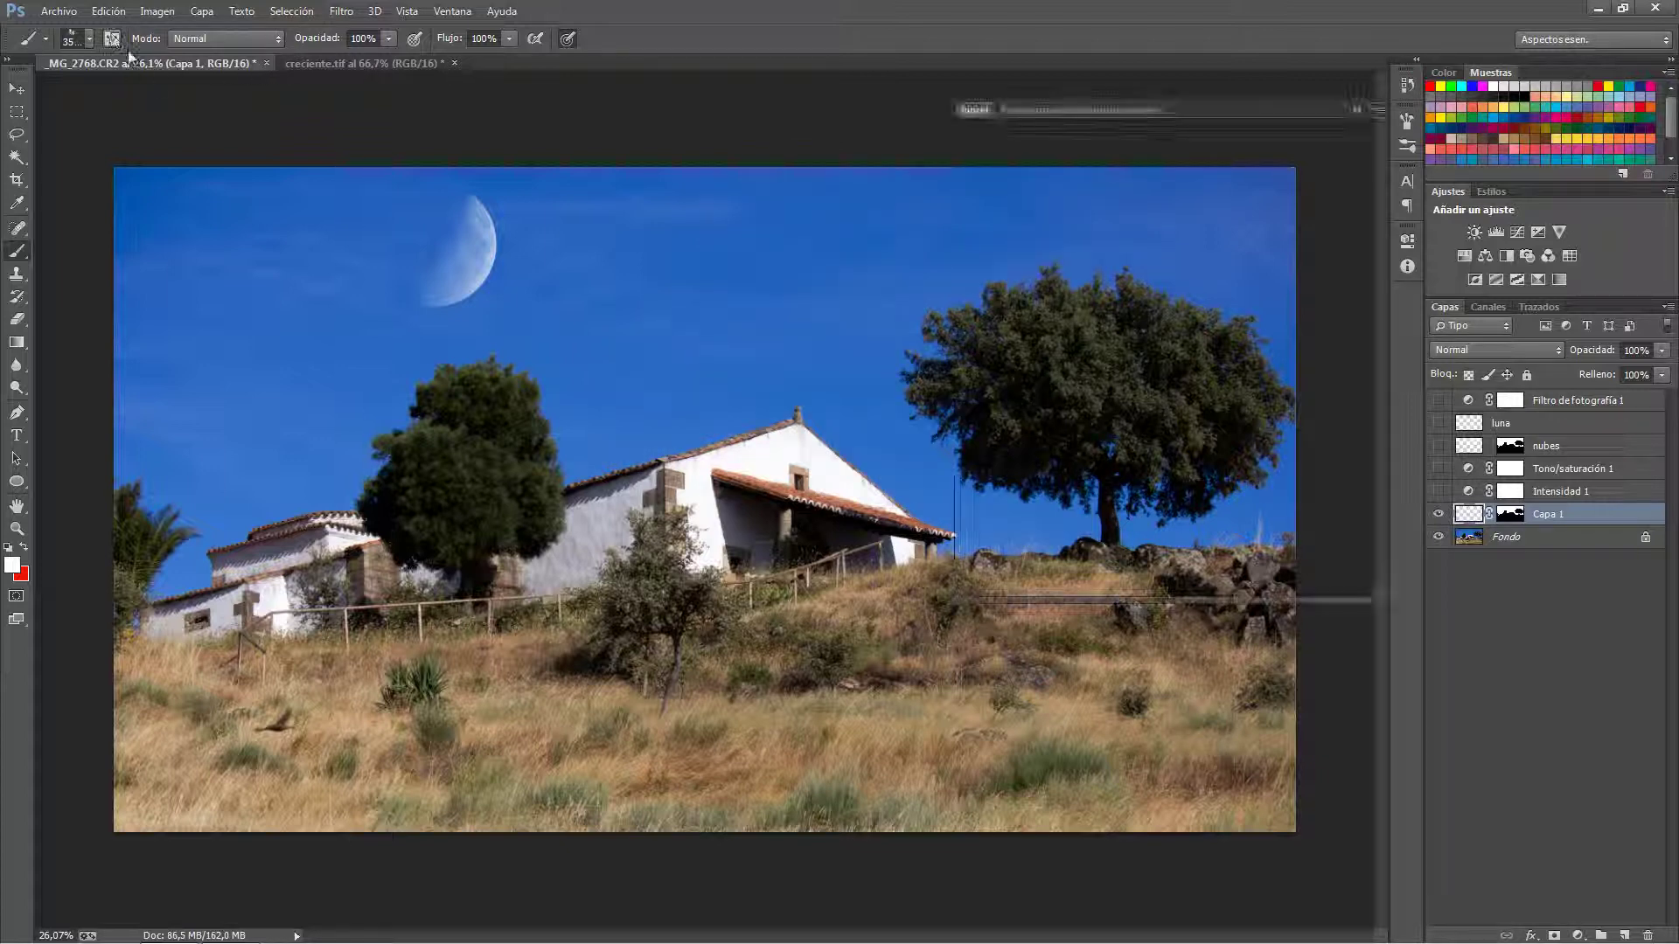
click(1111, 108)
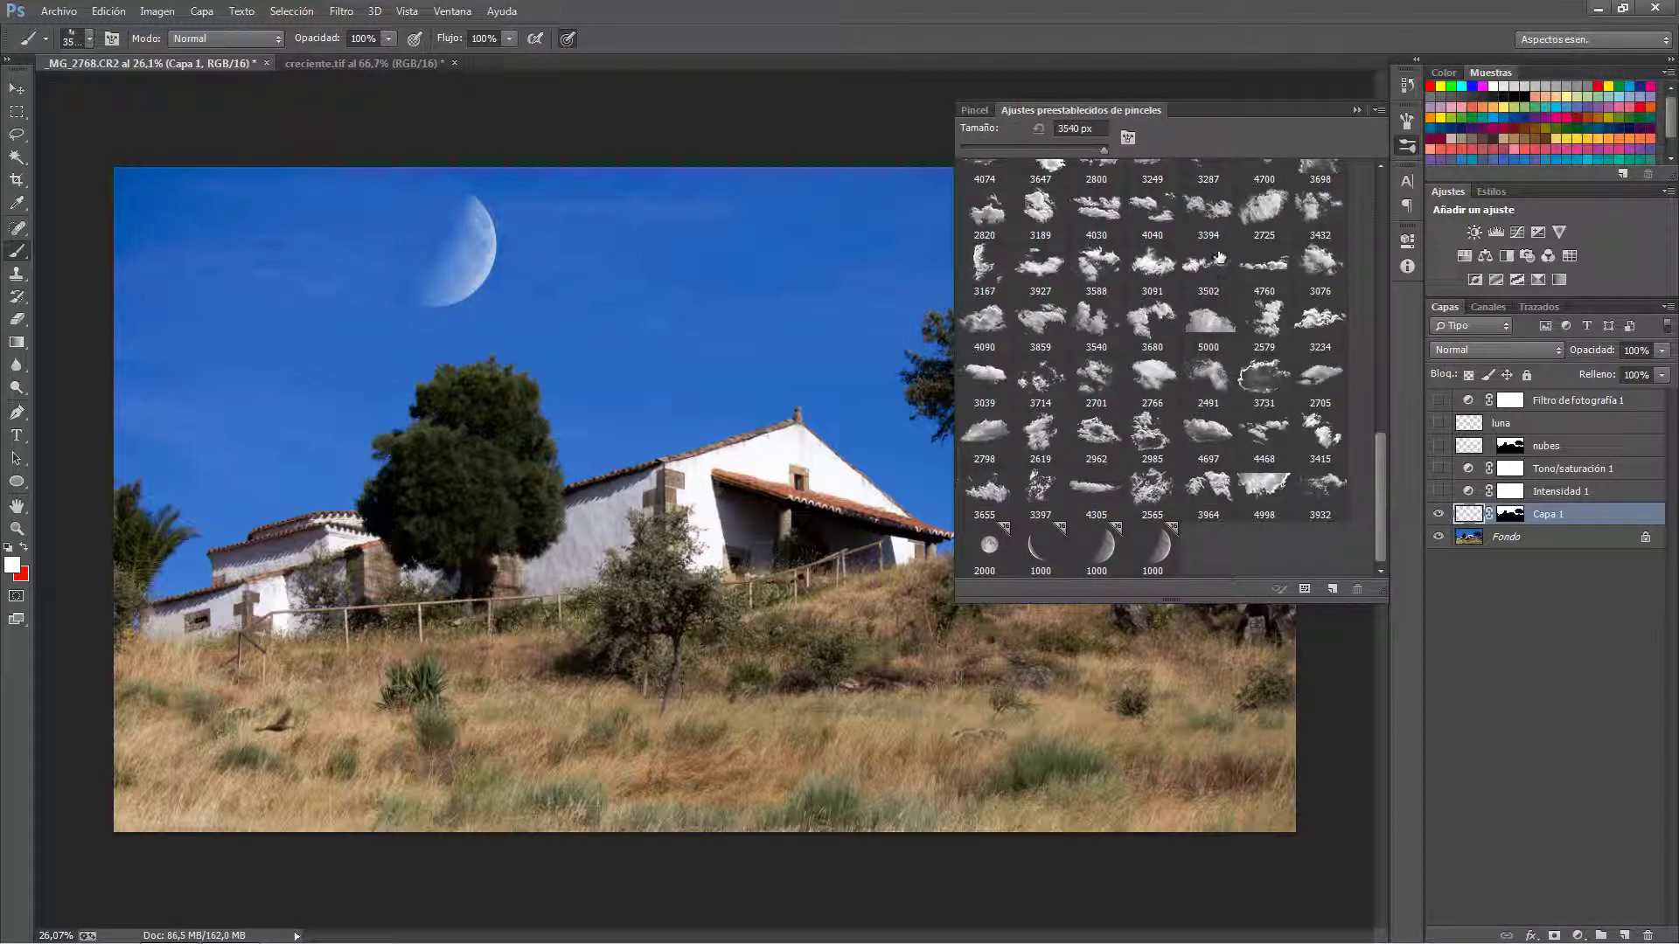
click(1208, 263)
click(909, 259)
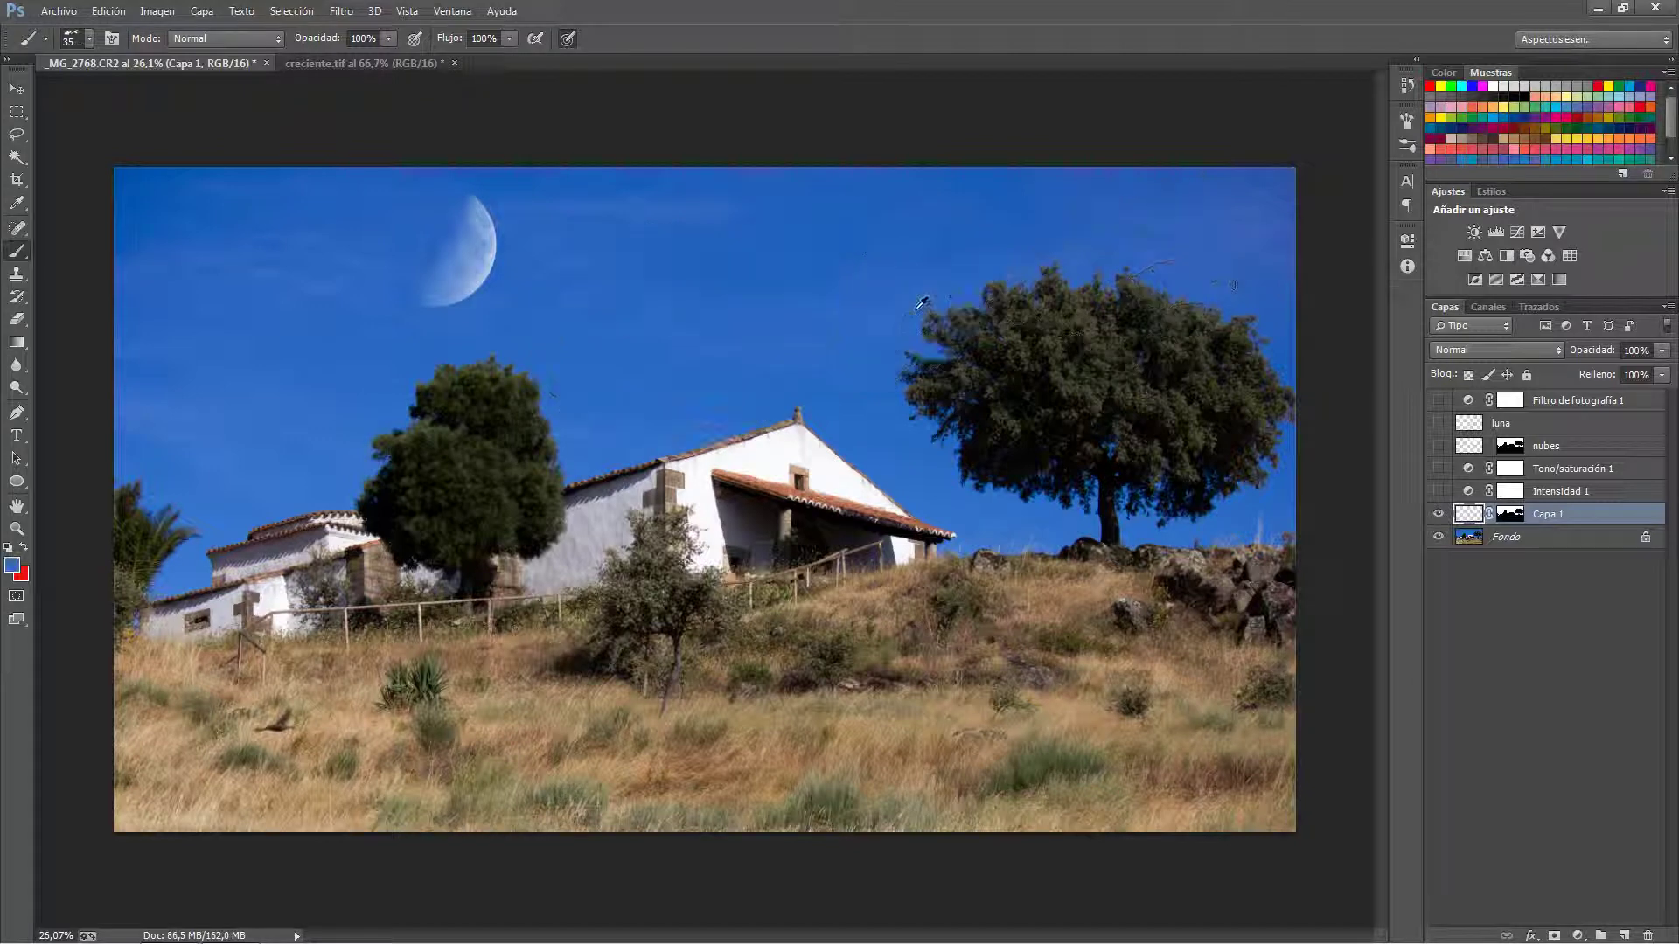
Shrink the brush and stamp white clouds into the sky right of the moon.
alt+click(842, 312)
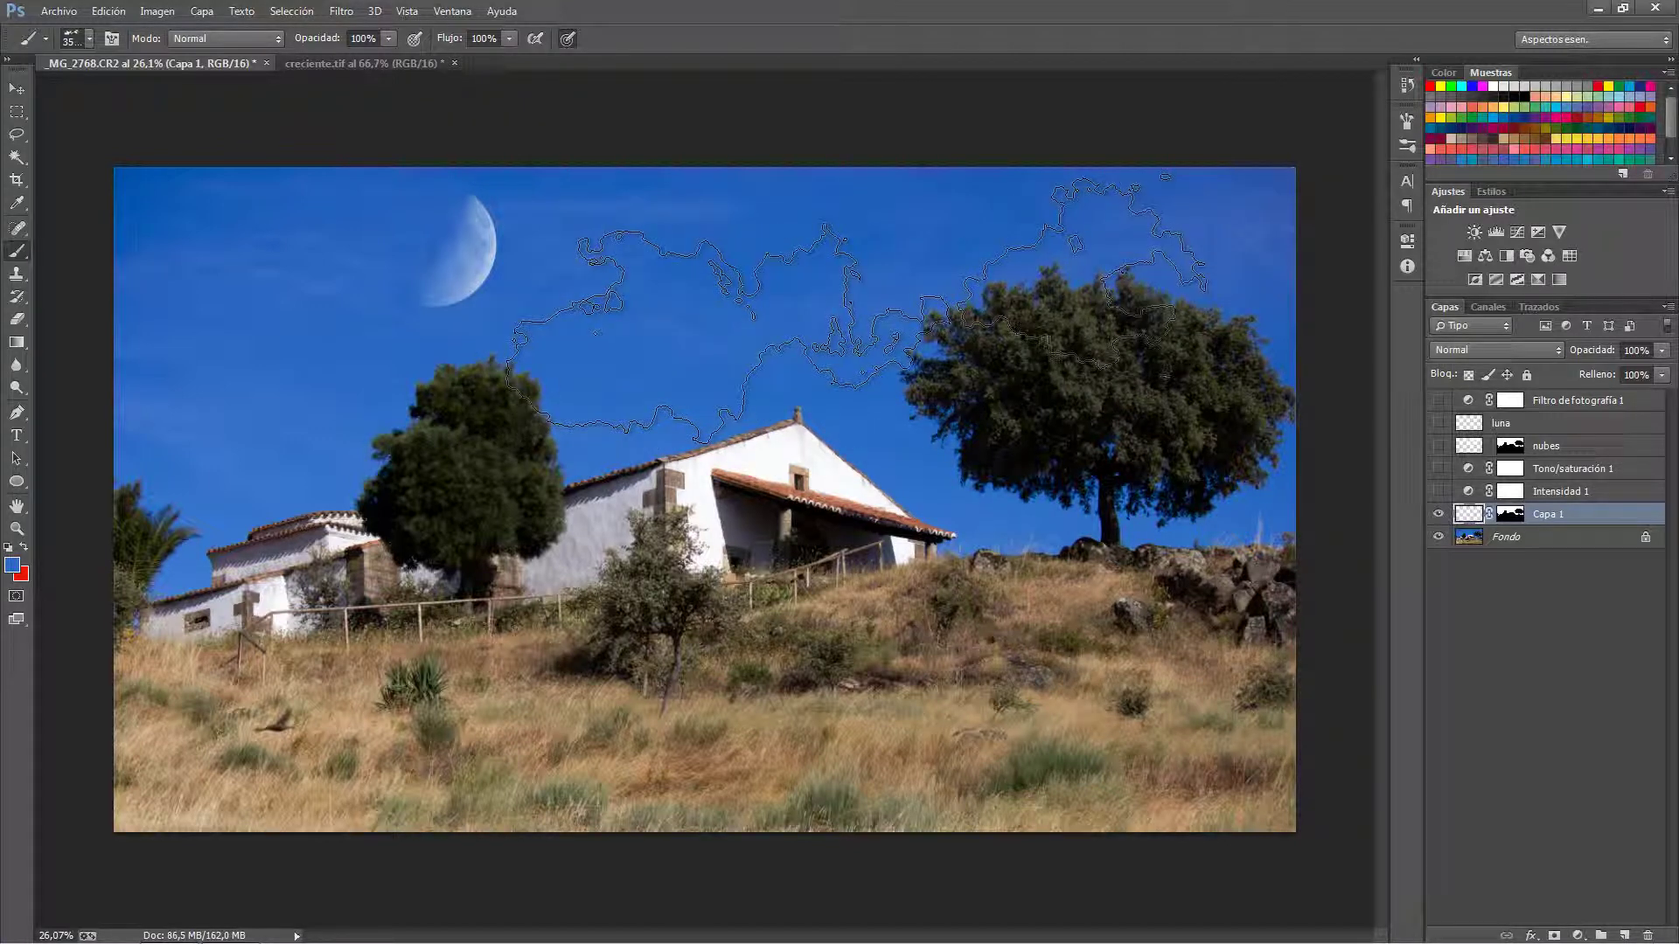
drag(857, 306, 808, 293)
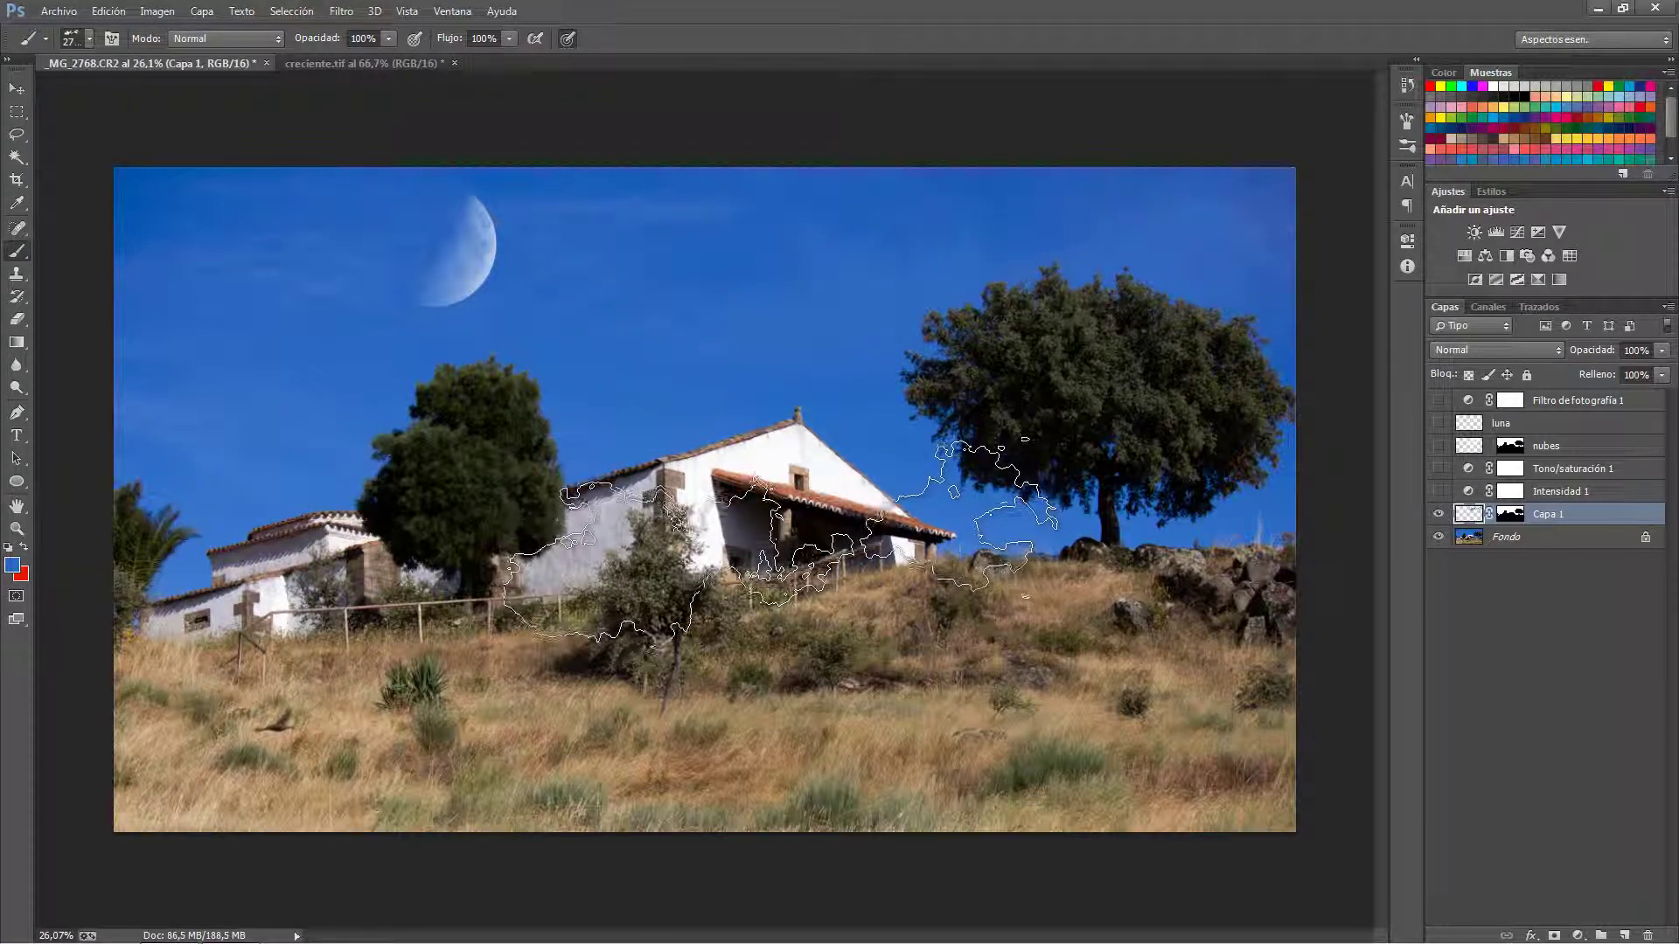
key(d)
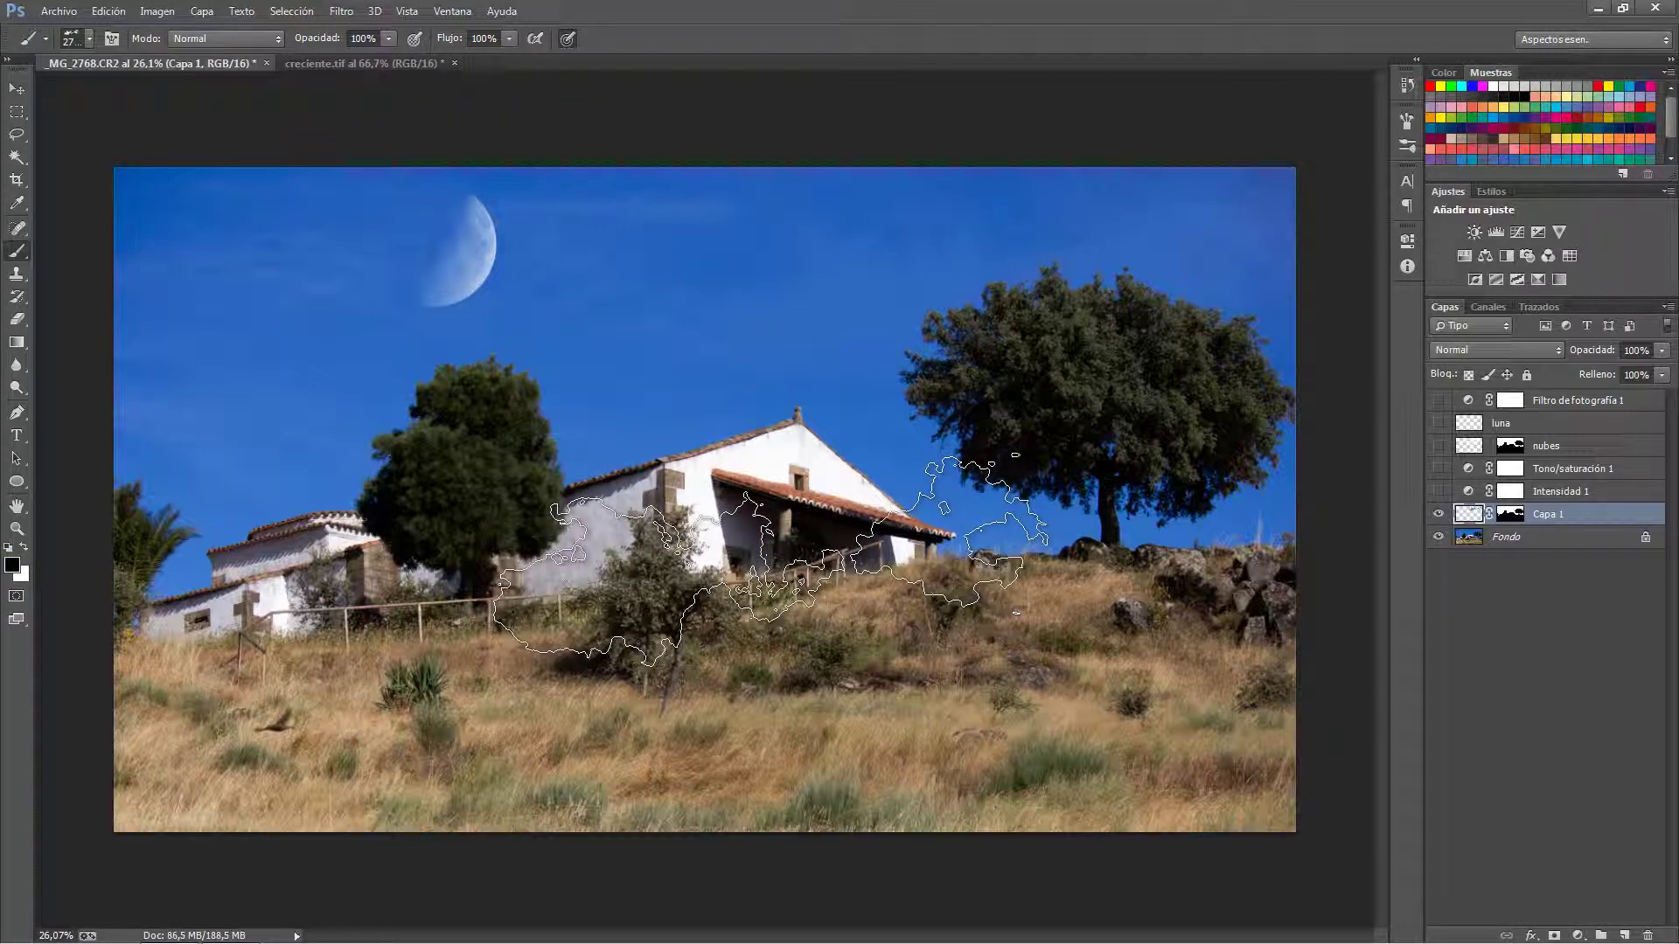
key(x)
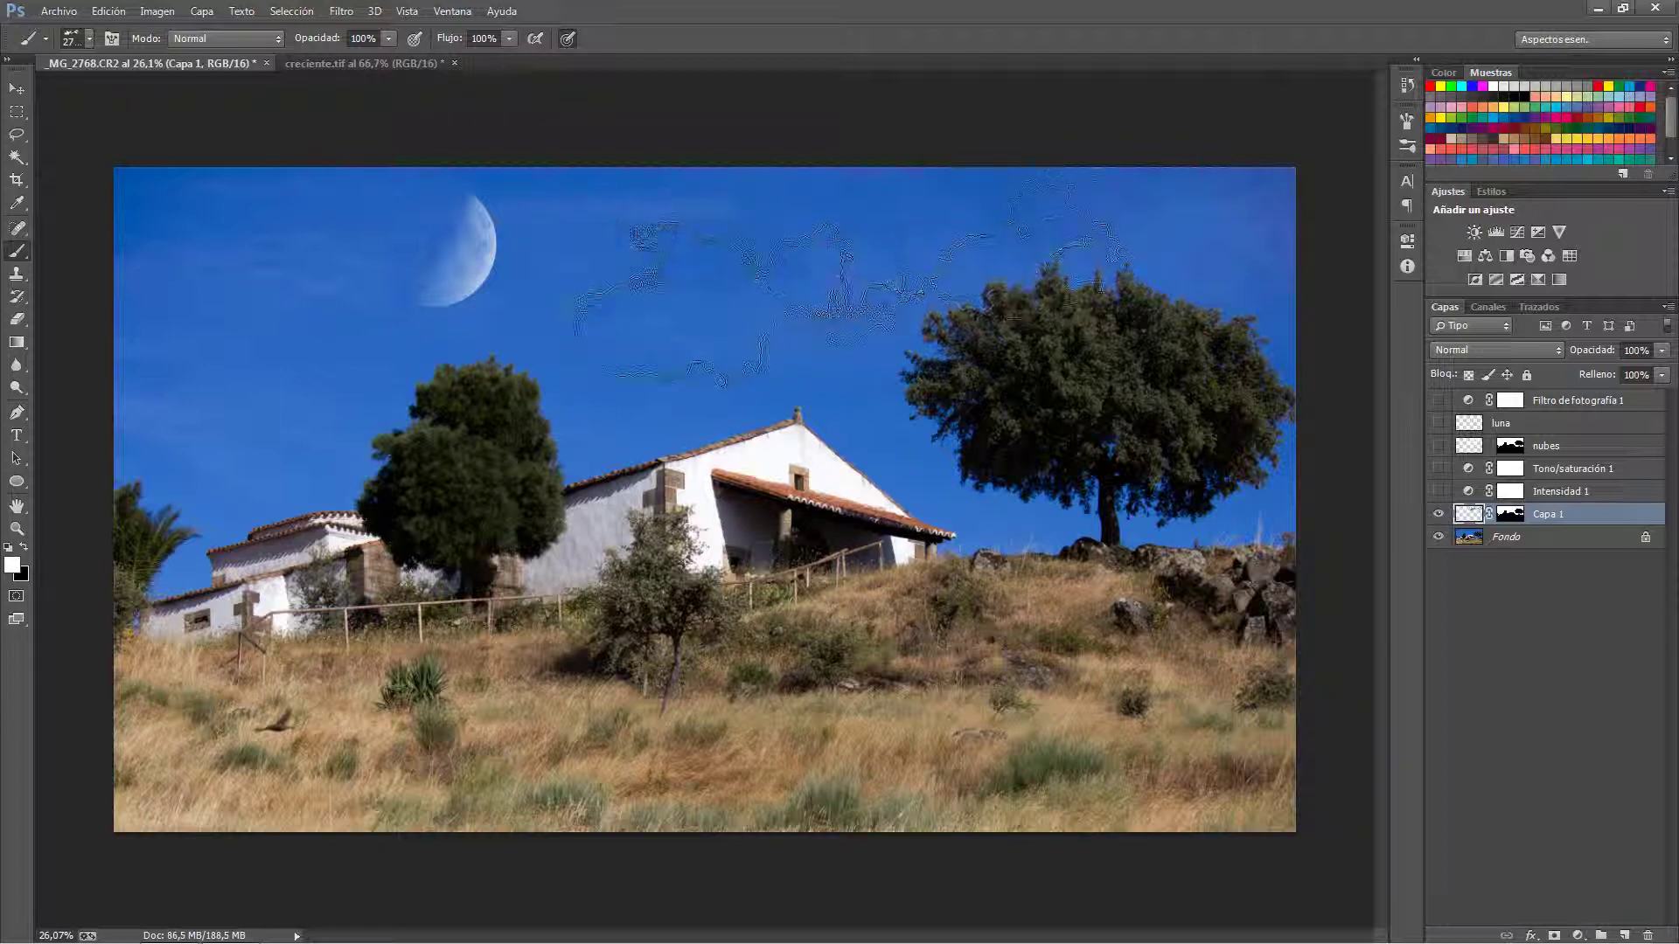
click(848, 284)
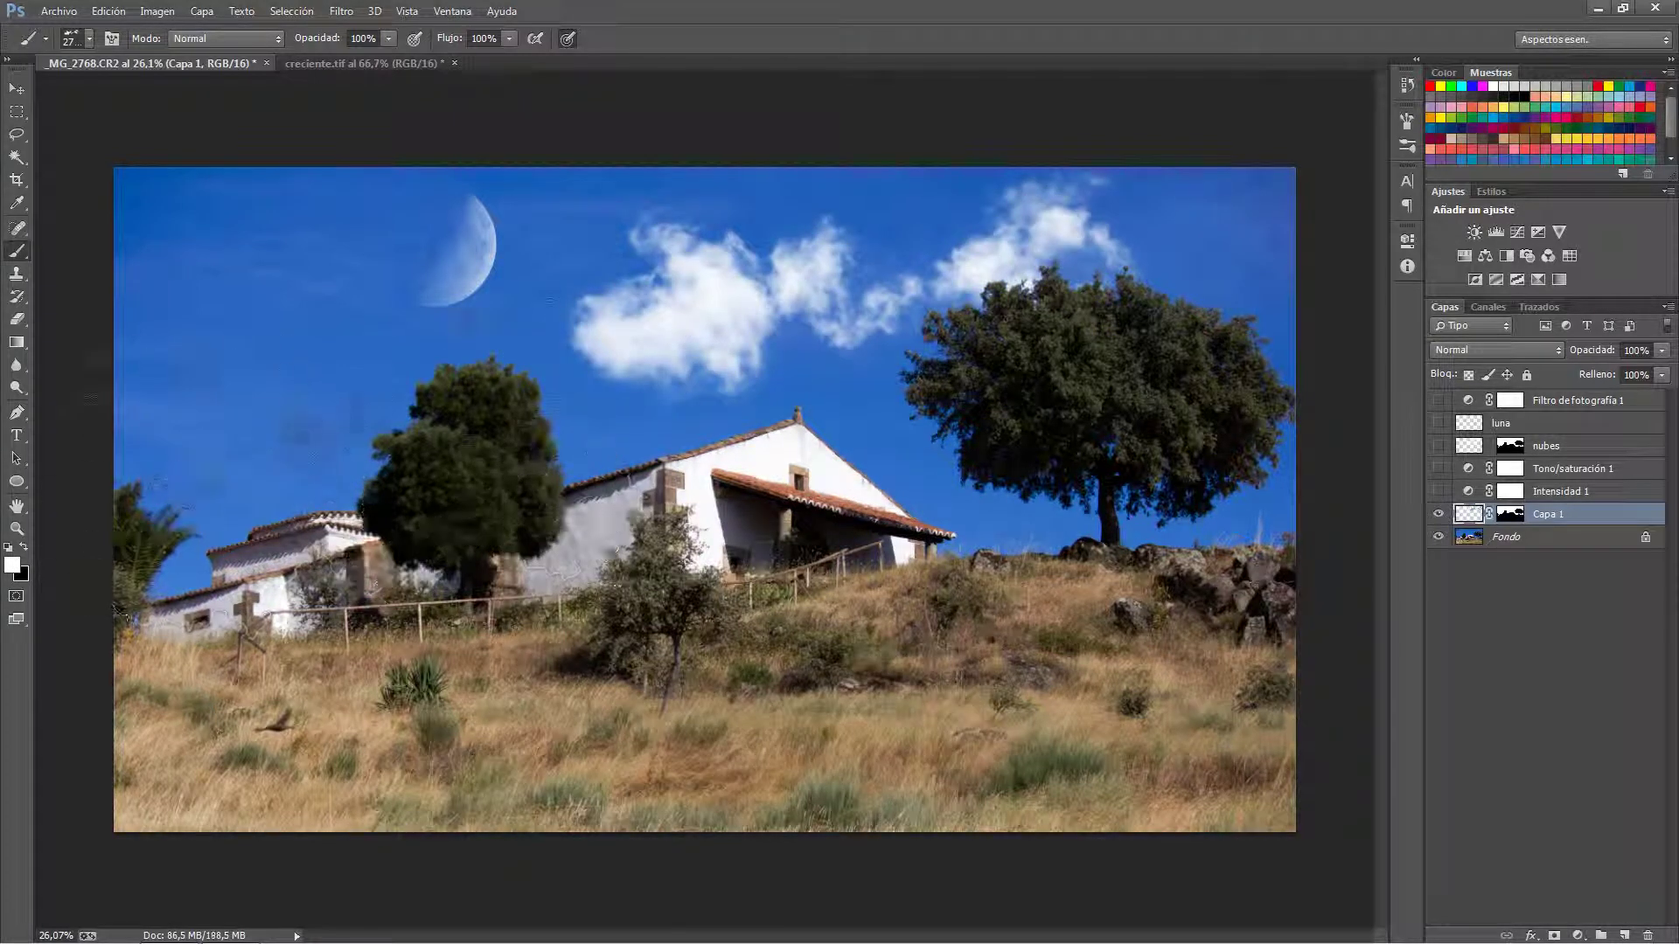
Widen brush spacing, tilt it to -44°, and stamp clouds in the upper-left sky and beside the tree.
click(111, 38)
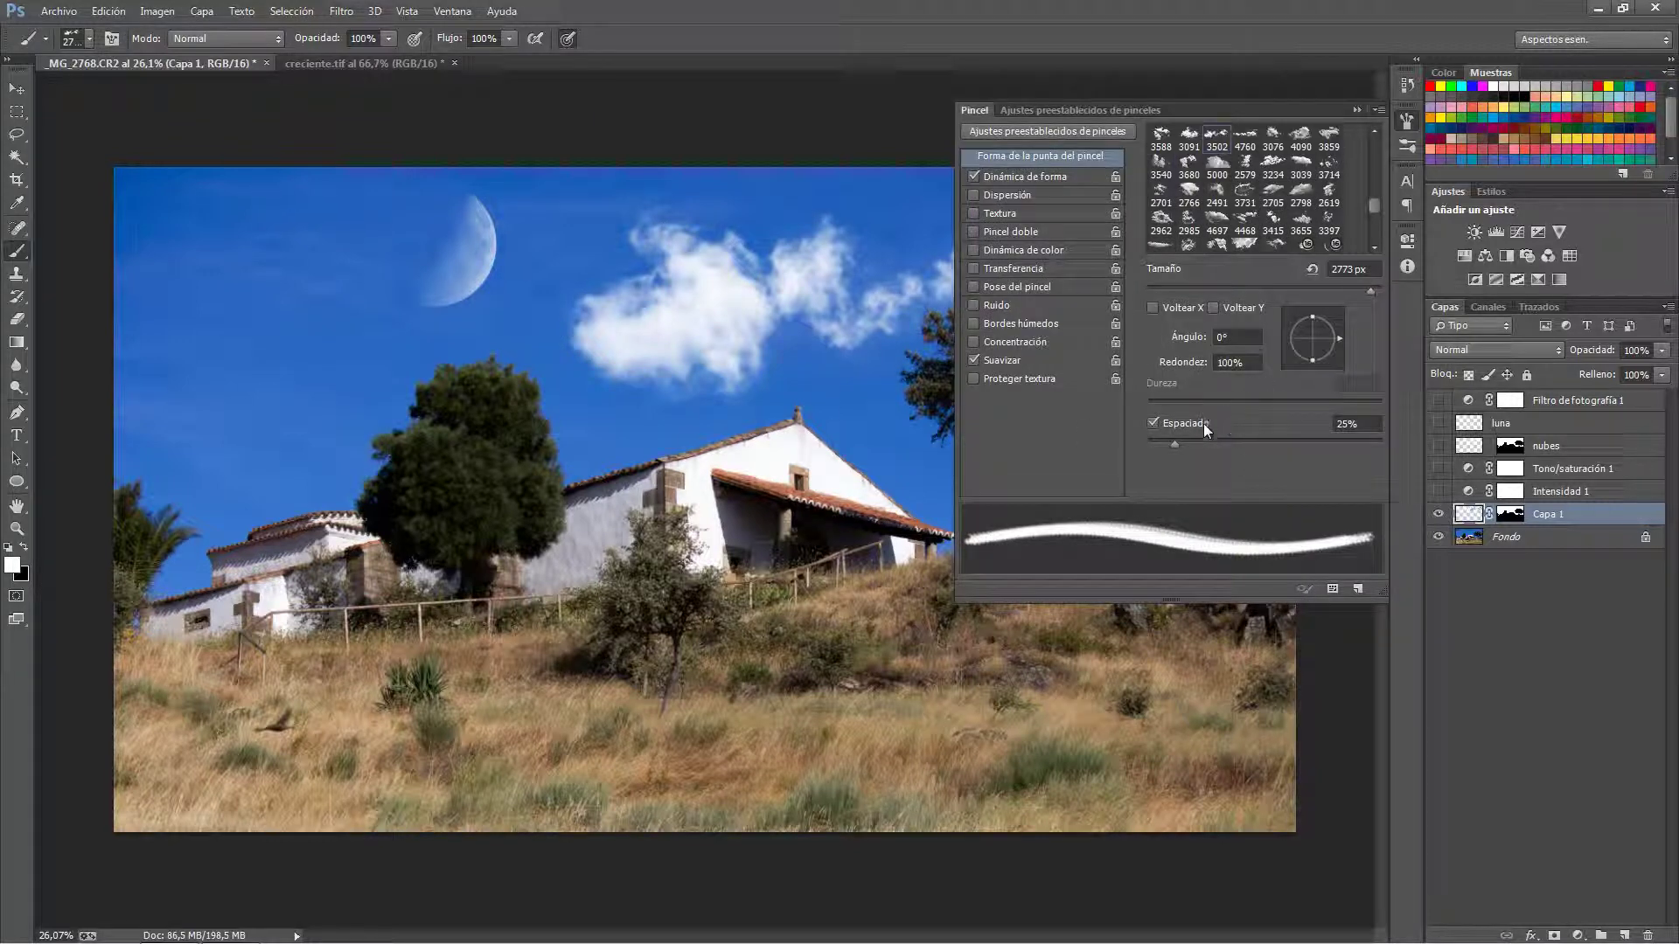
drag(1177, 442, 1339, 444)
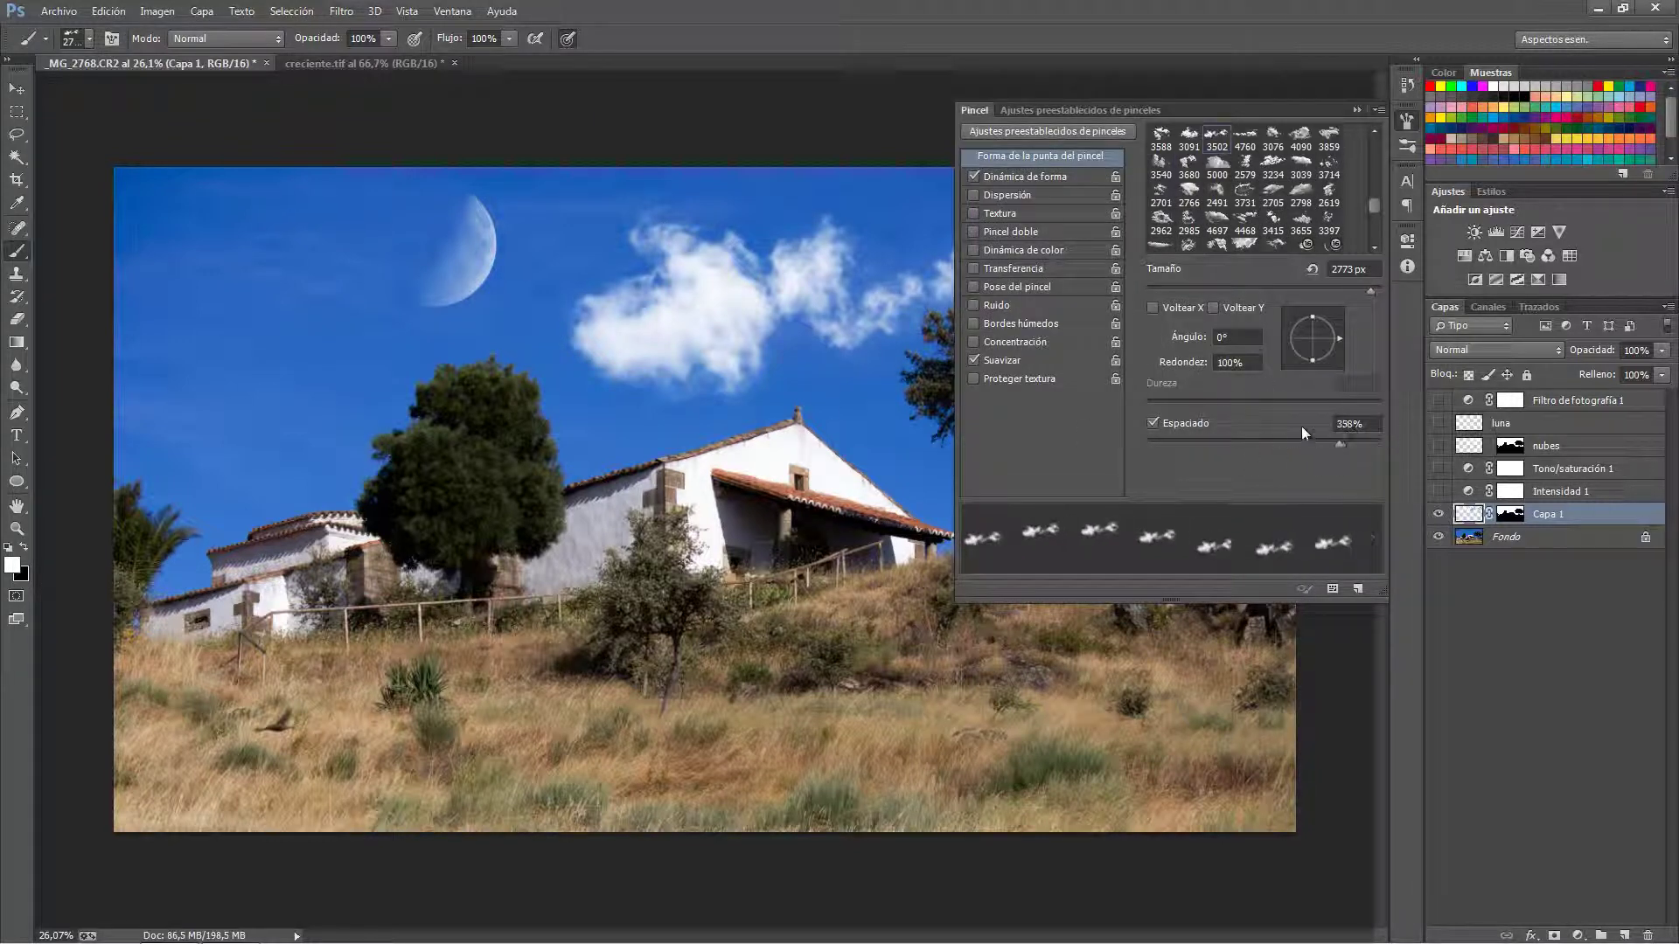
drag(1340, 341, 1333, 360)
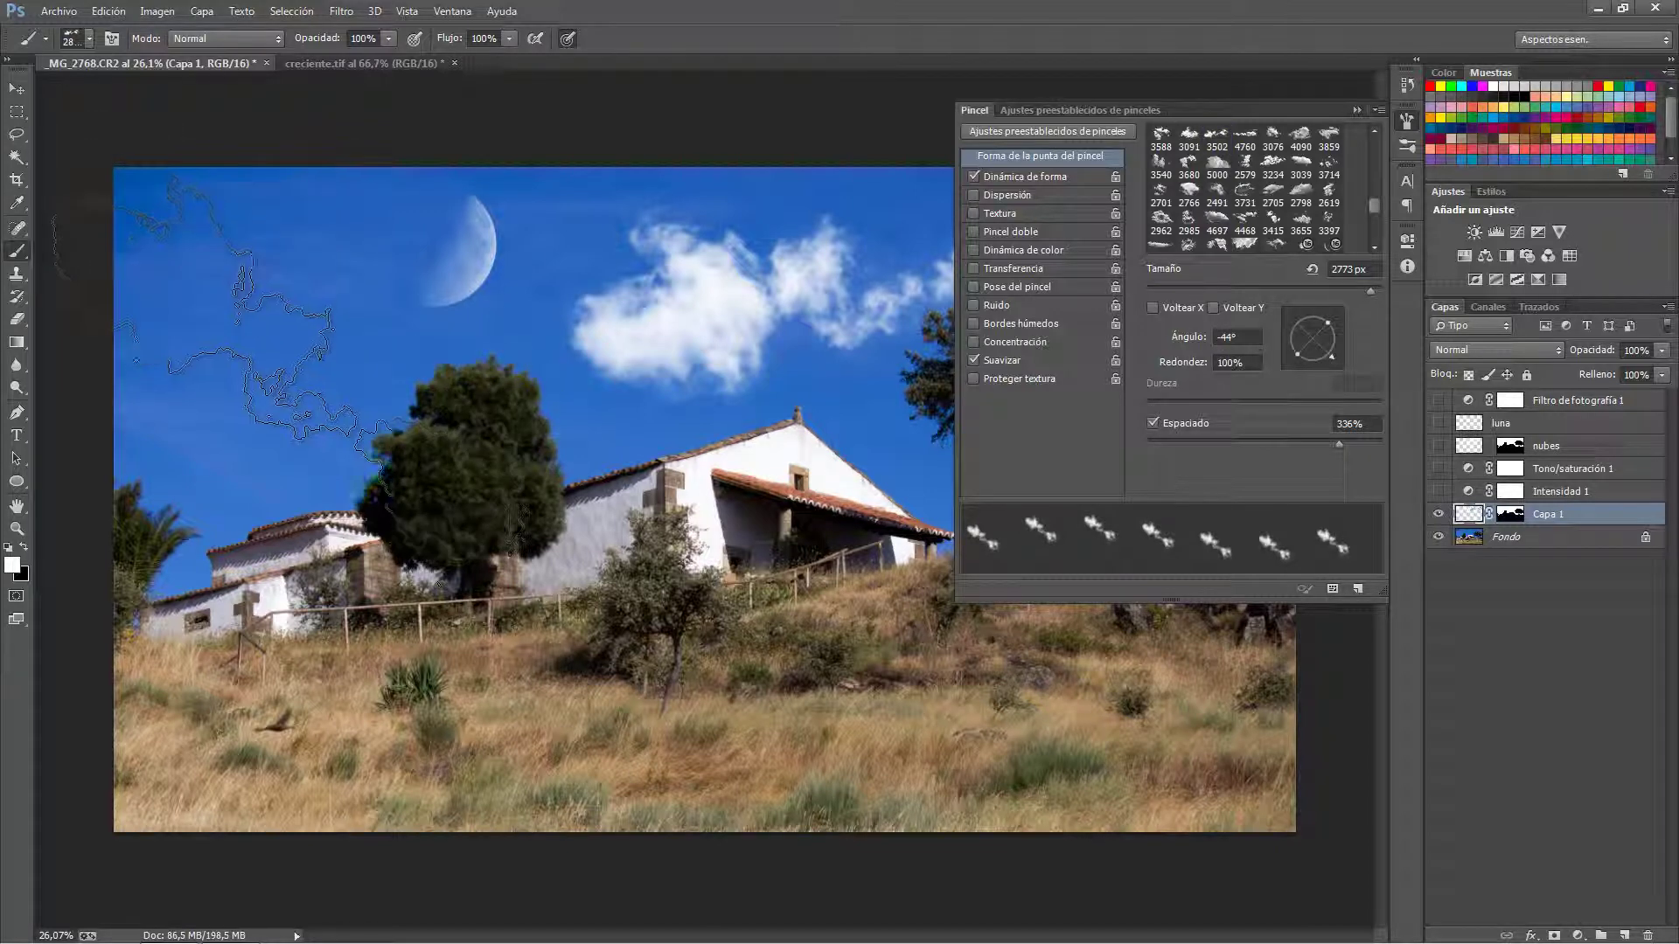
click(262, 332)
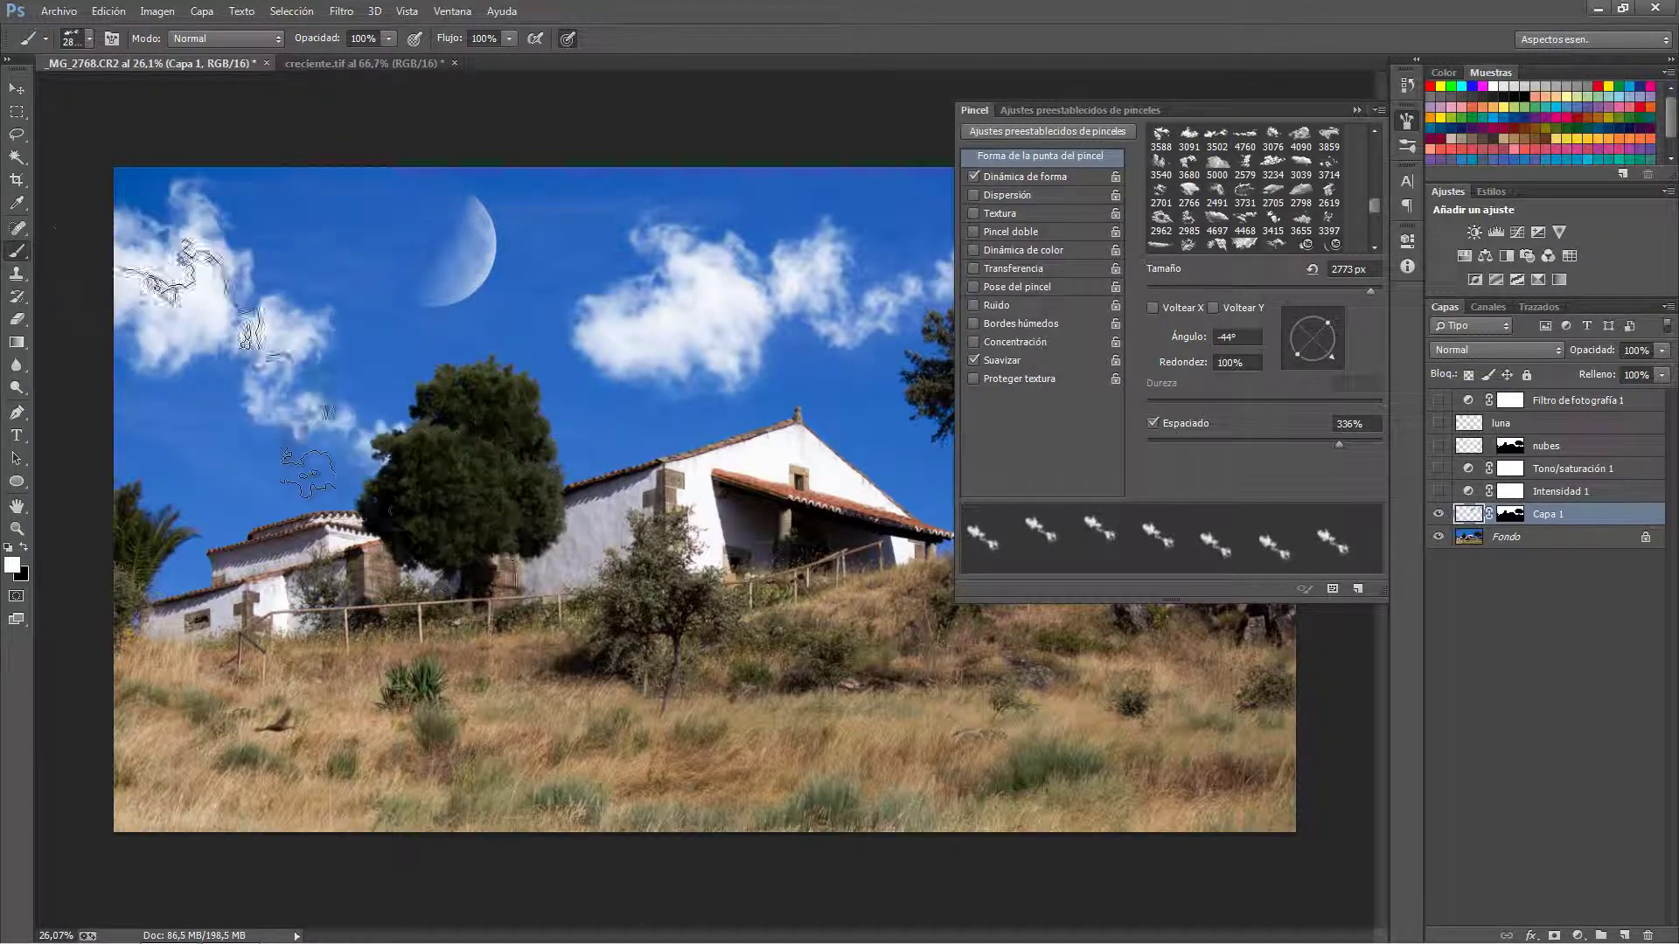
click(1356, 110)
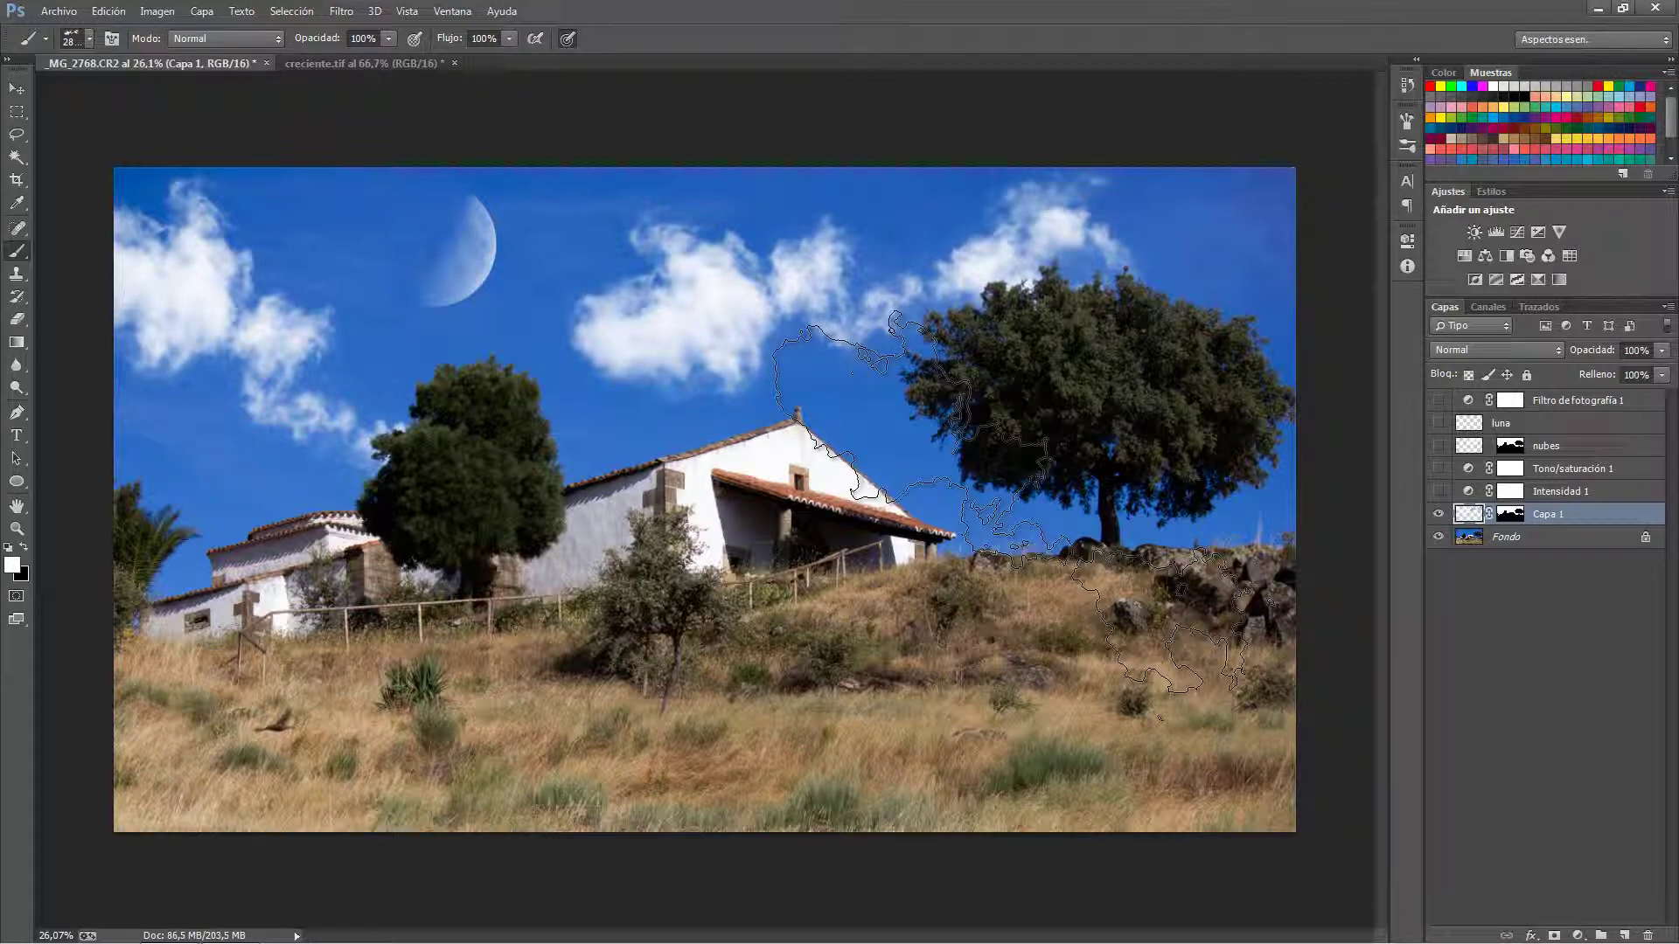
click(921, 435)
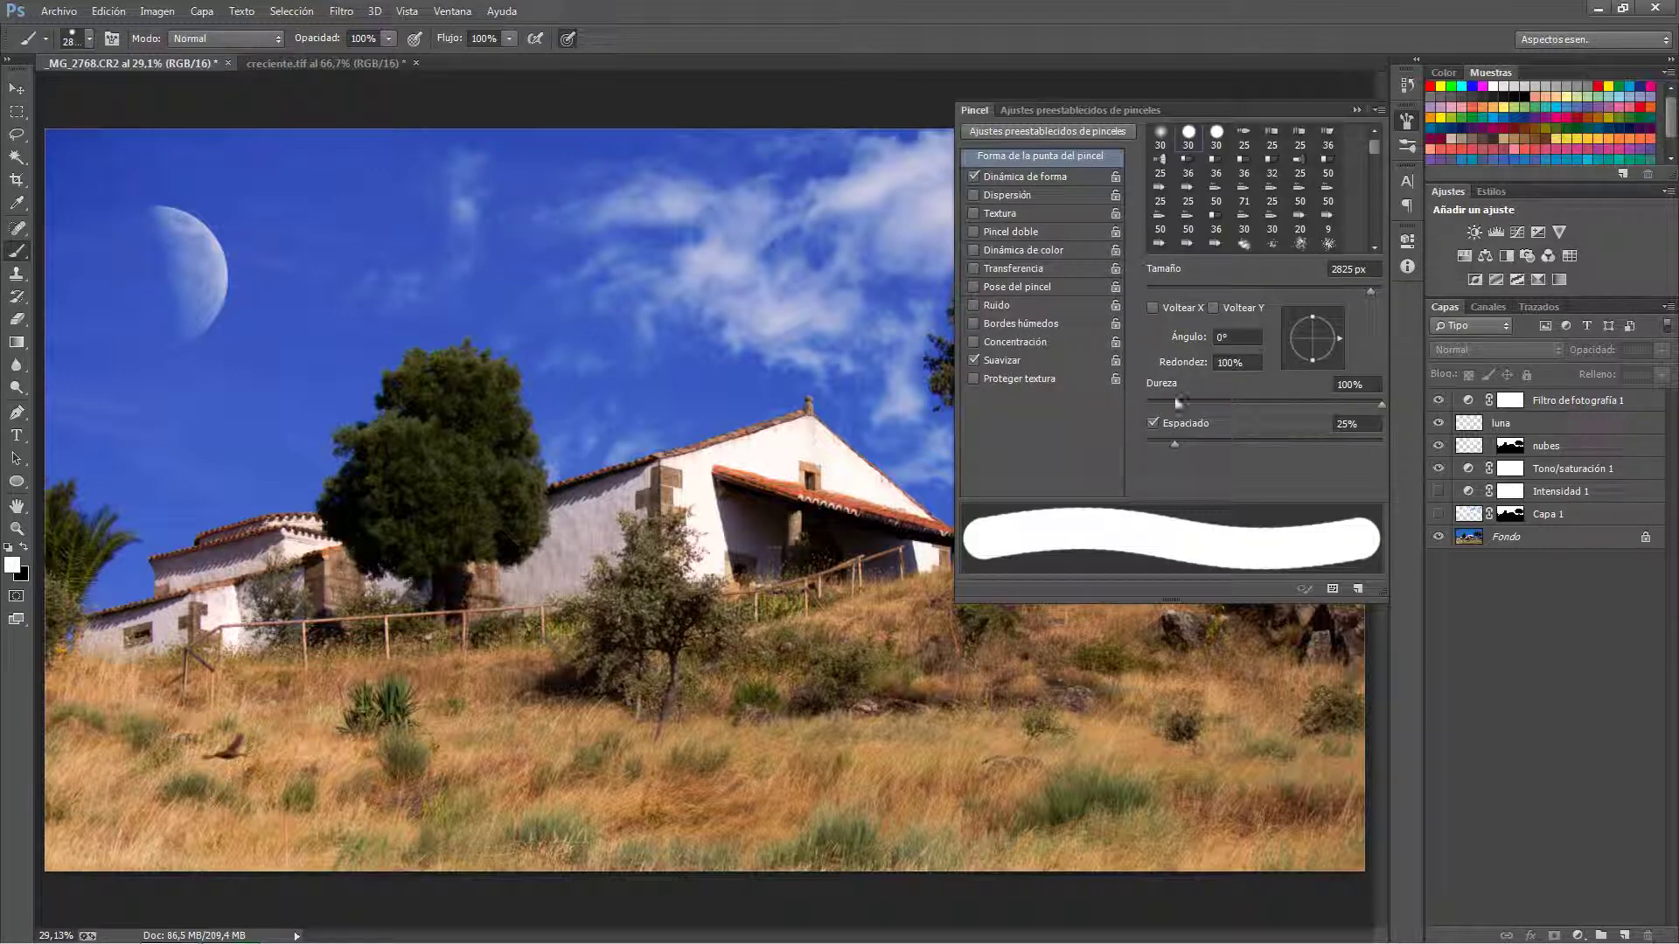
Start Load Brushes and browse to PINCELES PS > Clouds Brushes 2,0 > clouds_brushes_2.
click(1076, 110)
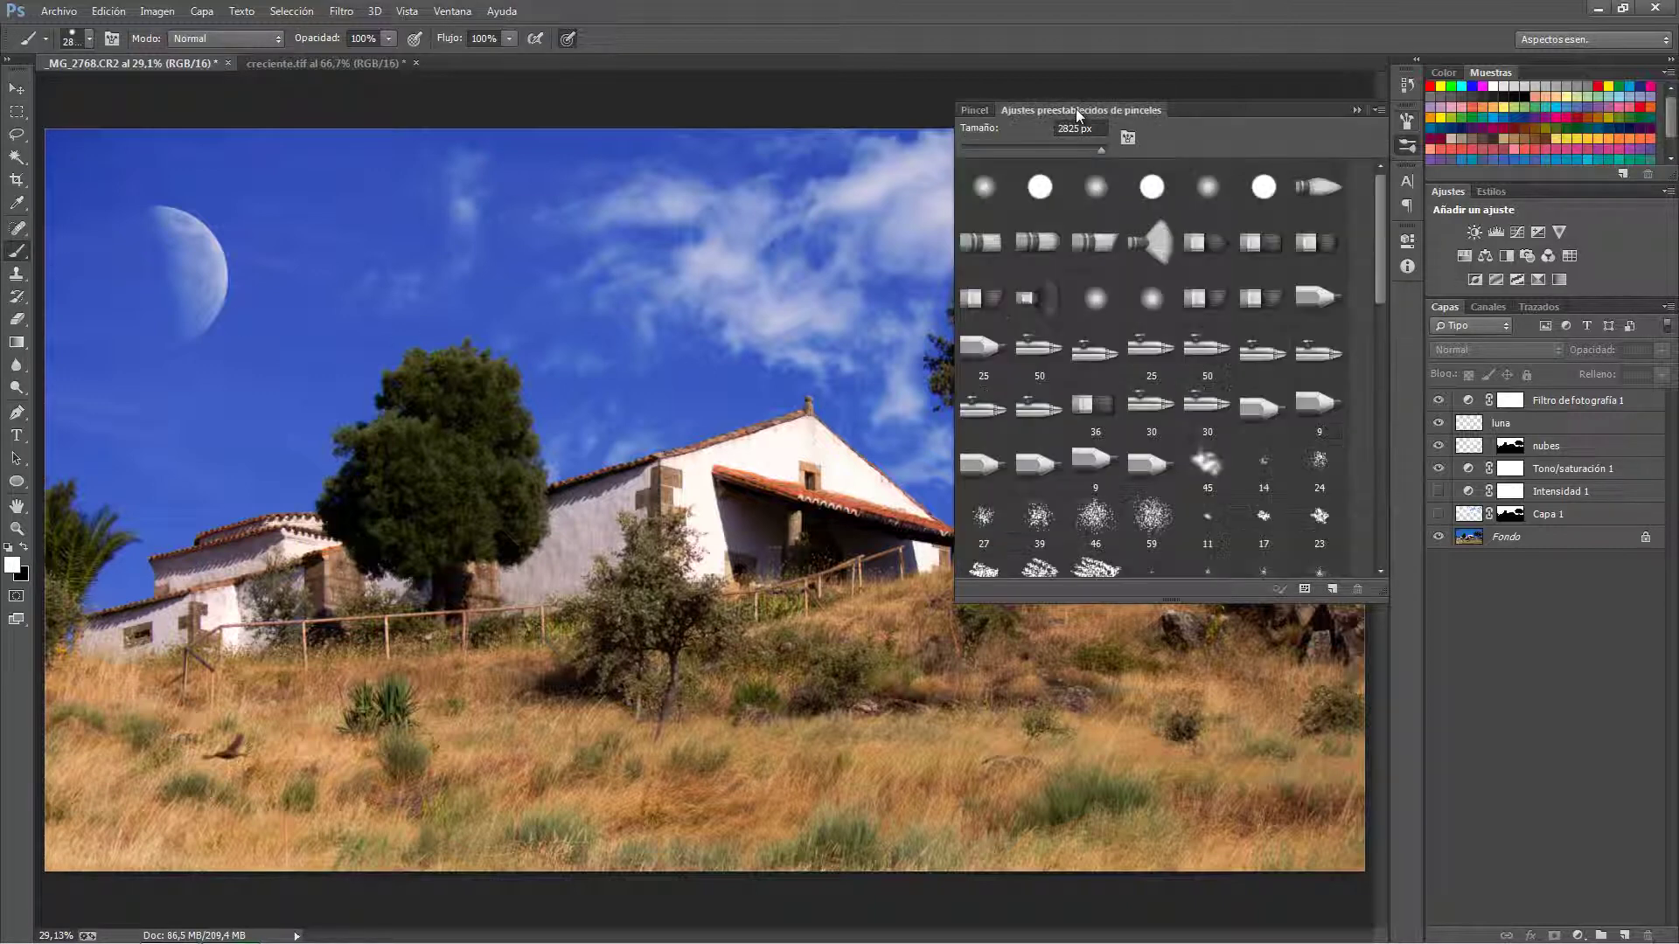
click(1378, 112)
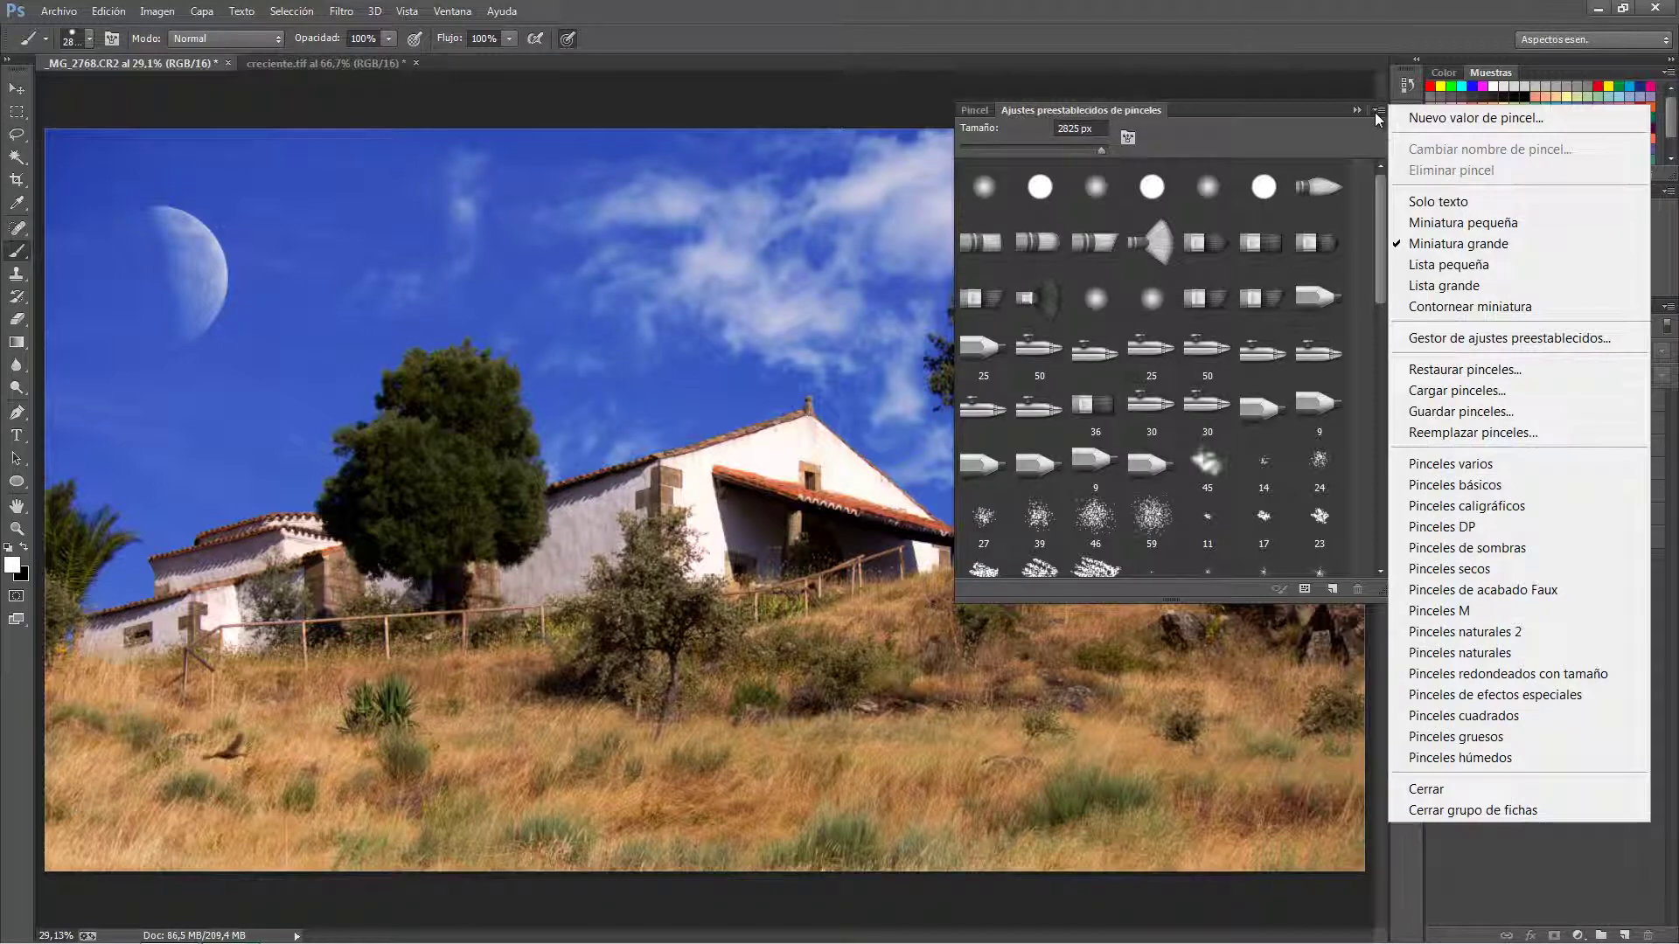
click(1477, 399)
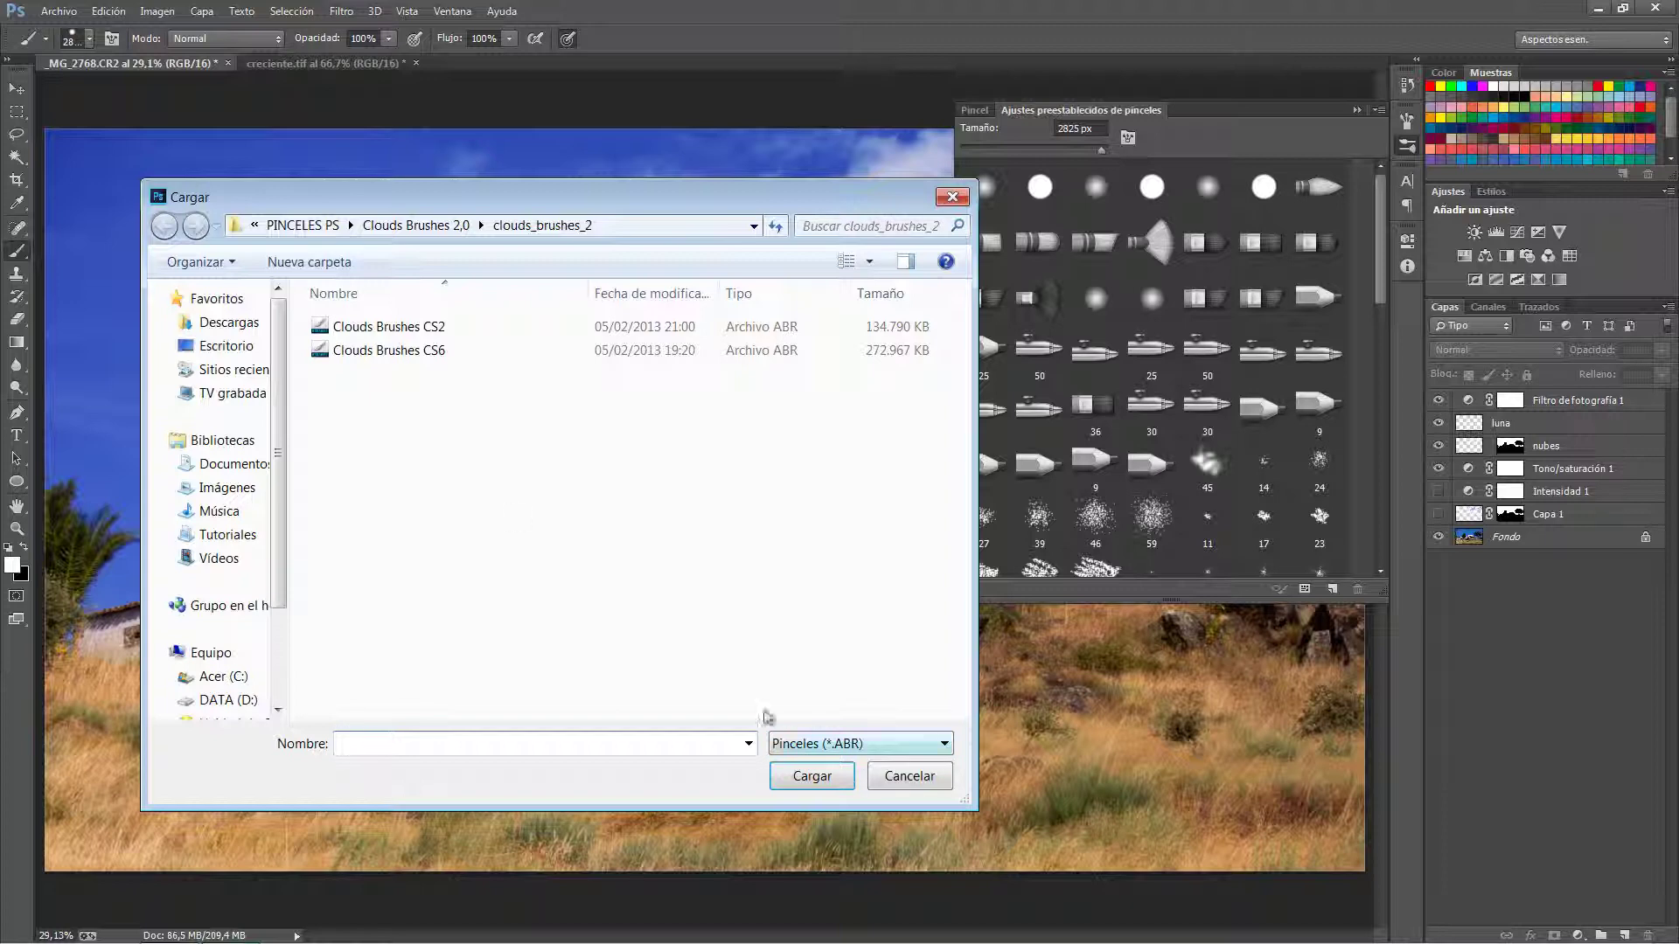
click(313, 227)
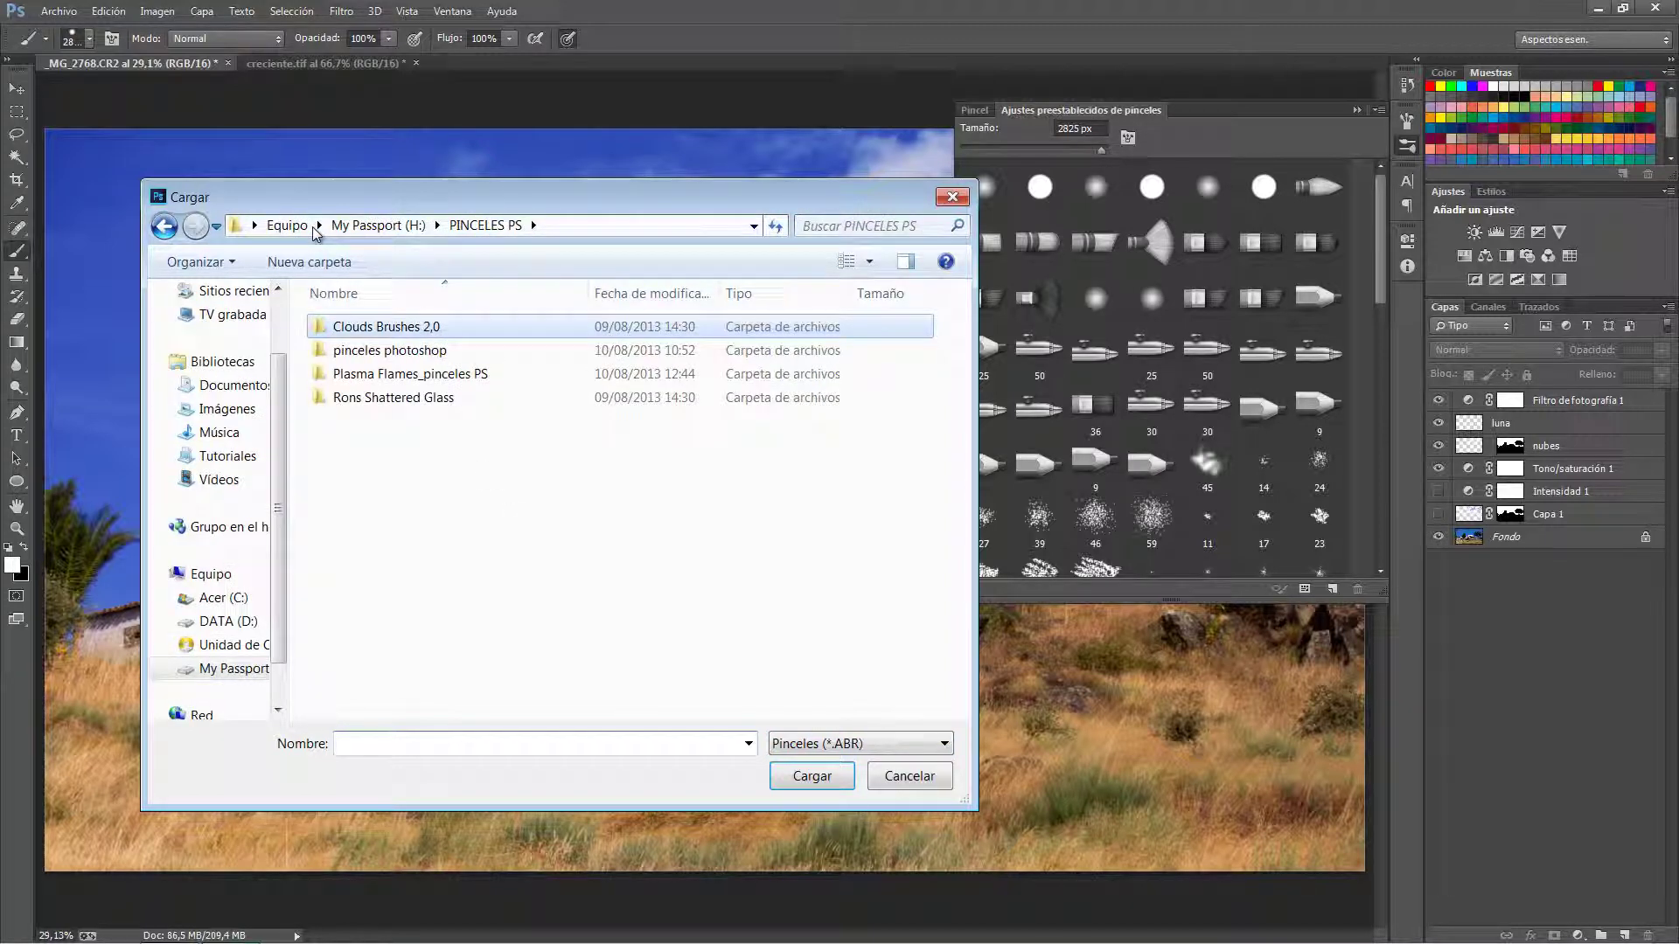
double_click(371, 328)
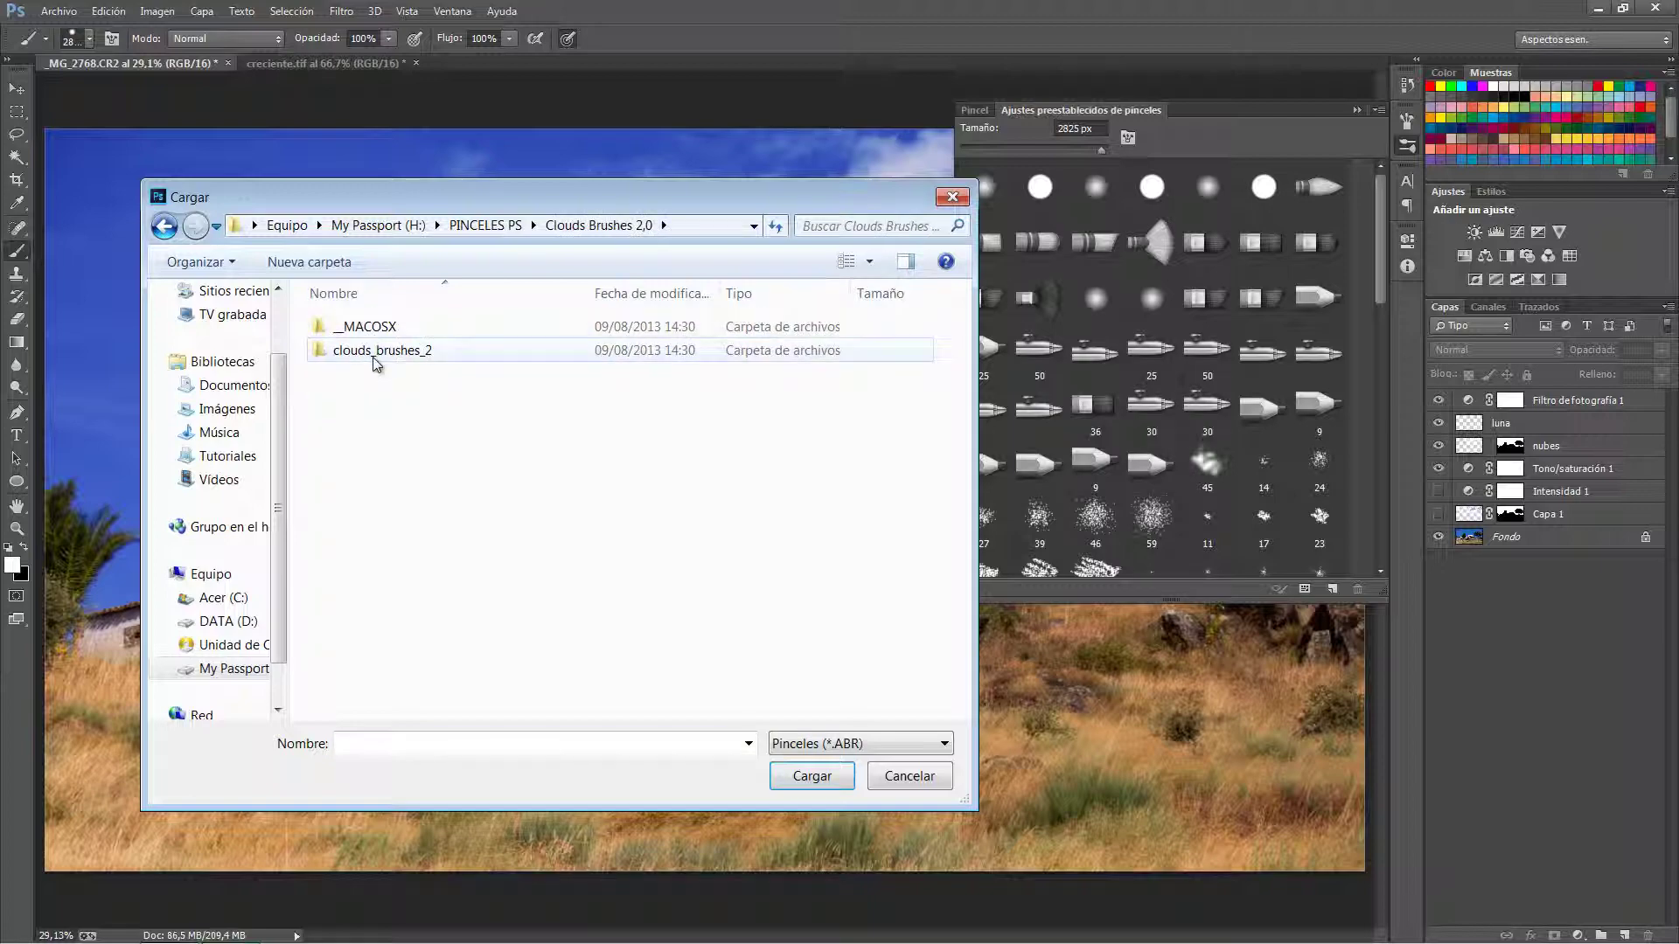
double_click(376, 351)
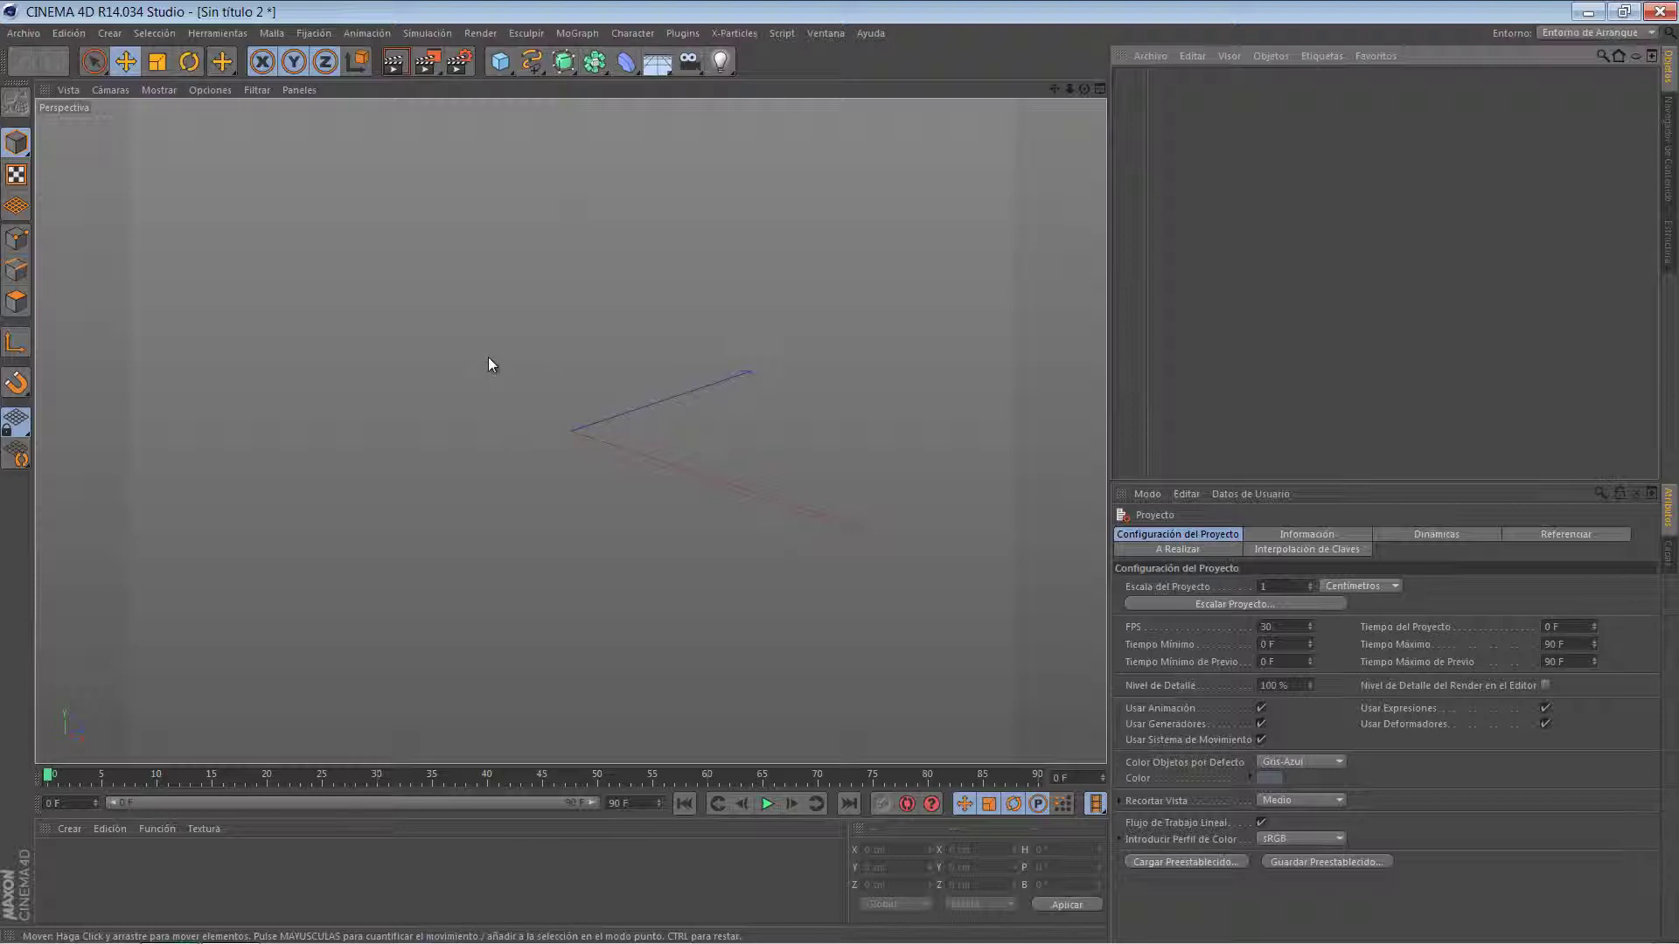
Set the render output to 2000 × 2000 with ratio locked, then divide Width by 4 for 500 × 500.
click(459, 61)
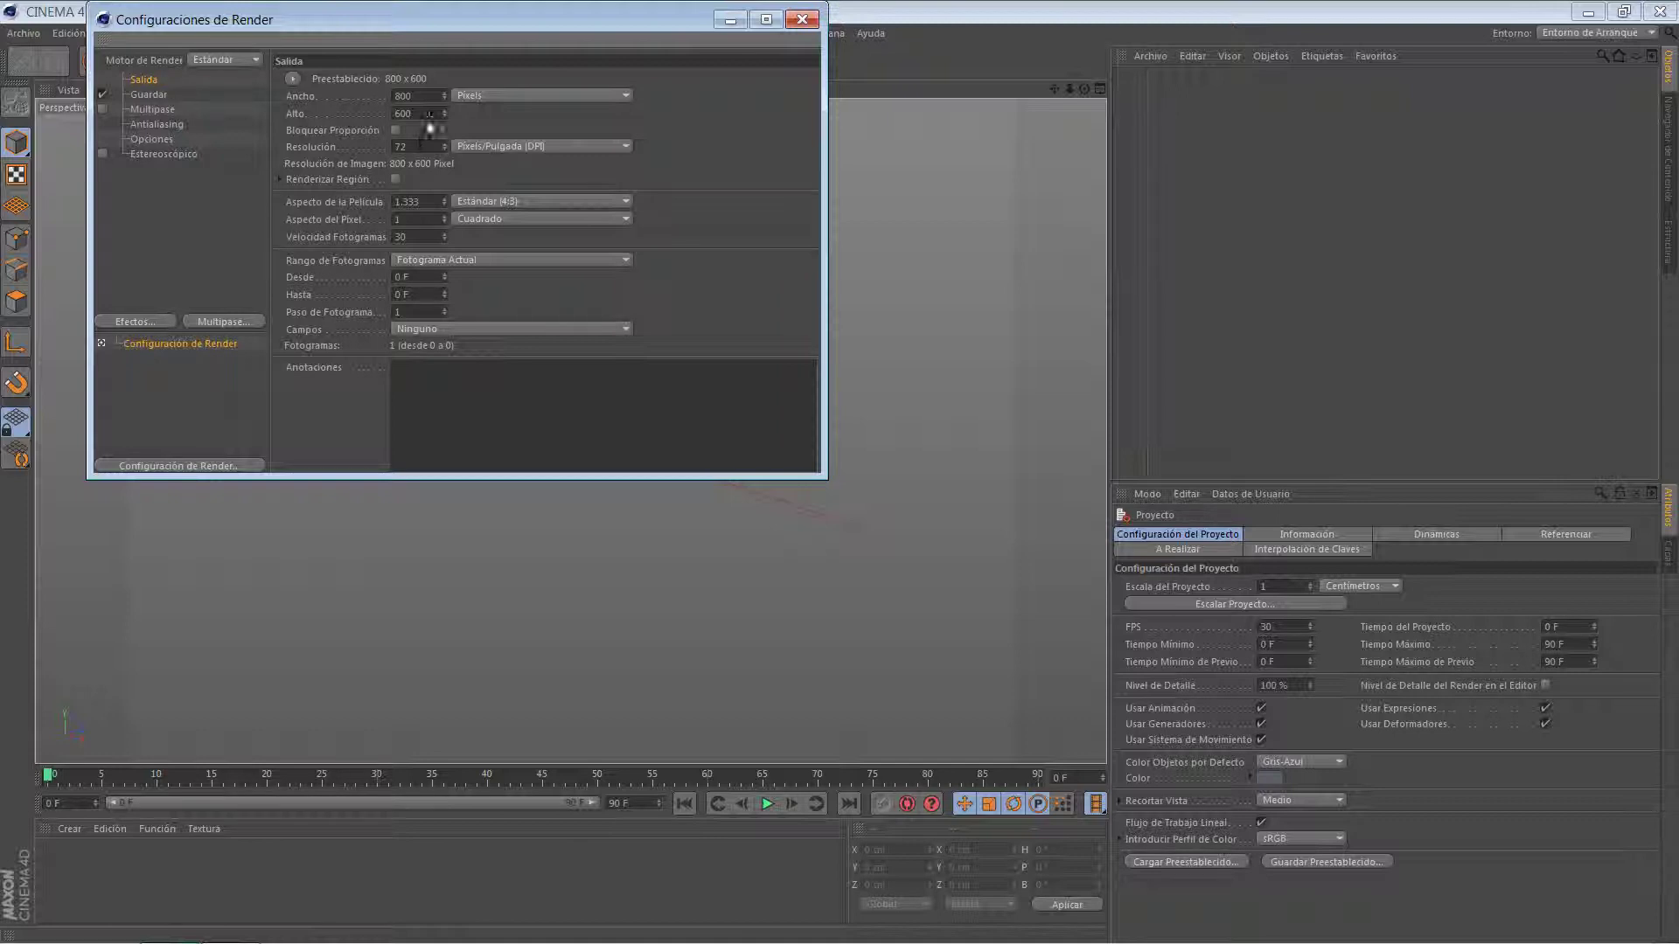
double_click(401, 96)
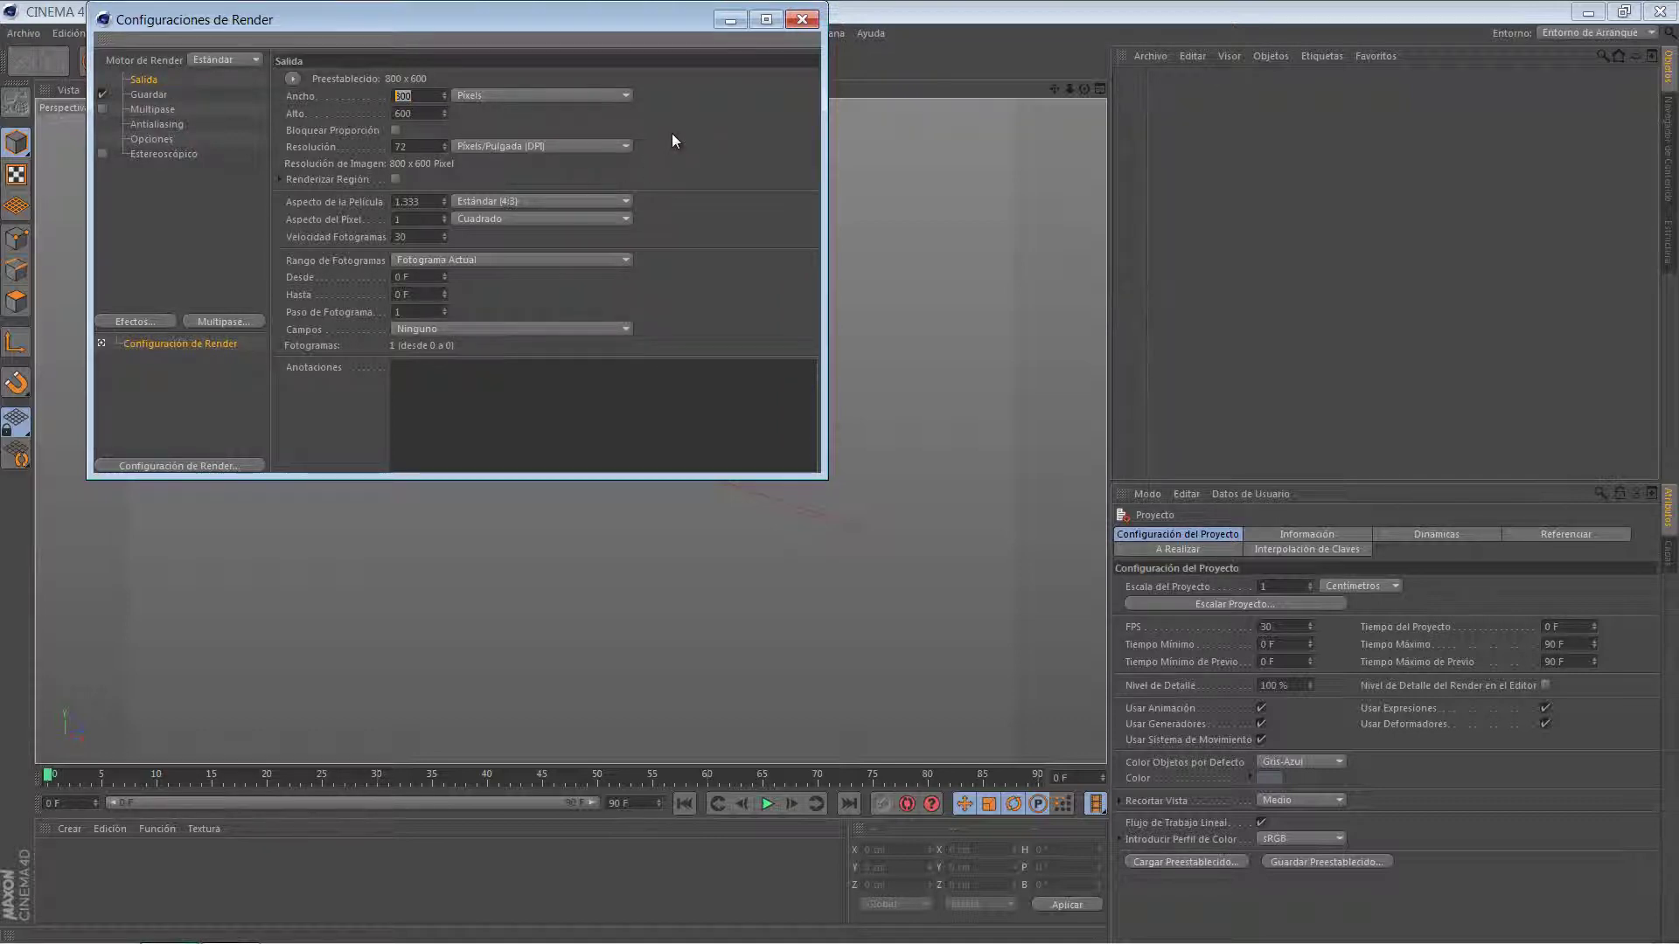
text(2000)
key(Tab)
text(200)
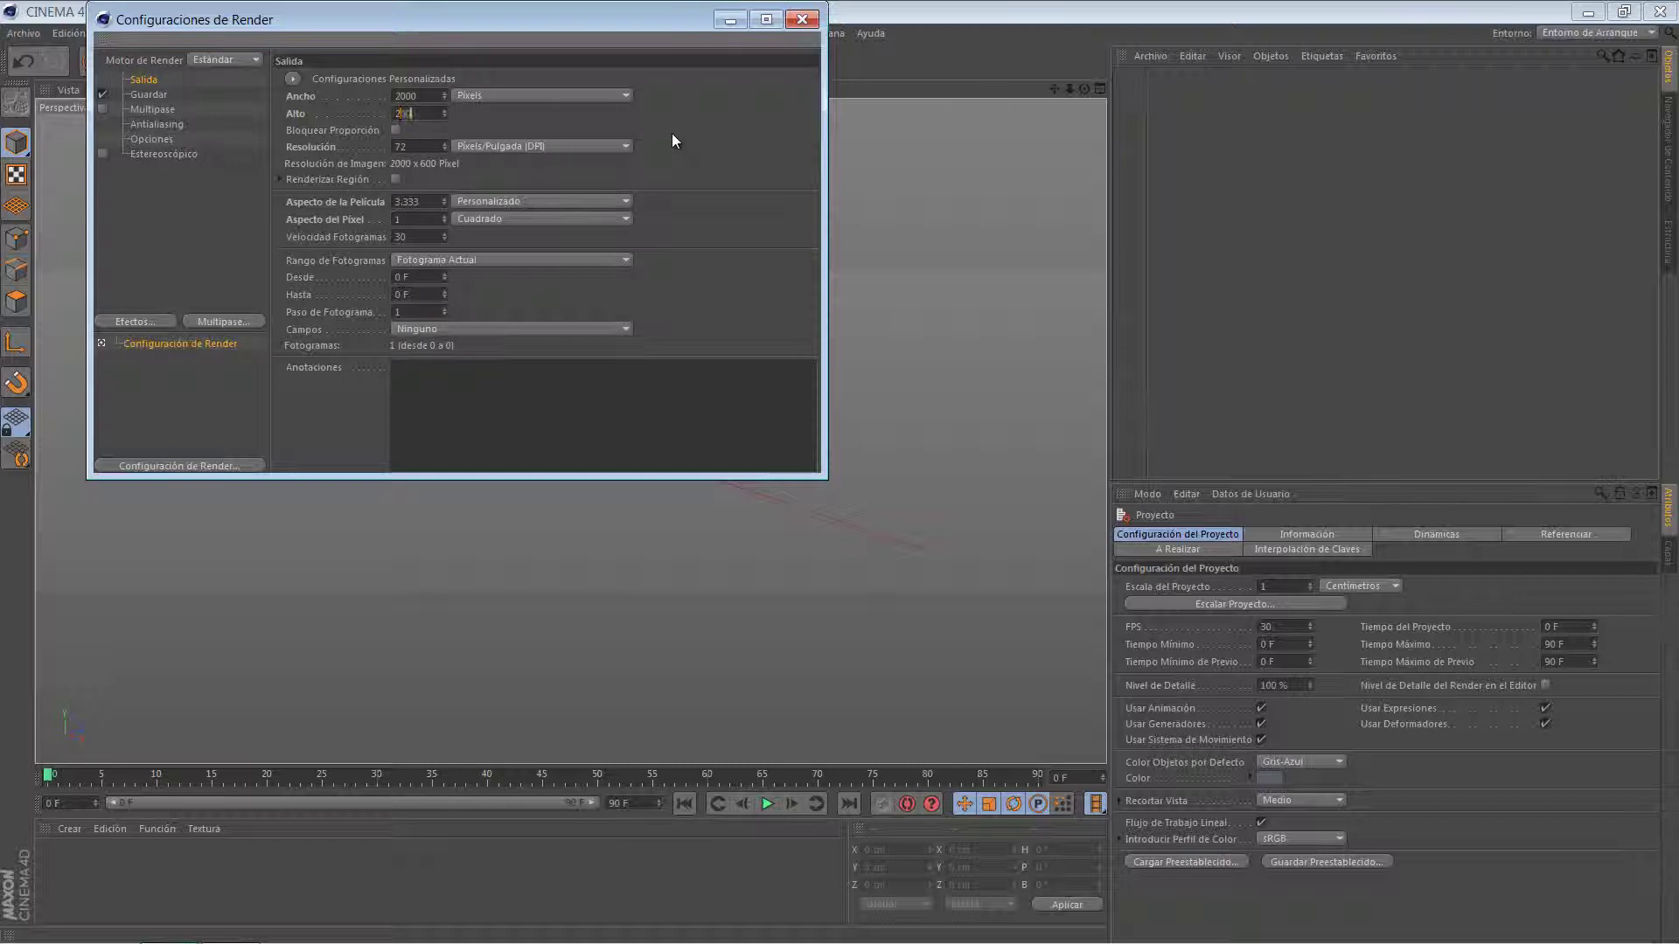
text(0)
key(Tab)
click(436, 96)
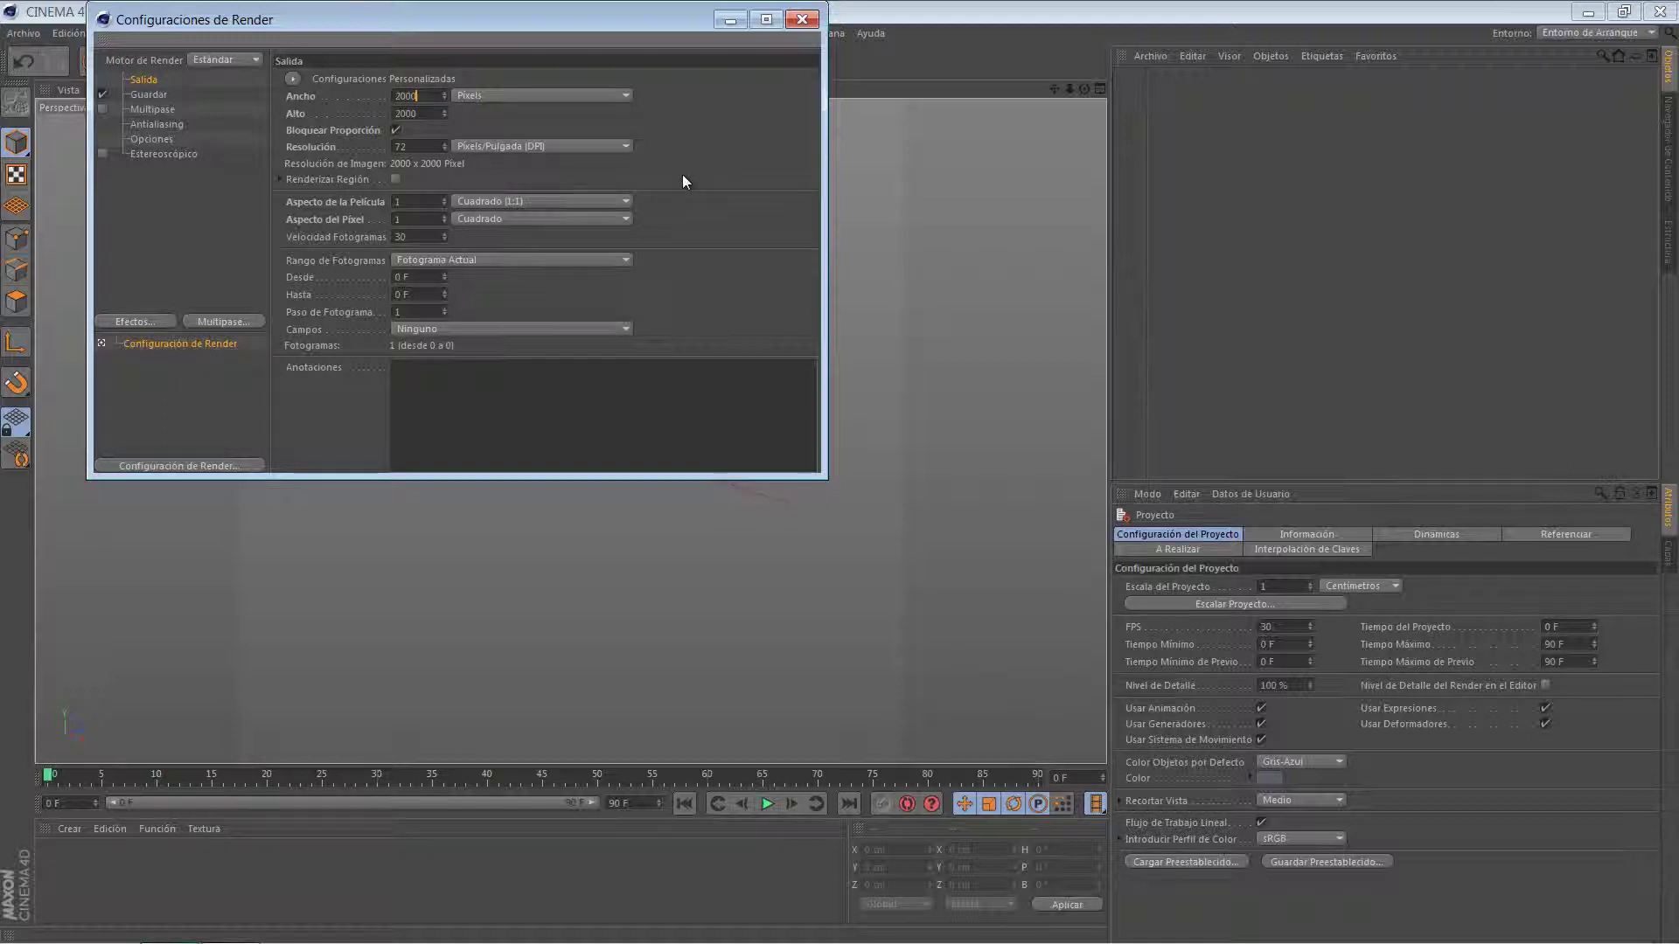
text(/4)
key(Return)
Set the render antialiasing mode to Mejorado.
click(159, 123)
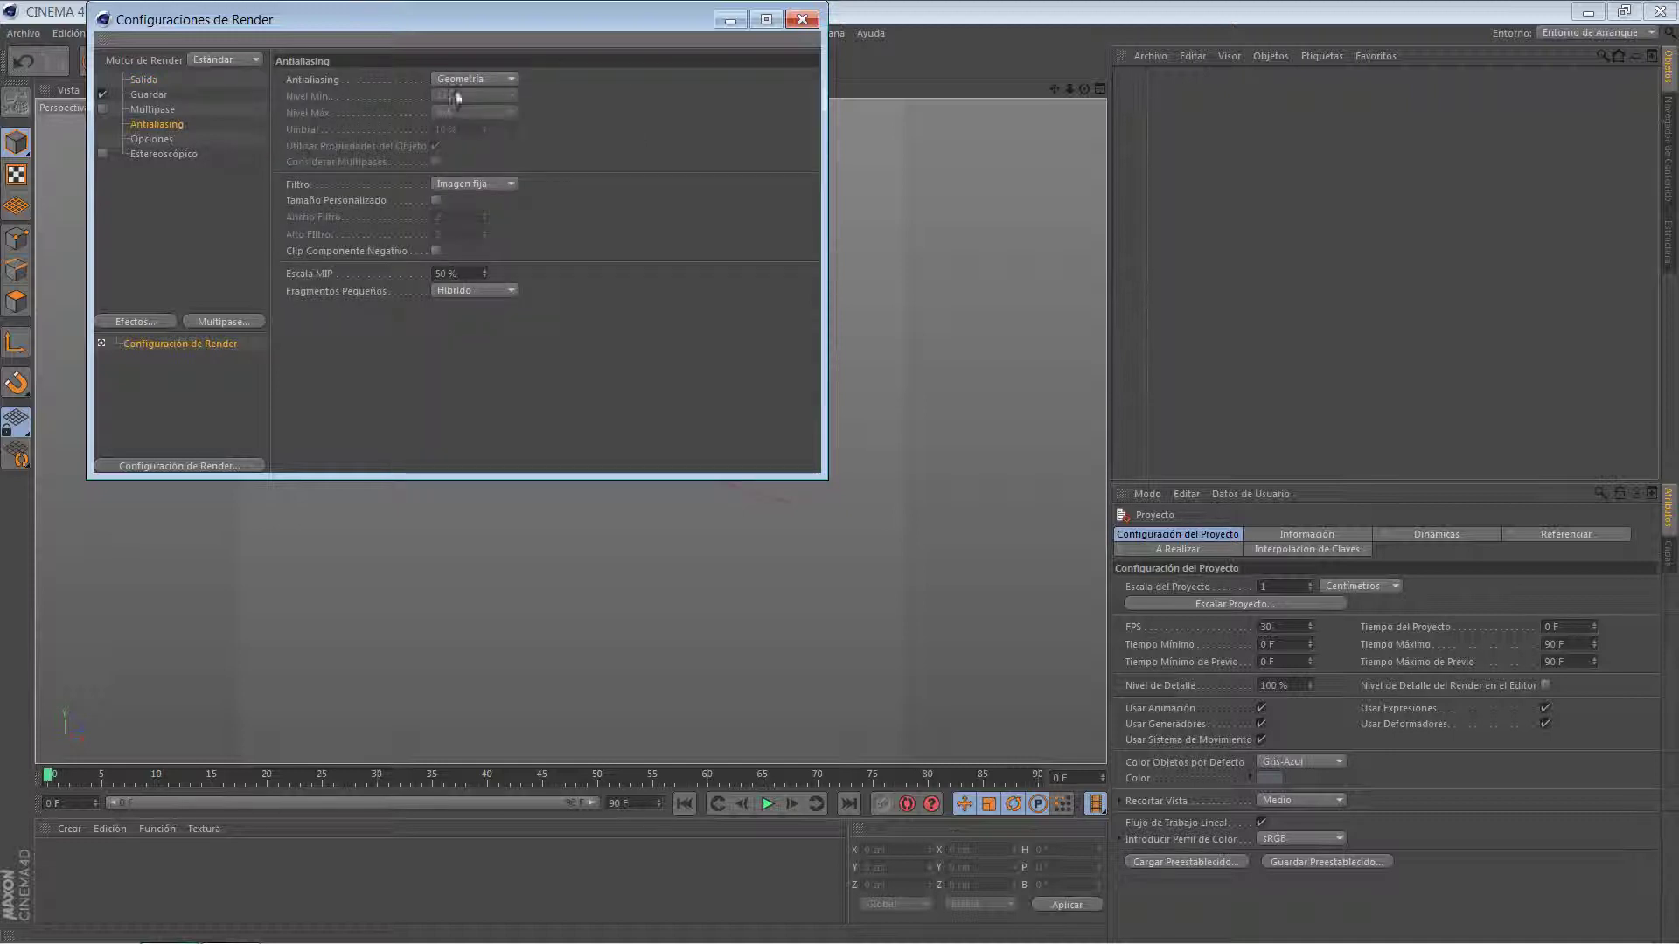
click(482, 79)
click(482, 132)
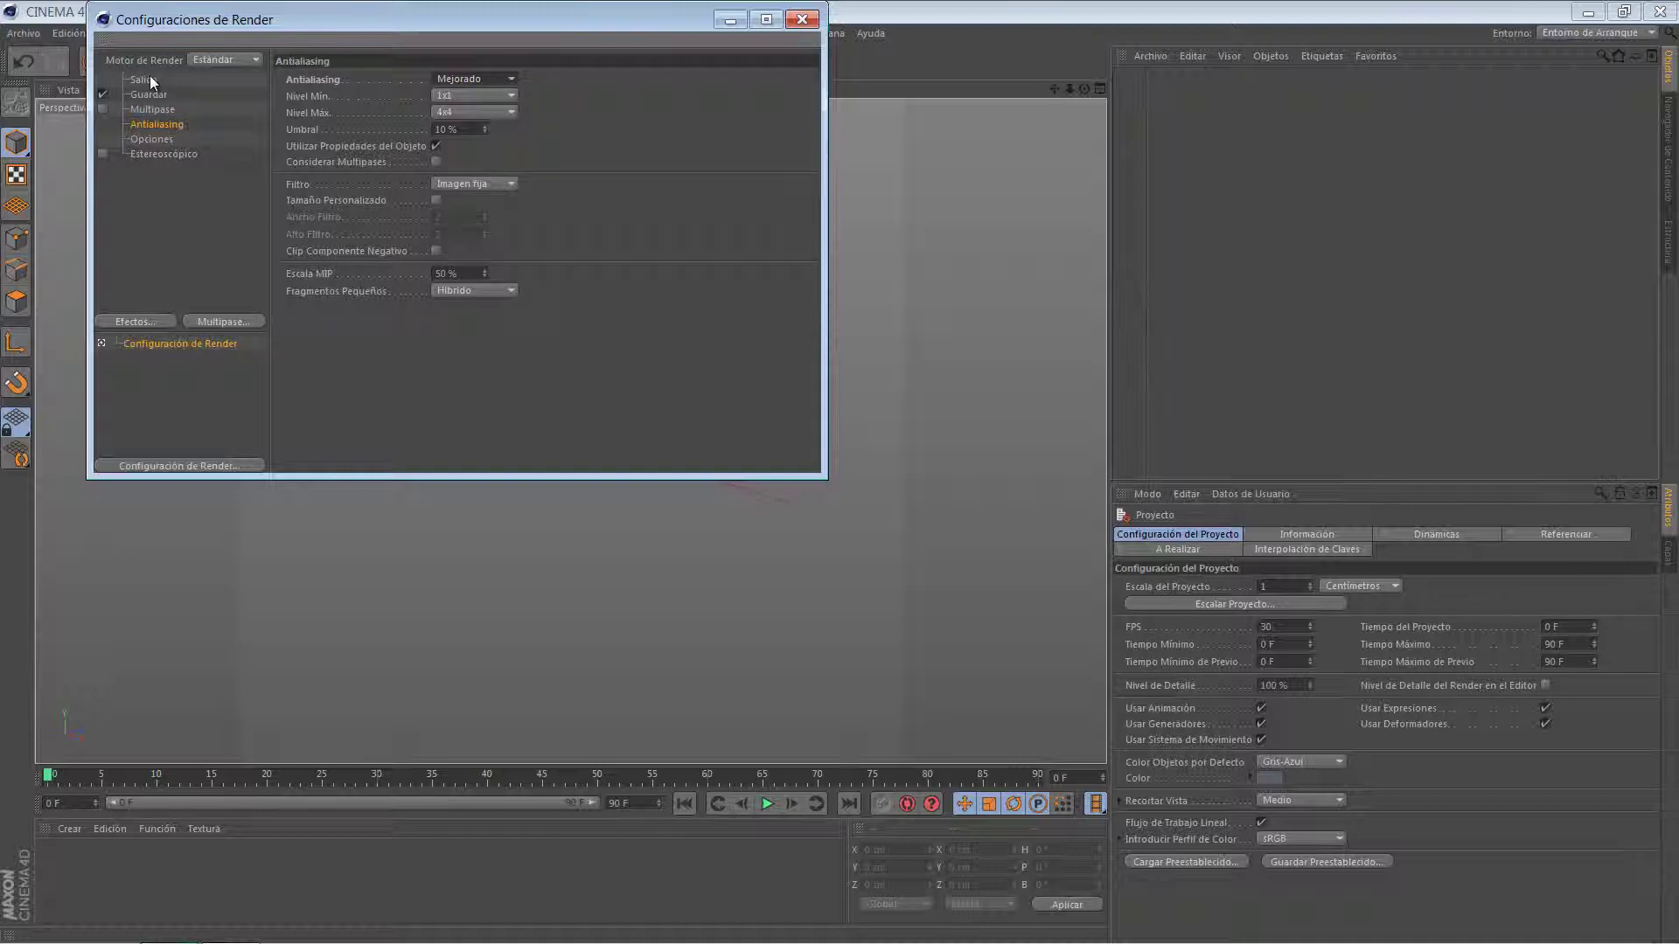
Save the render settings as a preset named 'pinceles' and load it as a render setting.
right_click(194, 346)
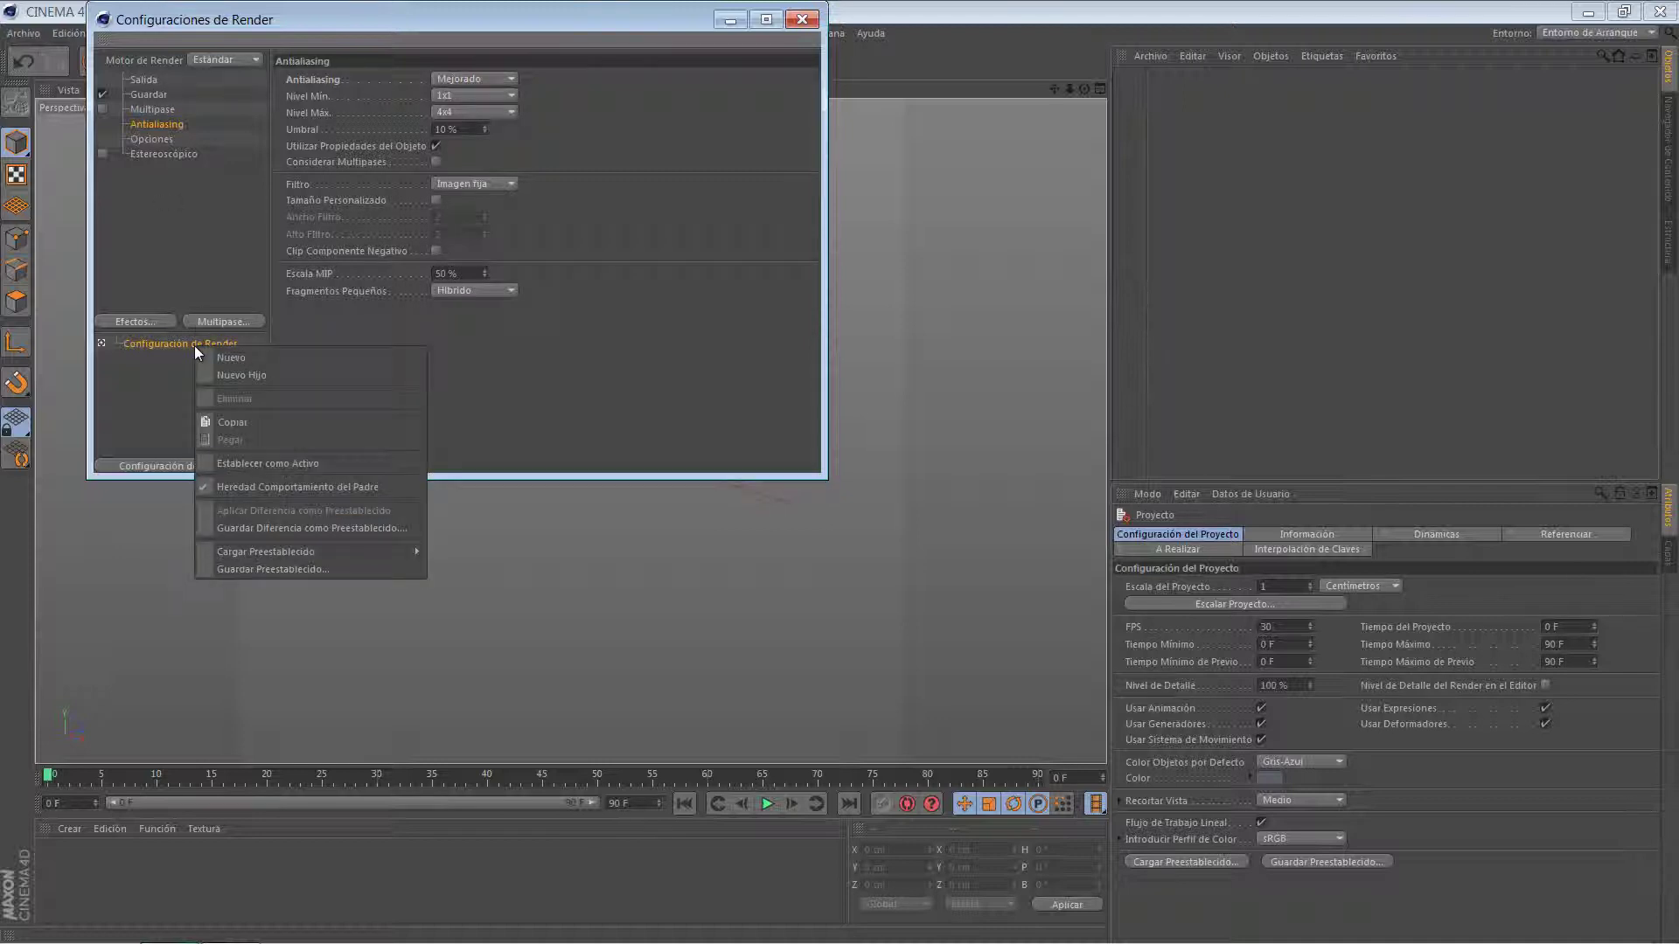
click(329, 568)
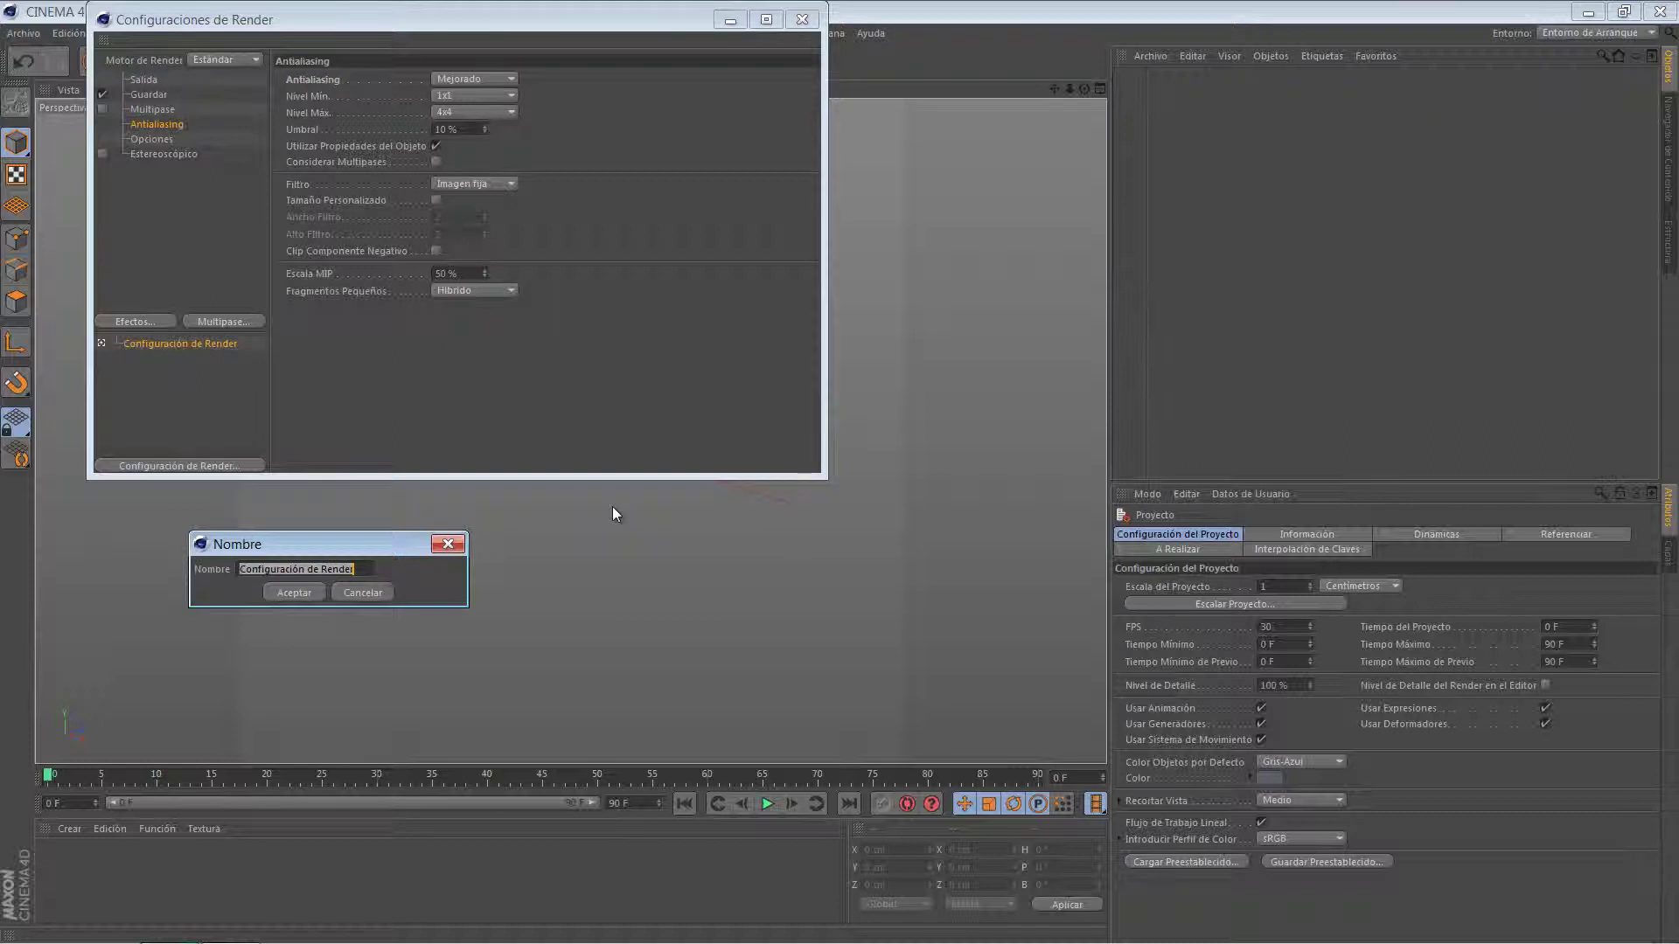
text(pinceles)
click(276, 592)
right_click(198, 343)
mouse_move(269, 544)
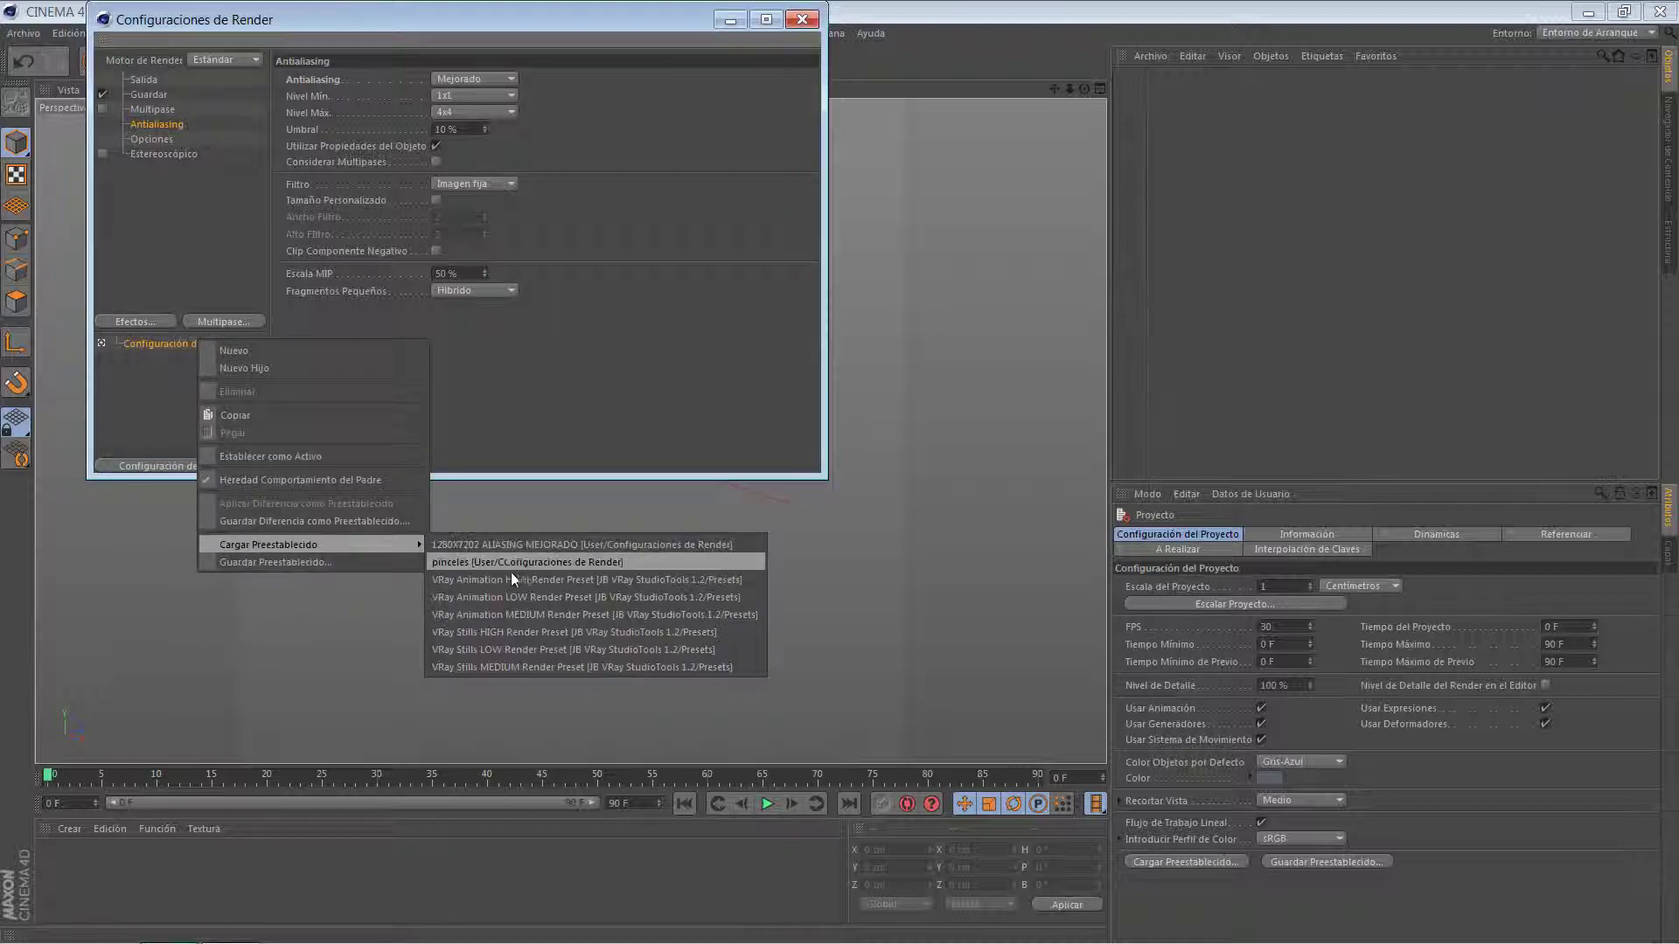
click(511, 562)
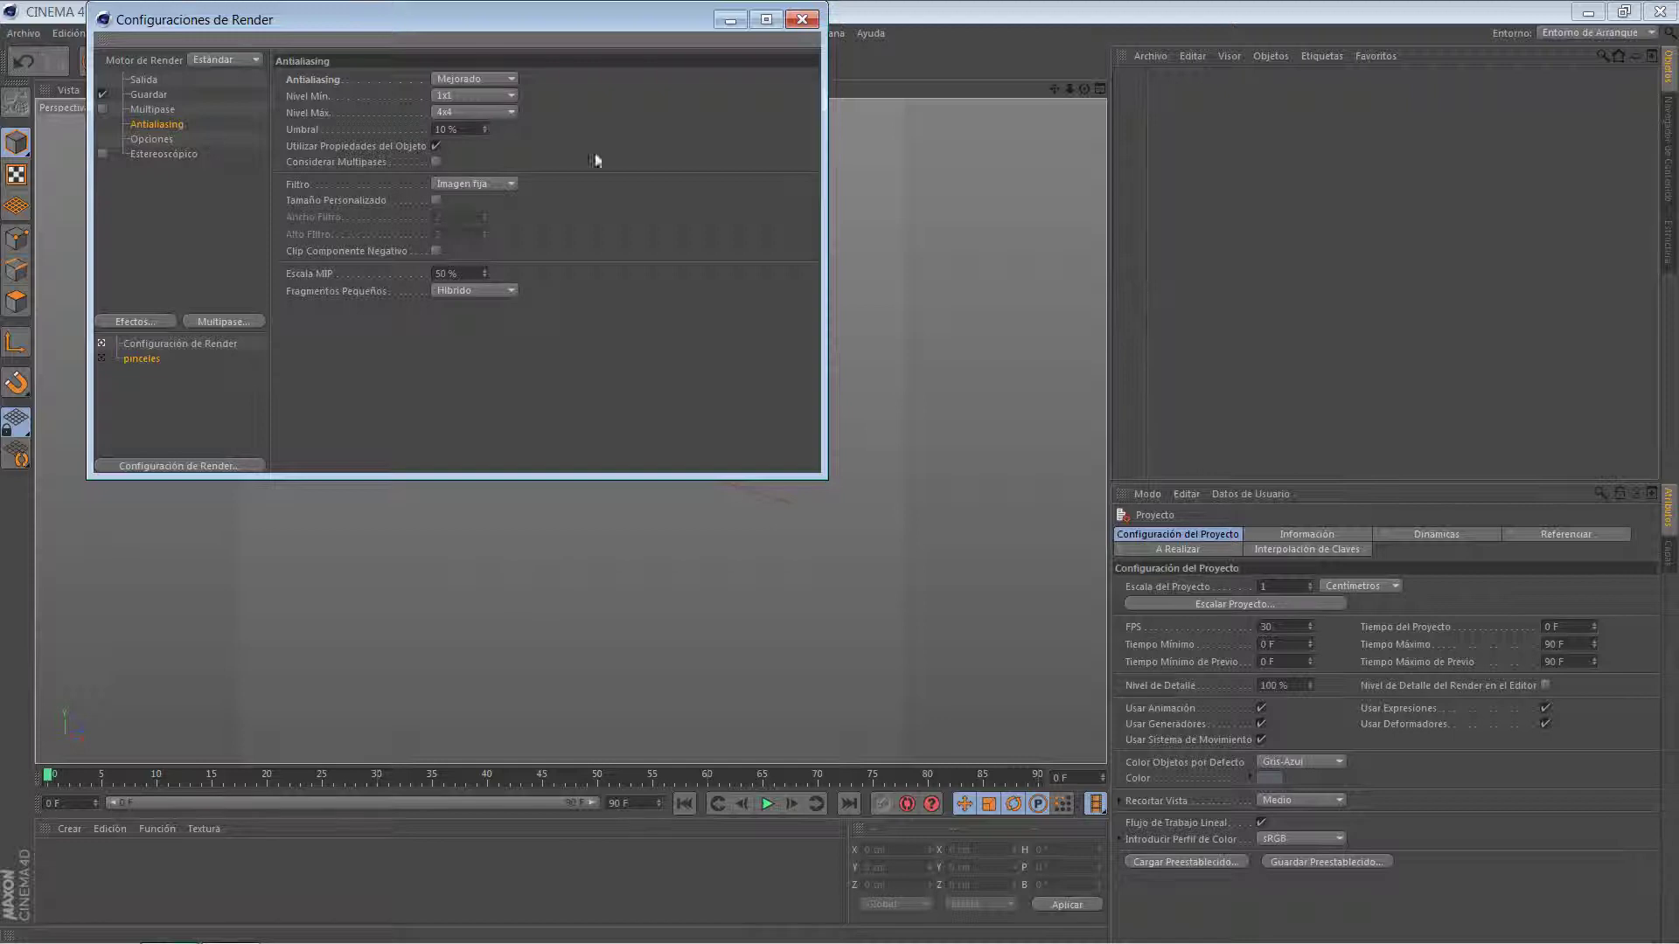
click(801, 20)
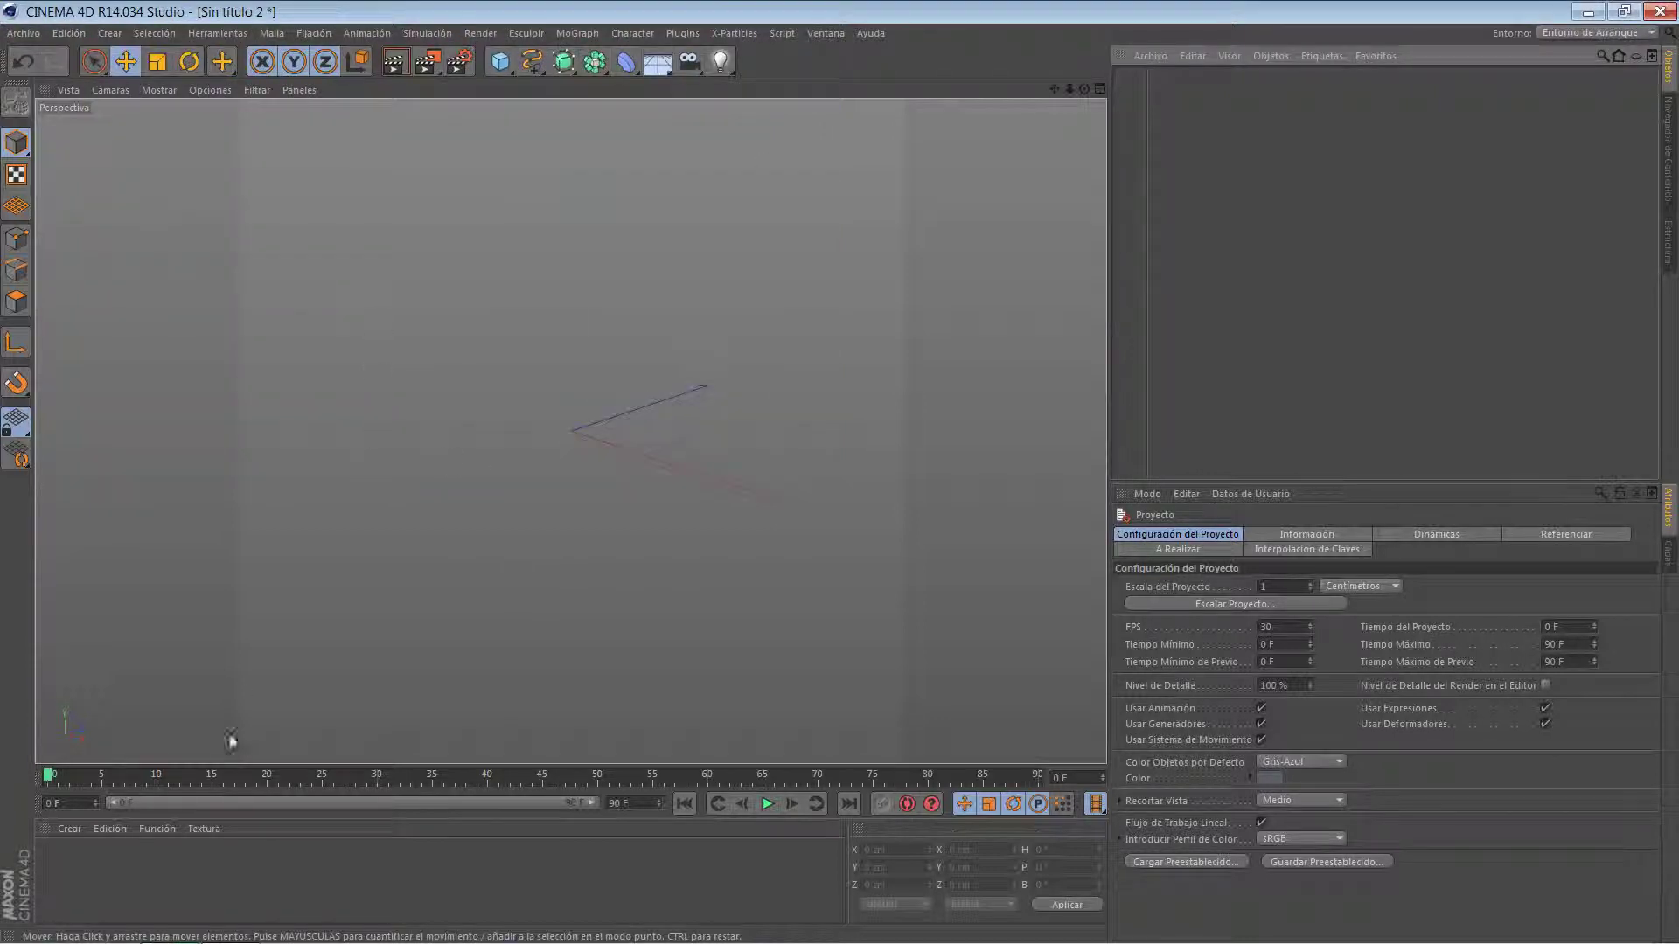
Create a new material Mat and load mapa luna_2500x1250 as its Color texture.
double_click(61, 878)
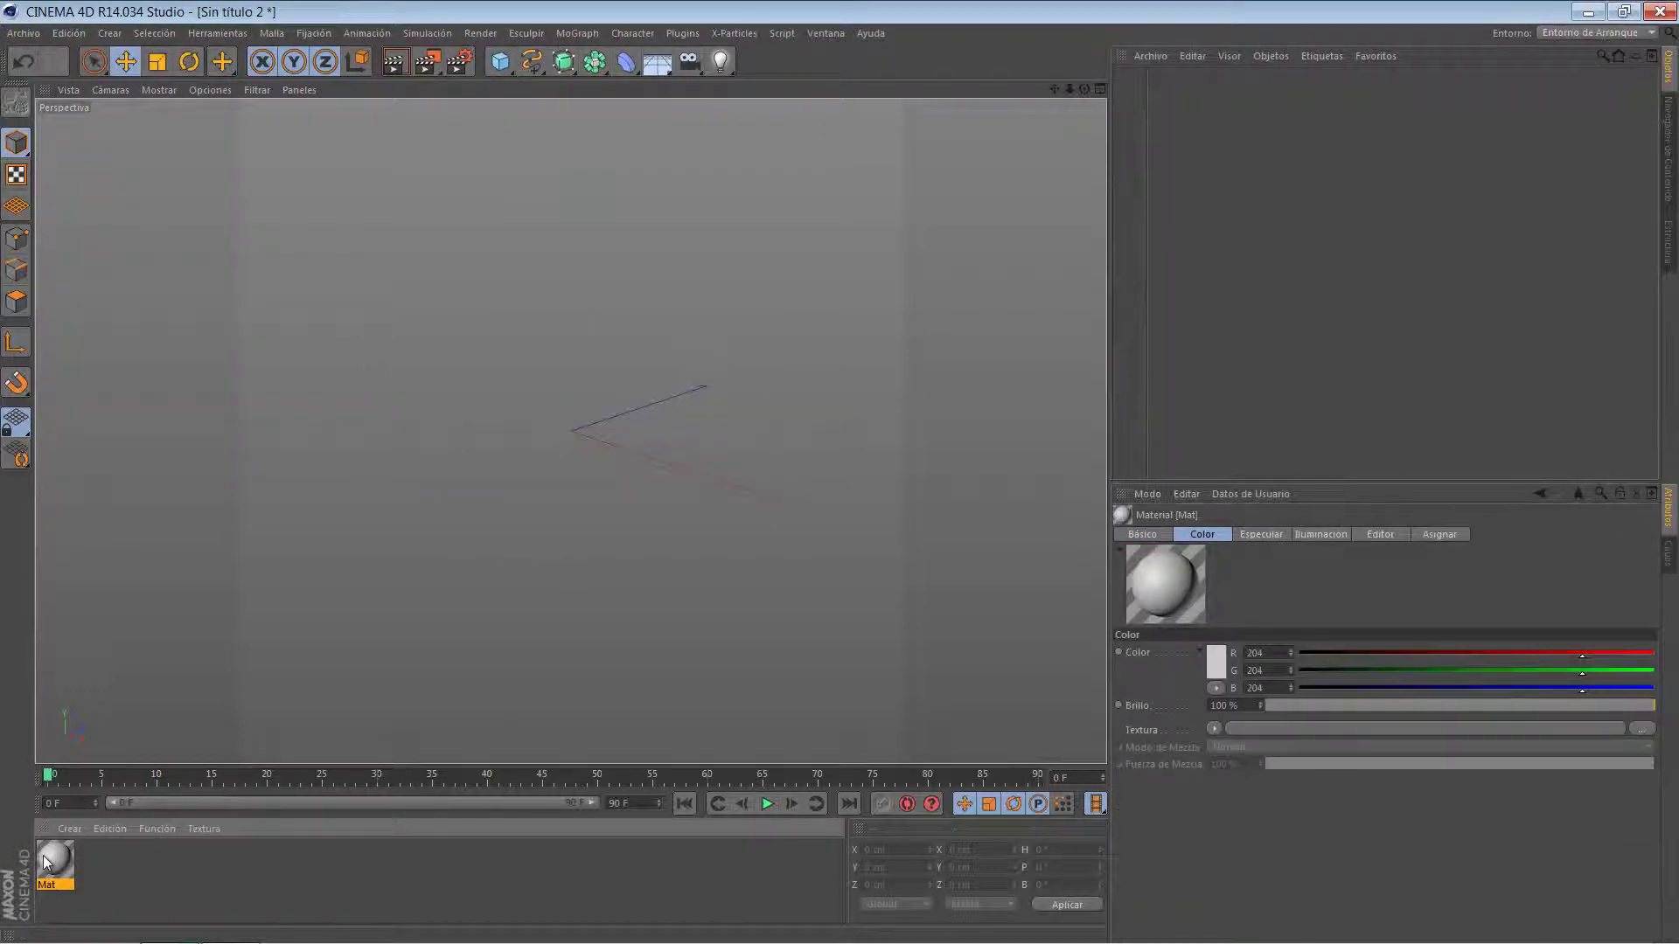
double_click(44, 855)
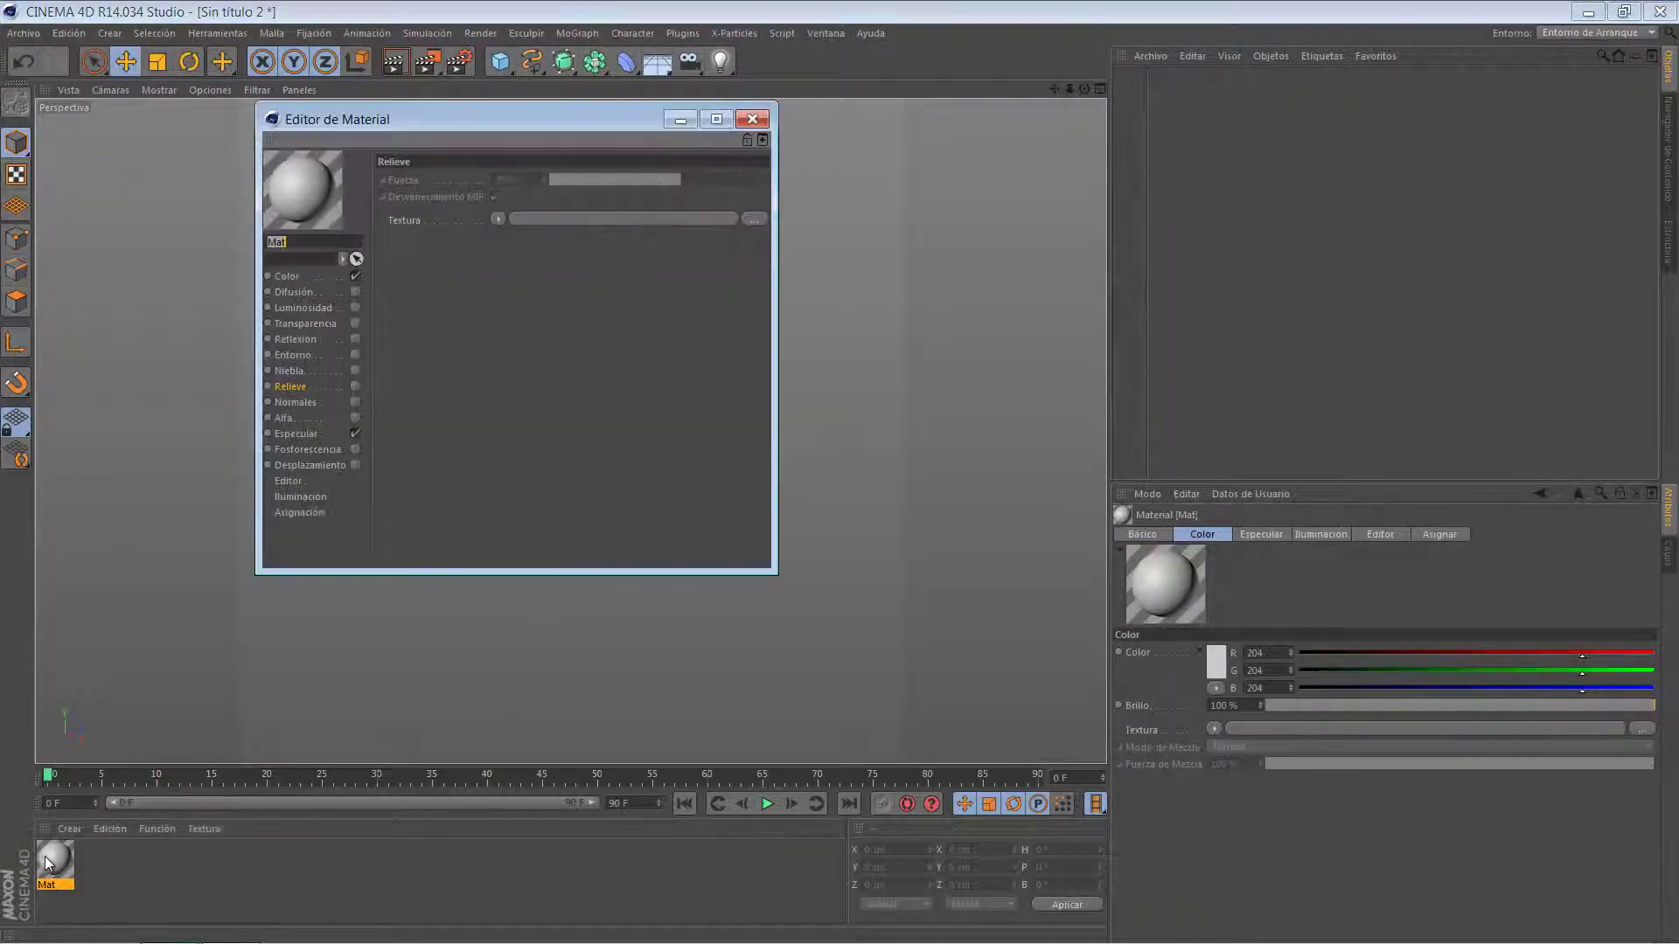
click(306, 276)
click(762, 254)
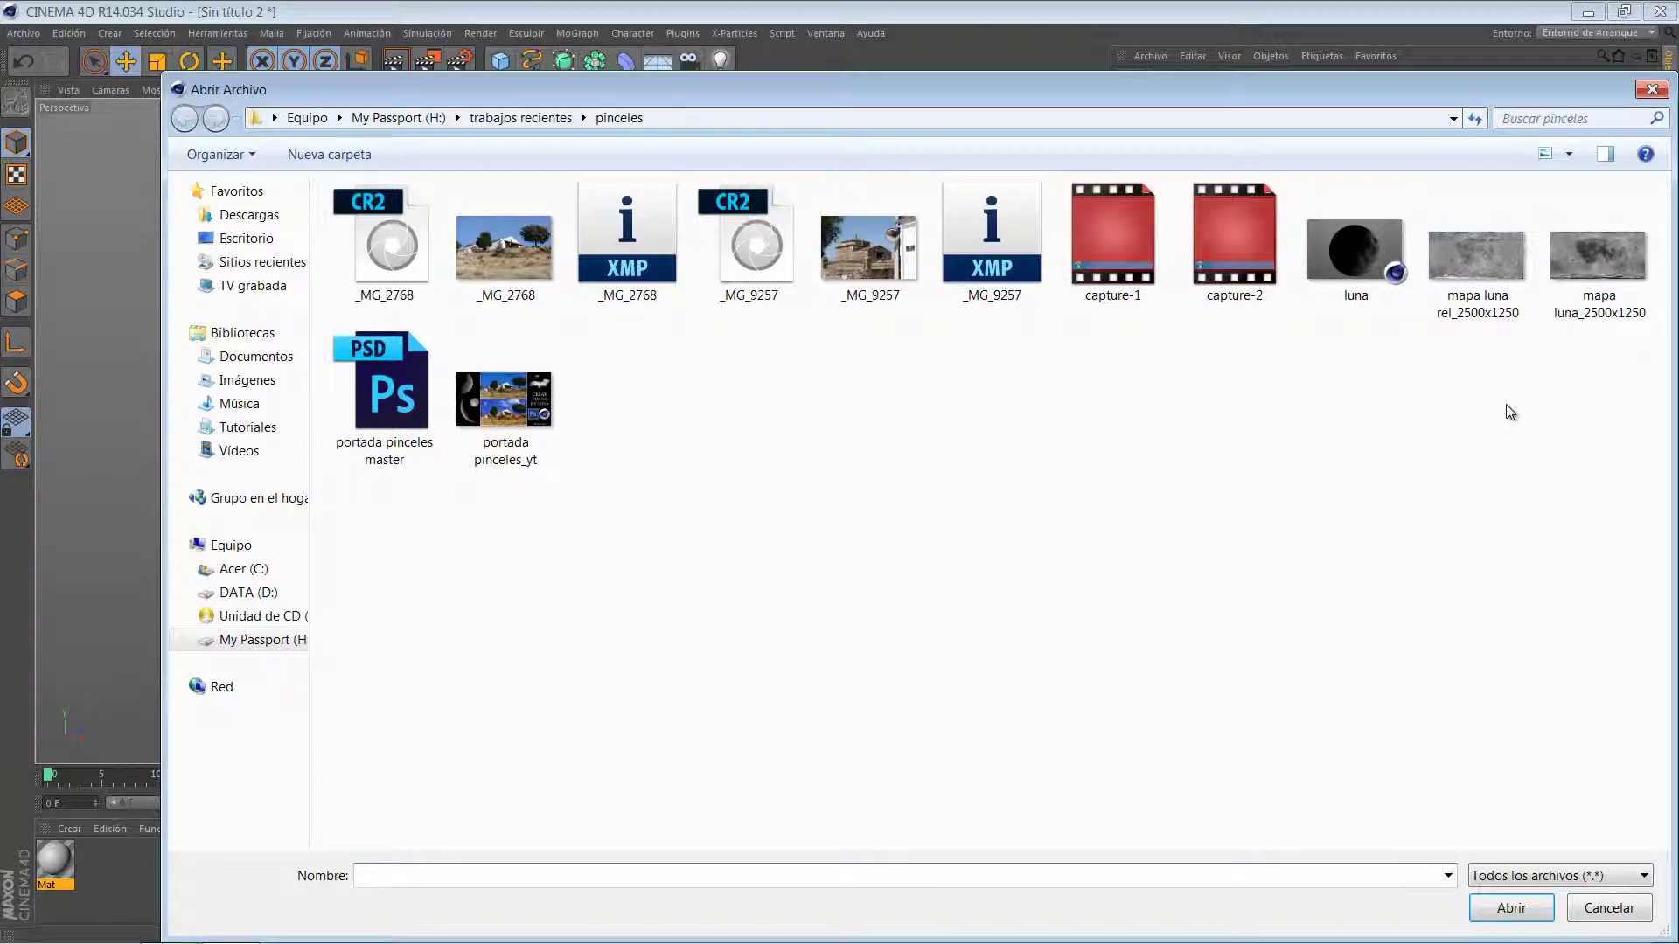
click(1613, 267)
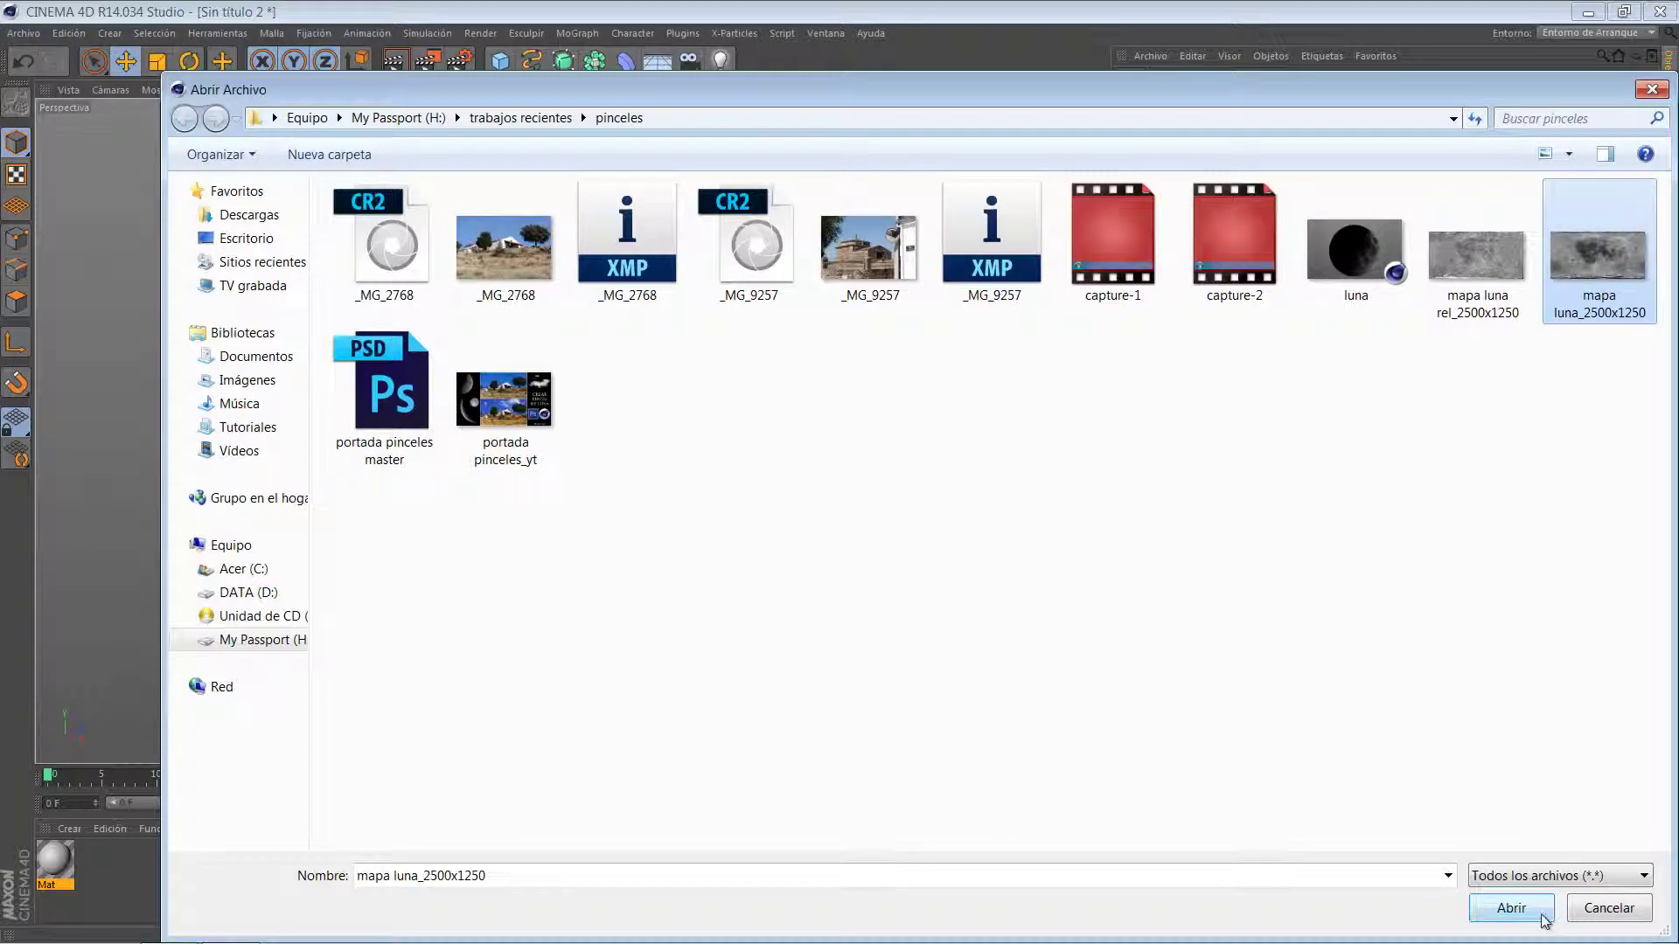
click(1517, 909)
click(1014, 555)
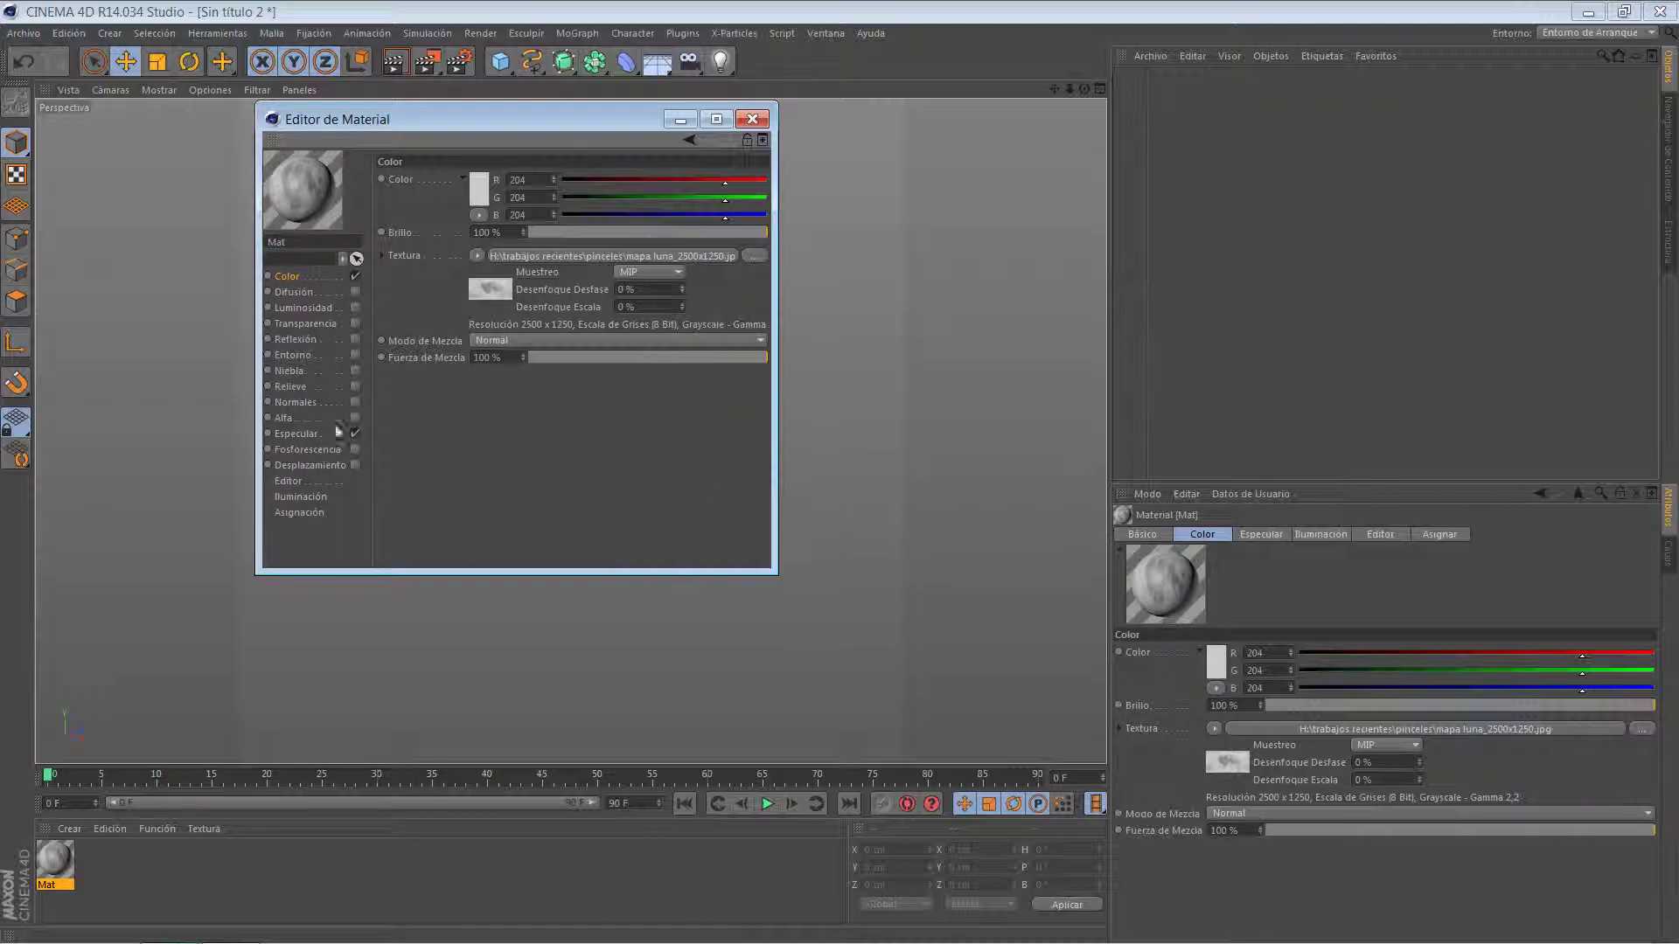
Turn off Especular and enable Relieve with the same mapa luna_2500x1250 image as bump.
click(355, 434)
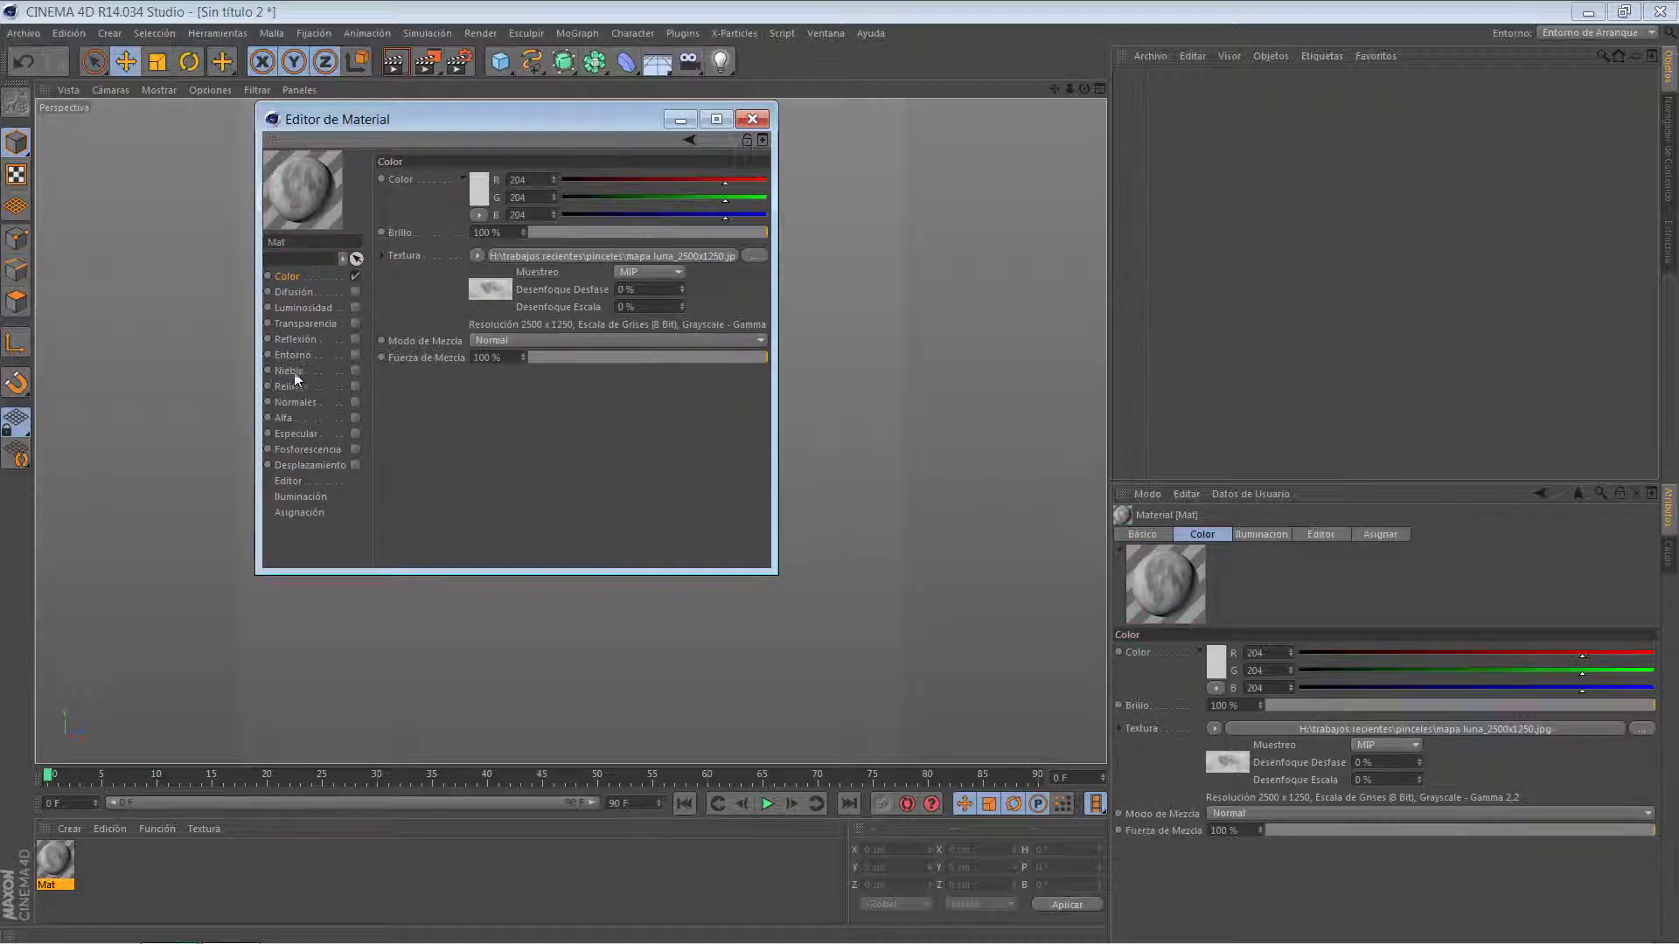
click(290, 387)
click(355, 386)
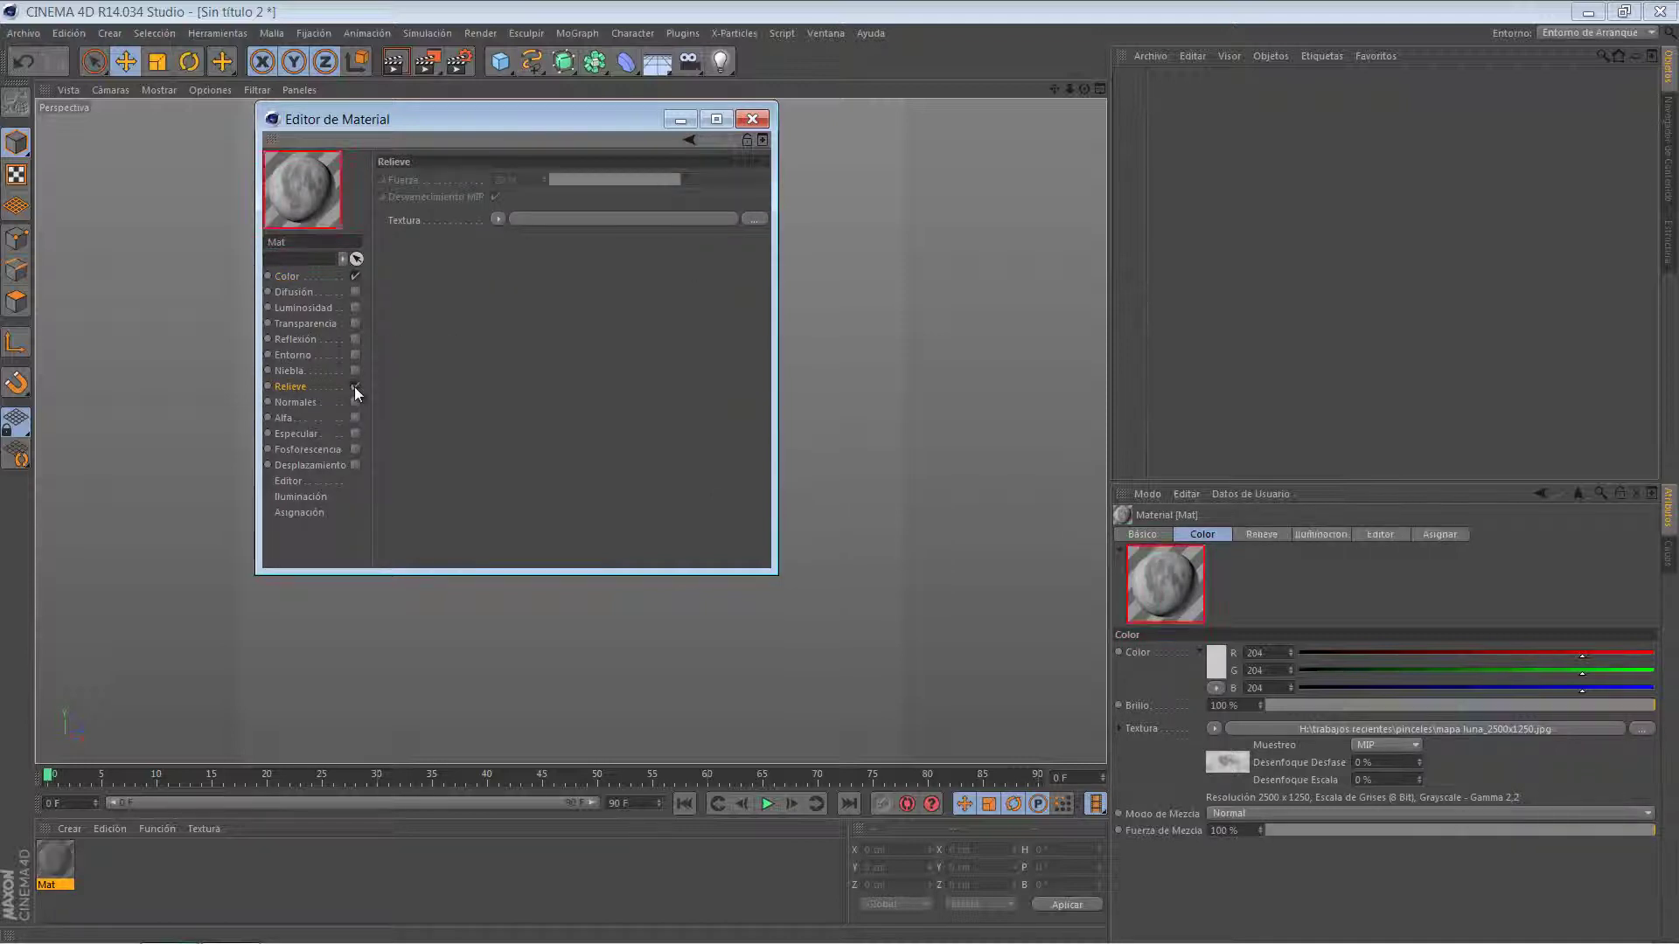
click(752, 219)
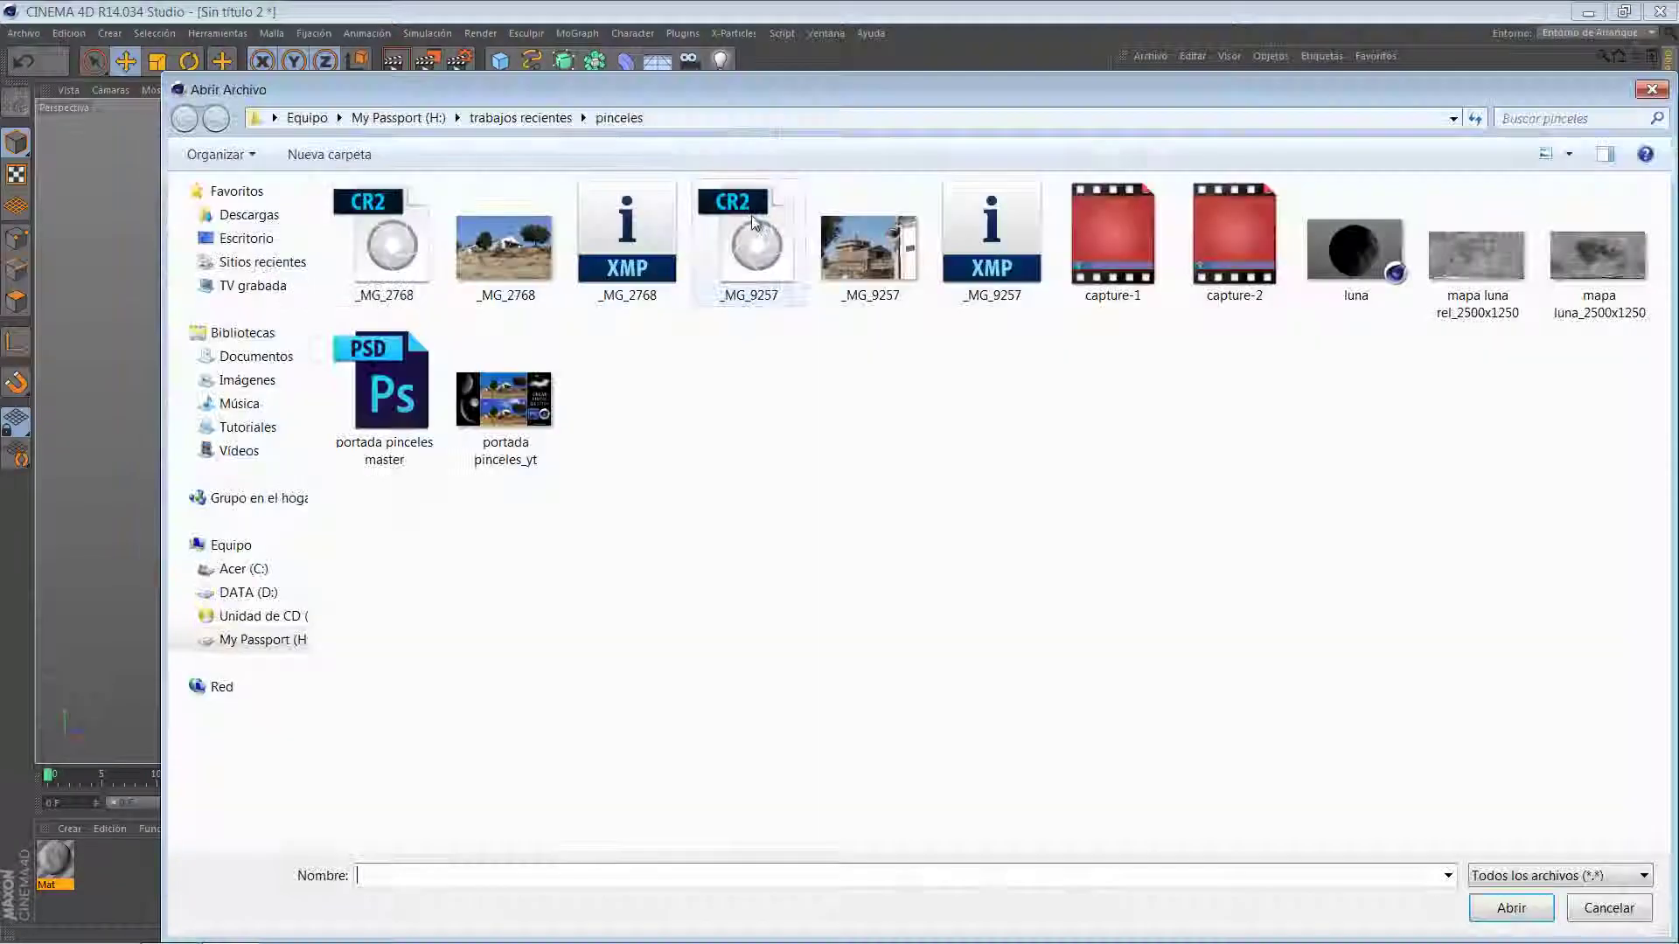
click(1609, 266)
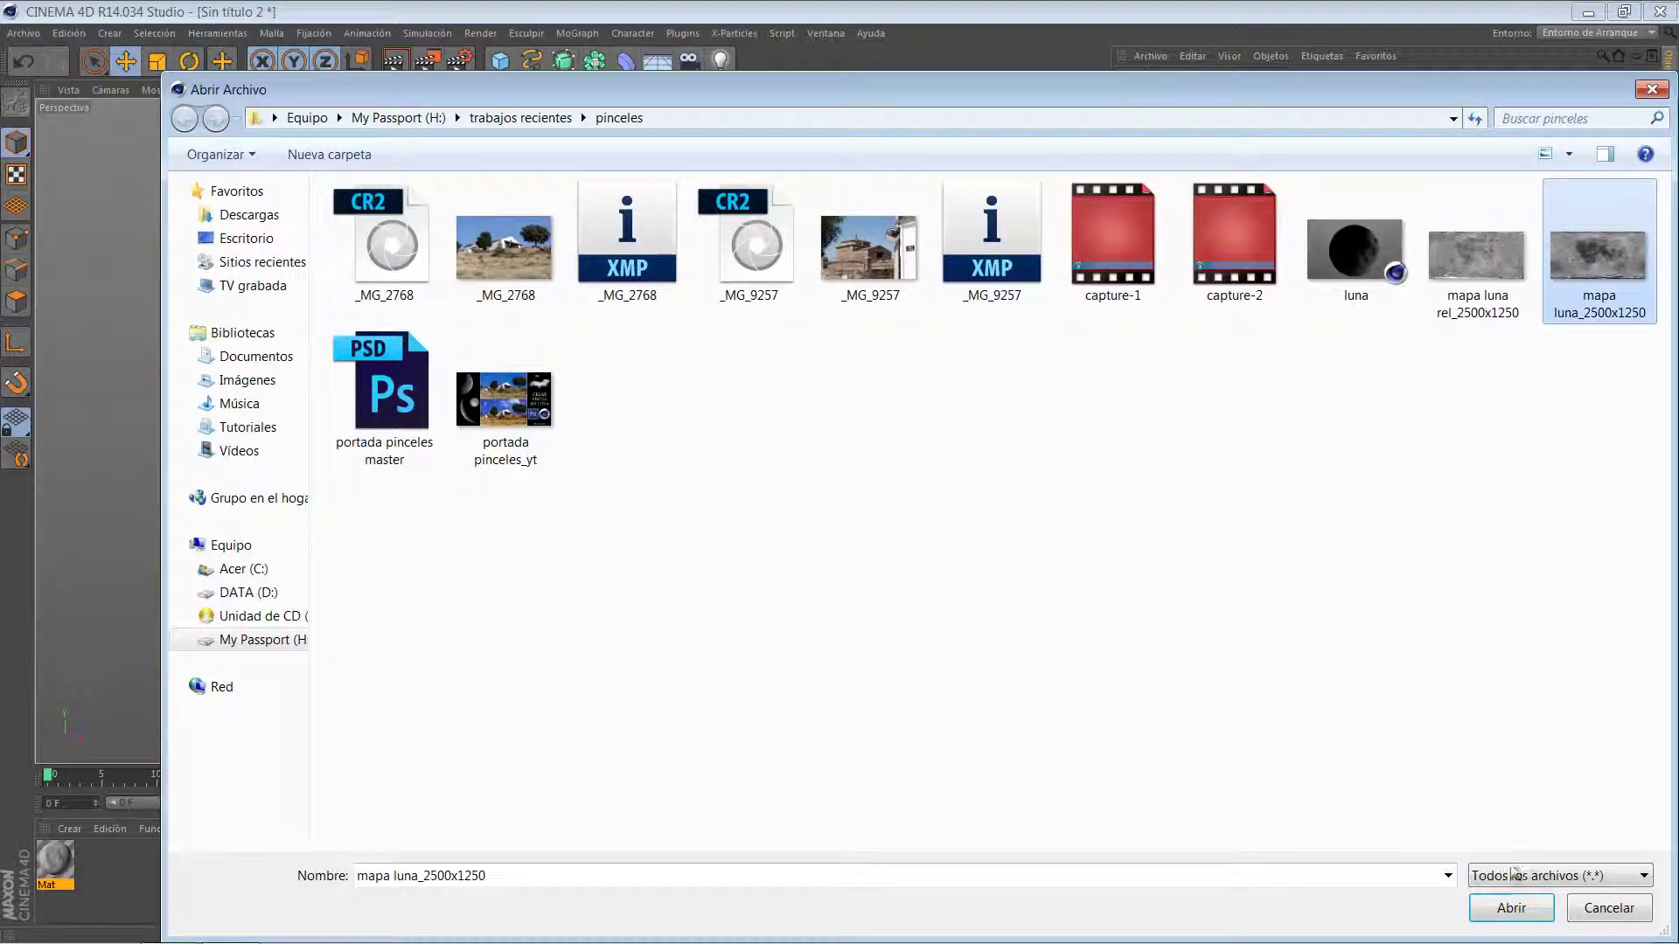
click(1507, 907)
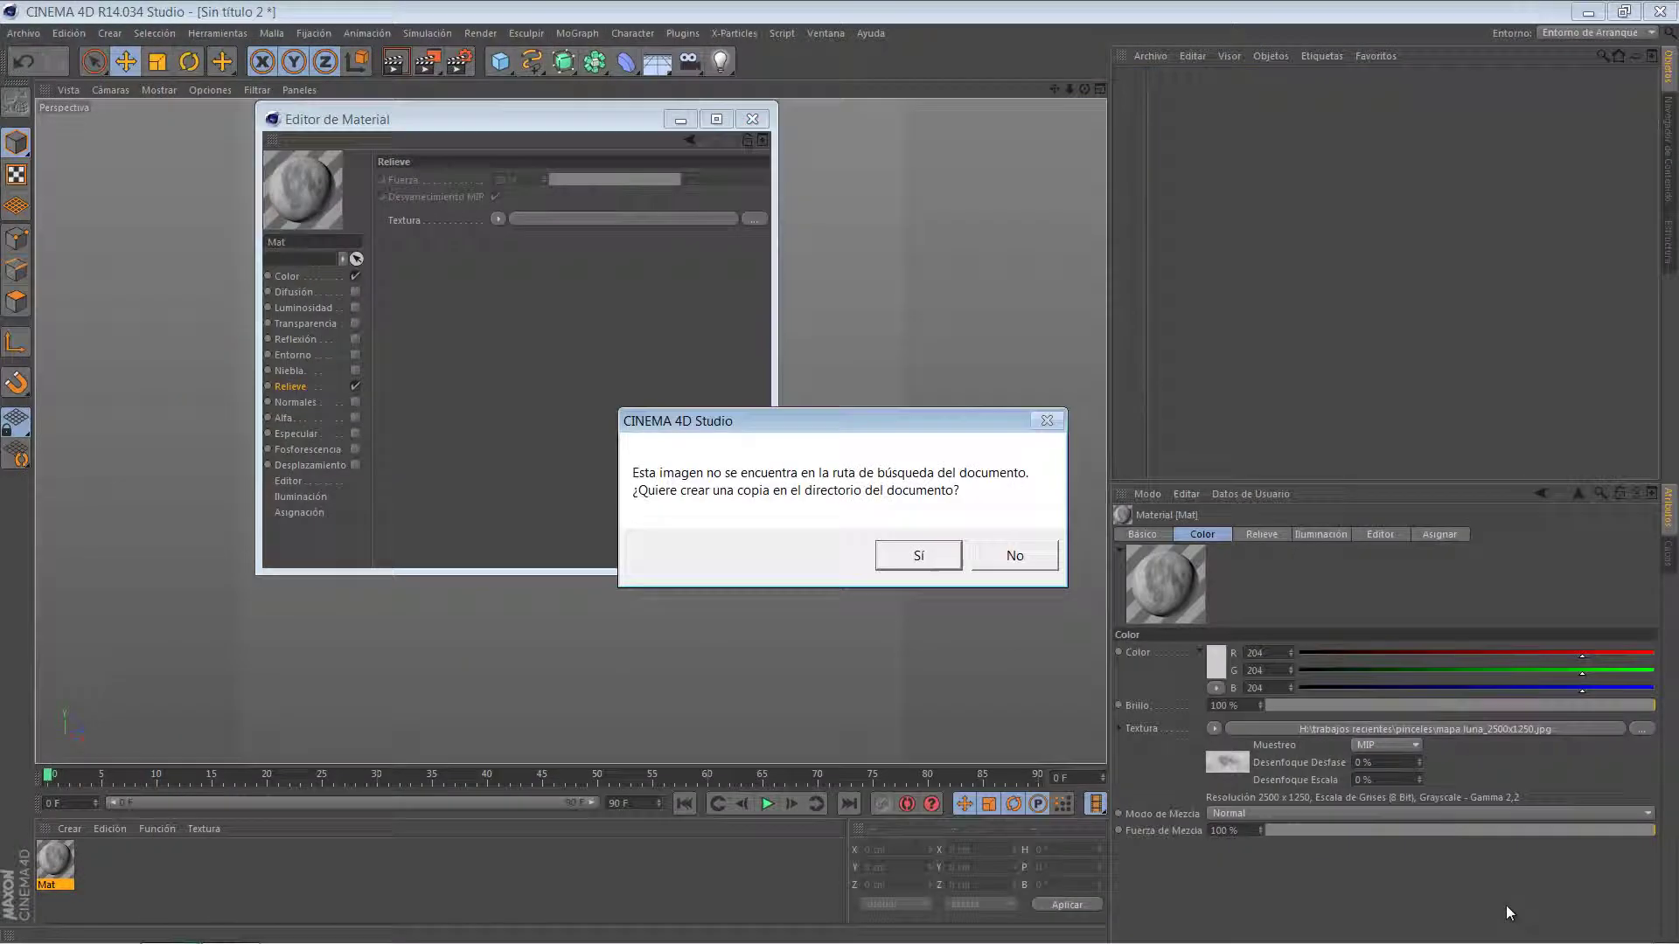
click(1016, 556)
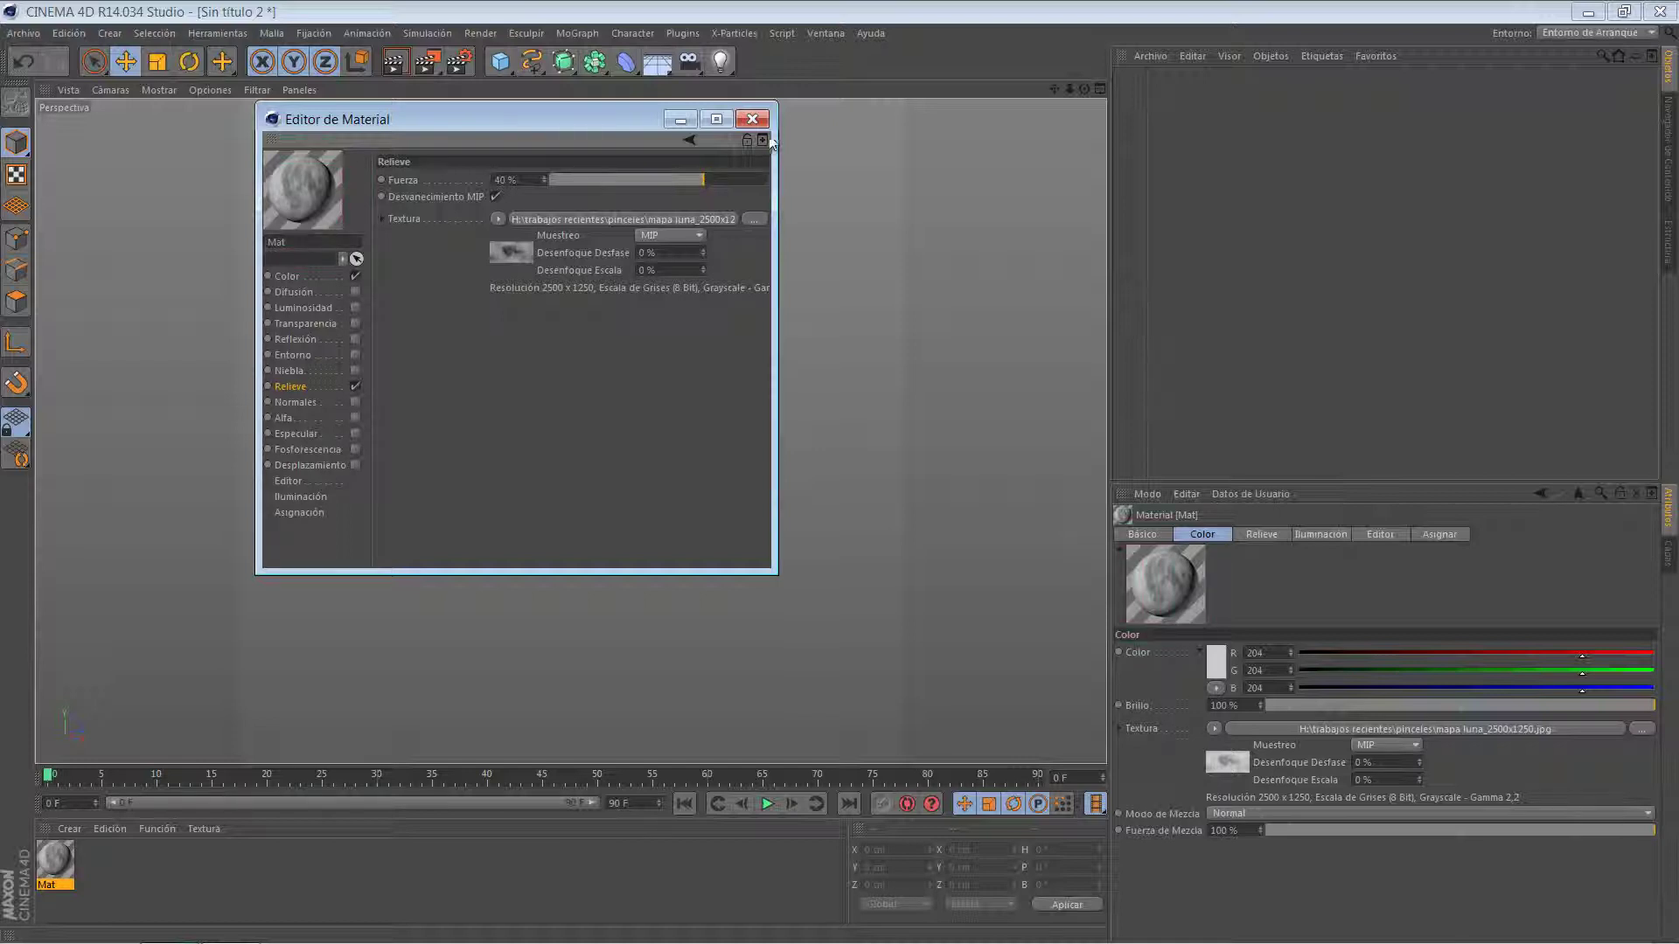
click(752, 119)
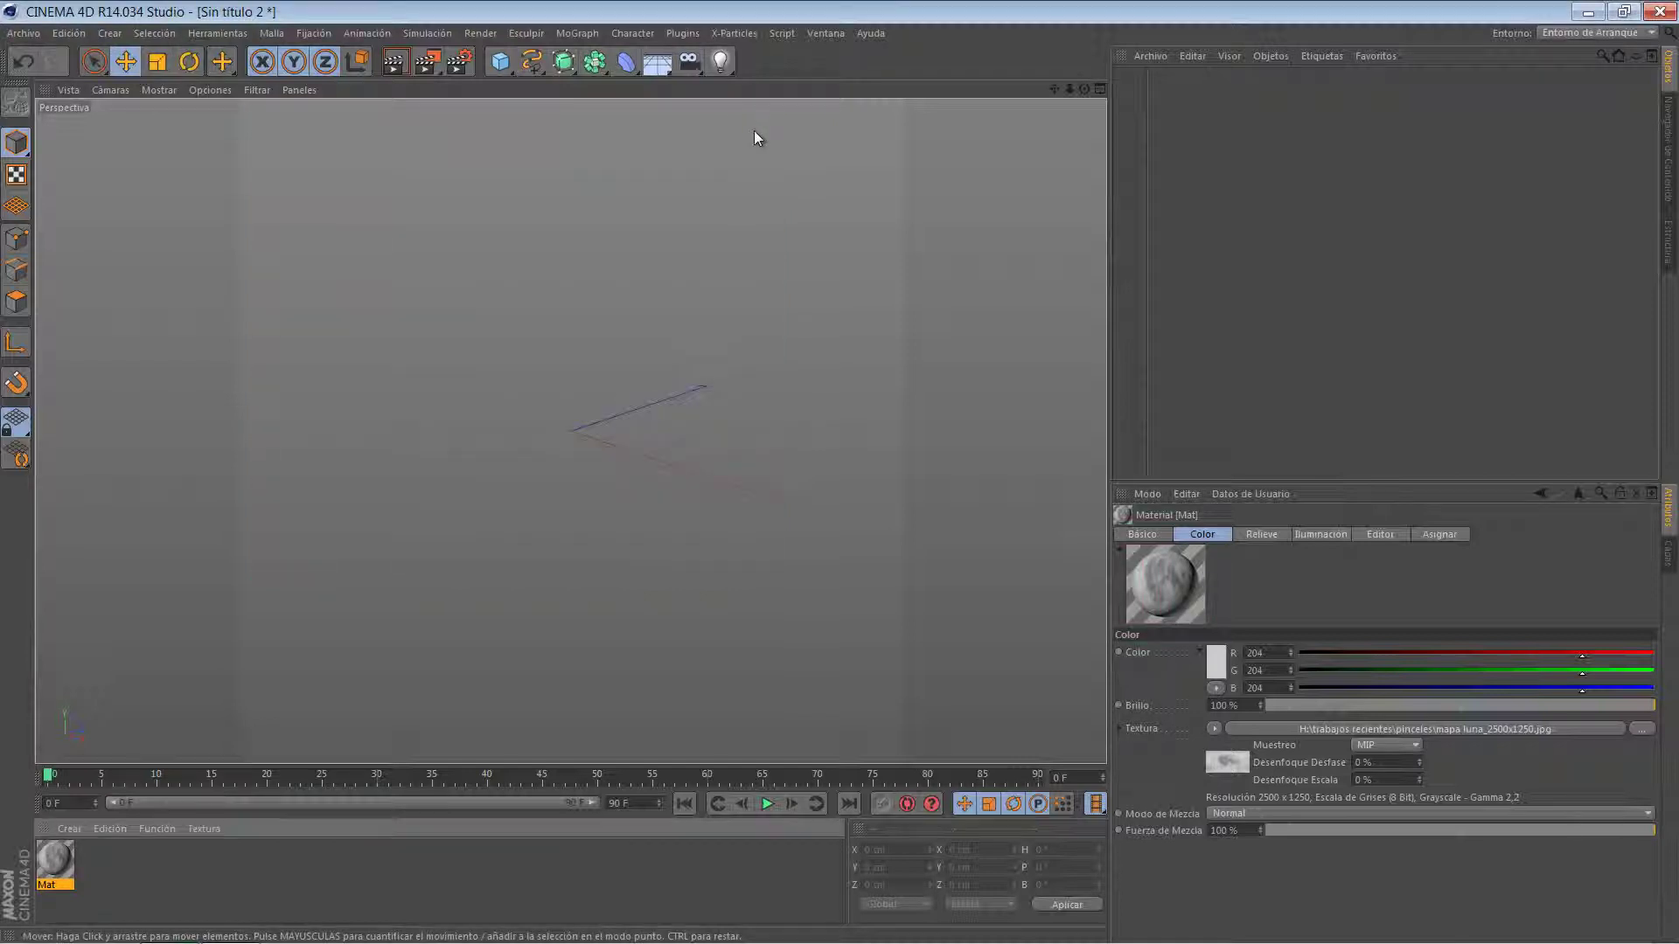
Add a Sphere primitive, set Segmentos to 72, and drag the Mat material onto it.
click(496, 63)
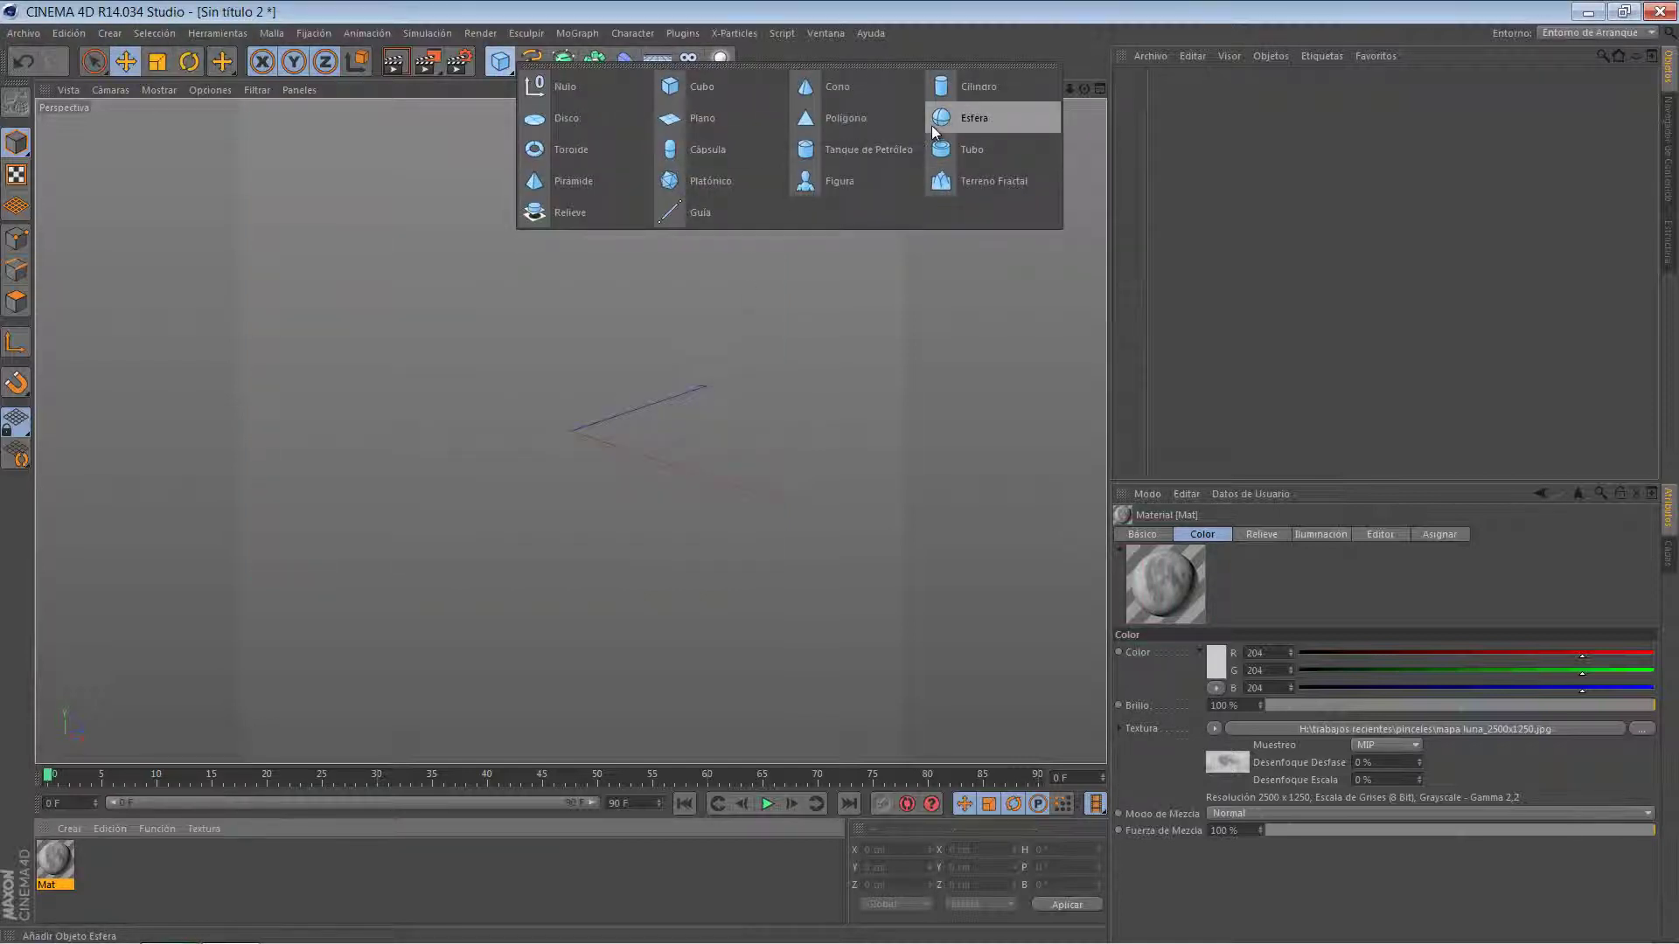
click(931, 124)
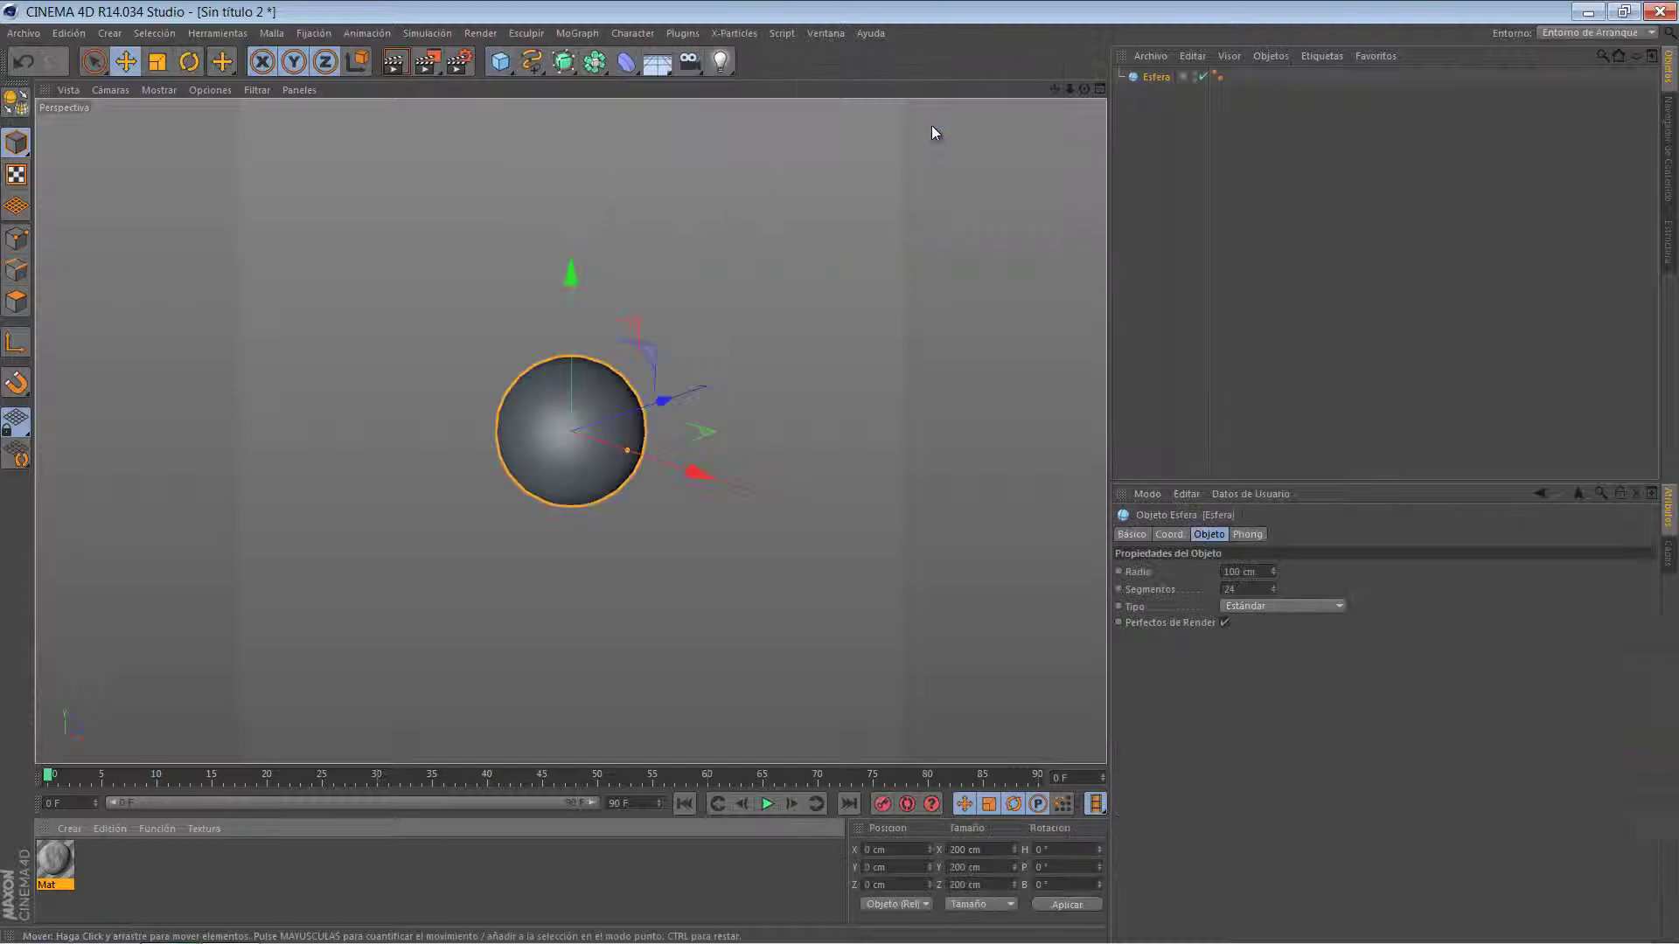
double_click(1264, 588)
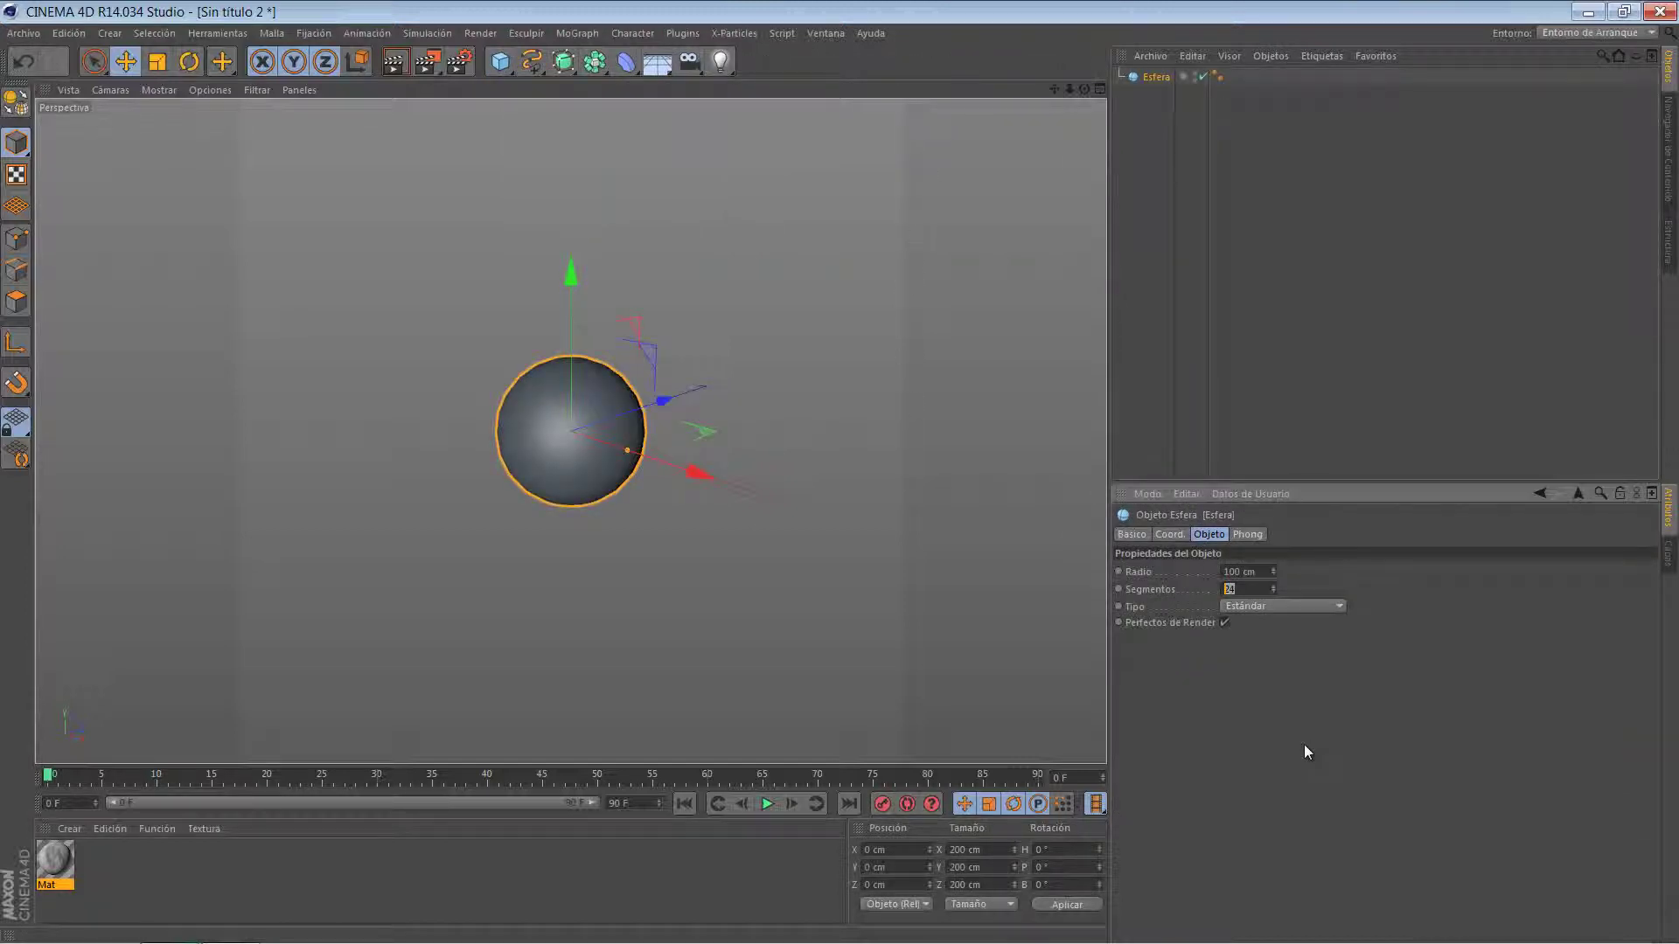
text(72)
key(Return)
drag(58, 869, 568, 442)
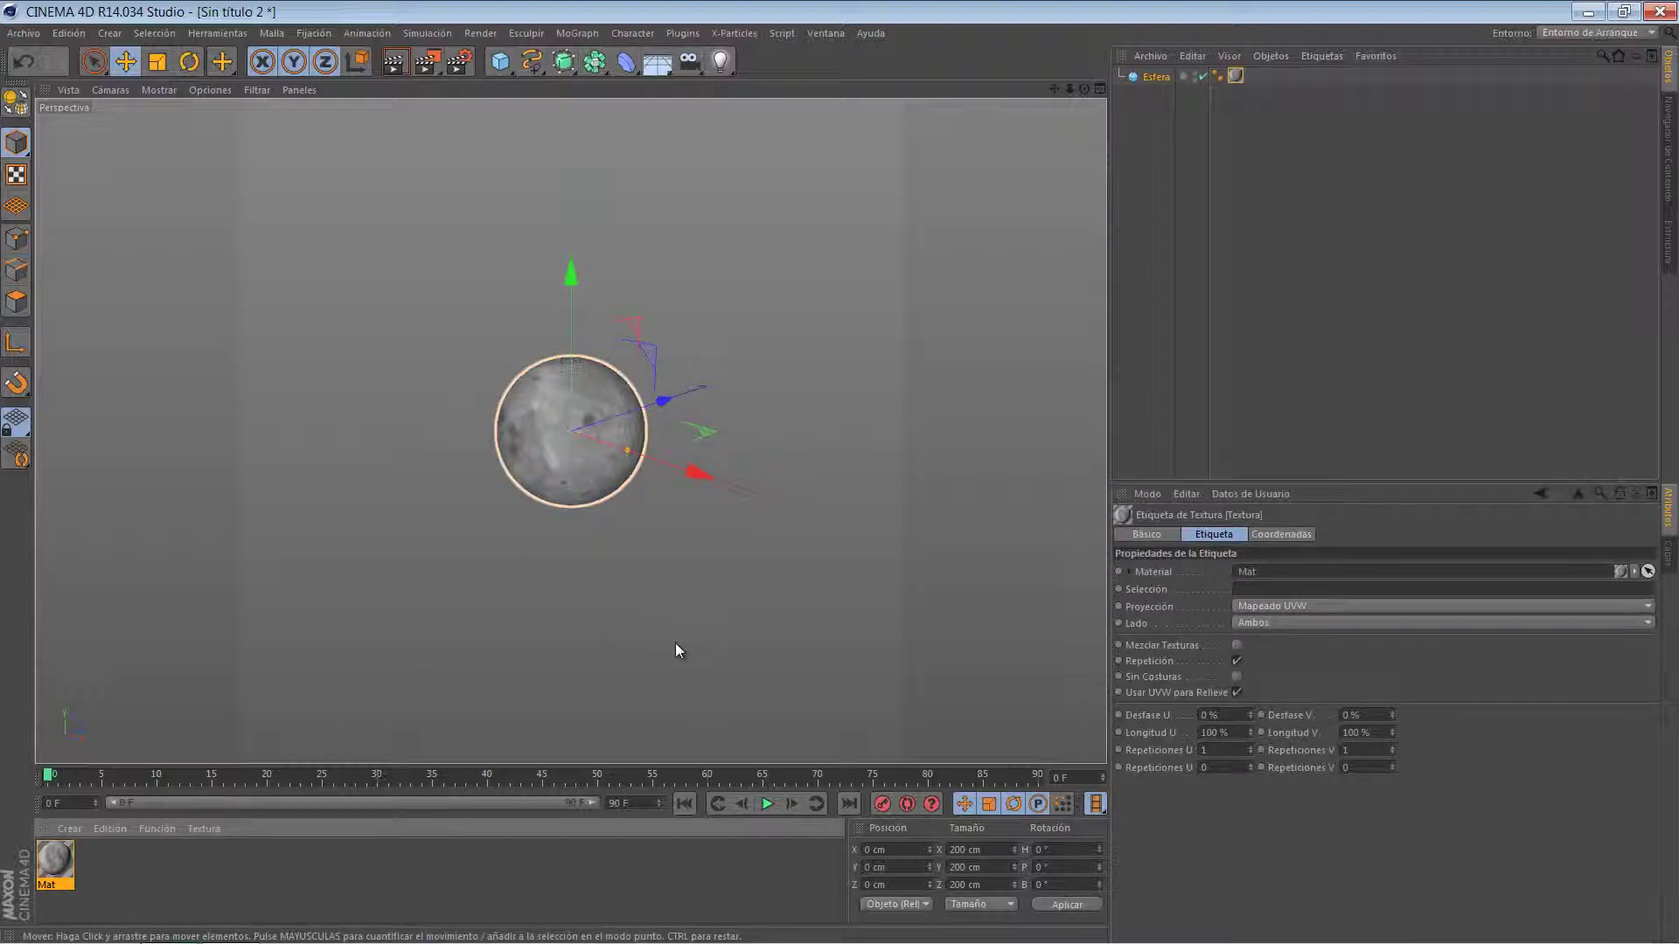
Rotate the moon sphere on its heading, bank and pitch axes, then test-render it.
click(191, 64)
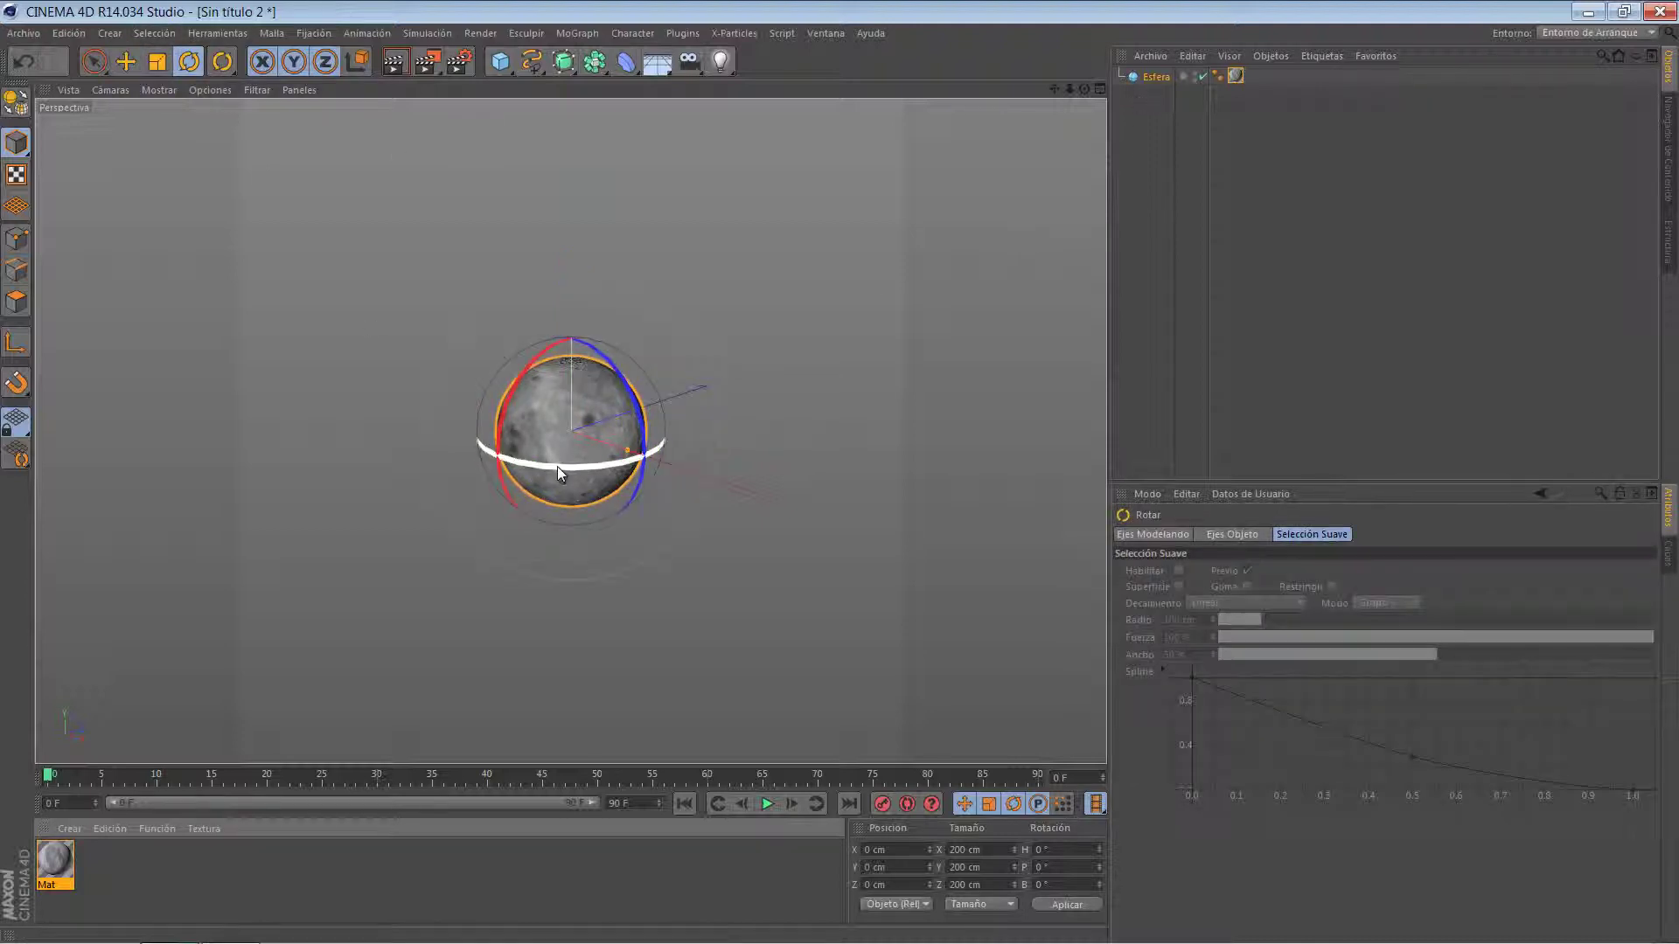
mouse_move(559, 467)
mouse_down()
mouse_move(734, 451)
mouse_move(885, 390)
mouse_up()
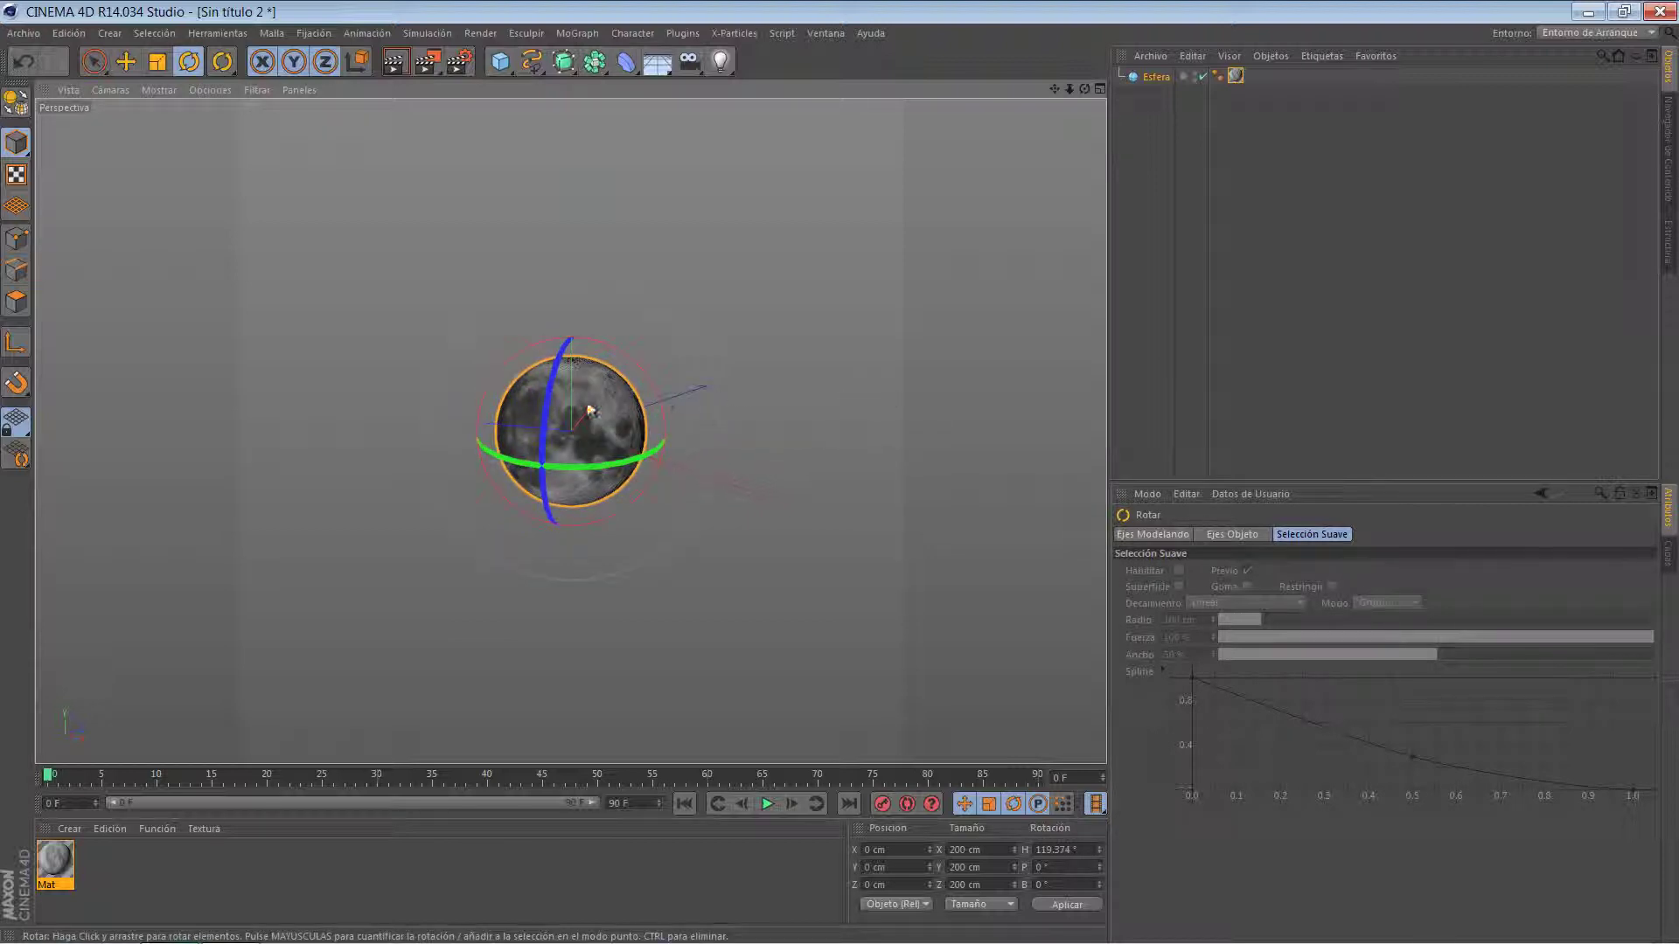
drag(544, 385, 578, 441)
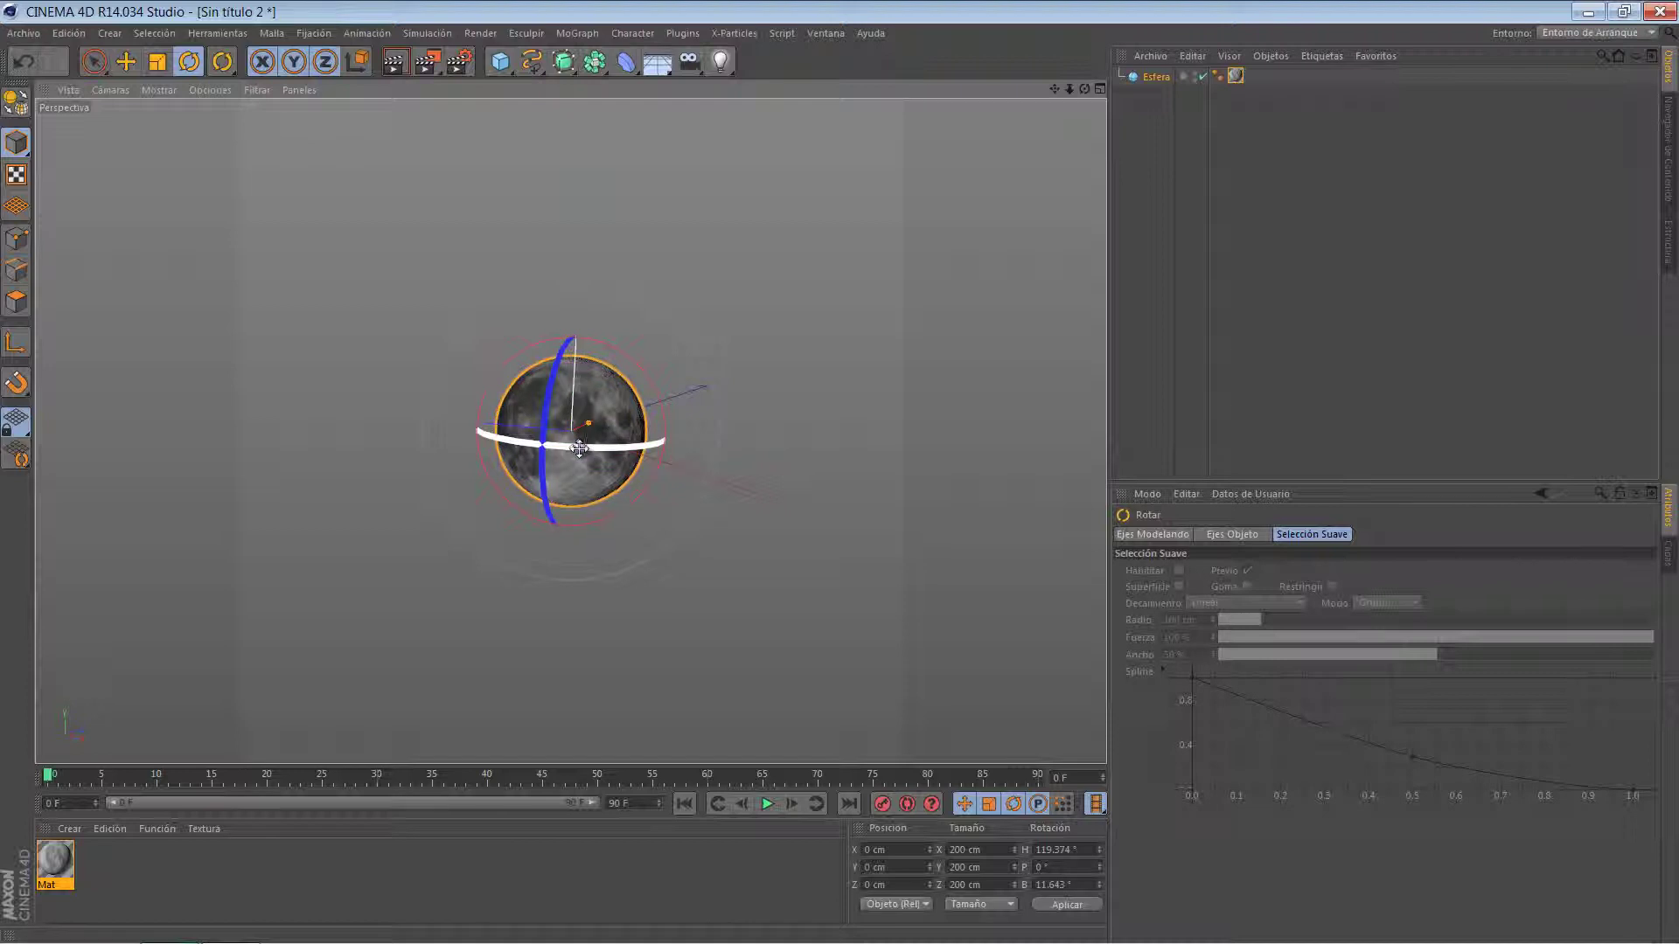
drag(579, 448, 536, 451)
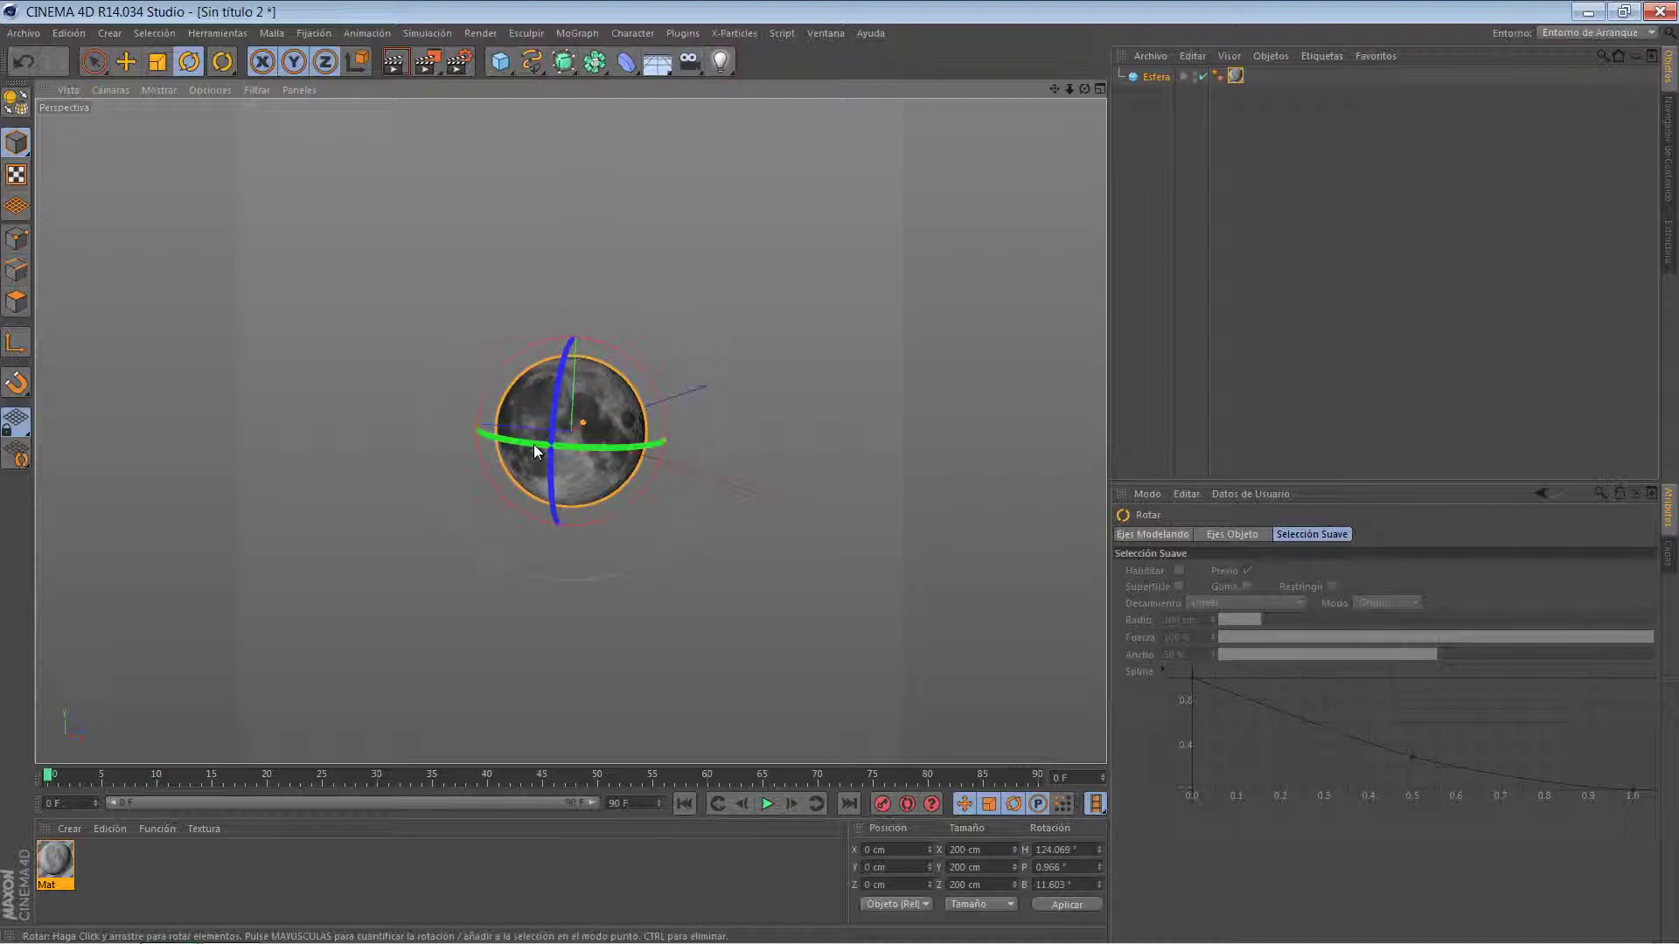
scroll(612, 472, up, 3)
scroll(779, 502, up, 3)
scroll(641, 511, up, 1)
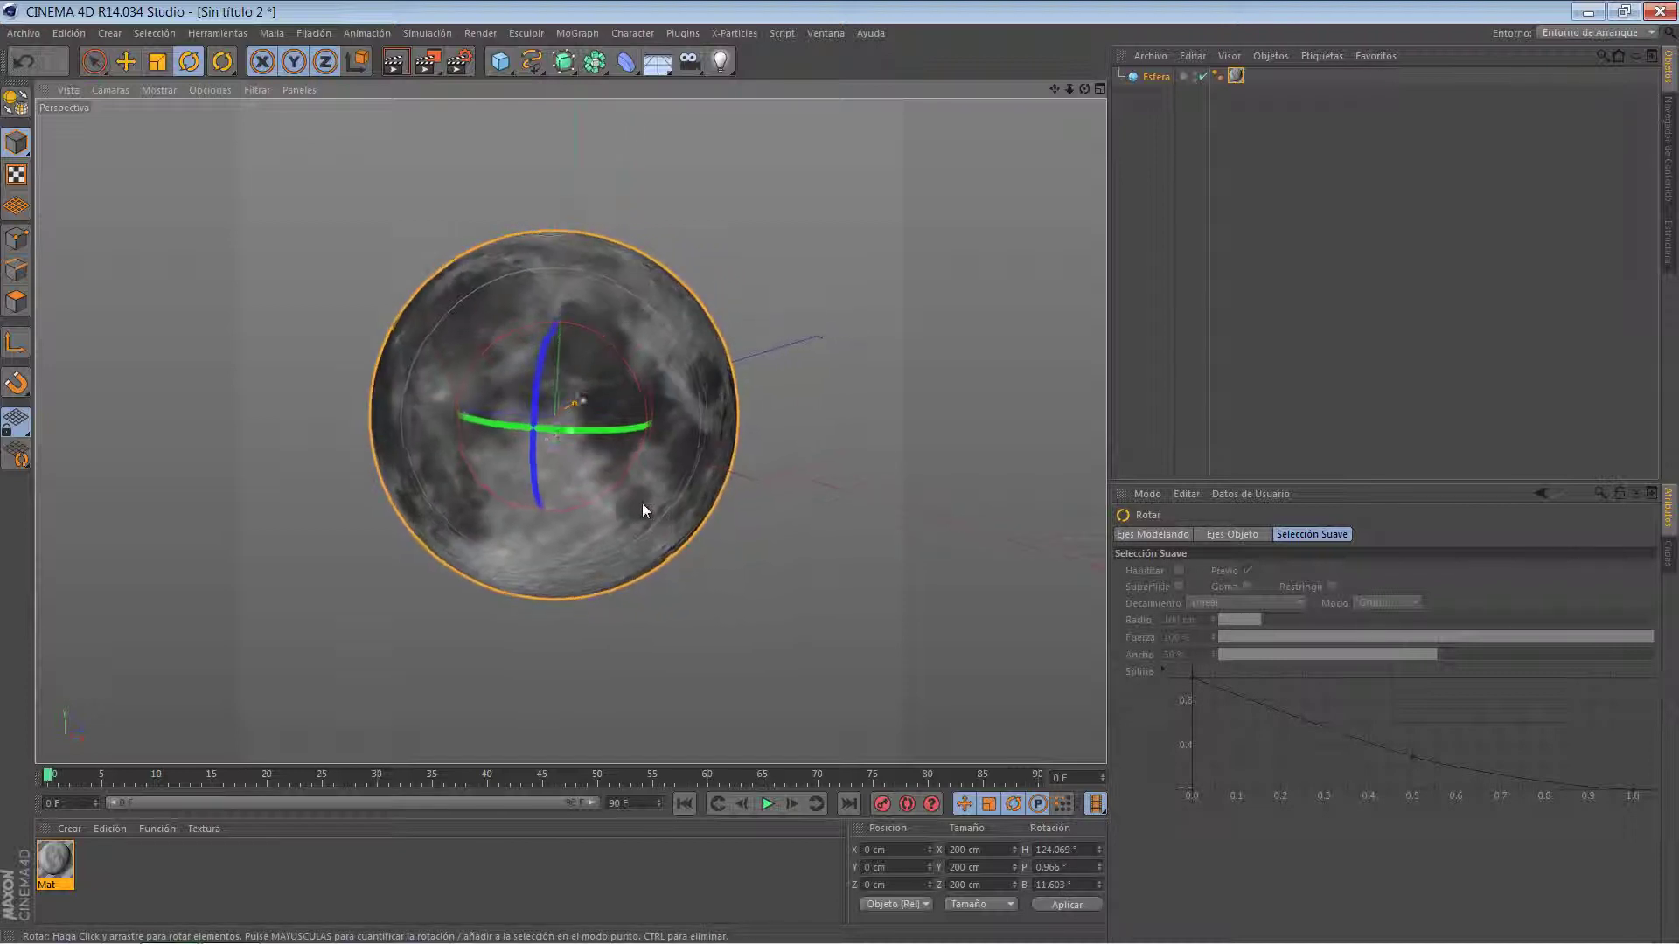
scroll(642, 502, up, 1)
scroll(607, 488, up, 2)
scroll(585, 470, up, 1)
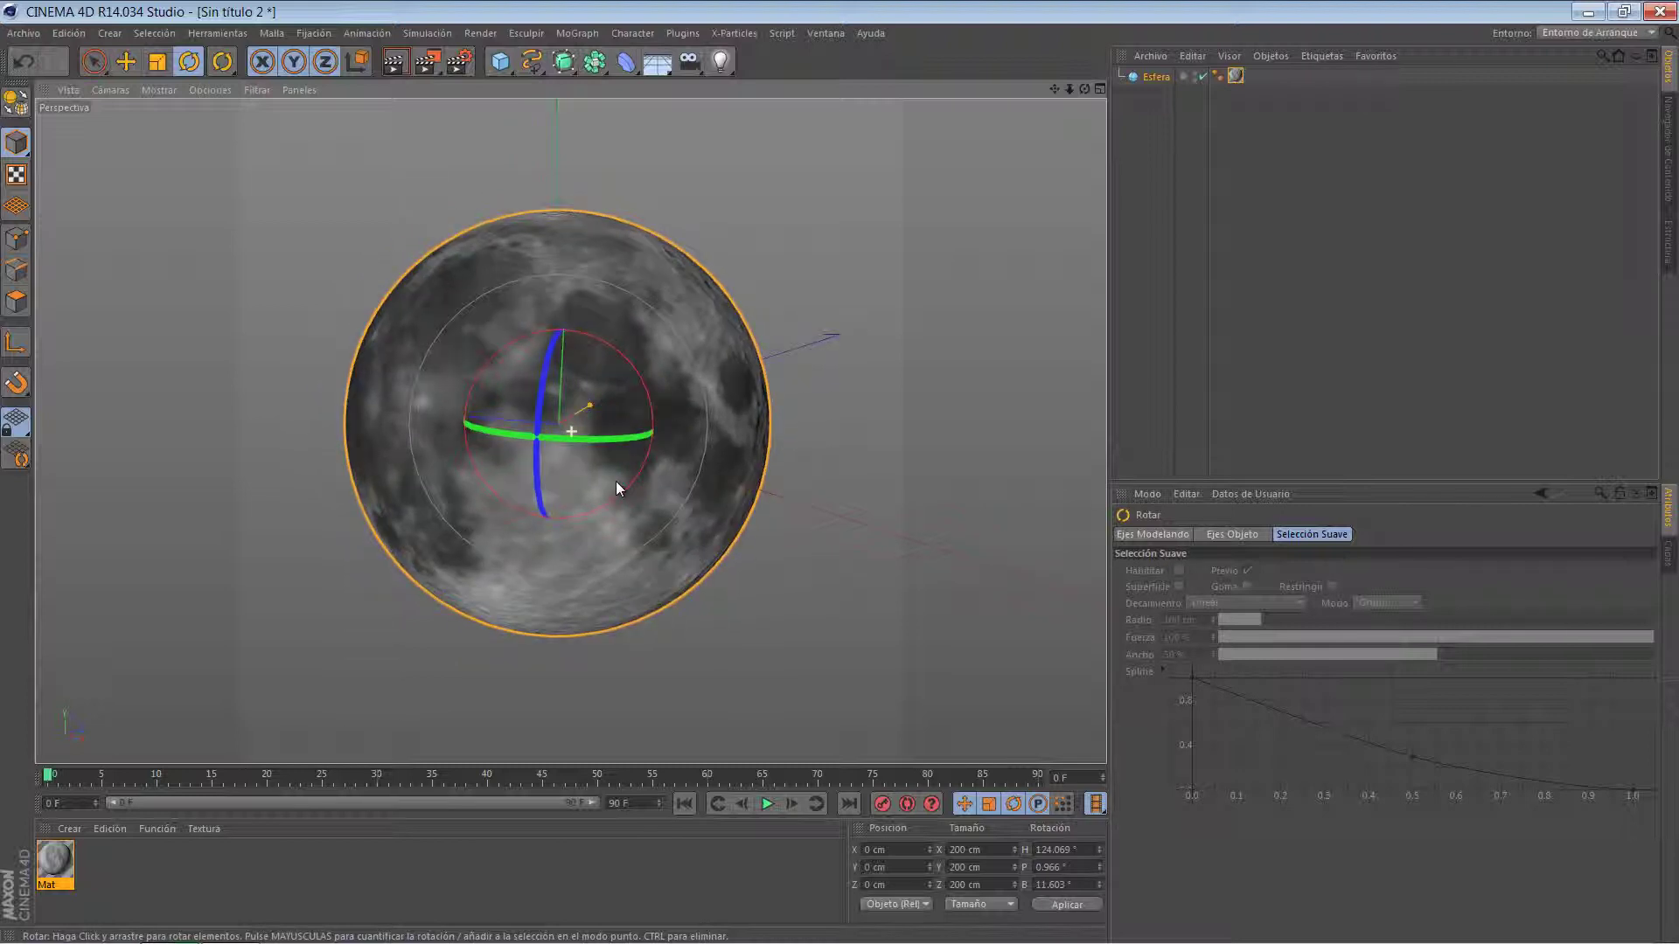
click(420, 70)
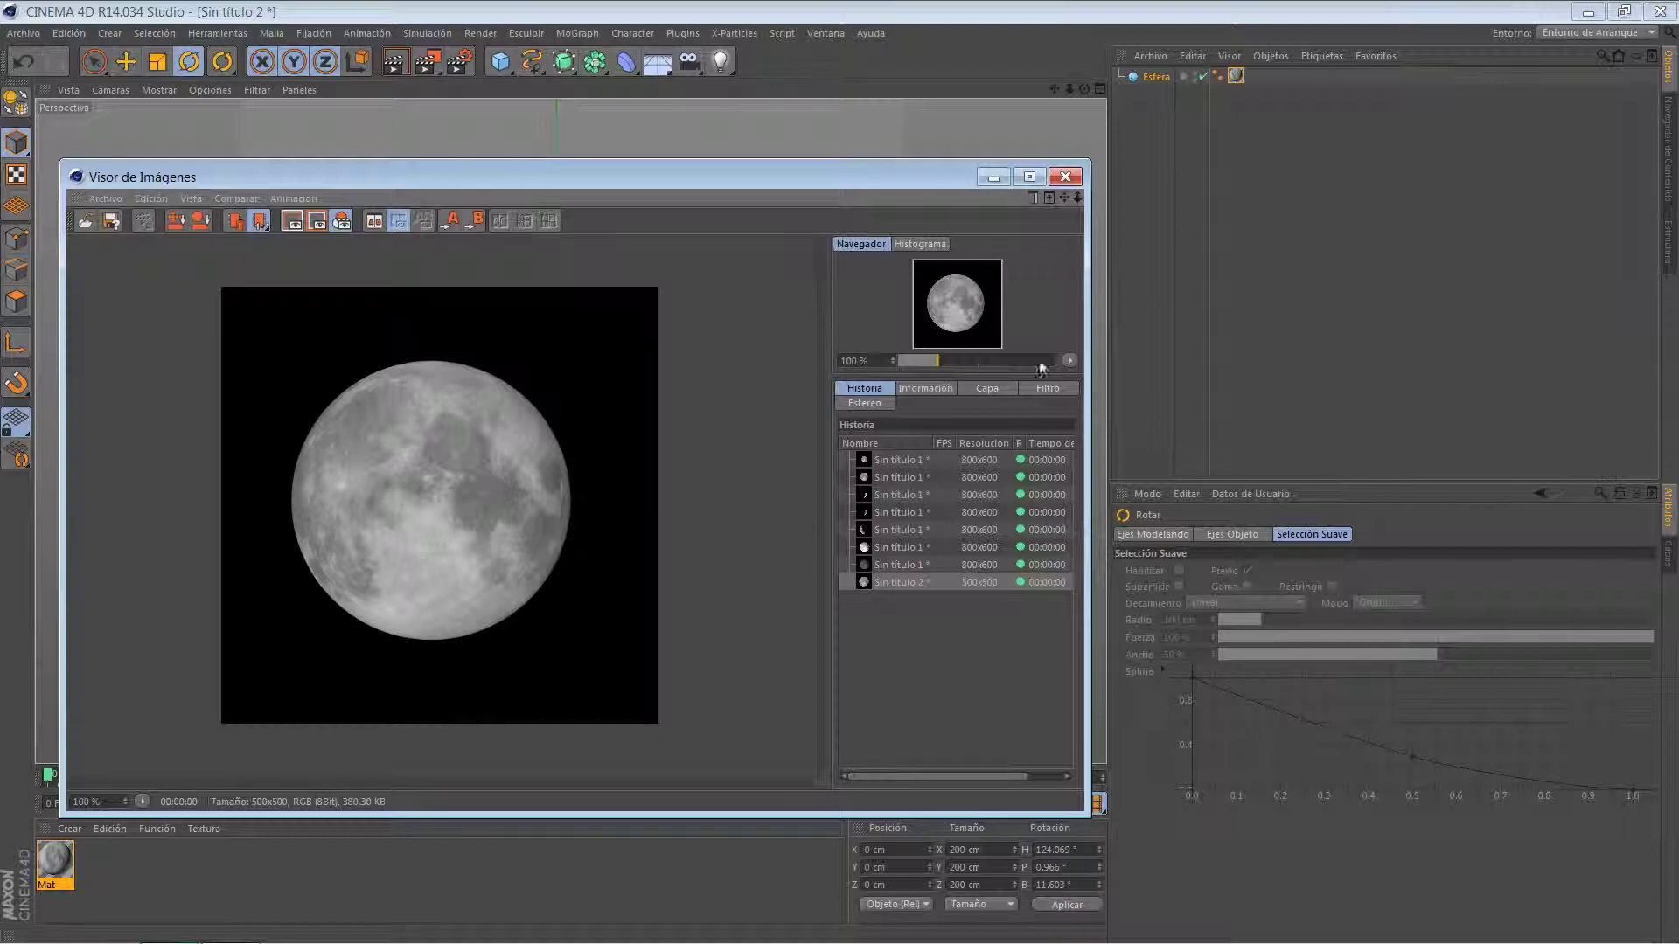
click(1082, 177)
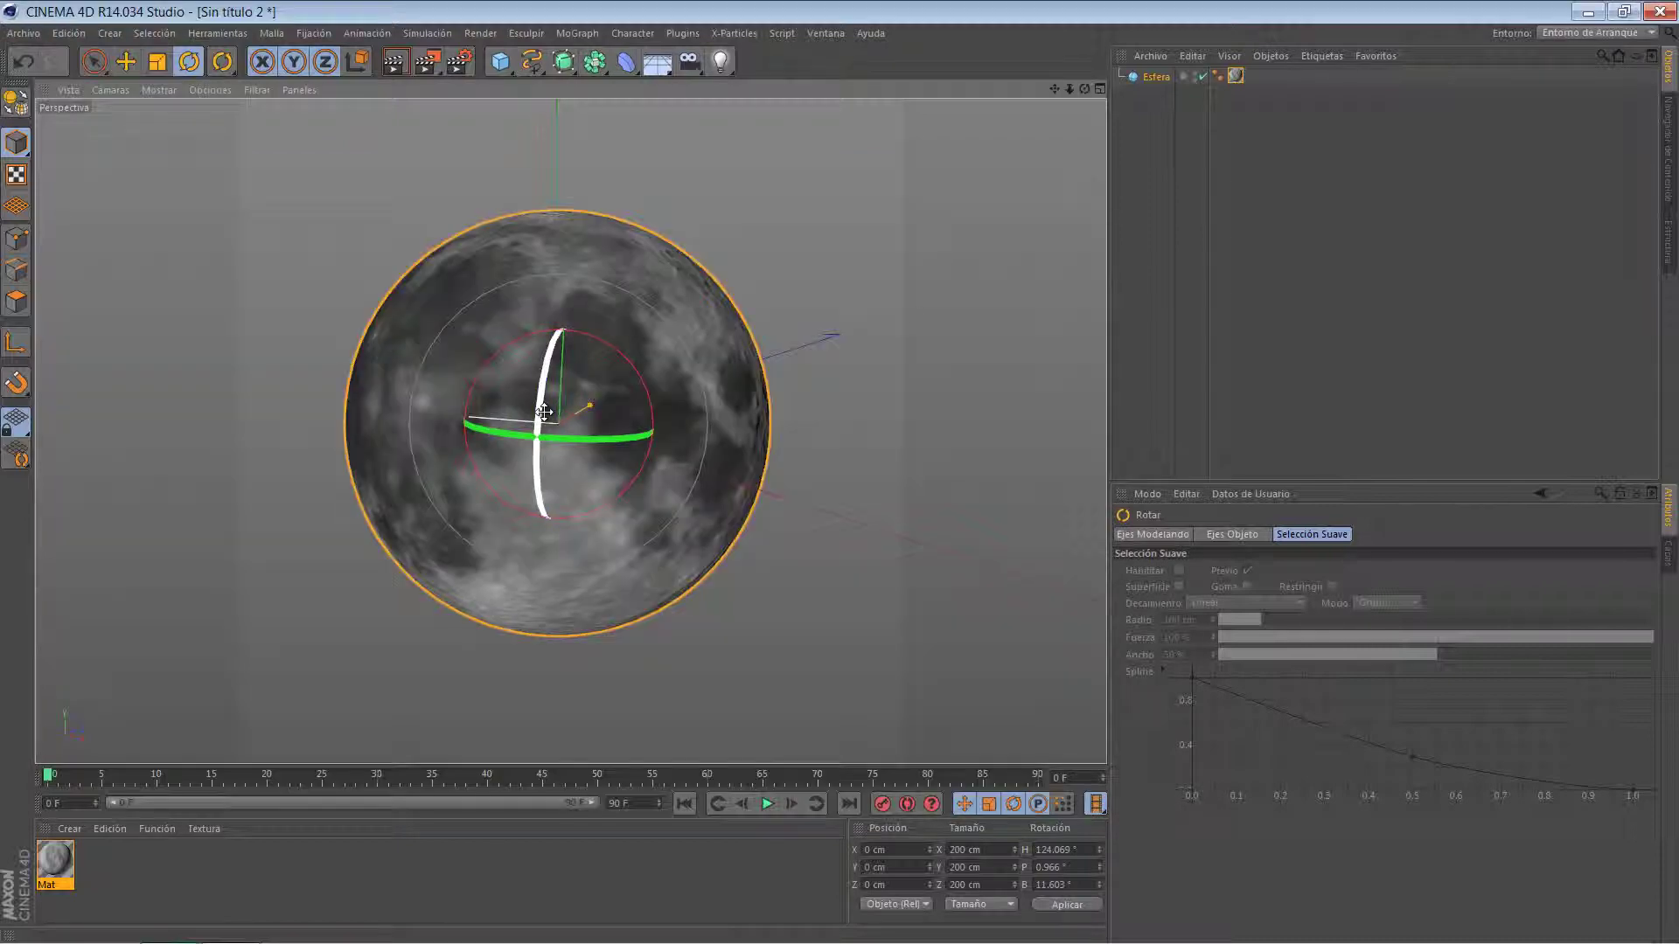
Tilt the sphere further around its bank axis and render it again to check the face.
drag(551, 385, 578, 472)
scroll(624, 482, up, 2)
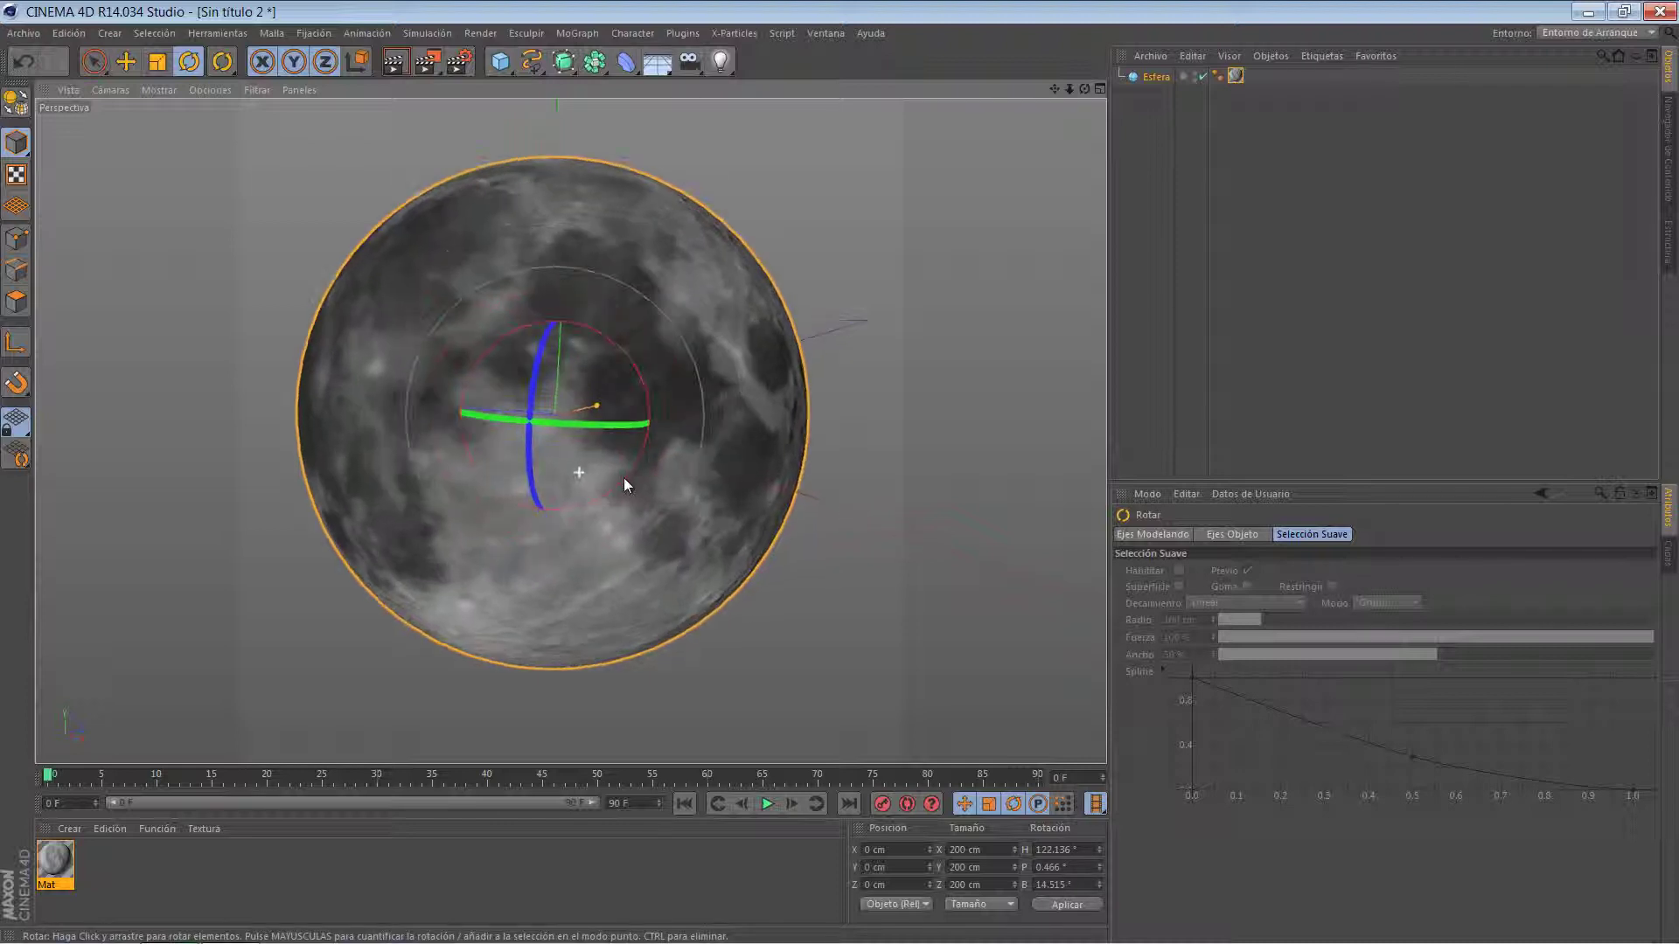
click(426, 61)
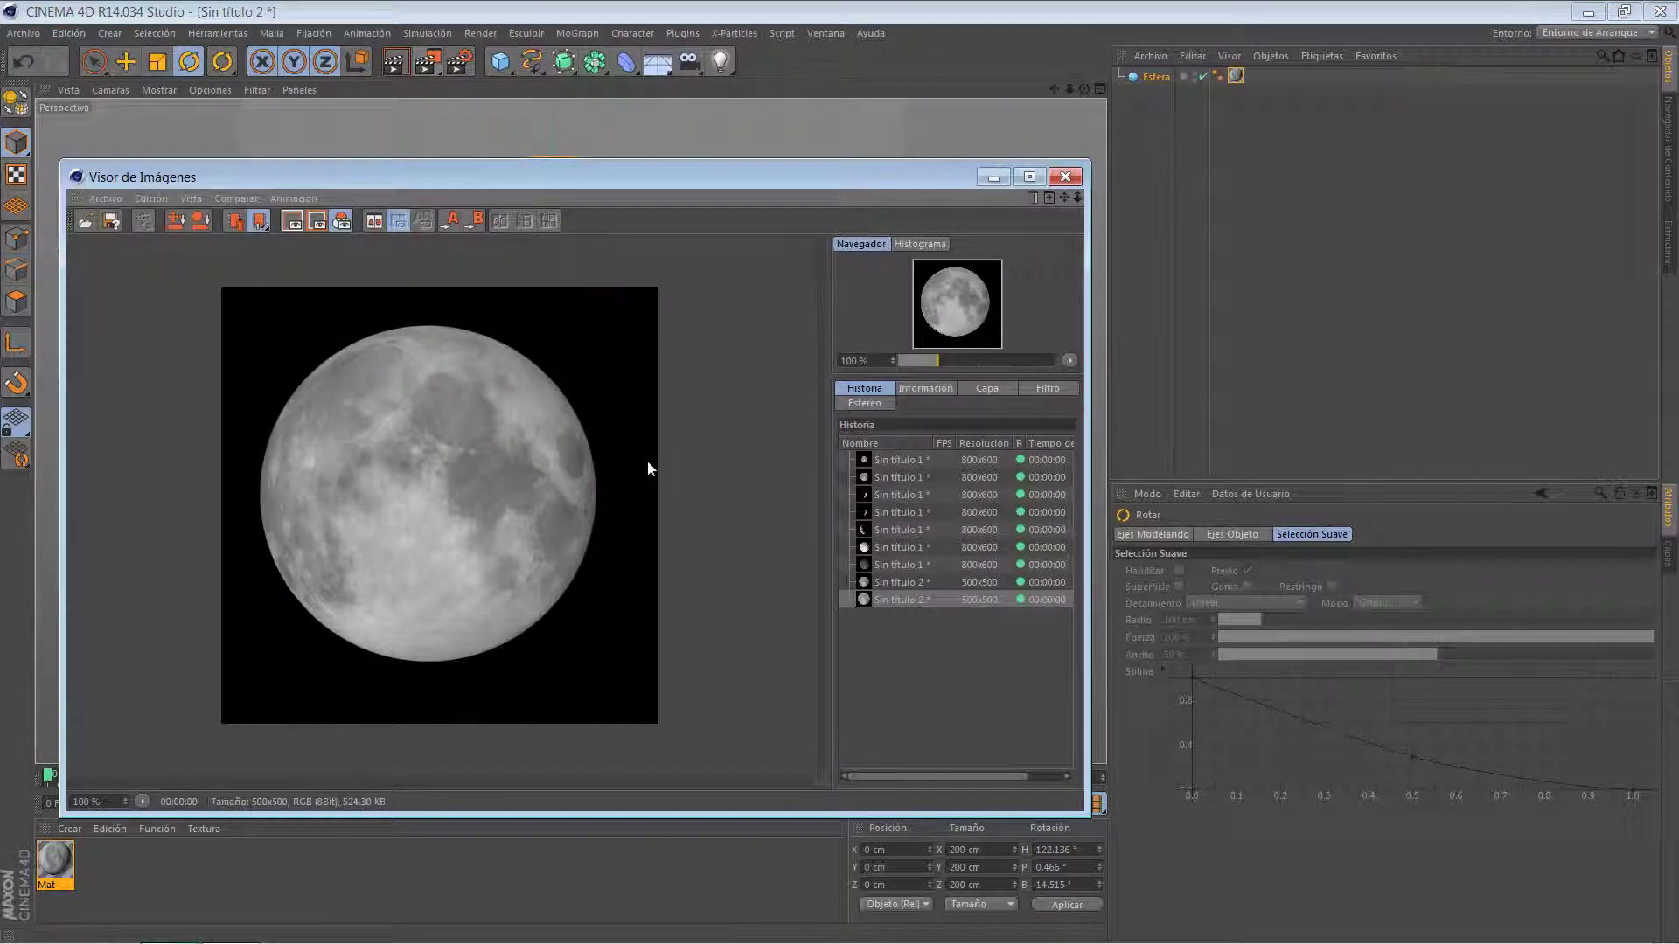
click(1065, 176)
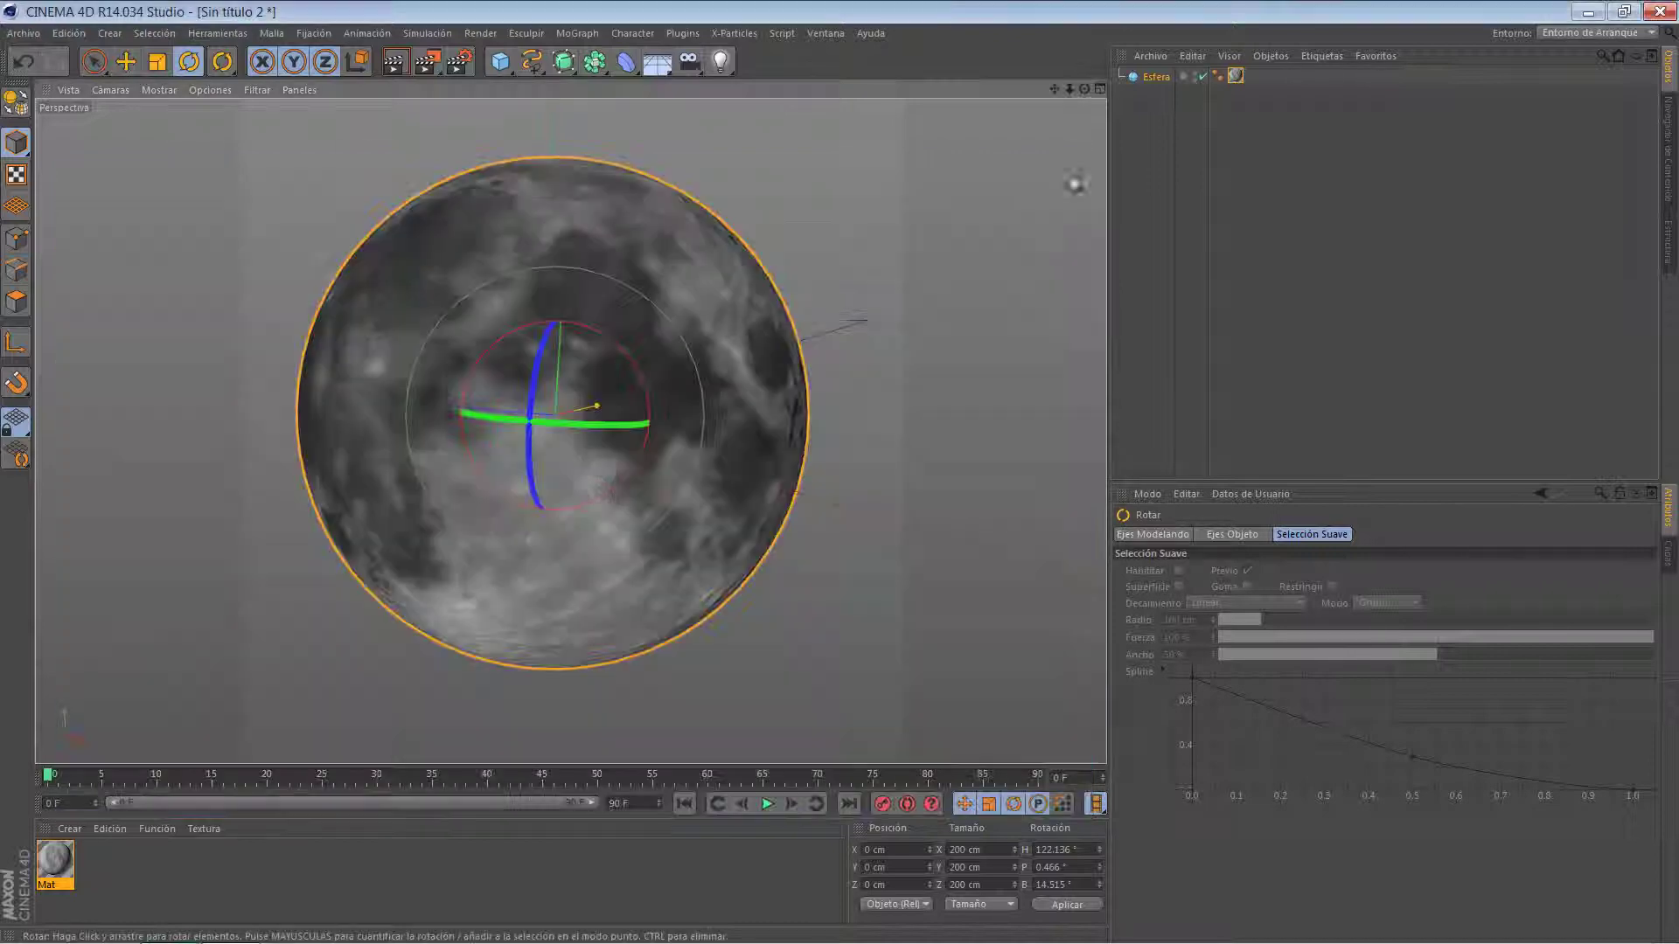
Add a camera and a spot light to the scene and move the light into position.
click(689, 61)
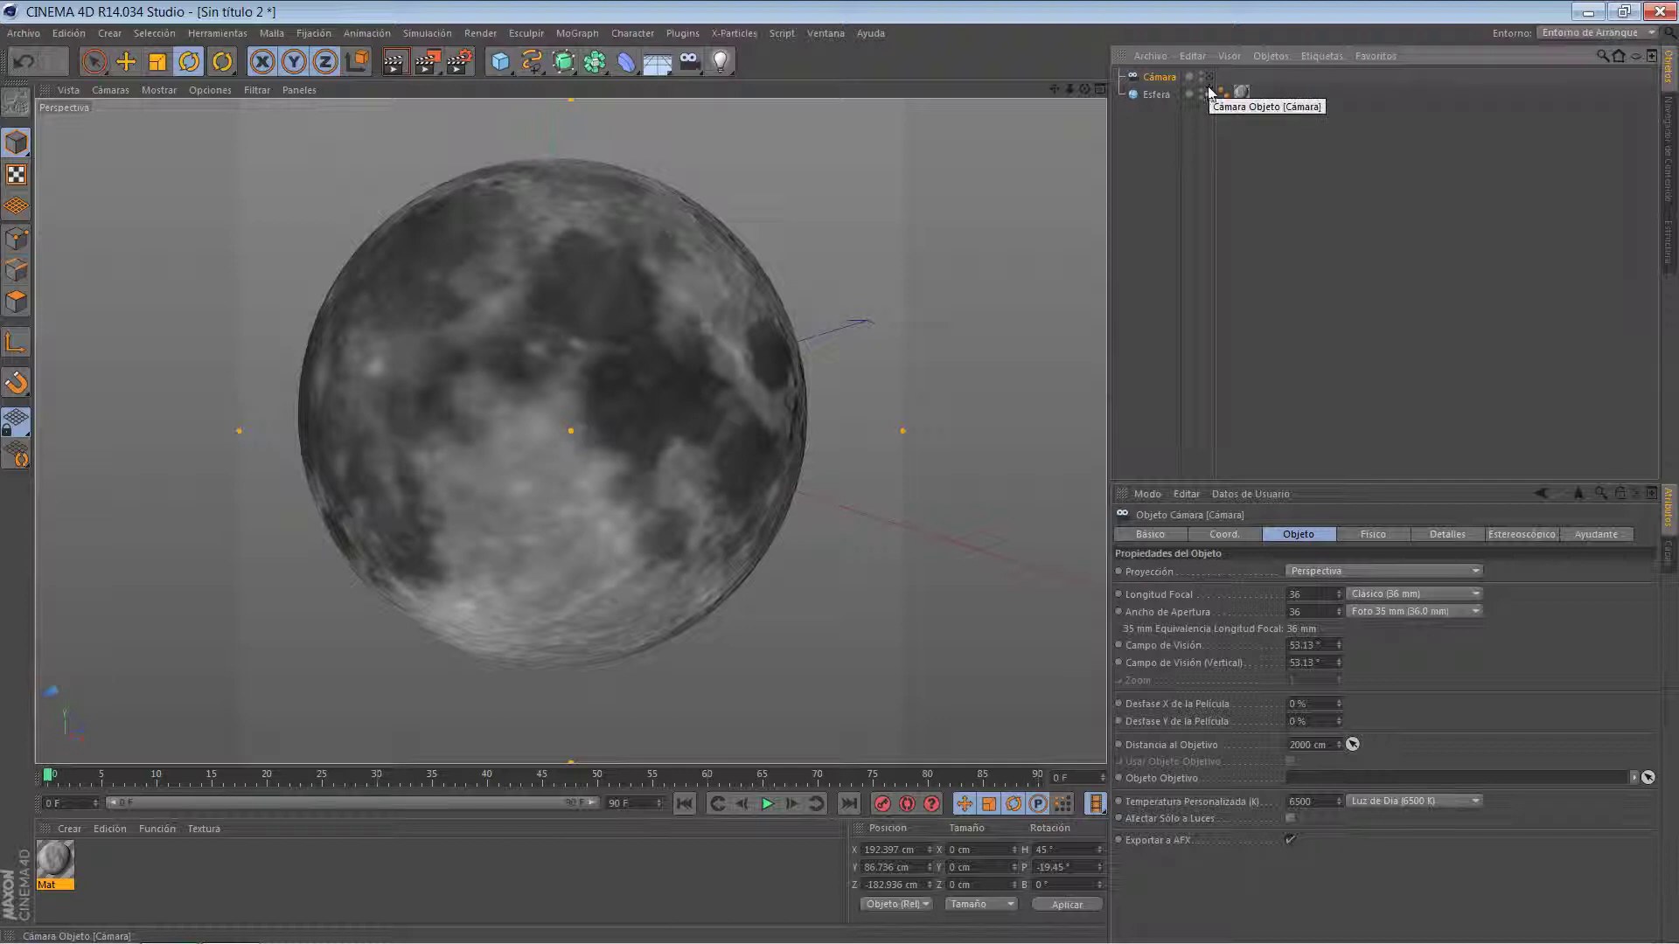
click(720, 63)
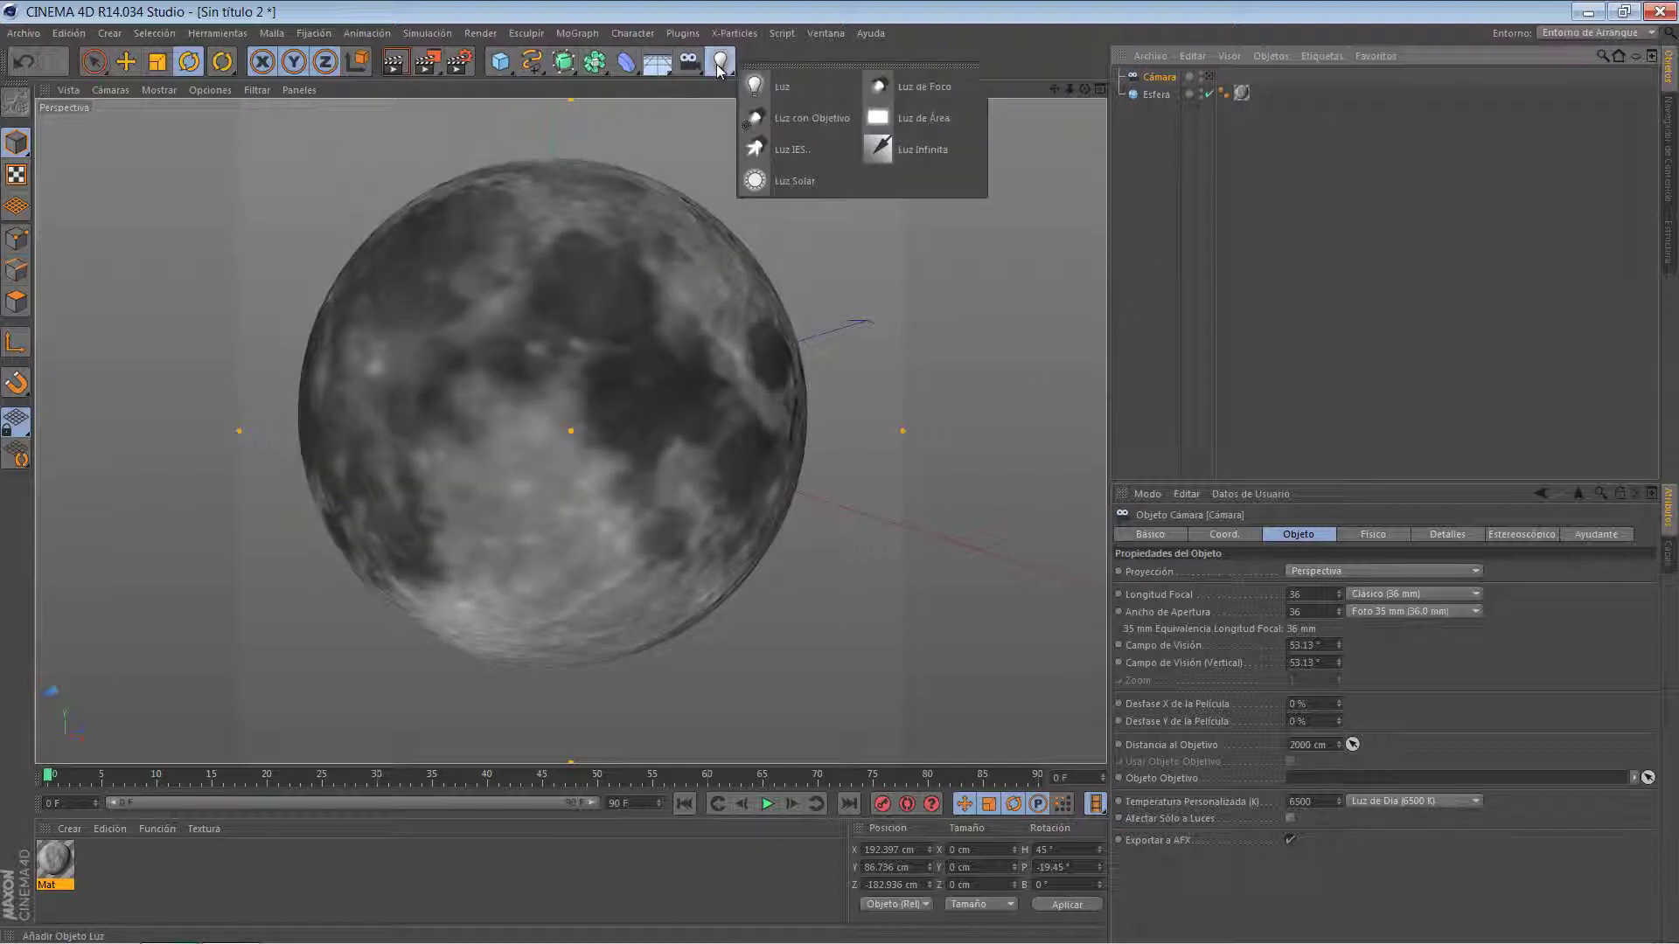
click(926, 87)
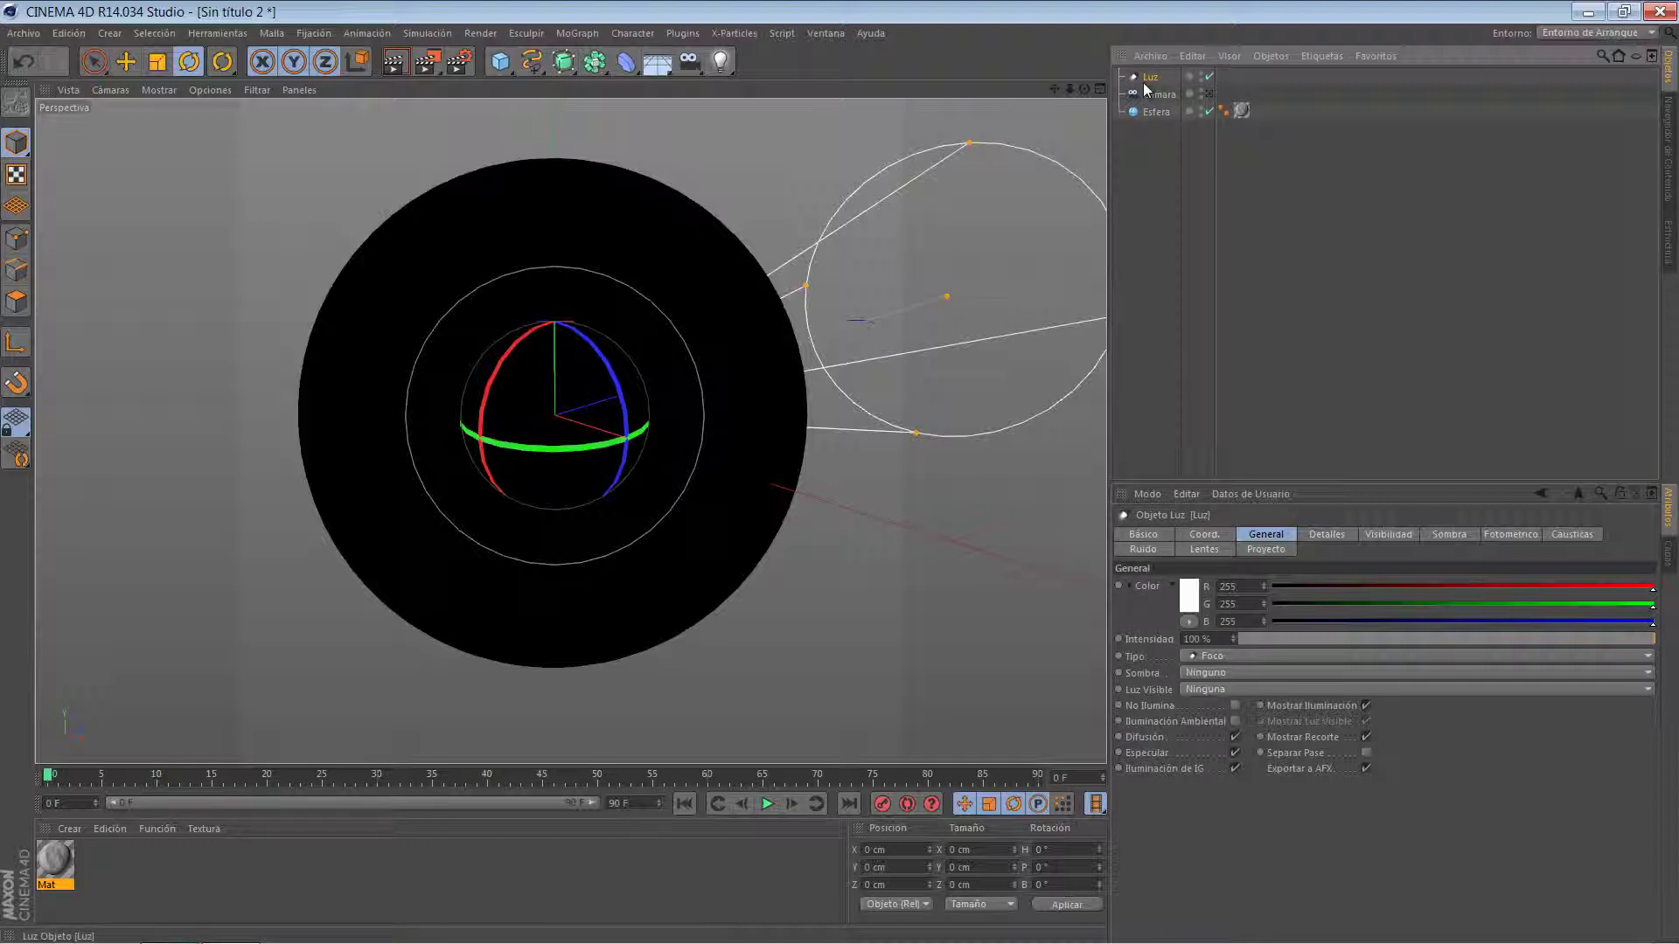
click(127, 63)
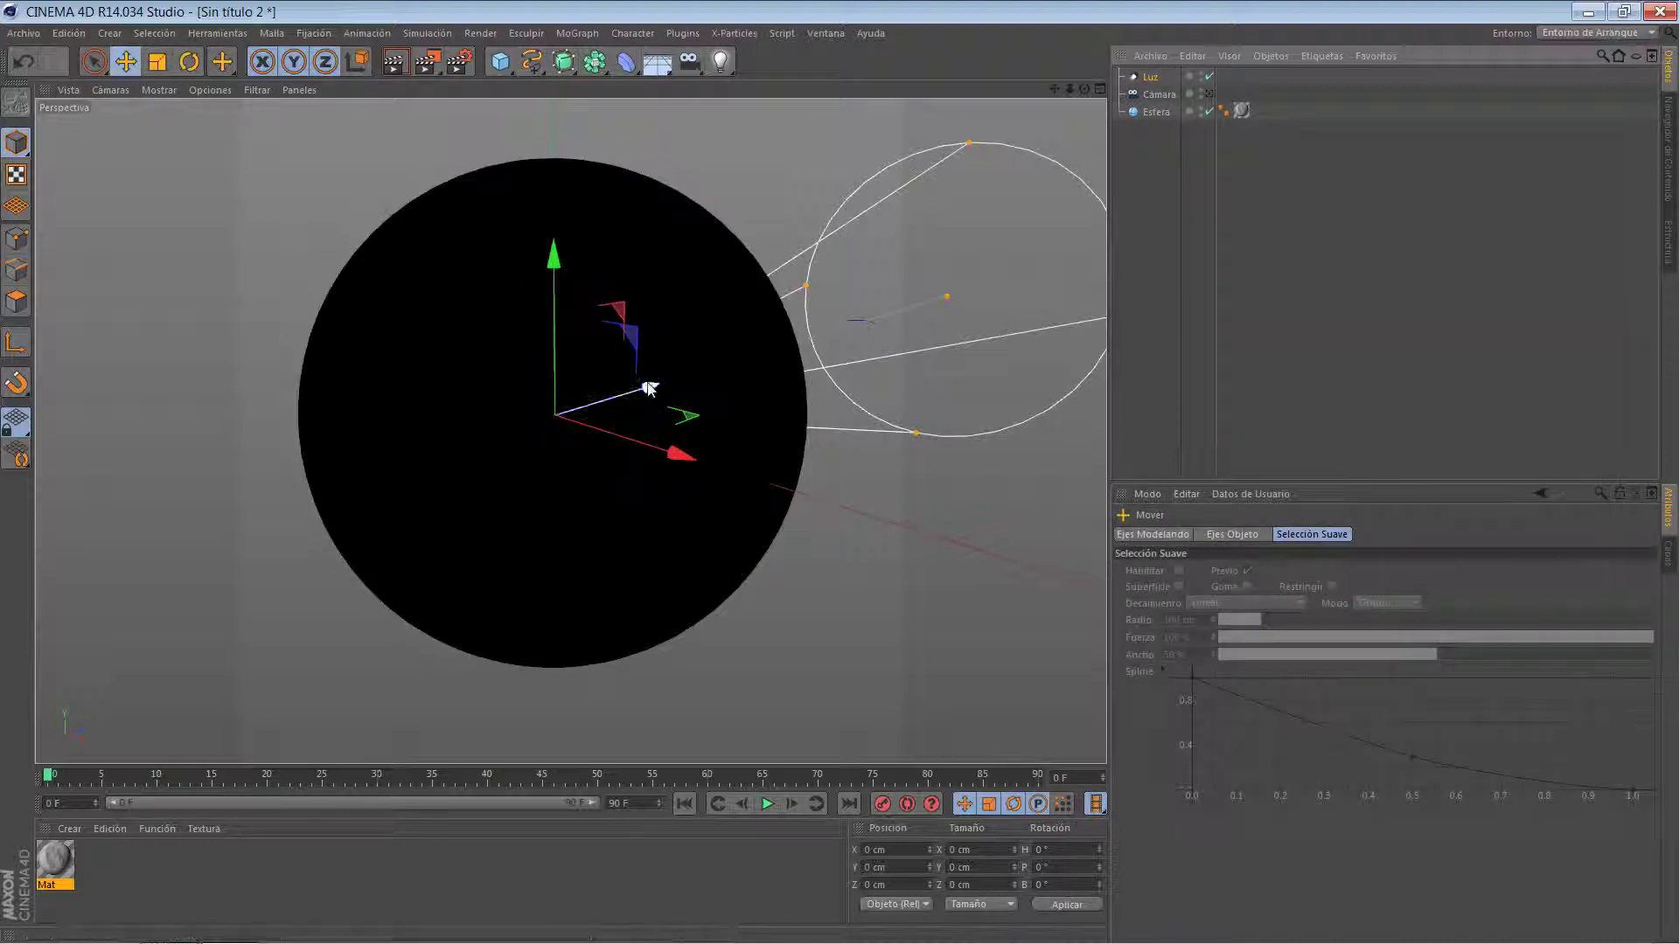
drag(644, 386, 831, 475)
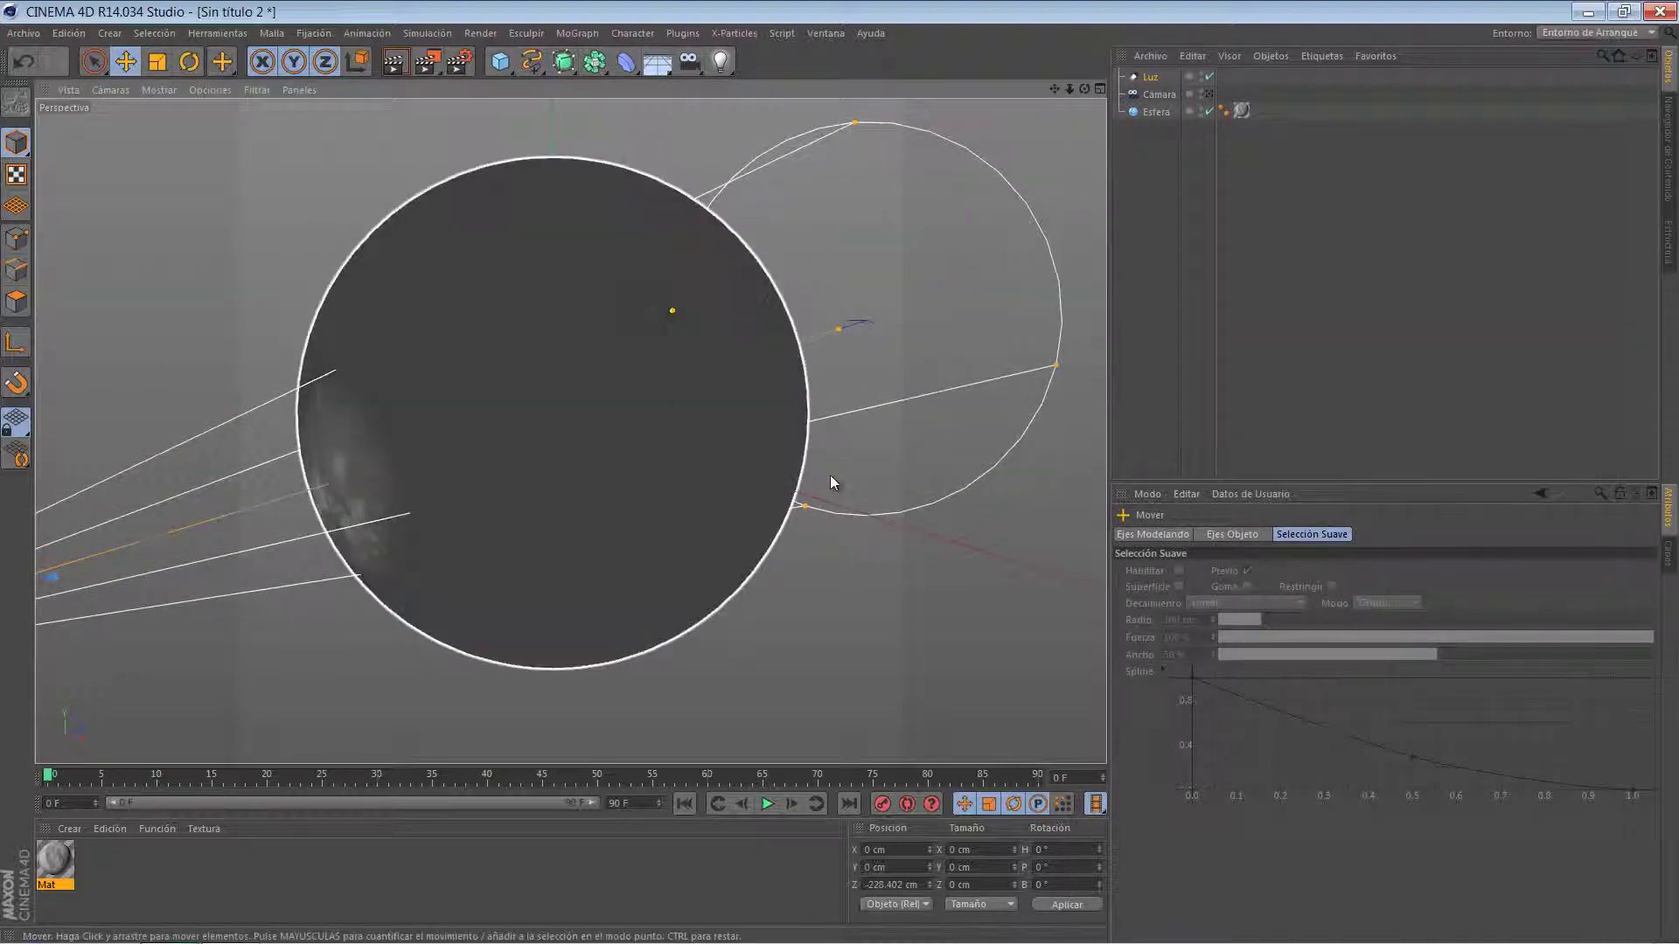
scroll(691, 584, down, 5)
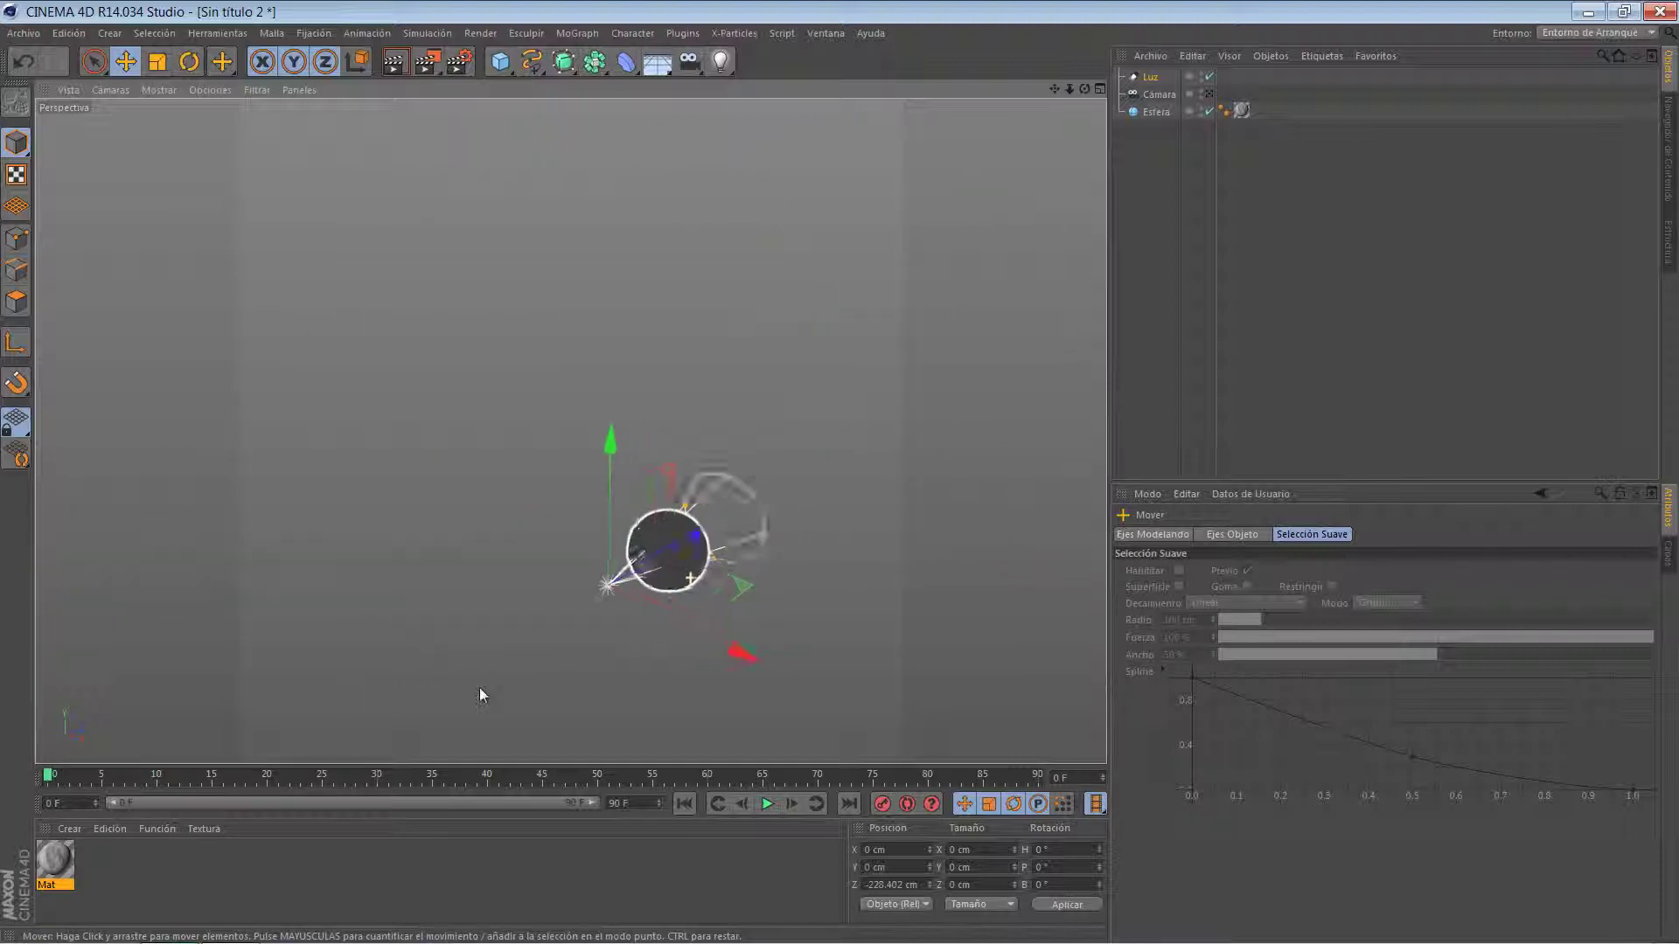
With Herramienta Iluminar, drag on the sphere to aim the spotlight onto the moon.
click(222, 33)
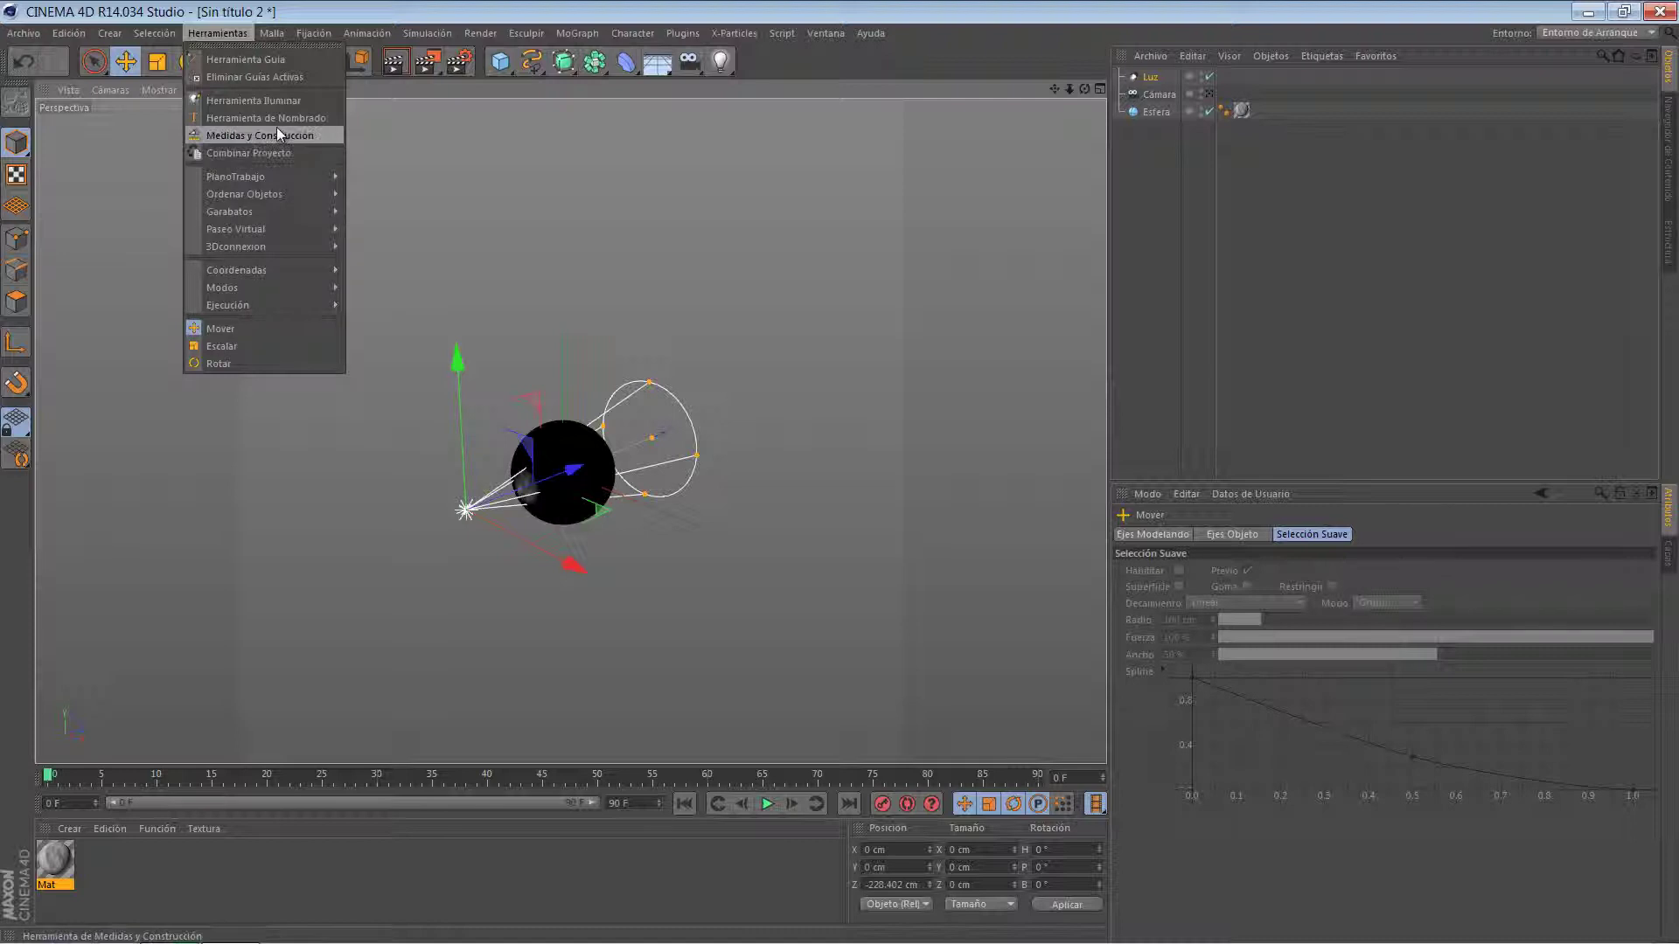
click(264, 99)
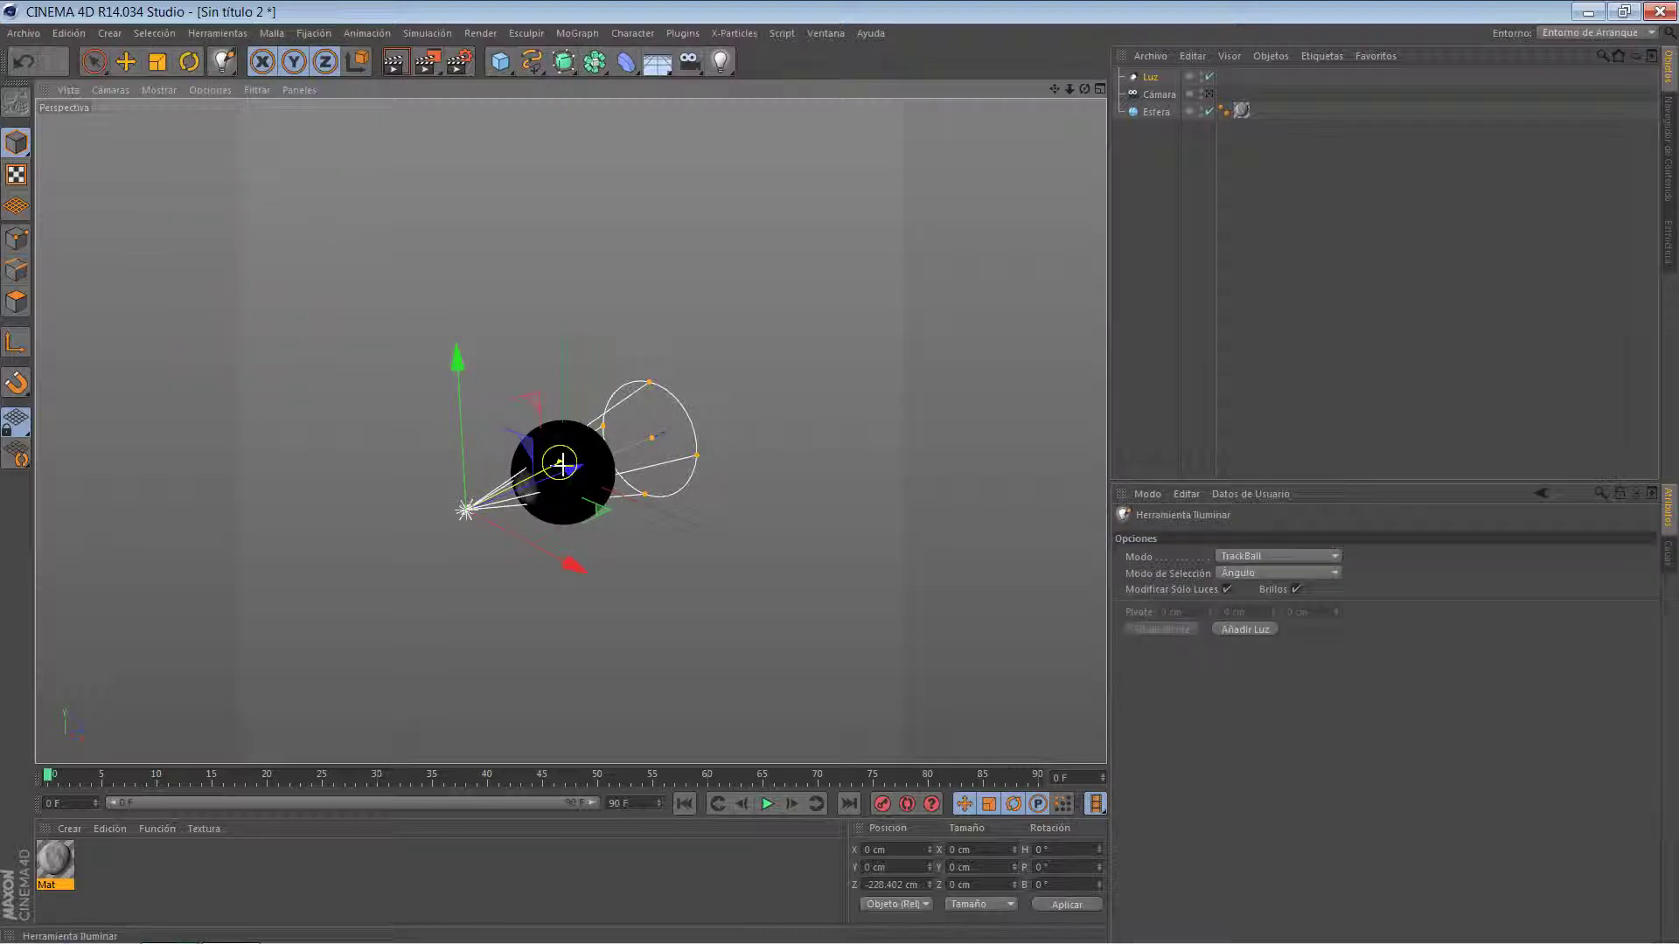
mouse_move(561, 463)
mouse_down()
mouse_move(549, 451)
mouse_move(578, 472)
mouse_move(557, 461)
mouse_move(844, 475)
mouse_up()
key(ctrl+z)
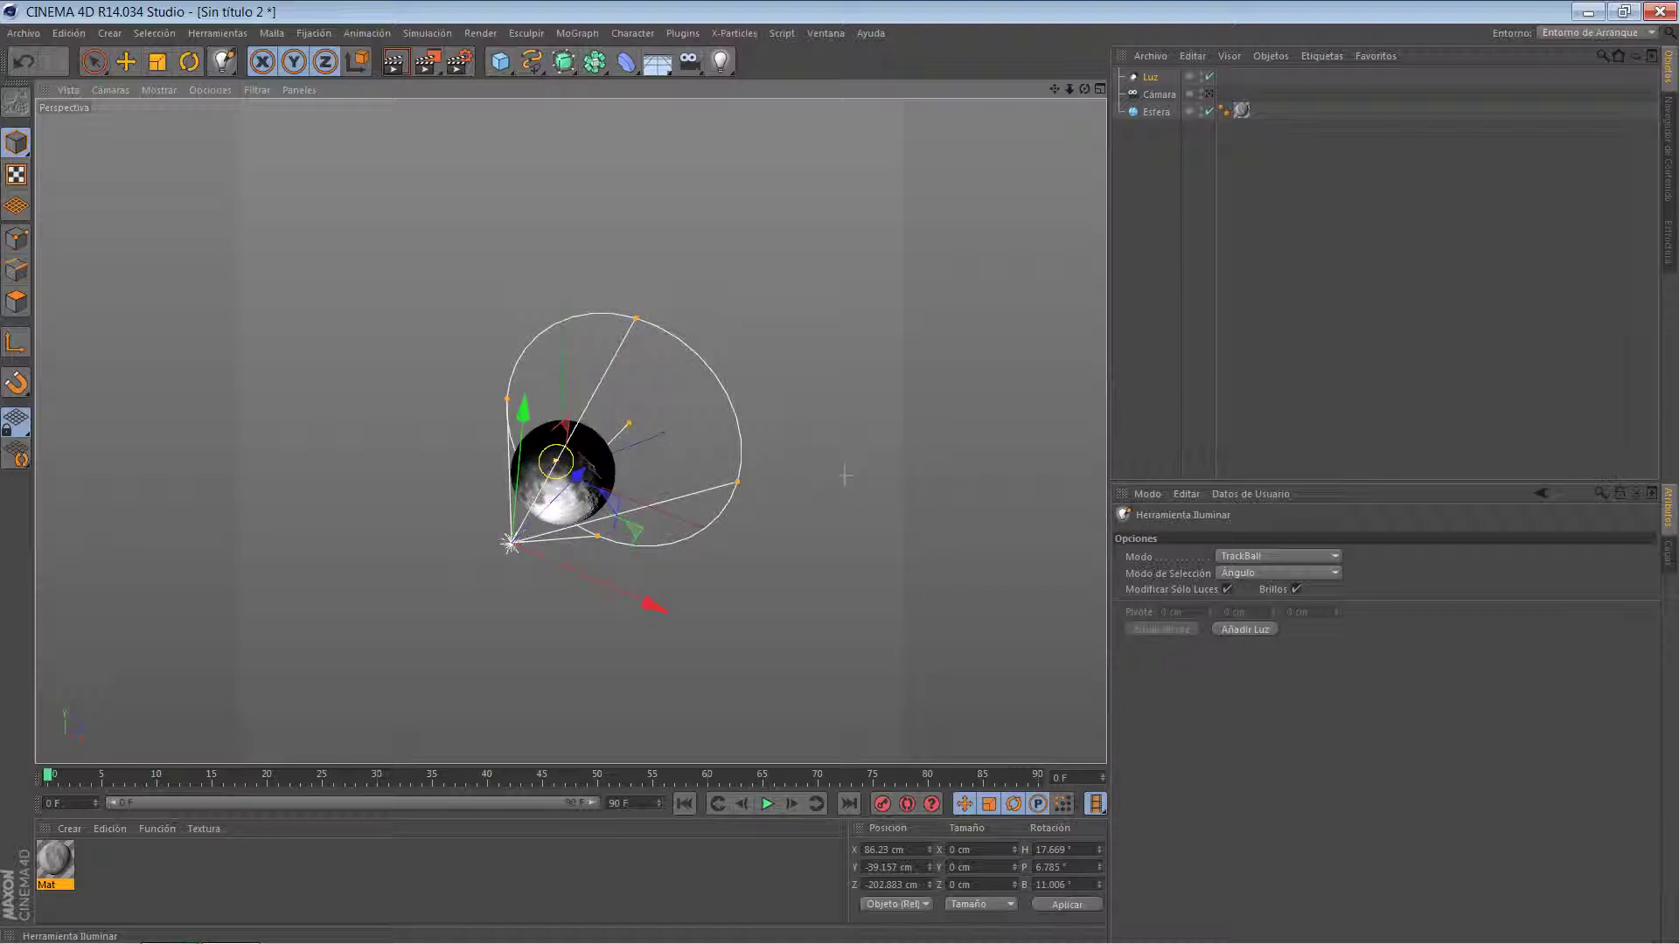
drag(556, 461, 532, 479)
drag(843, 472, 845, 476)
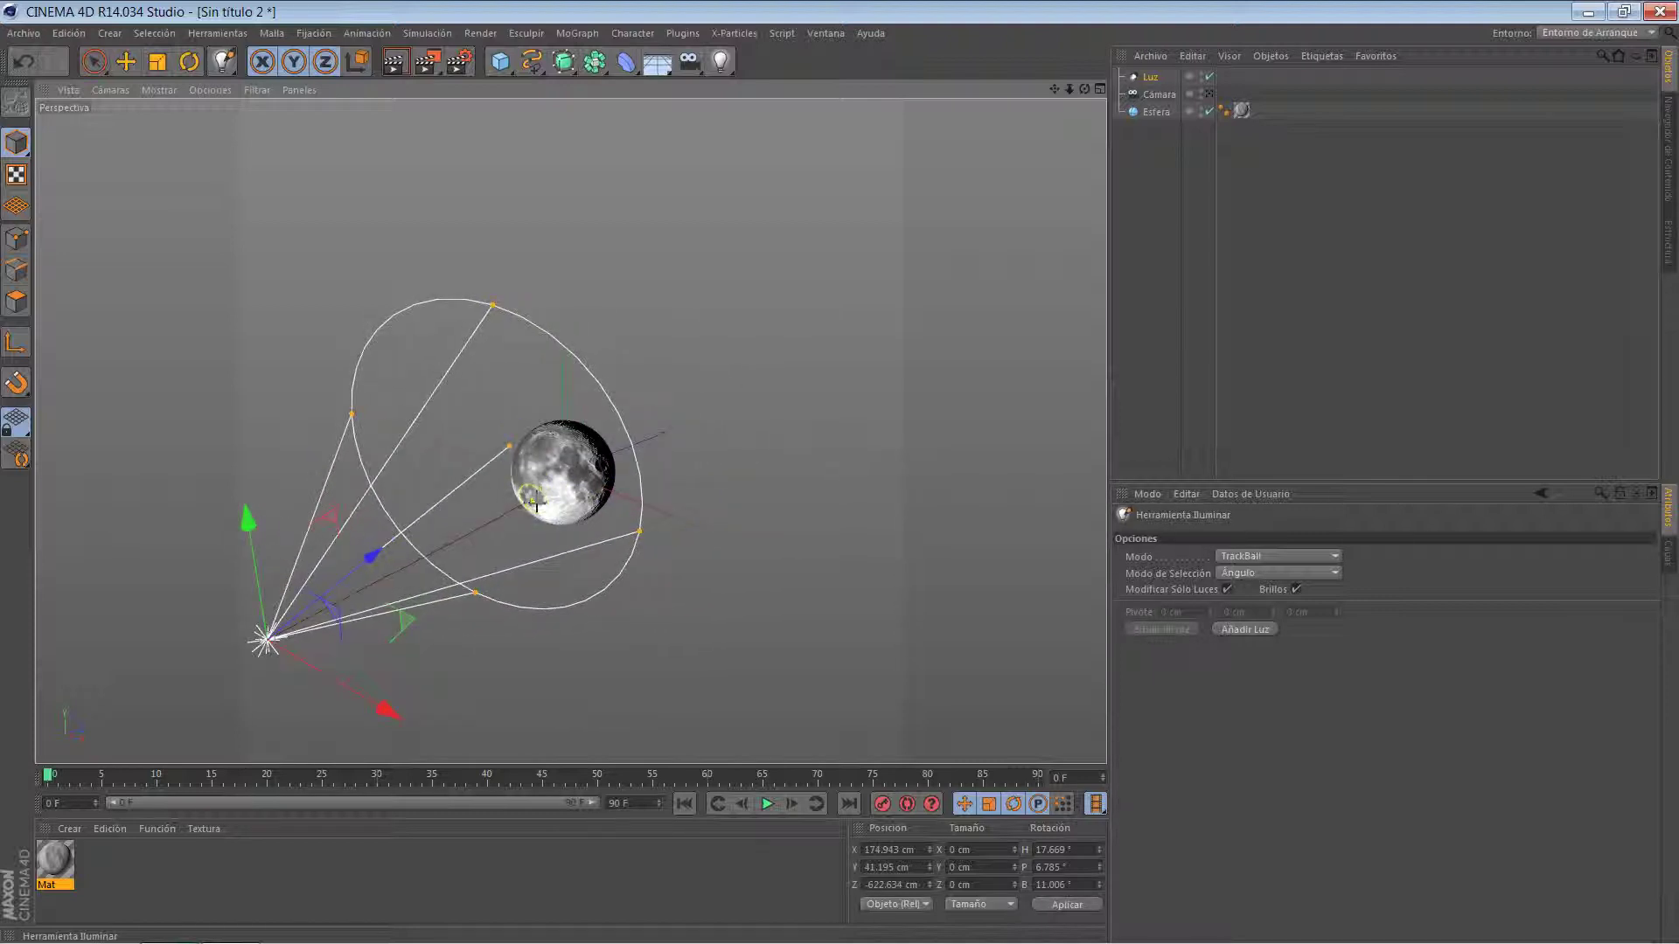
mouse_move(535, 505)
mouse_down()
mouse_move(455, 506)
mouse_move(575, 511)
mouse_move(776, 455)
mouse_move(534, 480)
mouse_up()
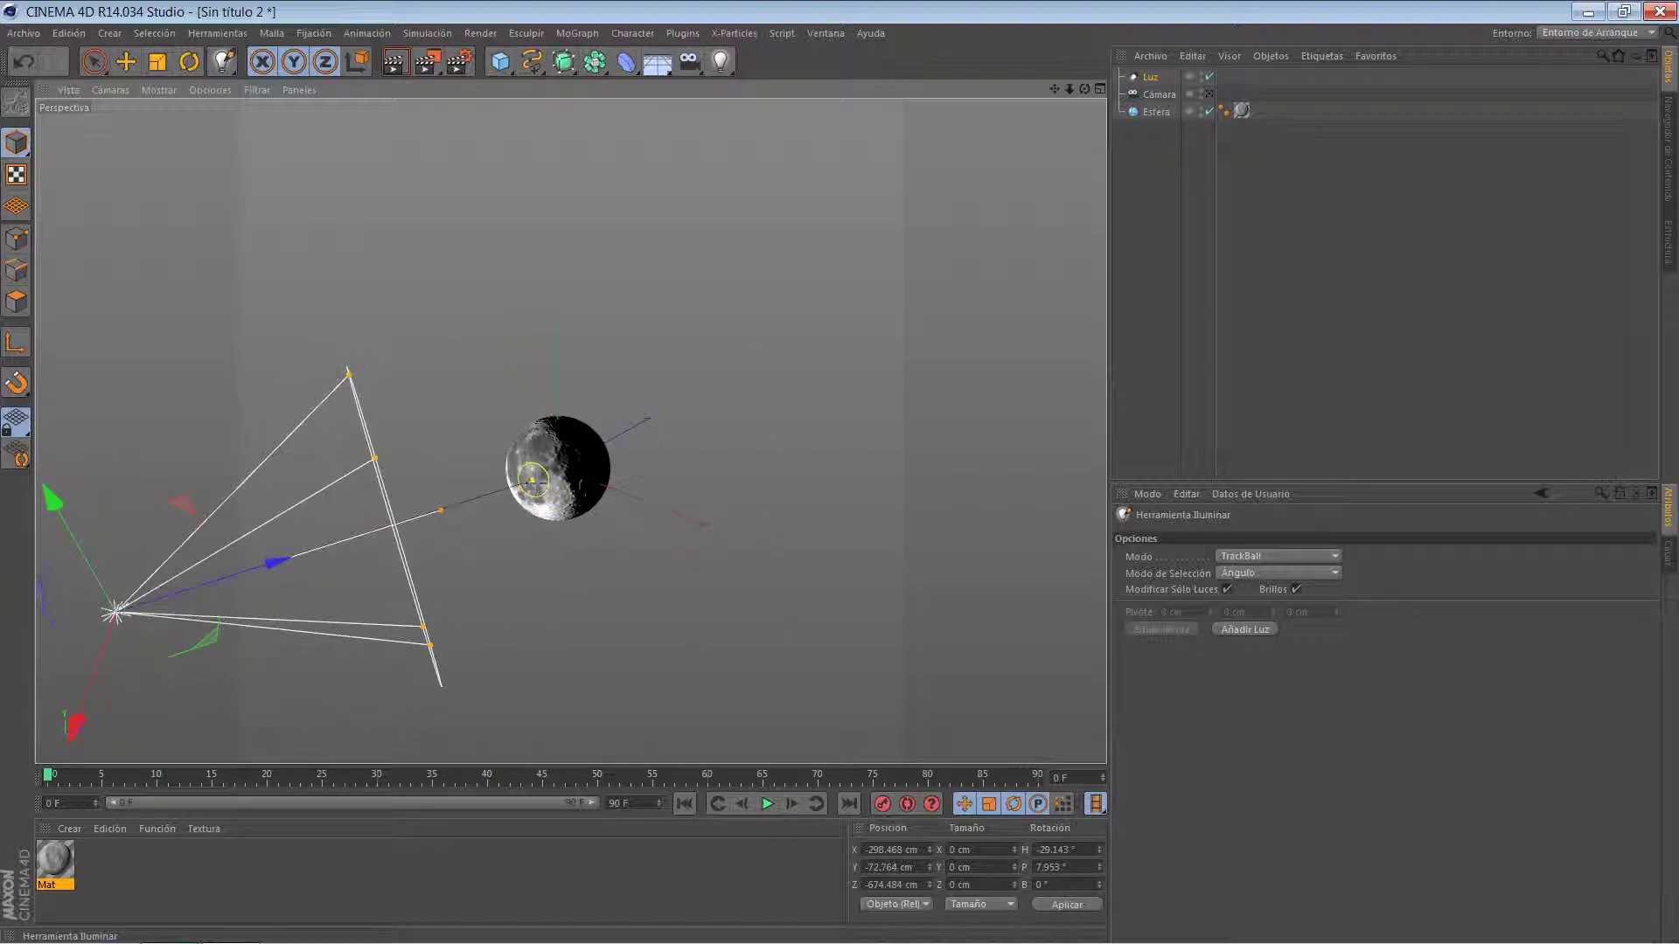
Swing the spotlight toward the moon's right edge so only a crescent stays lit.
scroll(533, 480, up, 3)
scroll(669, 524, down, 2)
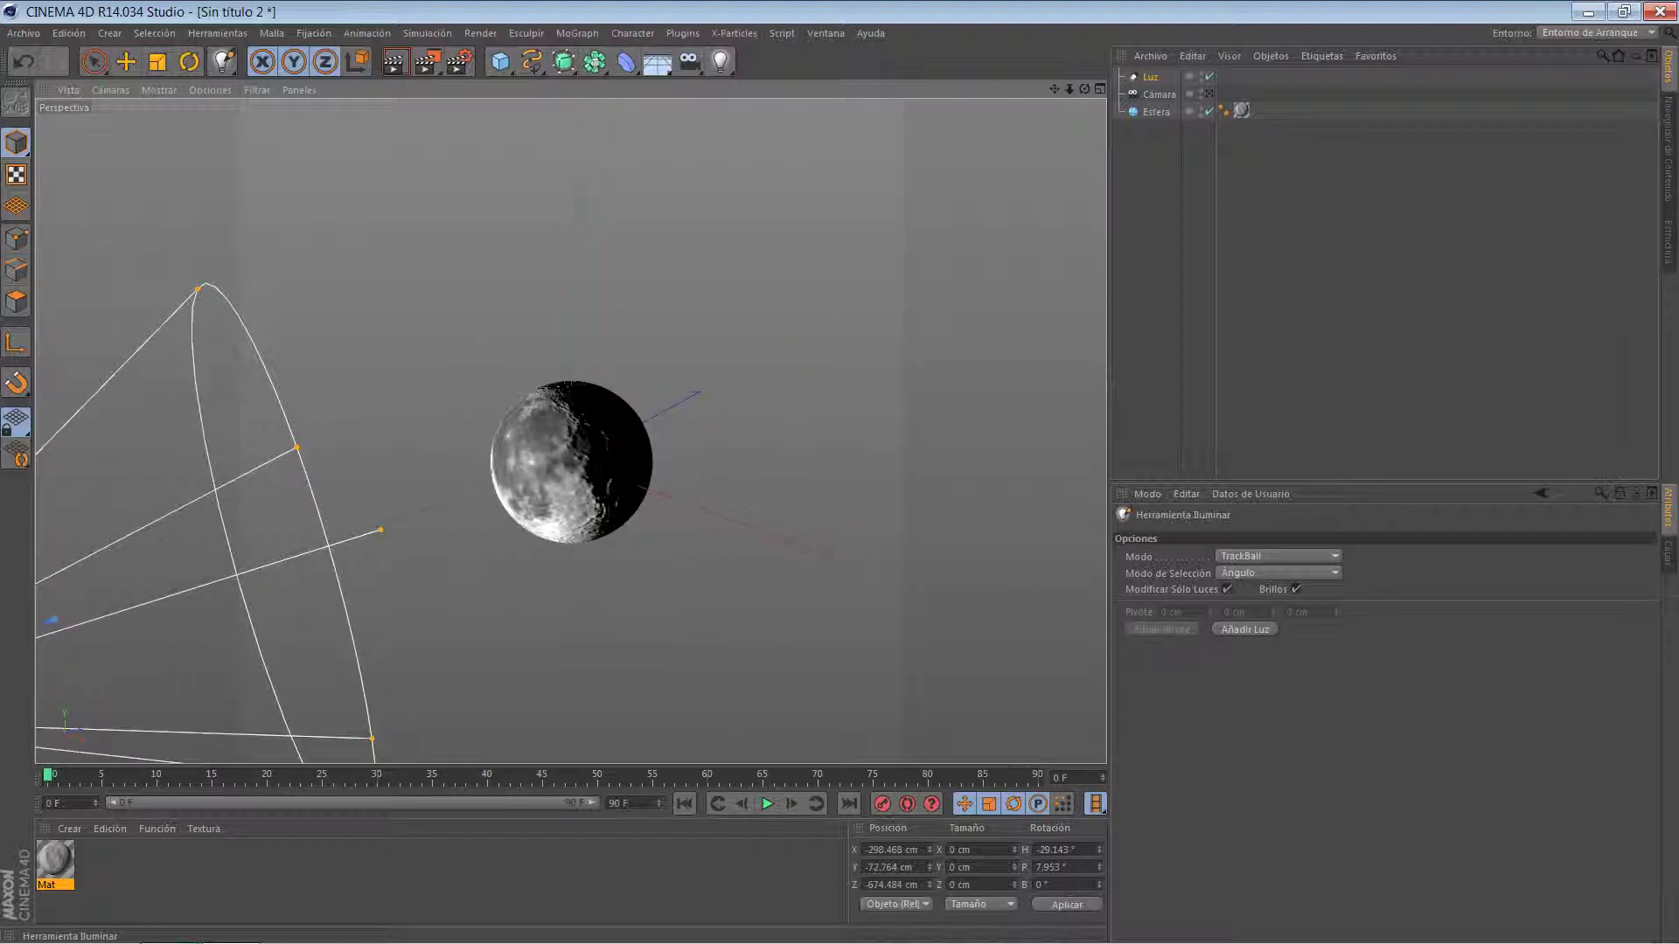
mouse_move(520, 477)
mouse_down()
mouse_move(505, 473)
mouse_move(647, 460)
mouse_up()
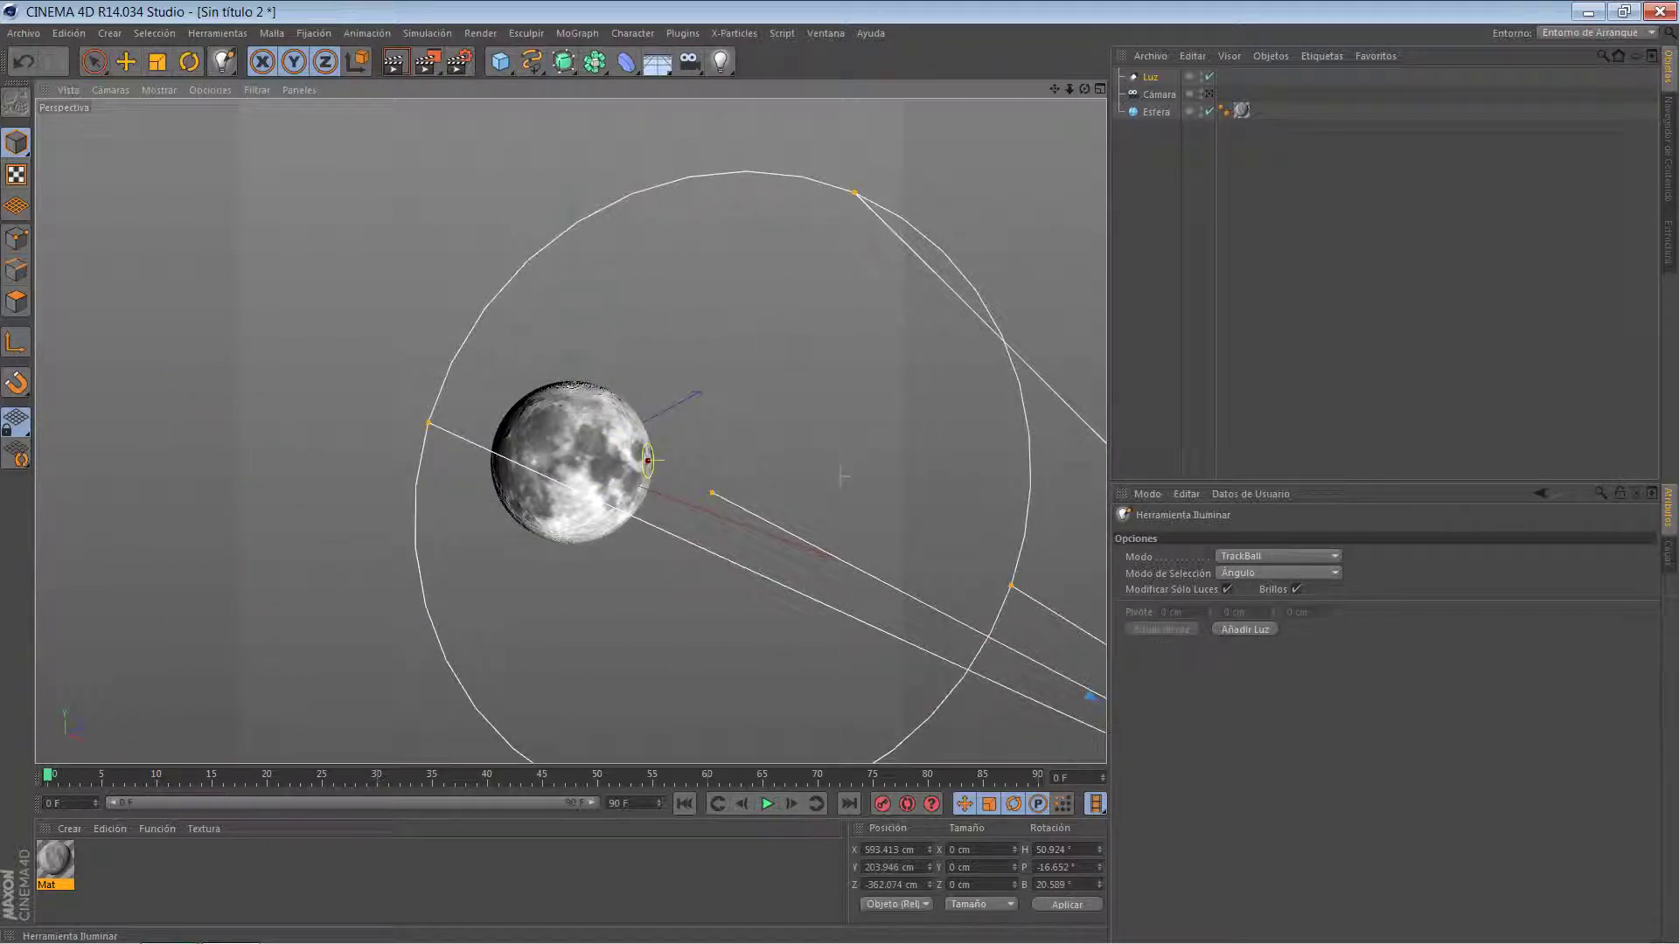
drag(648, 460, 712, 460)
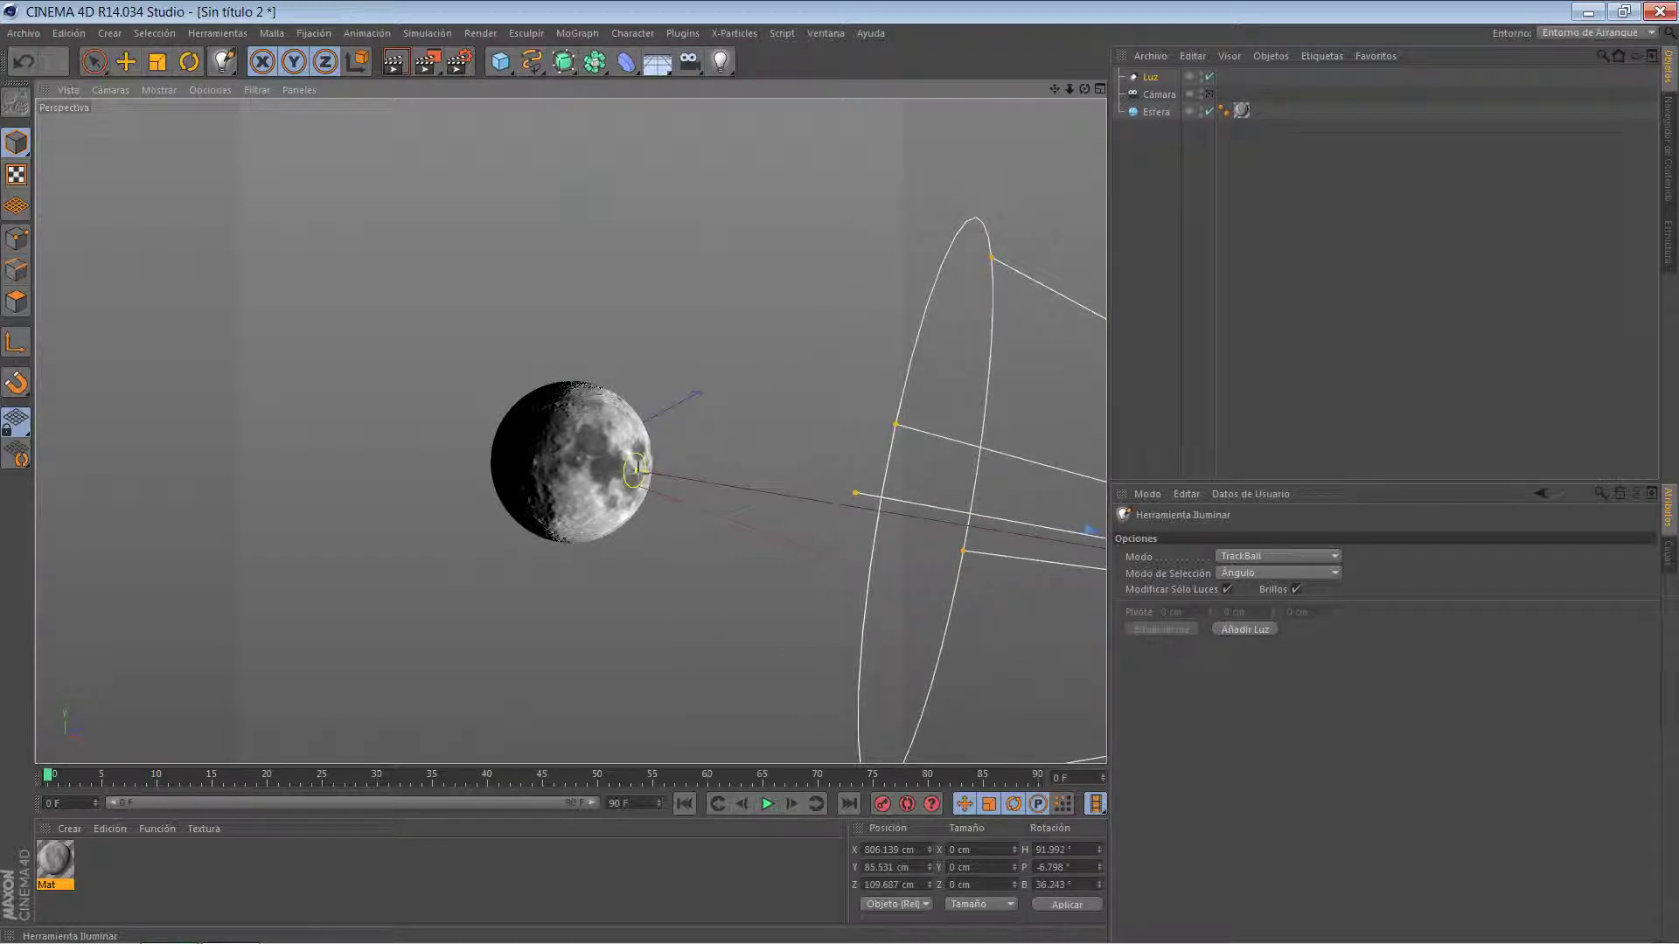
mouse_move(636, 471)
mouse_down()
mouse_move(722, 468)
mouse_move(654, 477)
mouse_up()
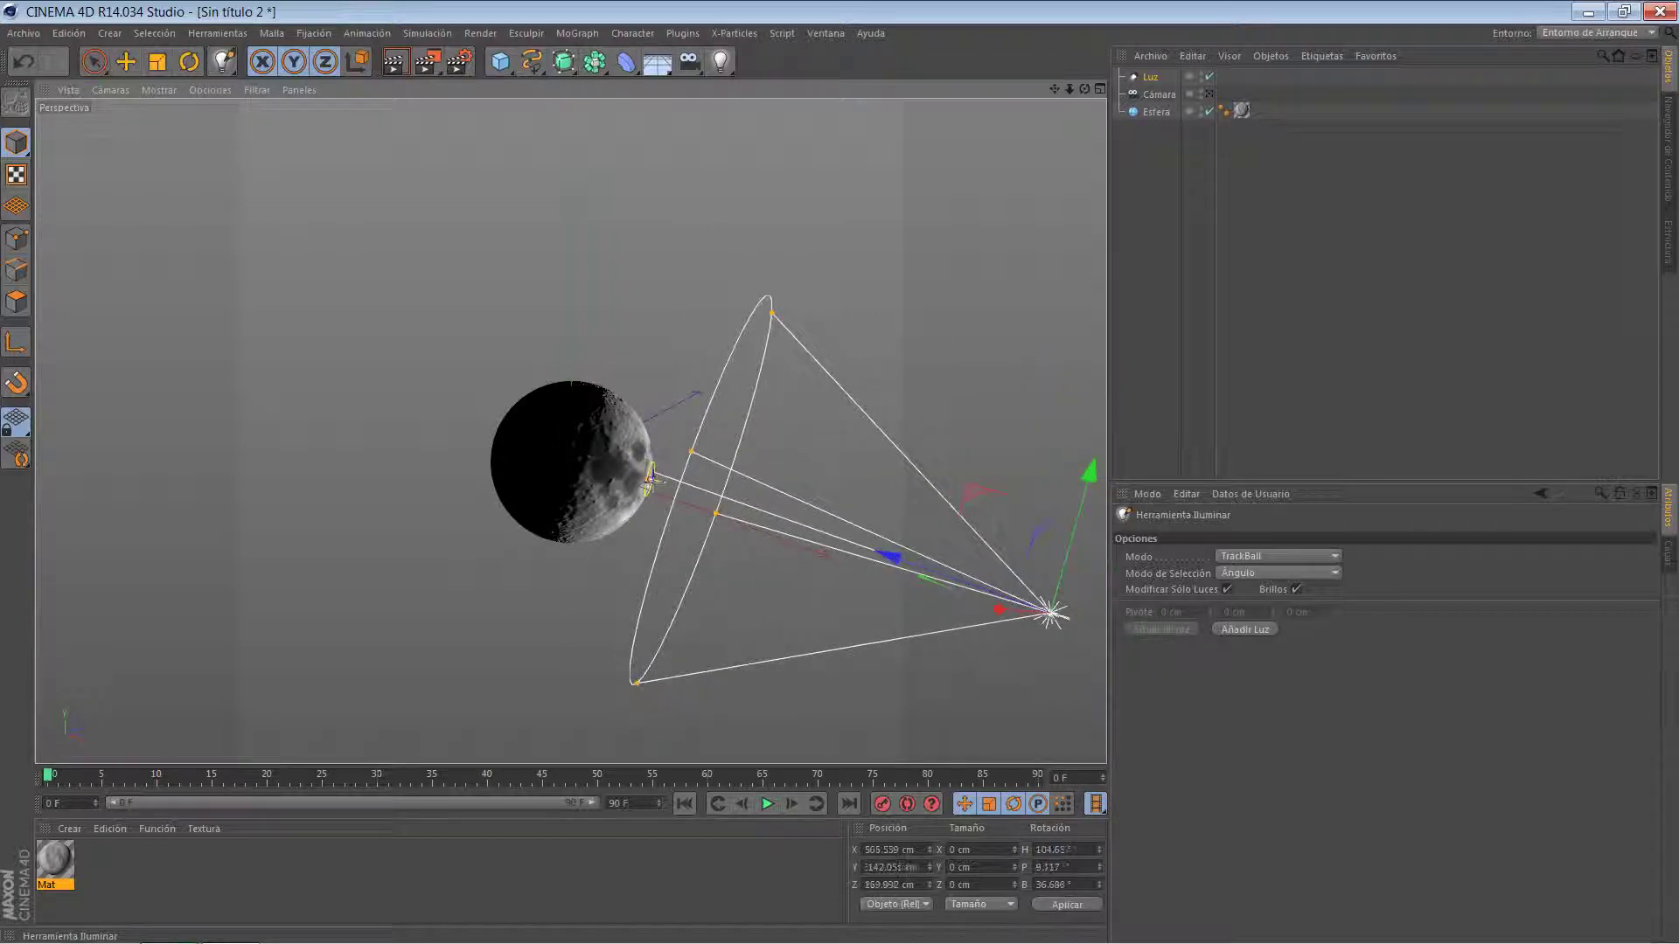
scroll(617, 476, up, 3)
scroll(616, 475, up, 1)
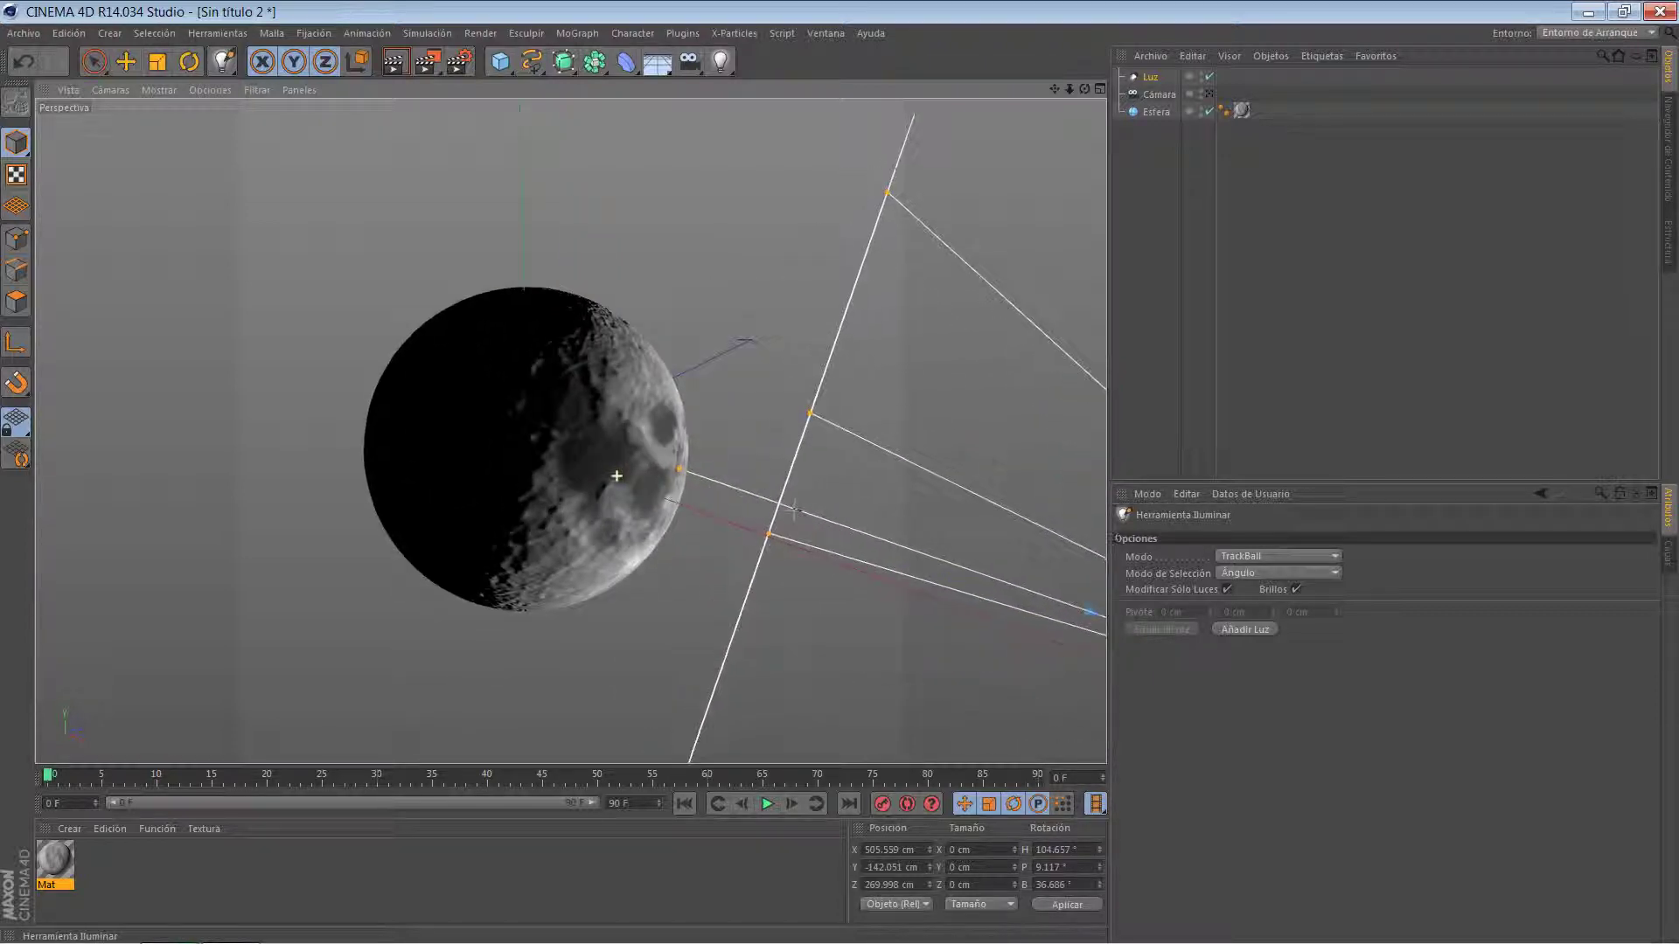
Set the spotlight's Desvanecimiento to Cuadrado Inverso (physically accurate falloff).
click(1151, 77)
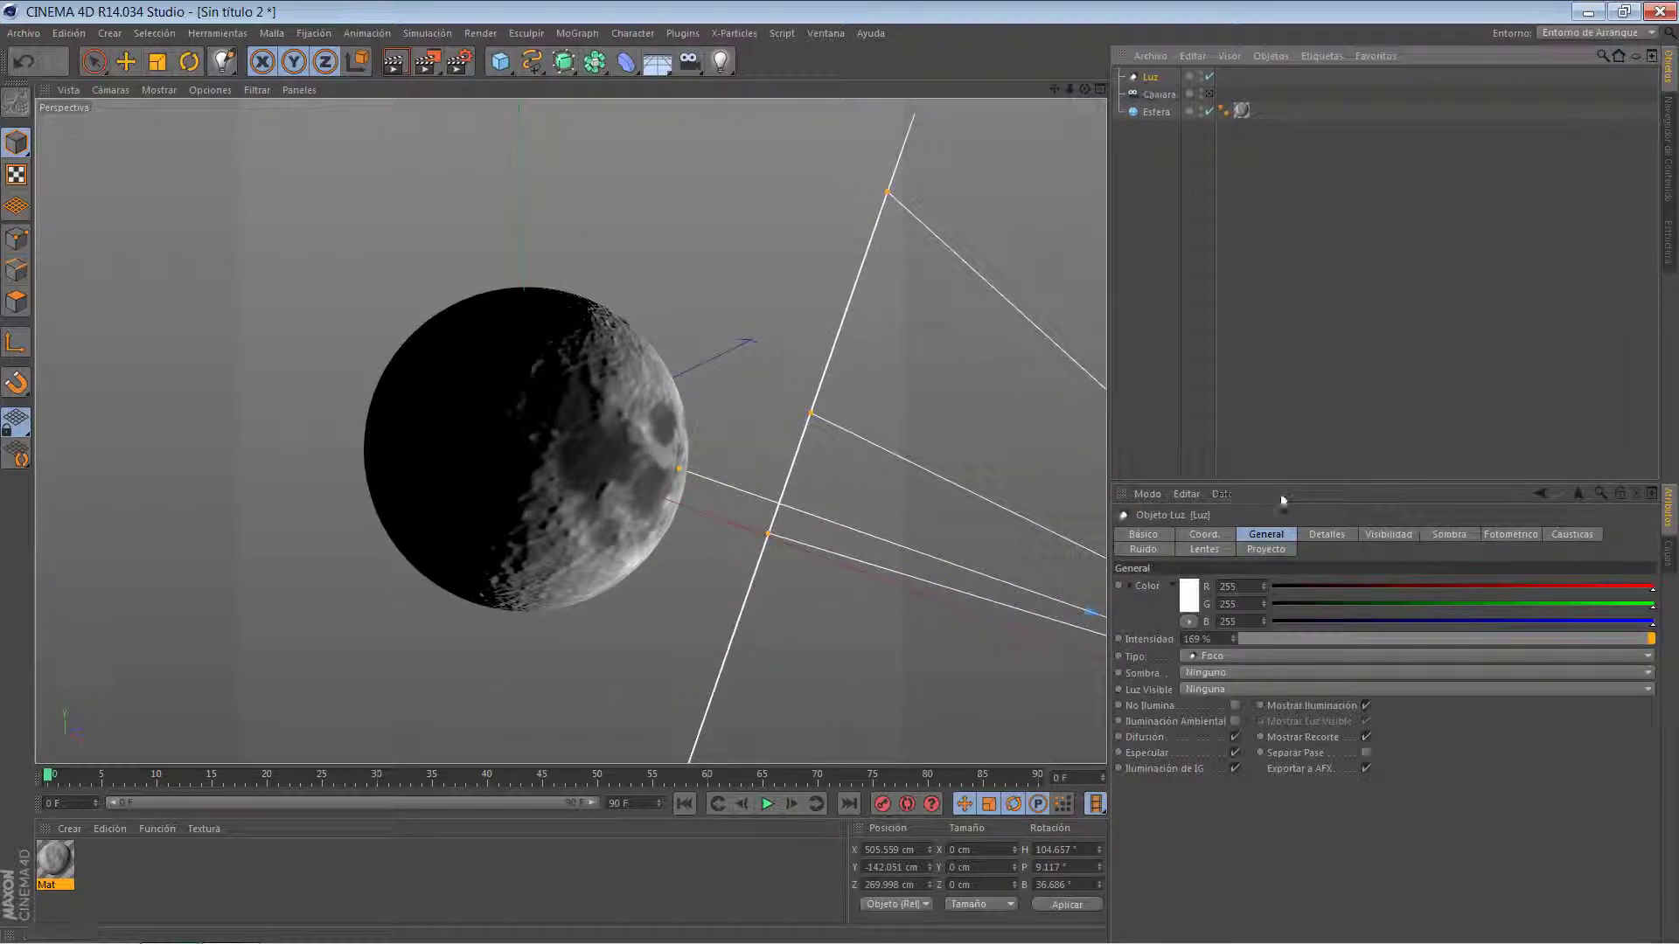
click(1333, 533)
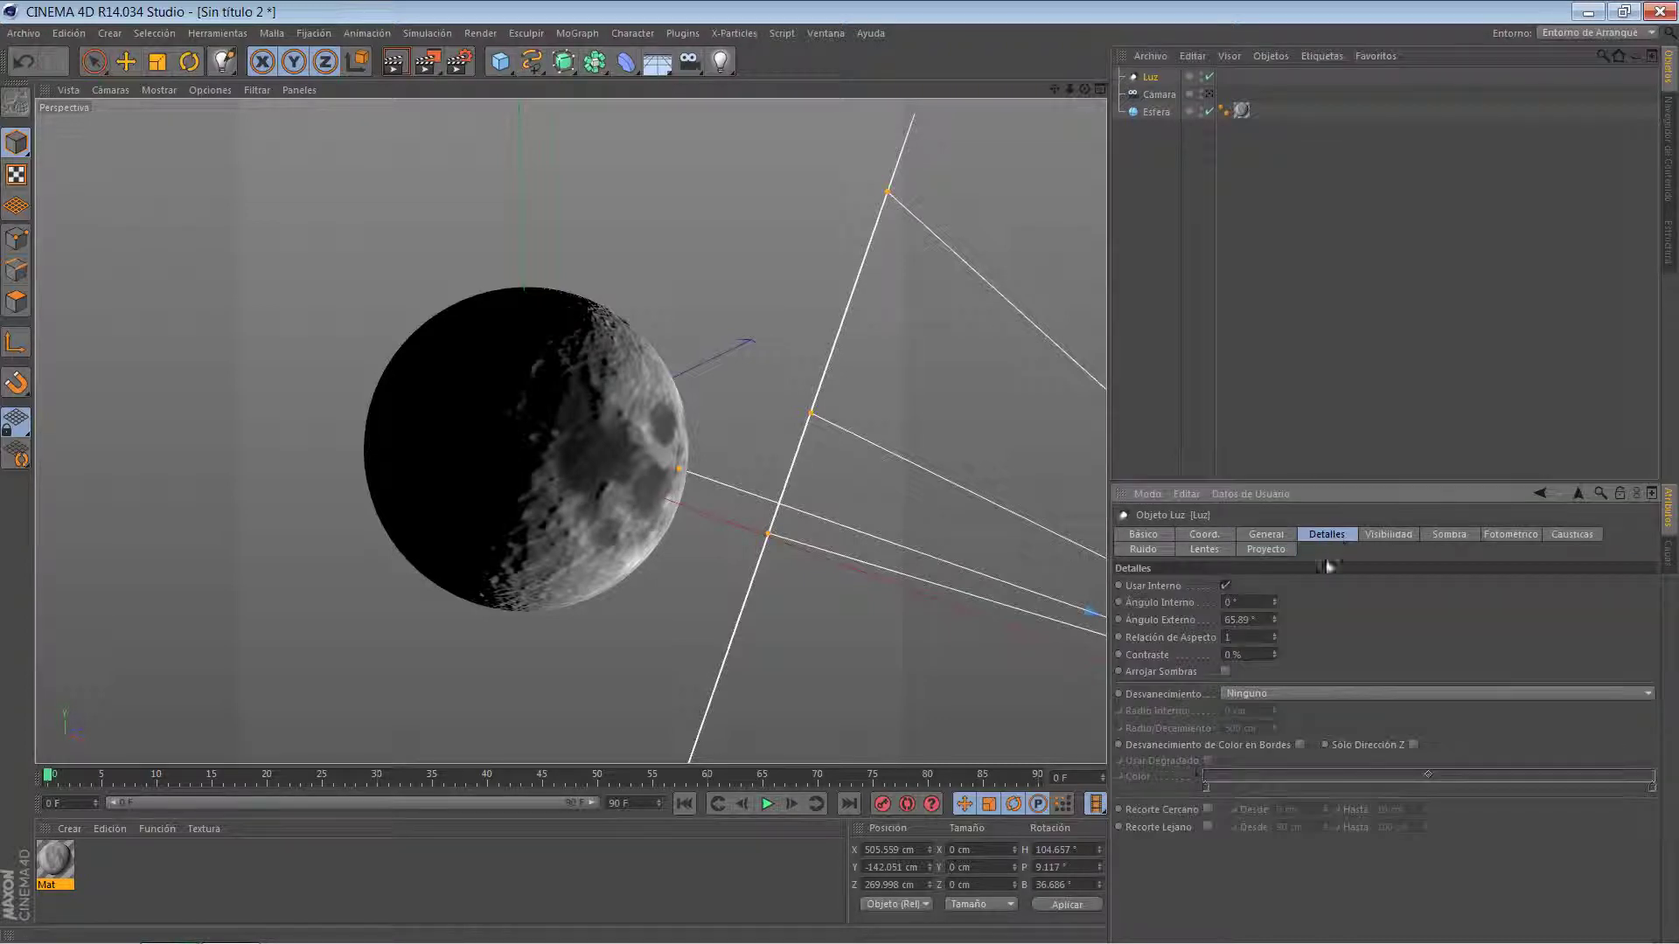
click(1301, 698)
click(1304, 725)
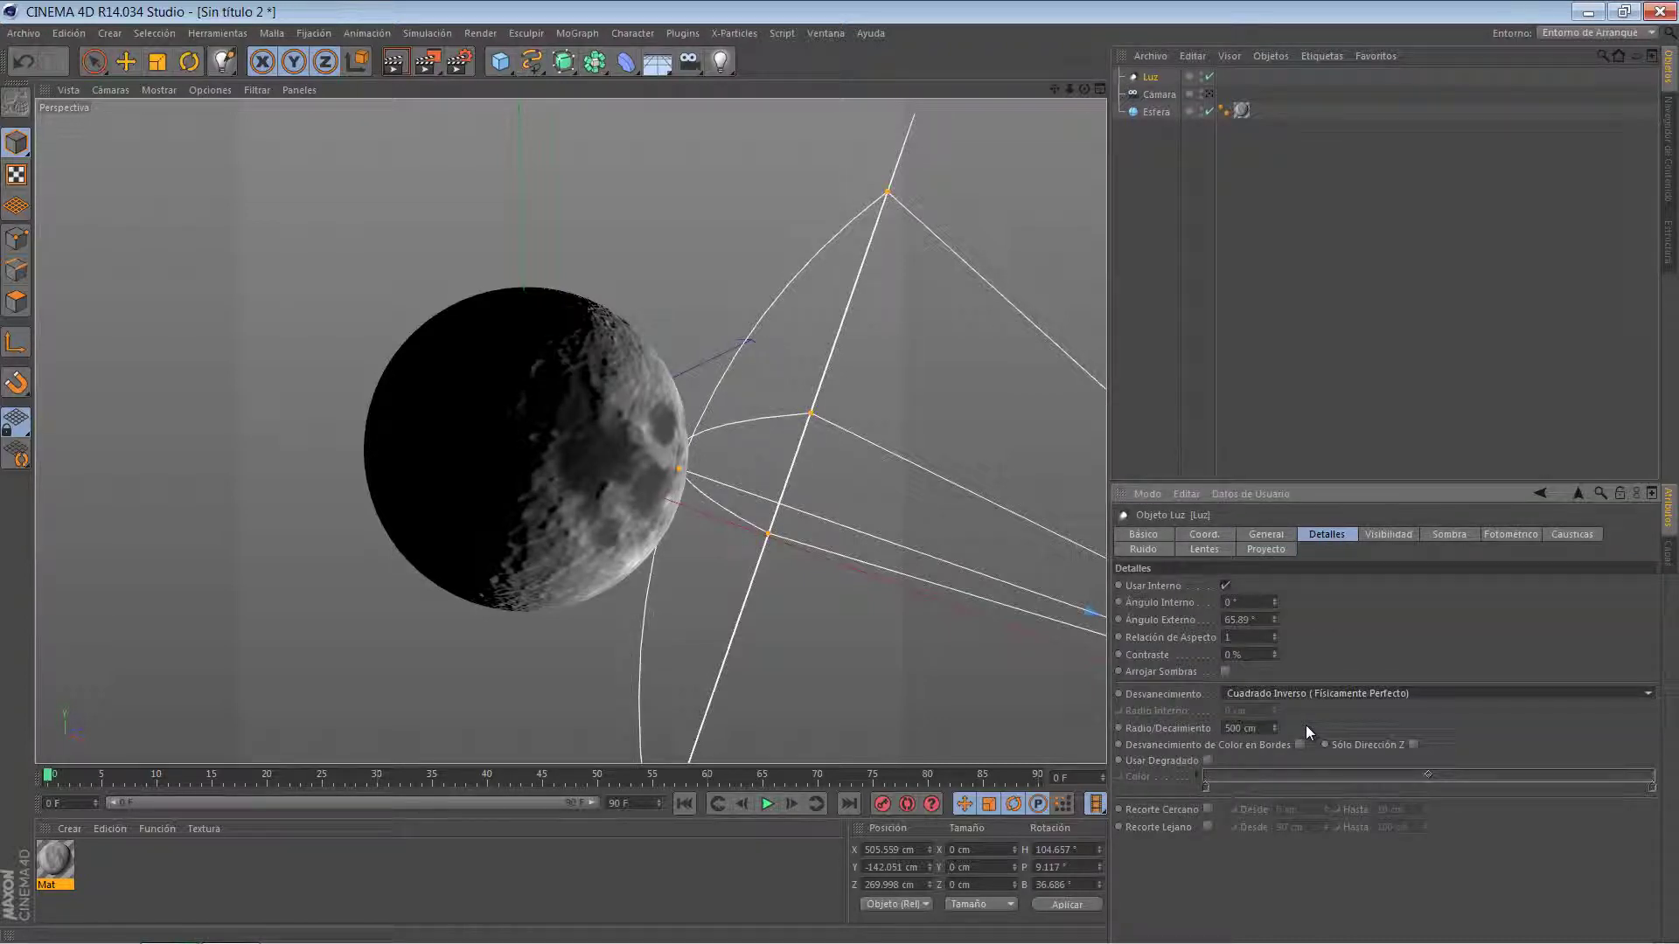
Multiply the render output width by 4 (500*4) to make the image 2000 × 2000.
click(459, 61)
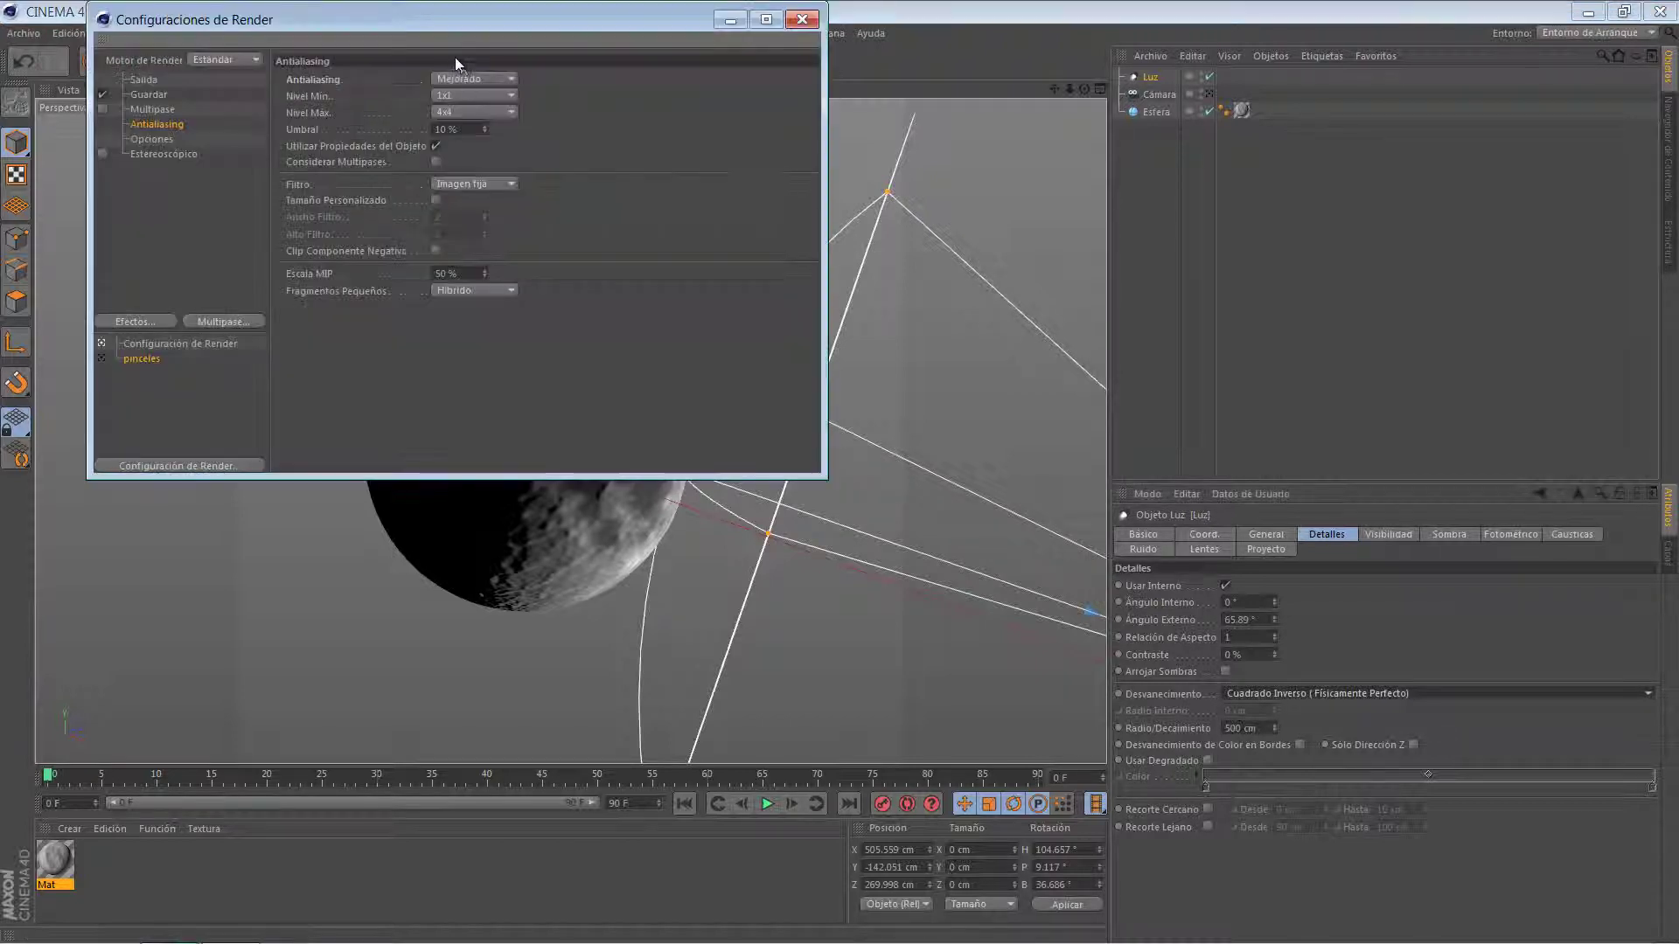
click(144, 80)
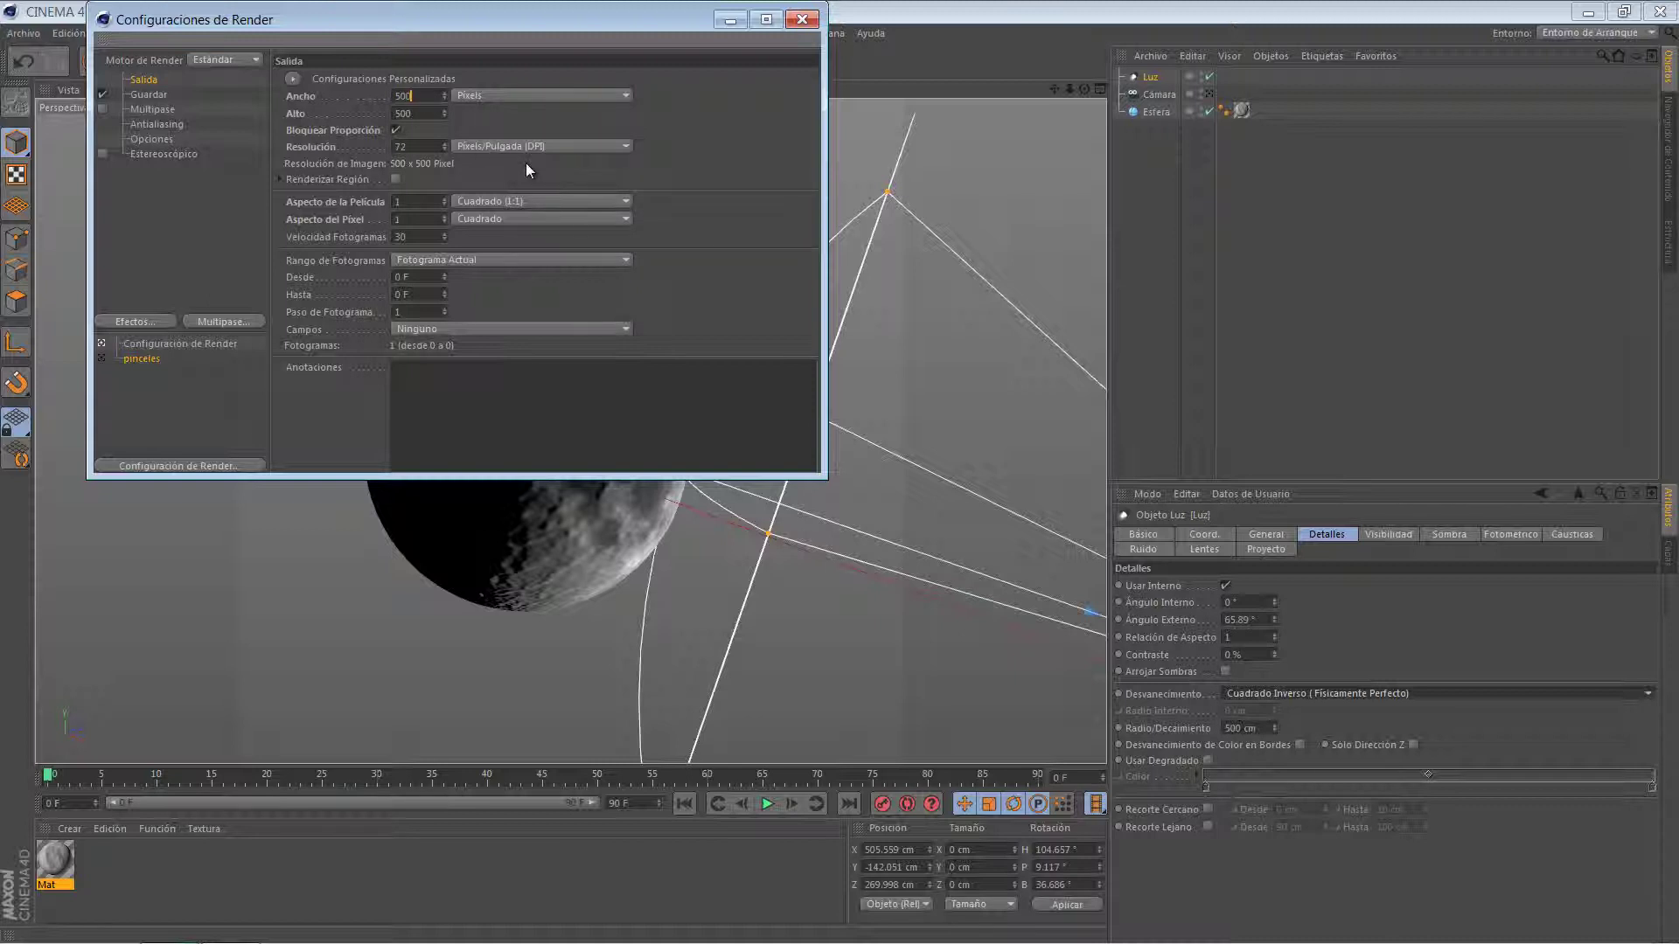
text(*4)
key(Return)
click(801, 20)
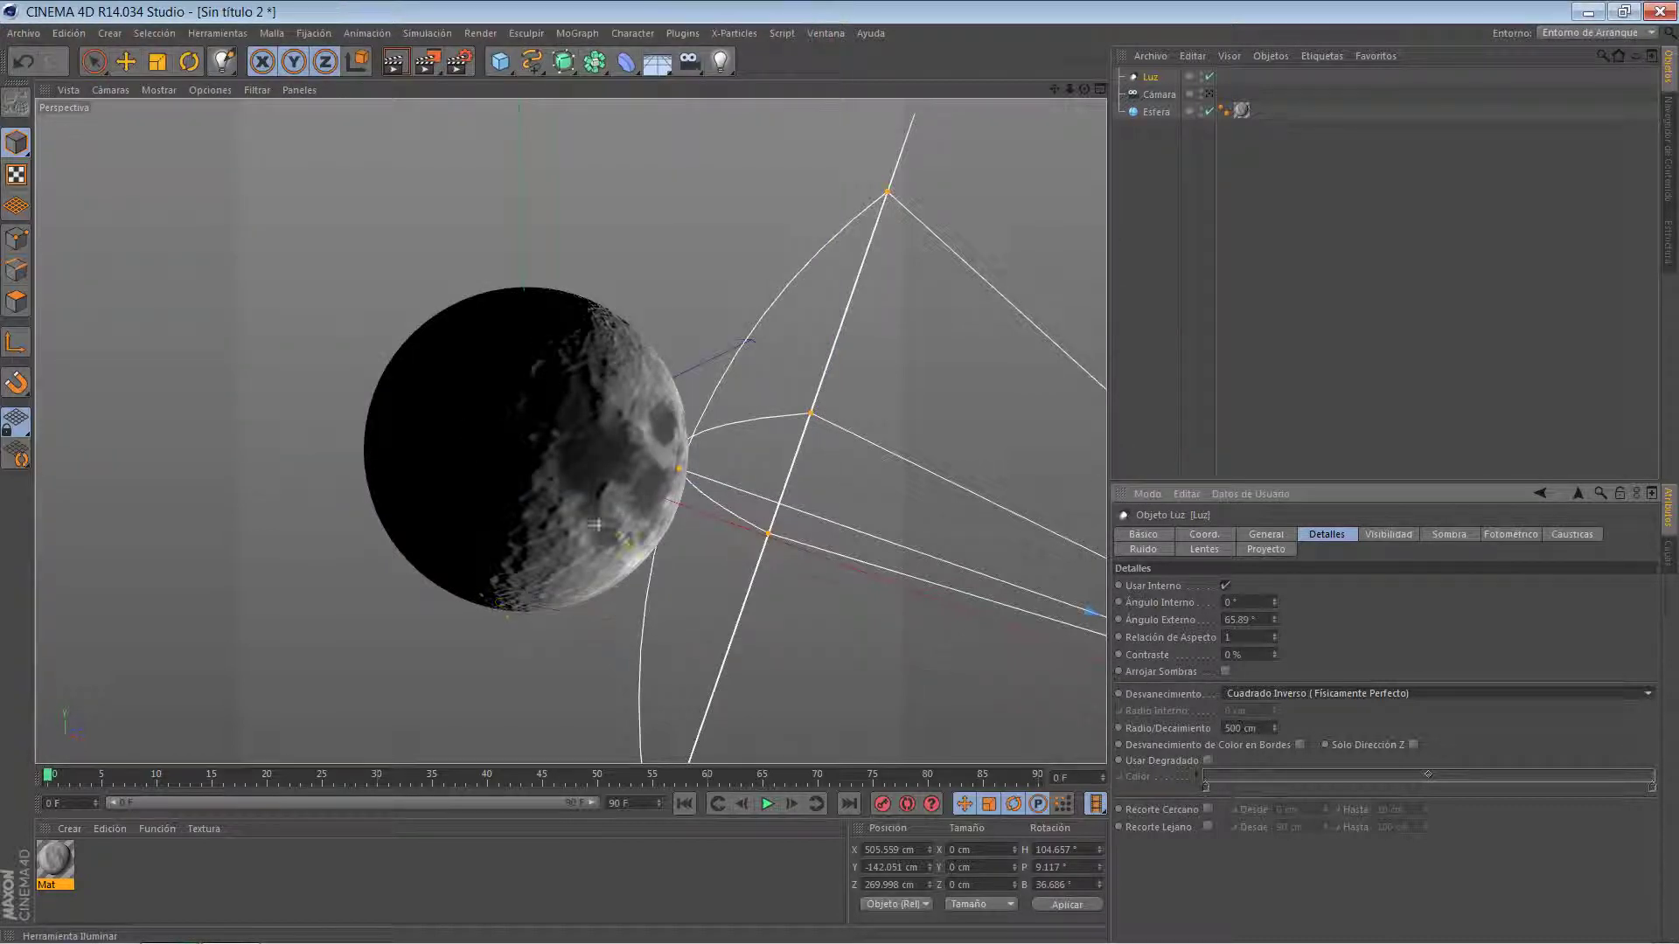
Test-render the moon several times in the Picture Viewer, viewing it at 100% zoom.
click(426, 61)
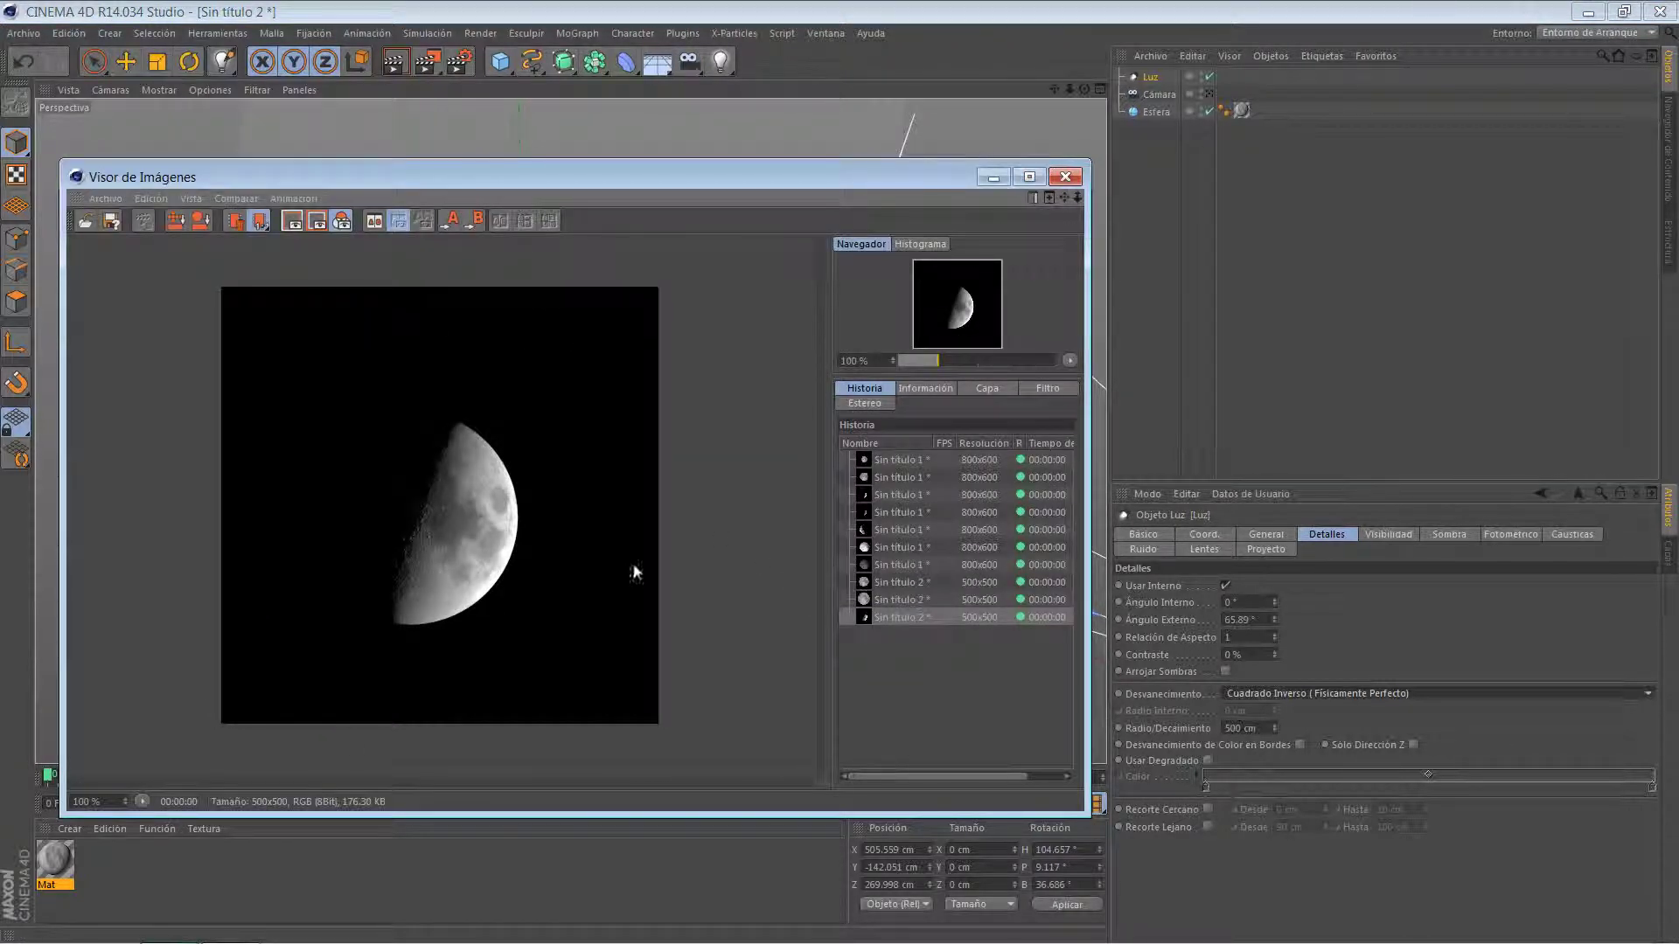
click(1065, 177)
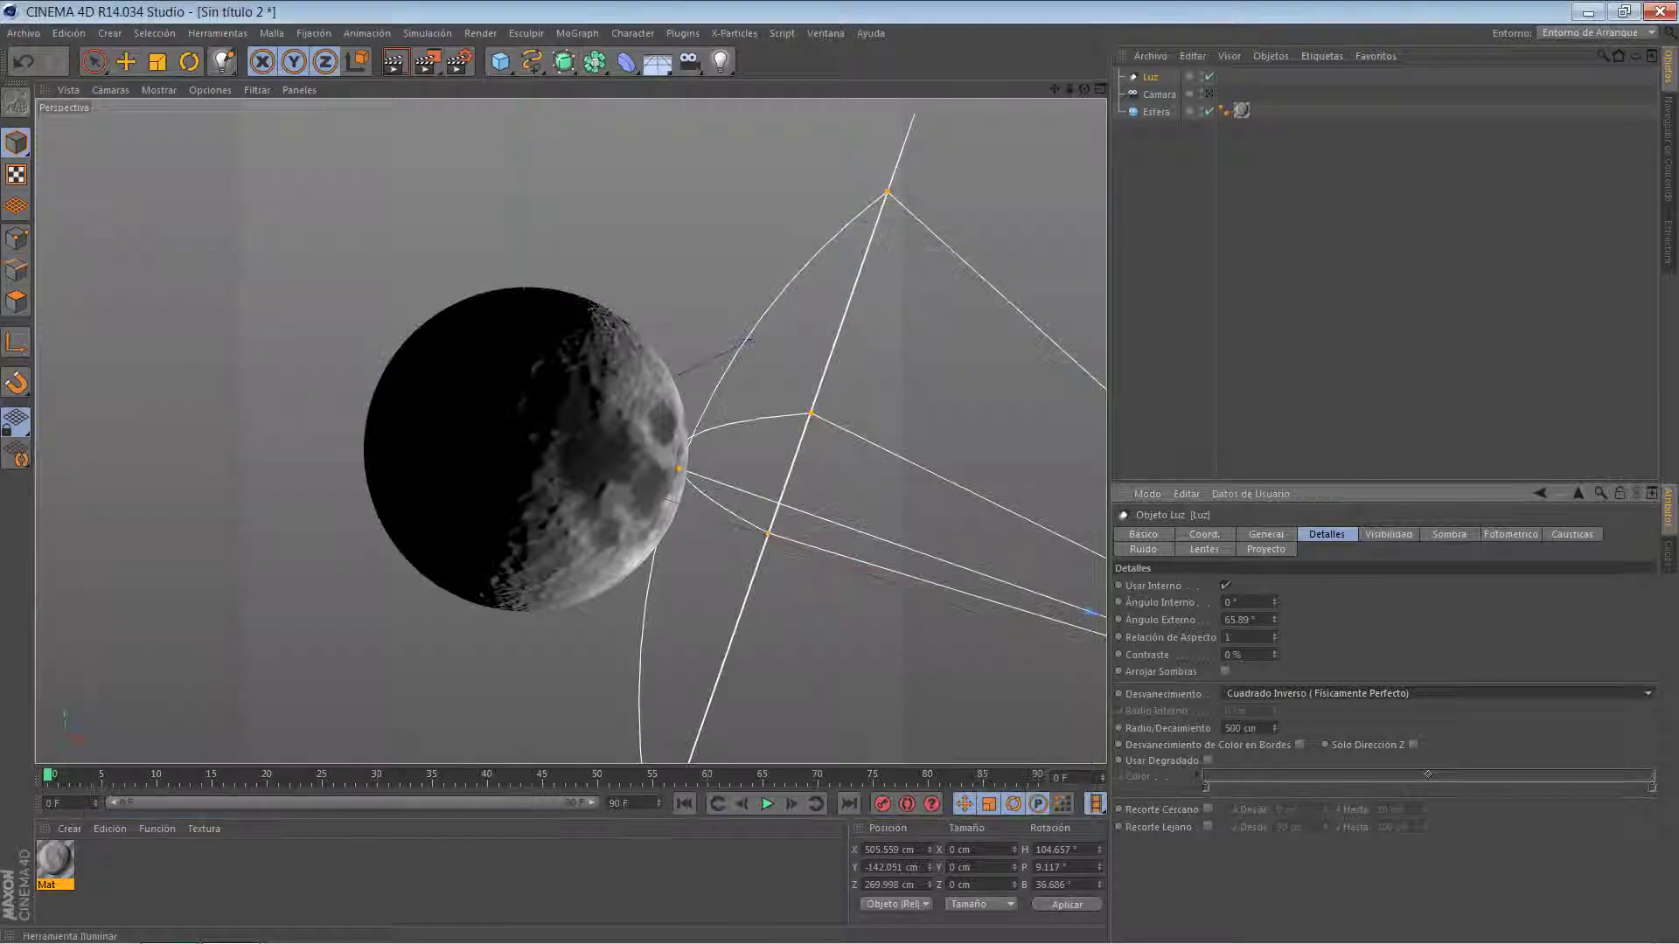
click(458, 61)
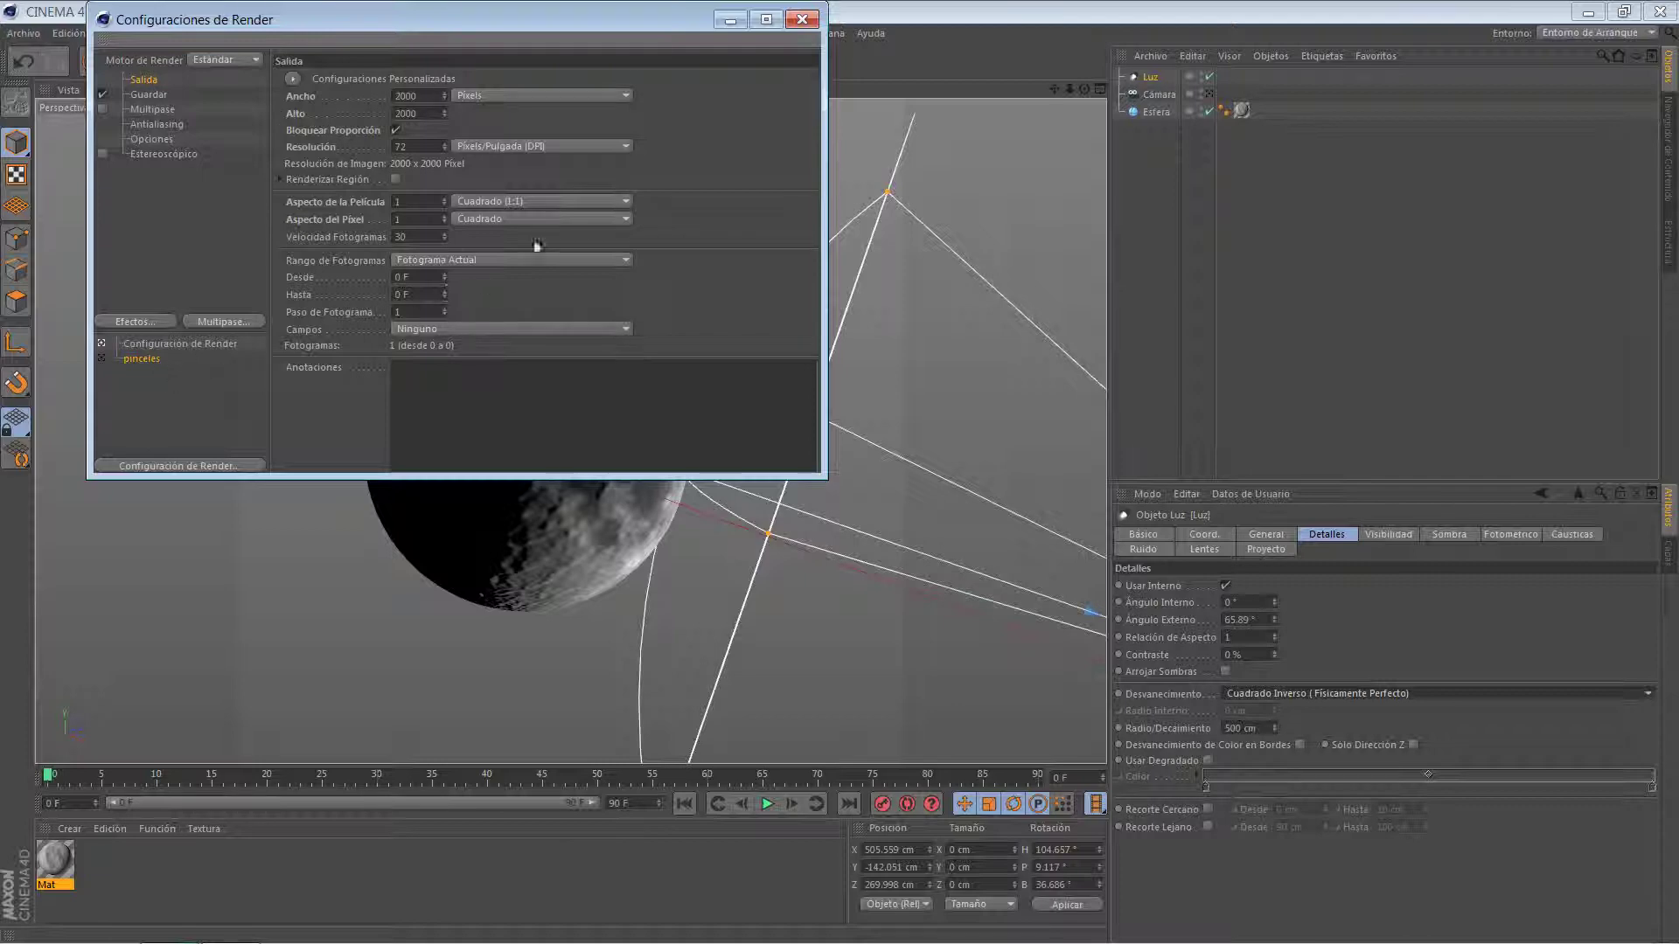
click(801, 21)
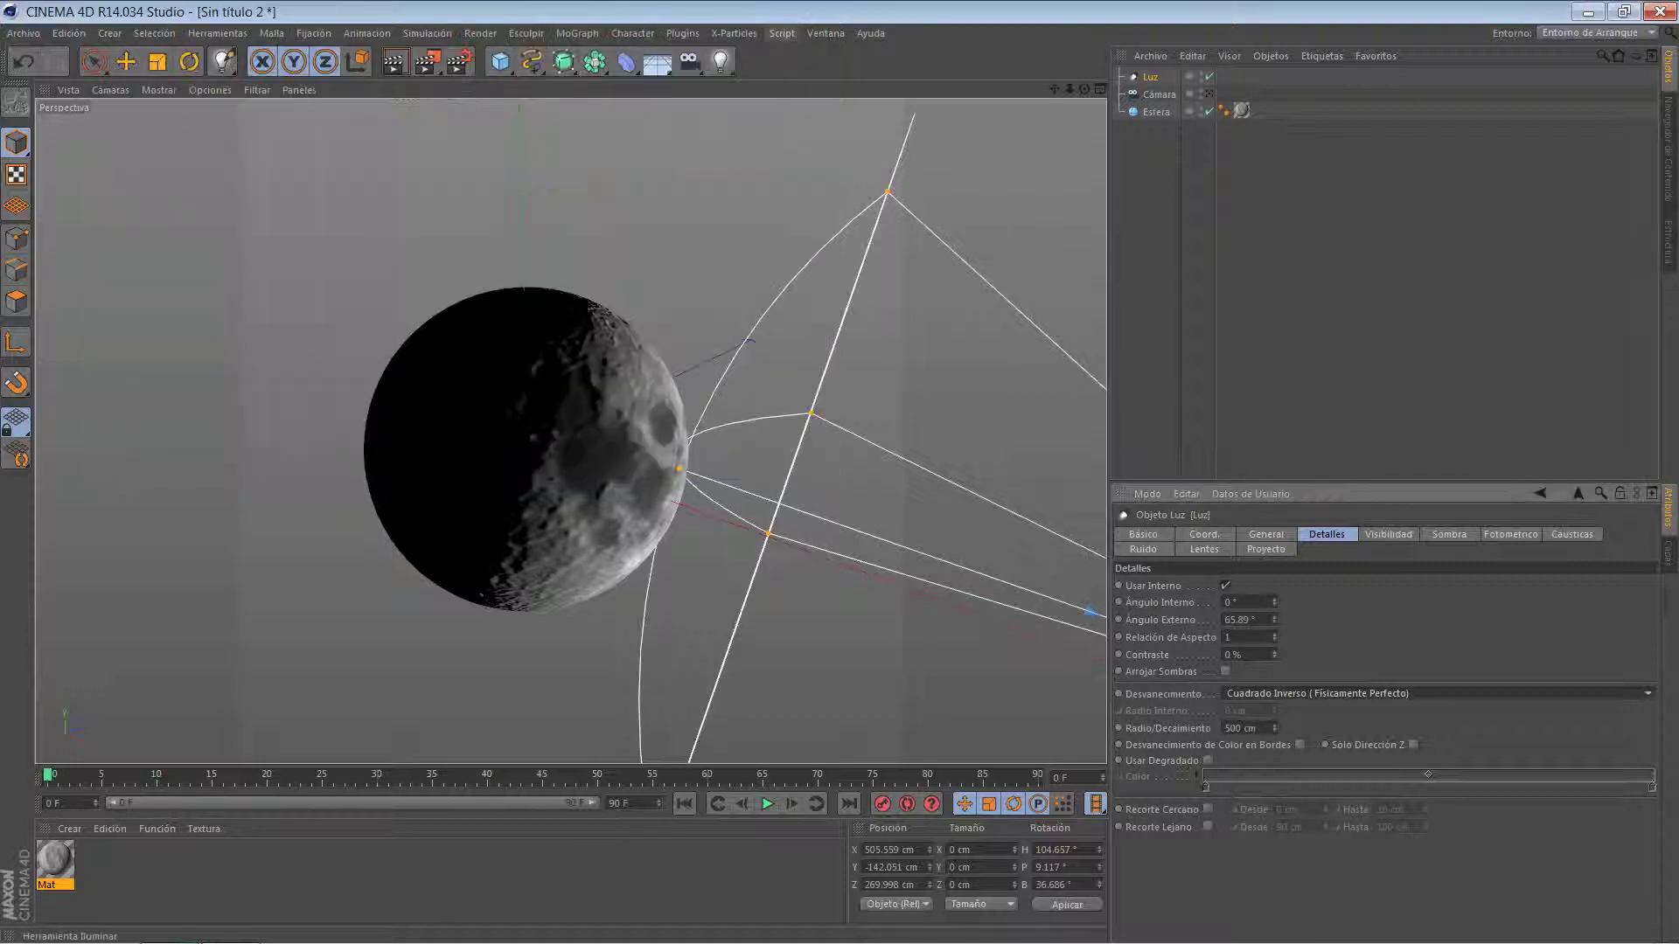
click(430, 67)
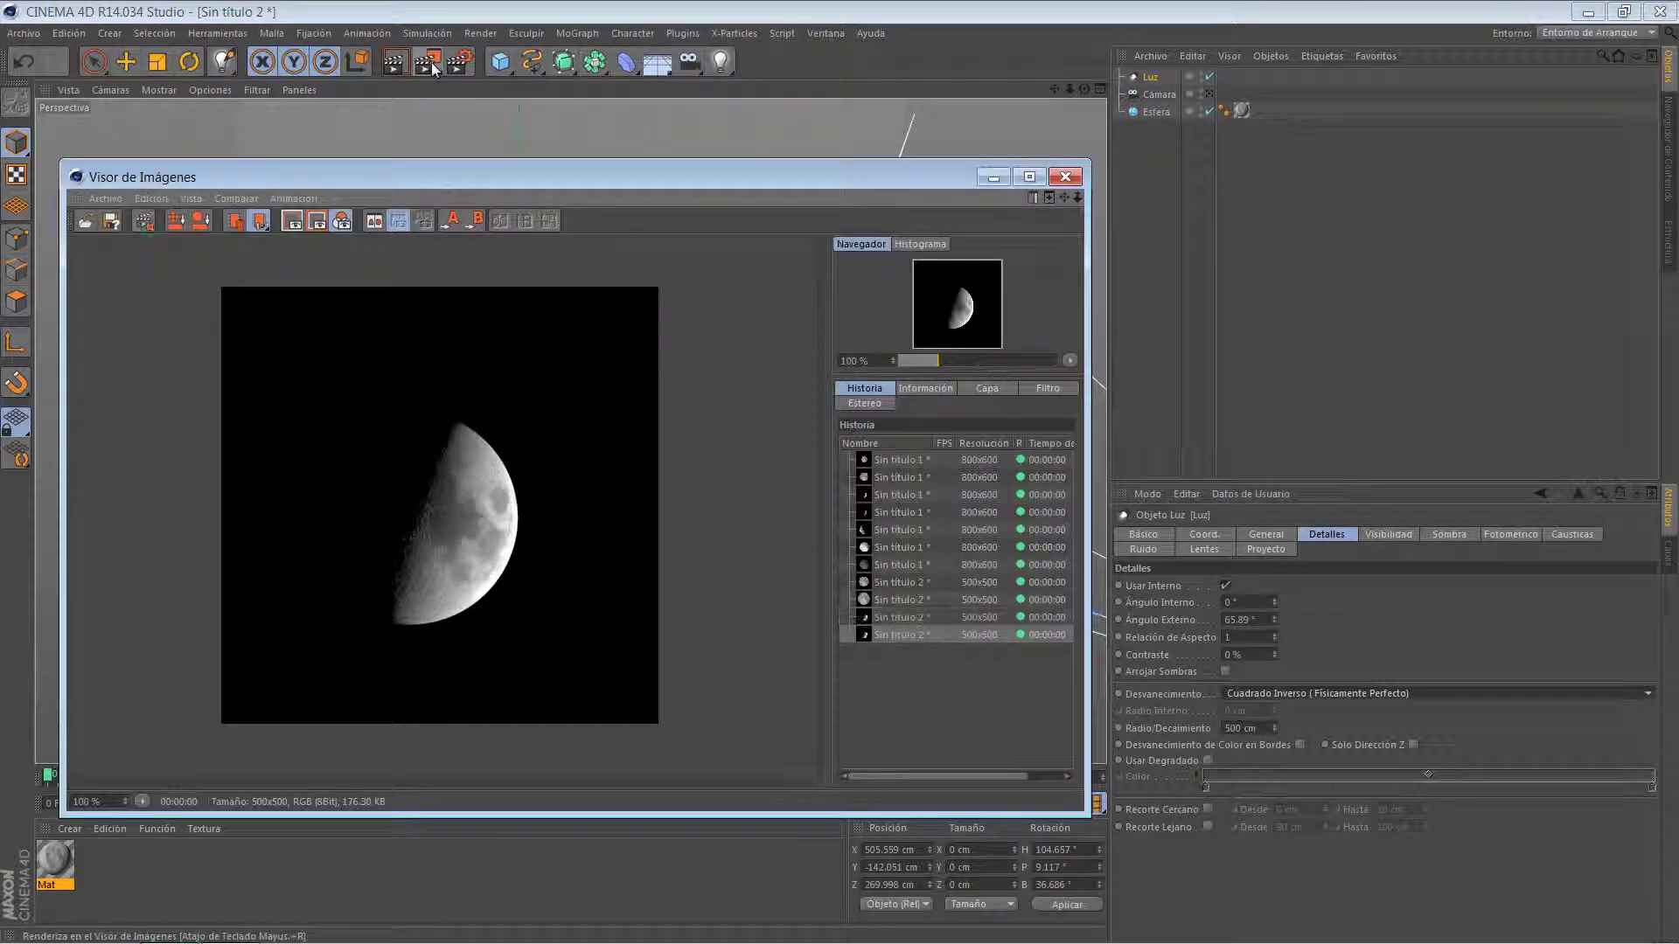
click(143, 803)
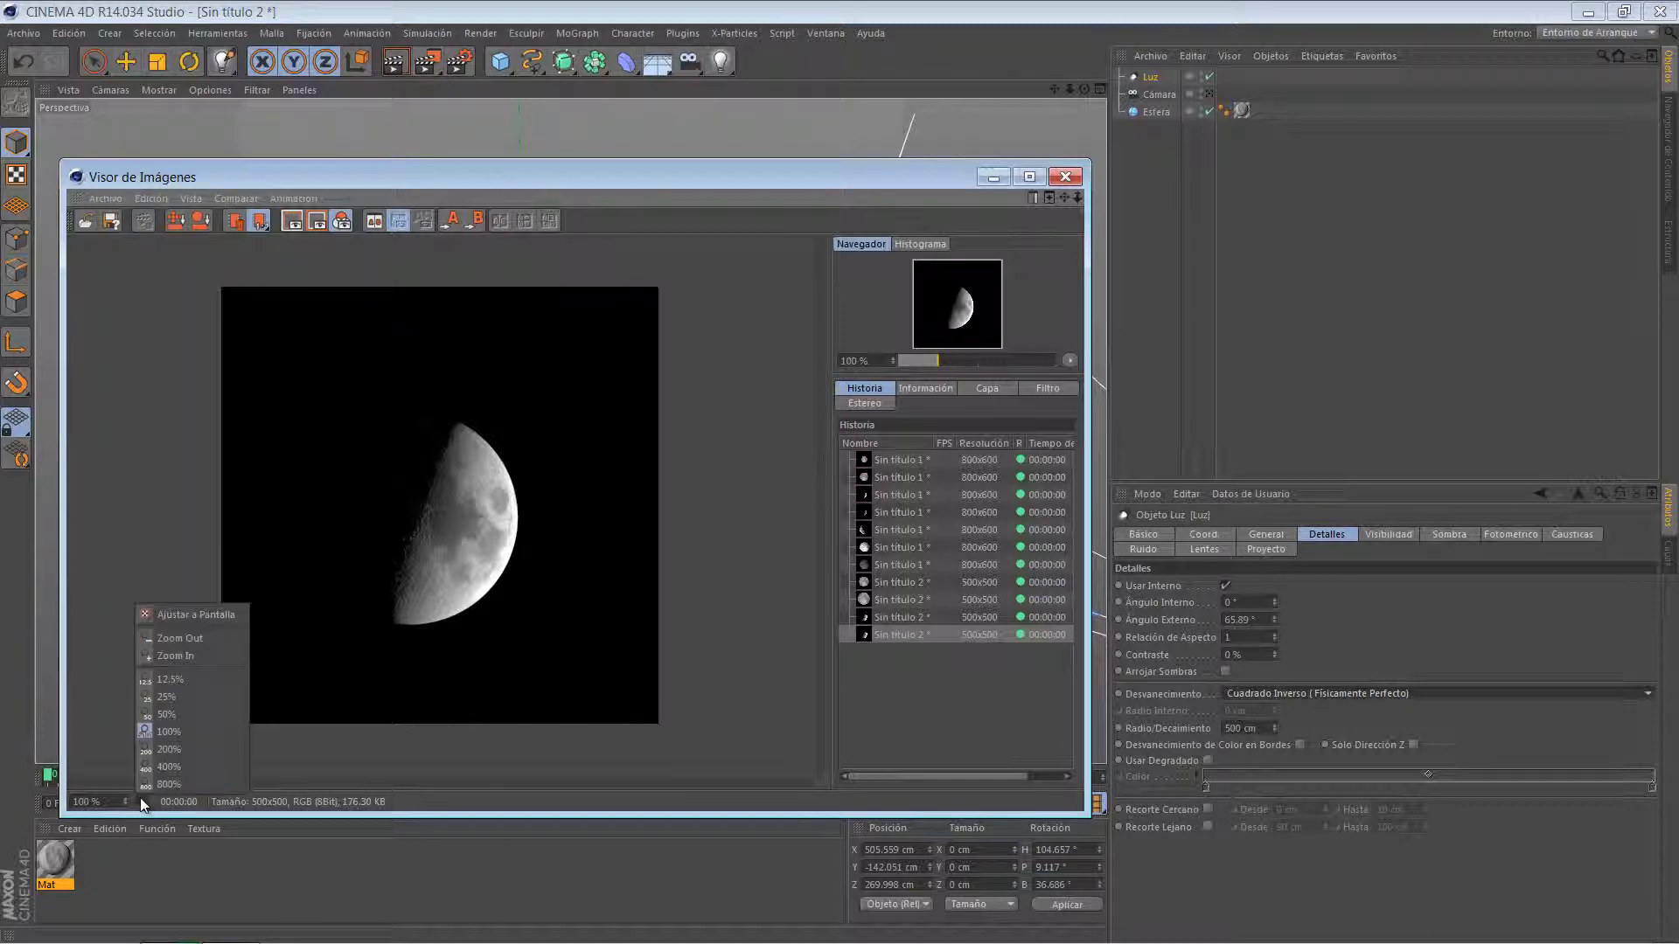
click(163, 733)
click(1065, 176)
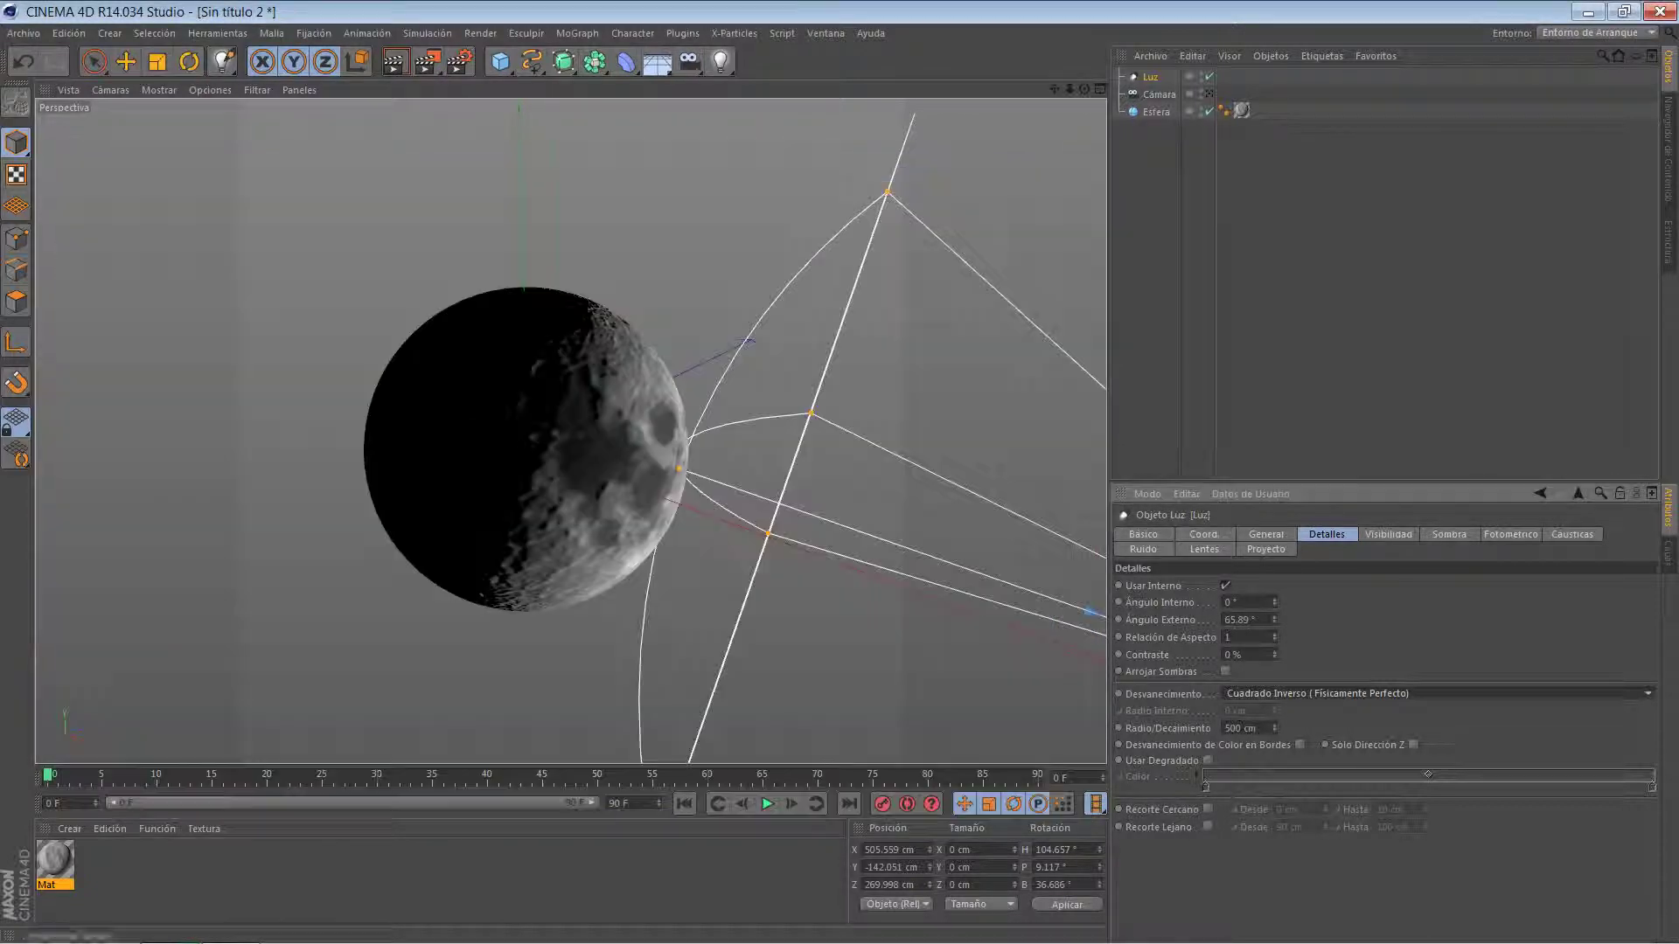
click(430, 67)
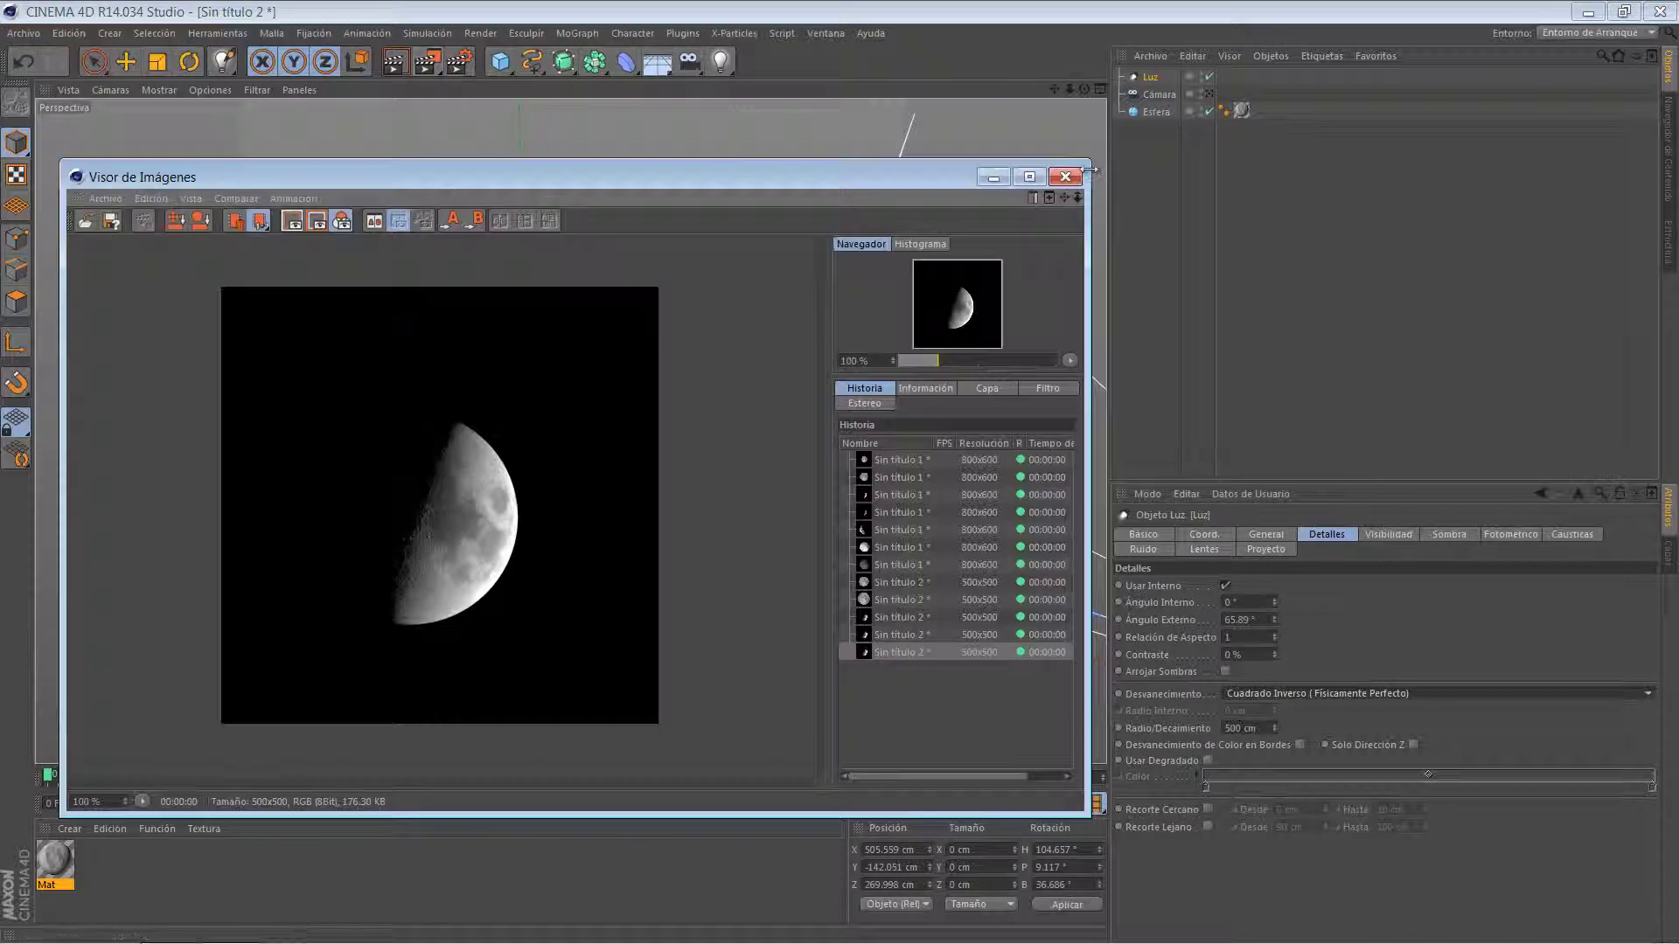
click(1065, 176)
Activate the 2000×2000 pinceles render setting and render the moon to the Picture Viewer.
click(459, 61)
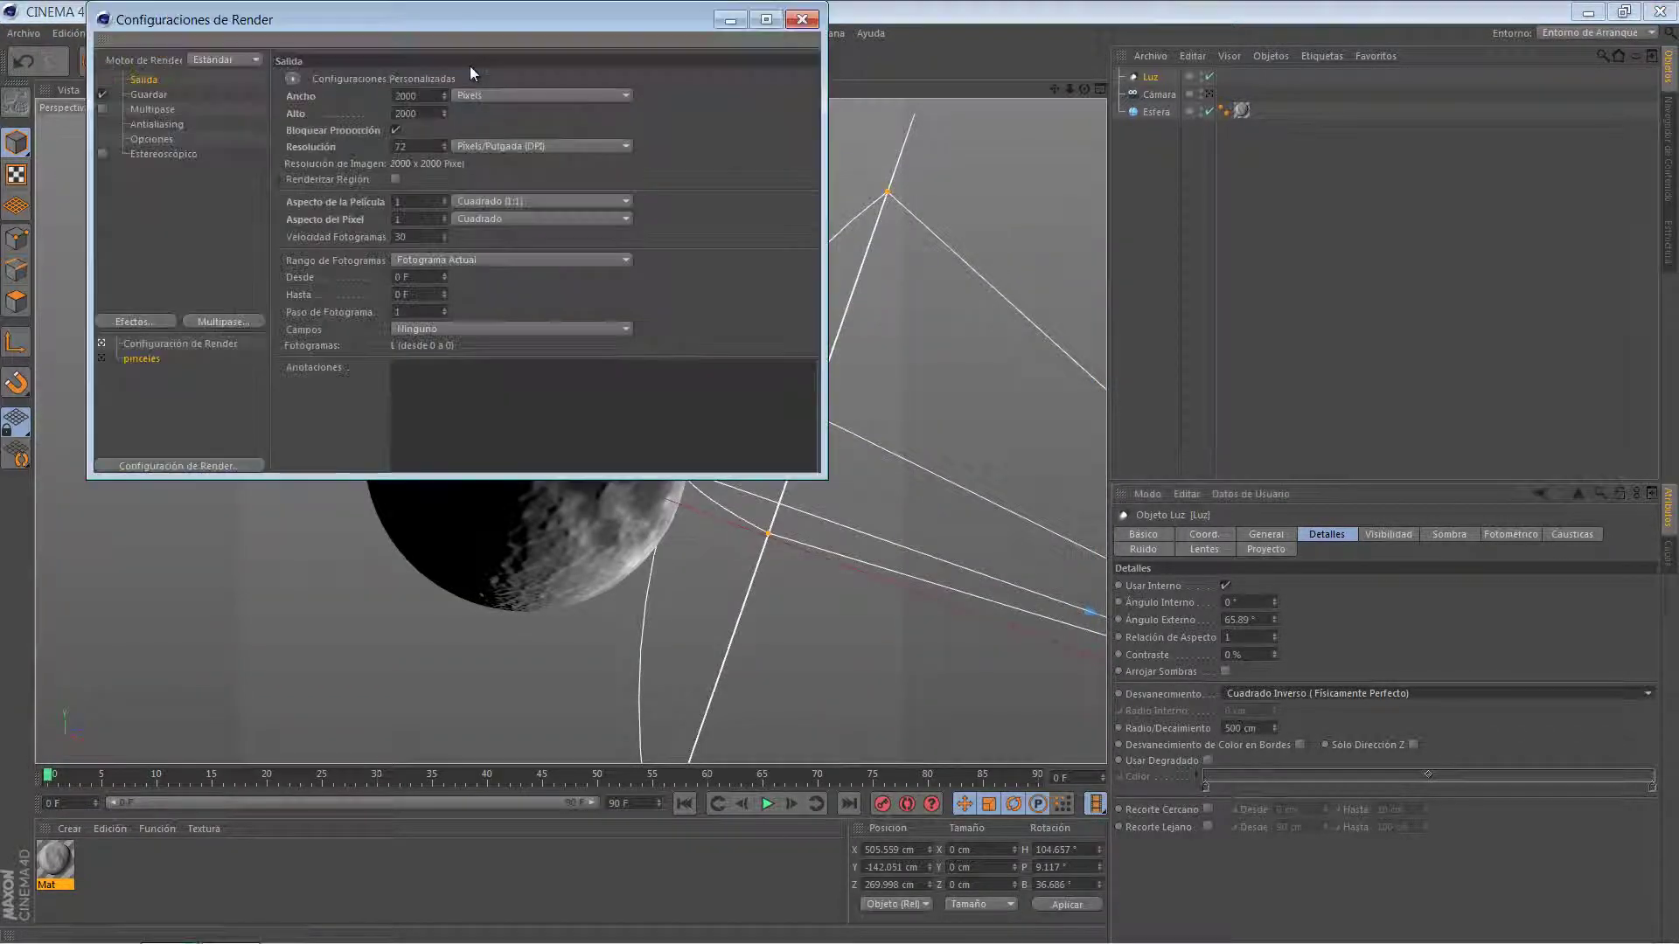
click(148, 94)
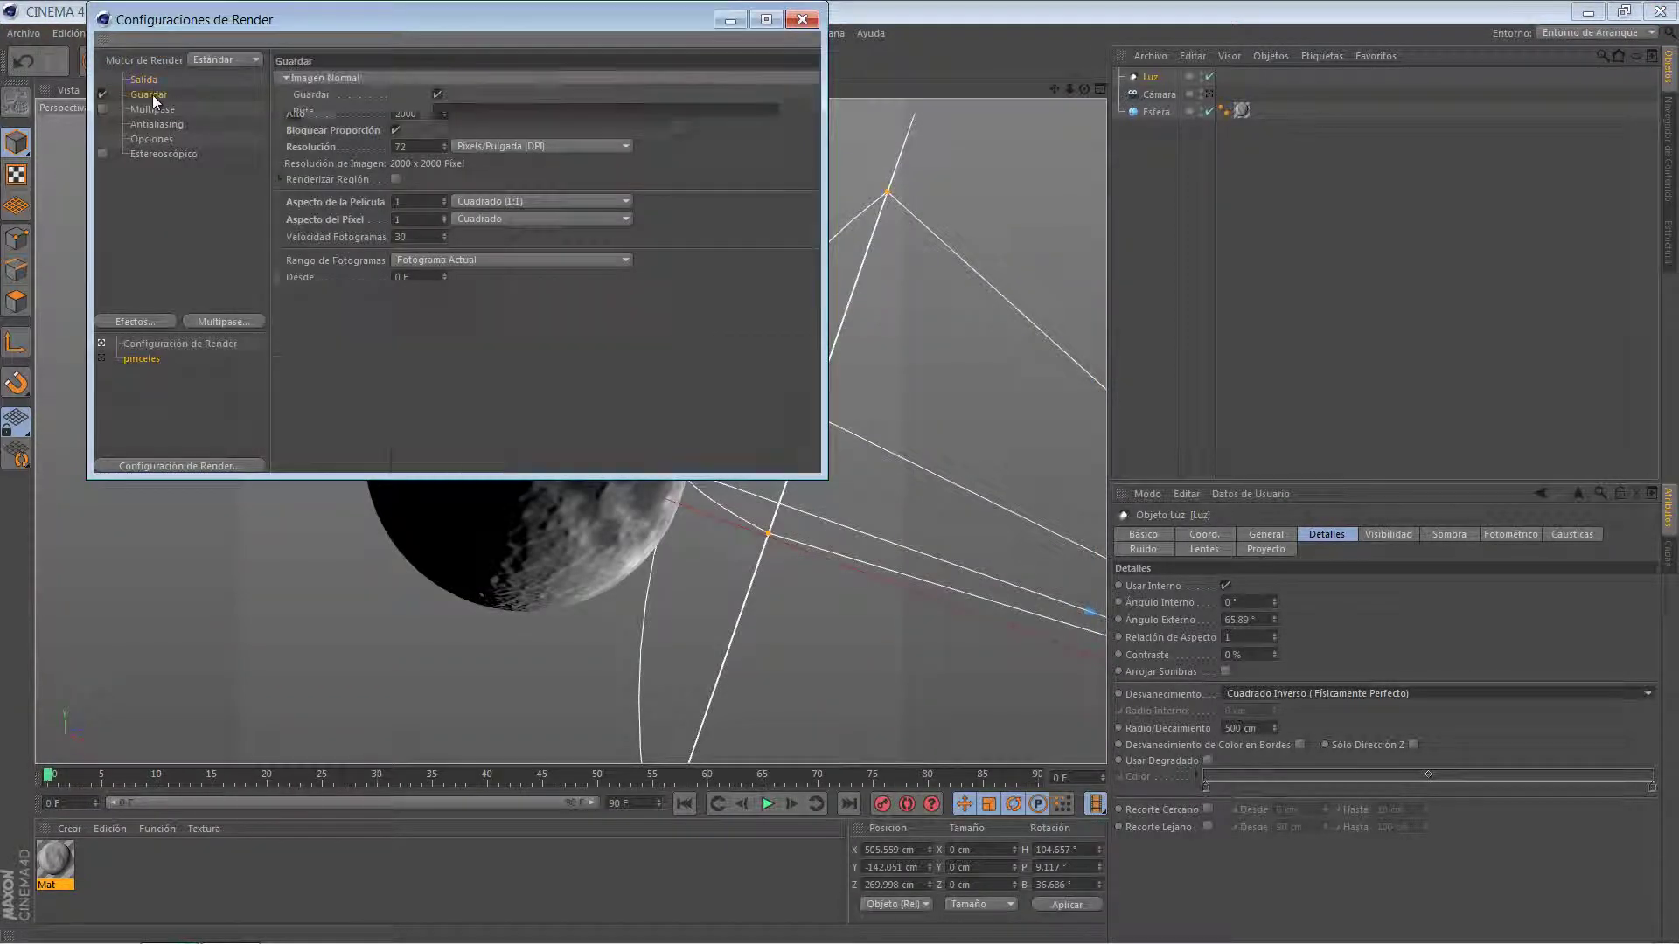
click(144, 79)
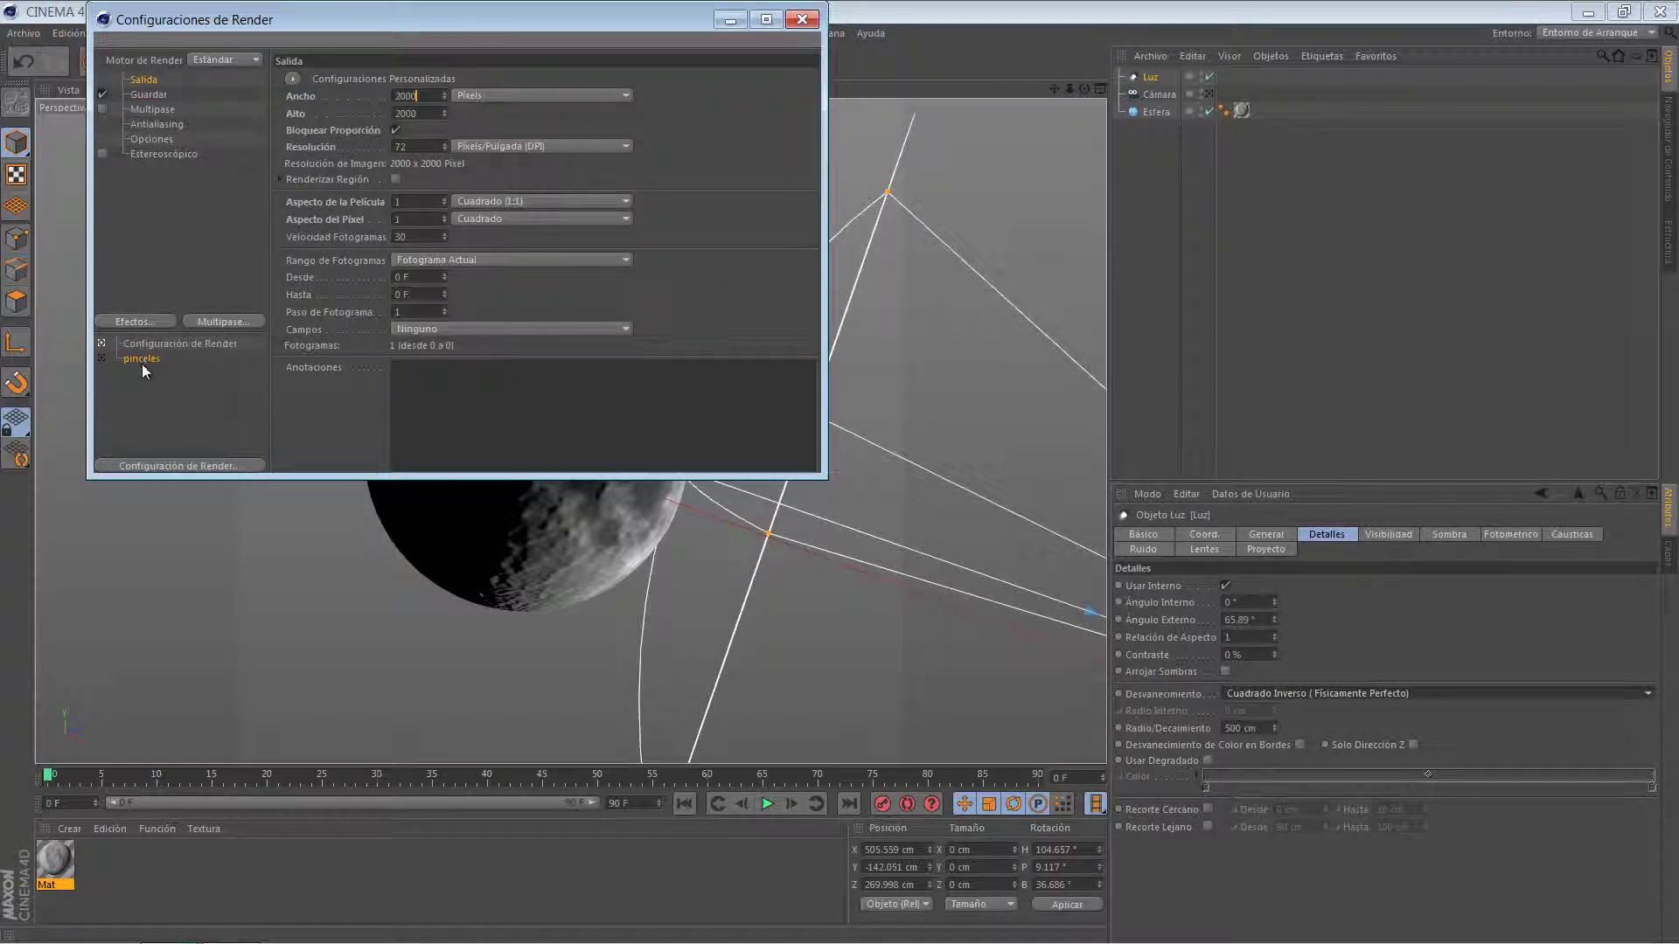
click(162, 346)
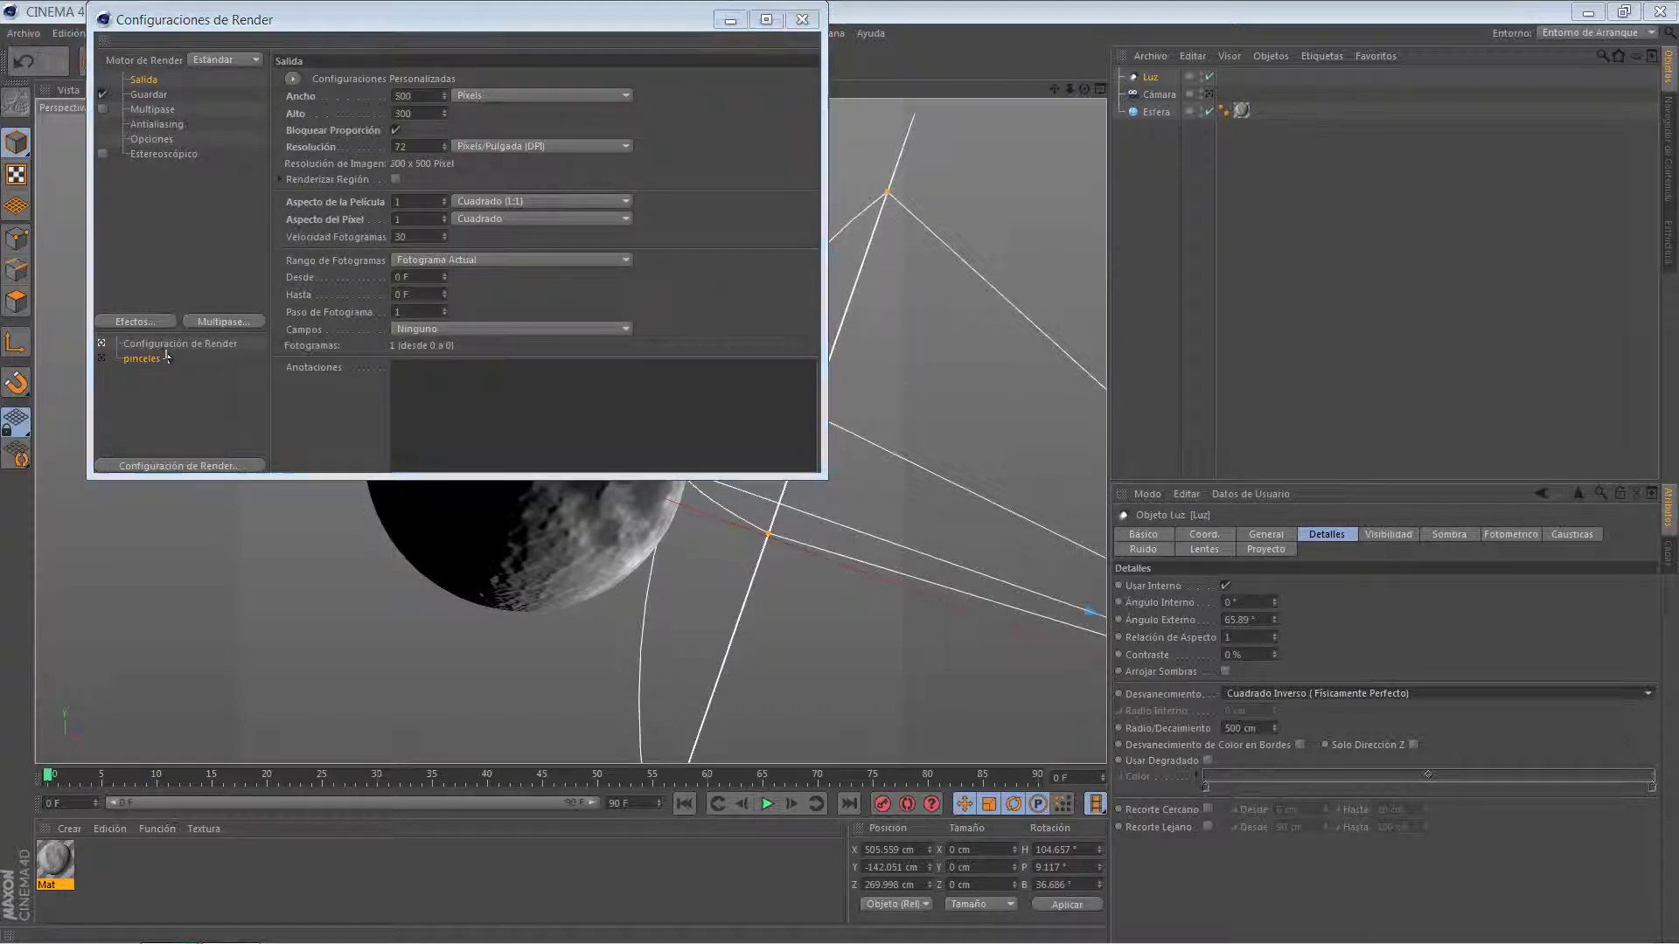
key(Return)
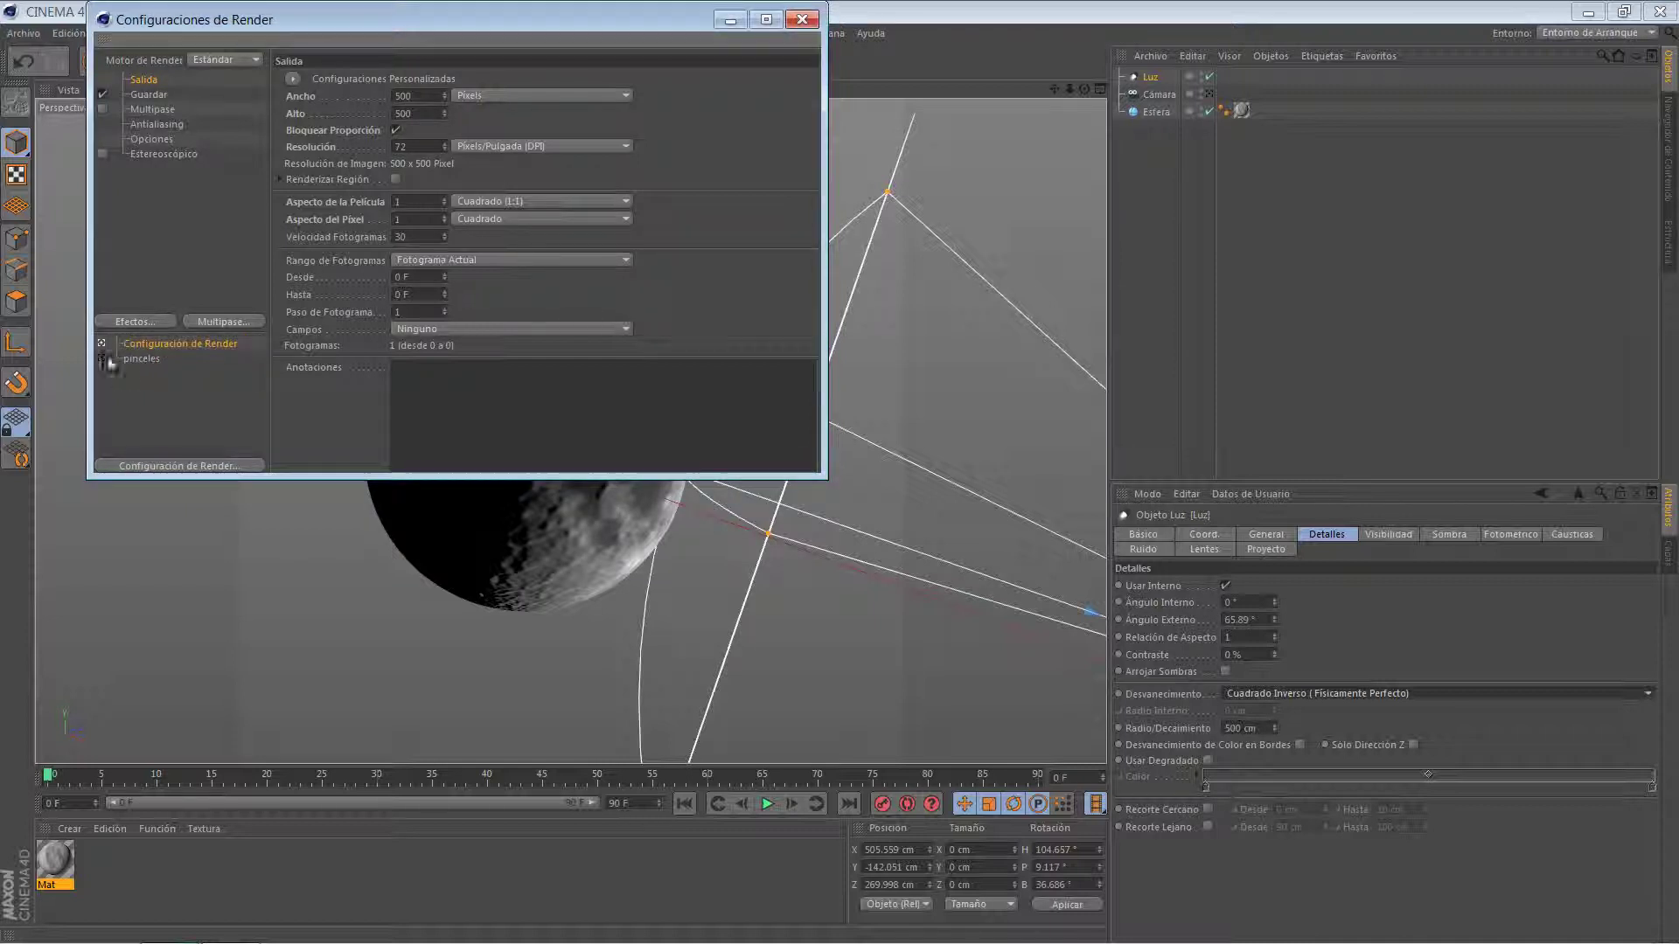
click(101, 356)
click(802, 21)
click(423, 63)
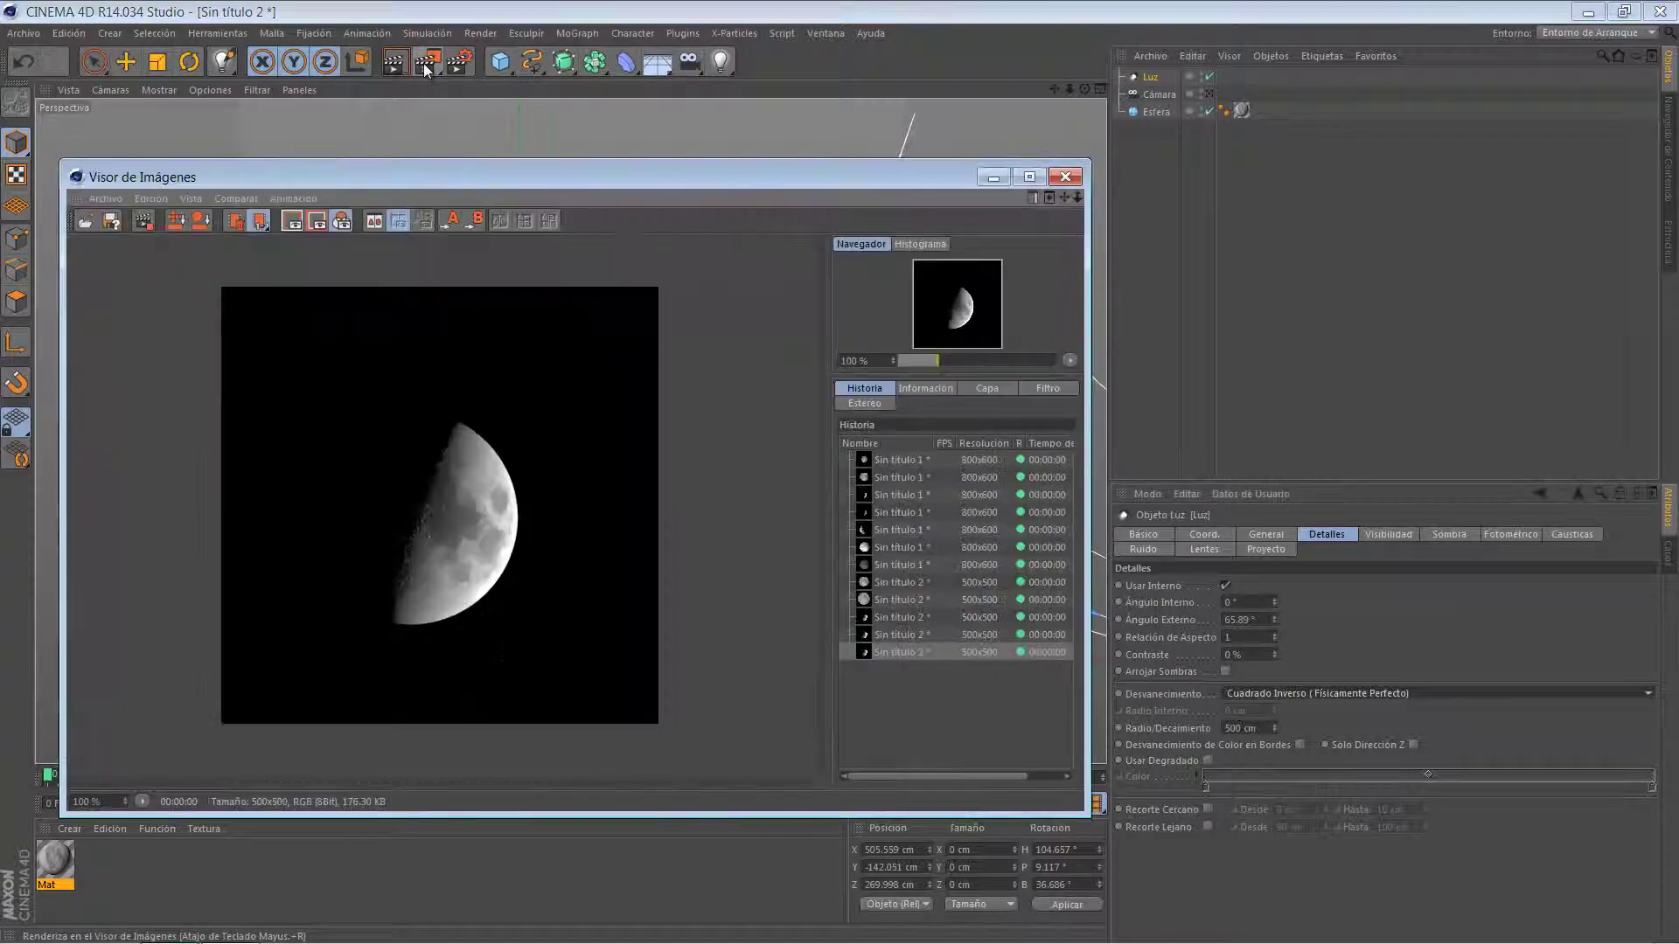
Maximize the Picture Viewer, pan across the 2000 × 2000 crescent moon render, then close it.
click(1029, 177)
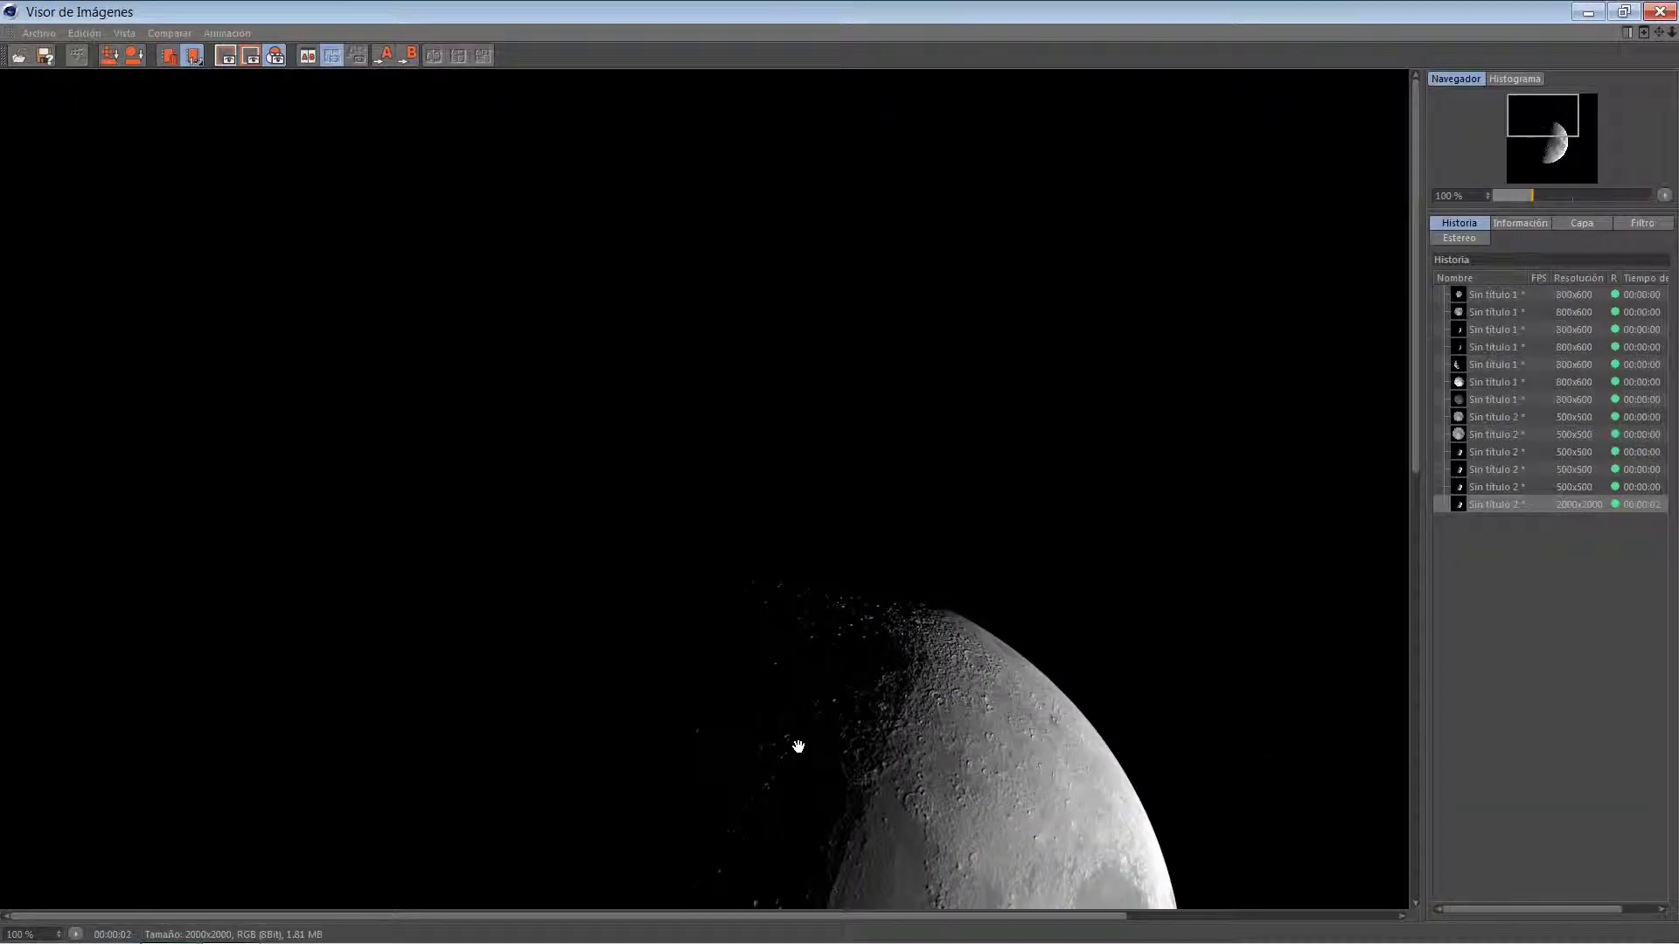
drag(798, 745, 704, 303)
drag(798, 558, 776, 540)
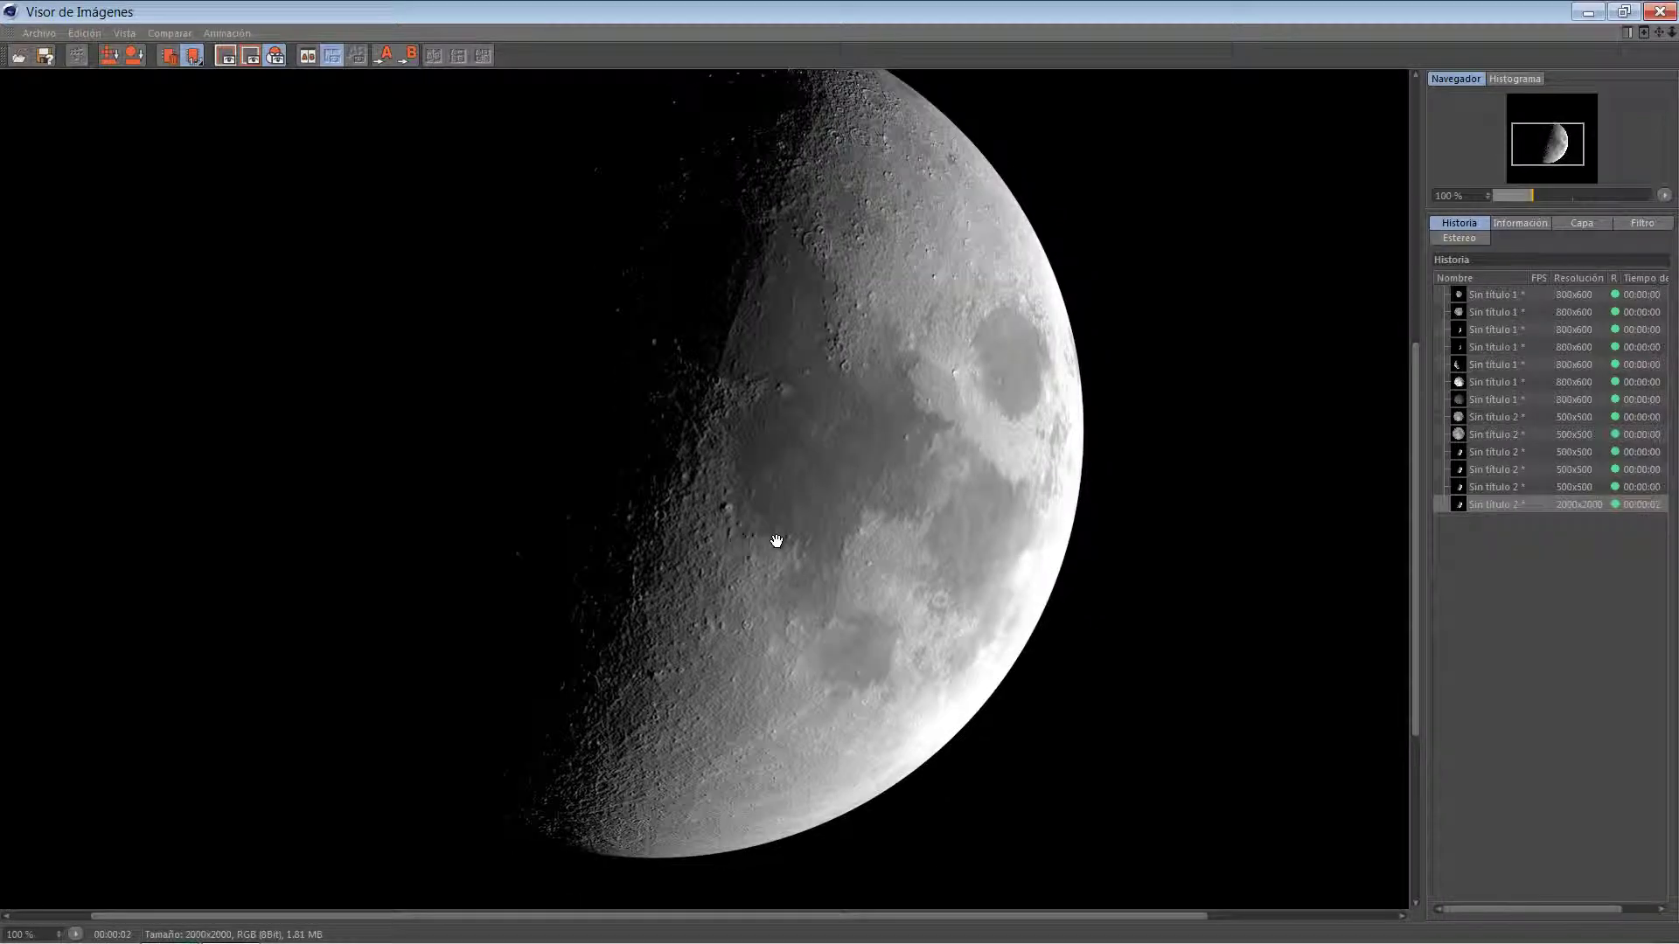
click(1658, 11)
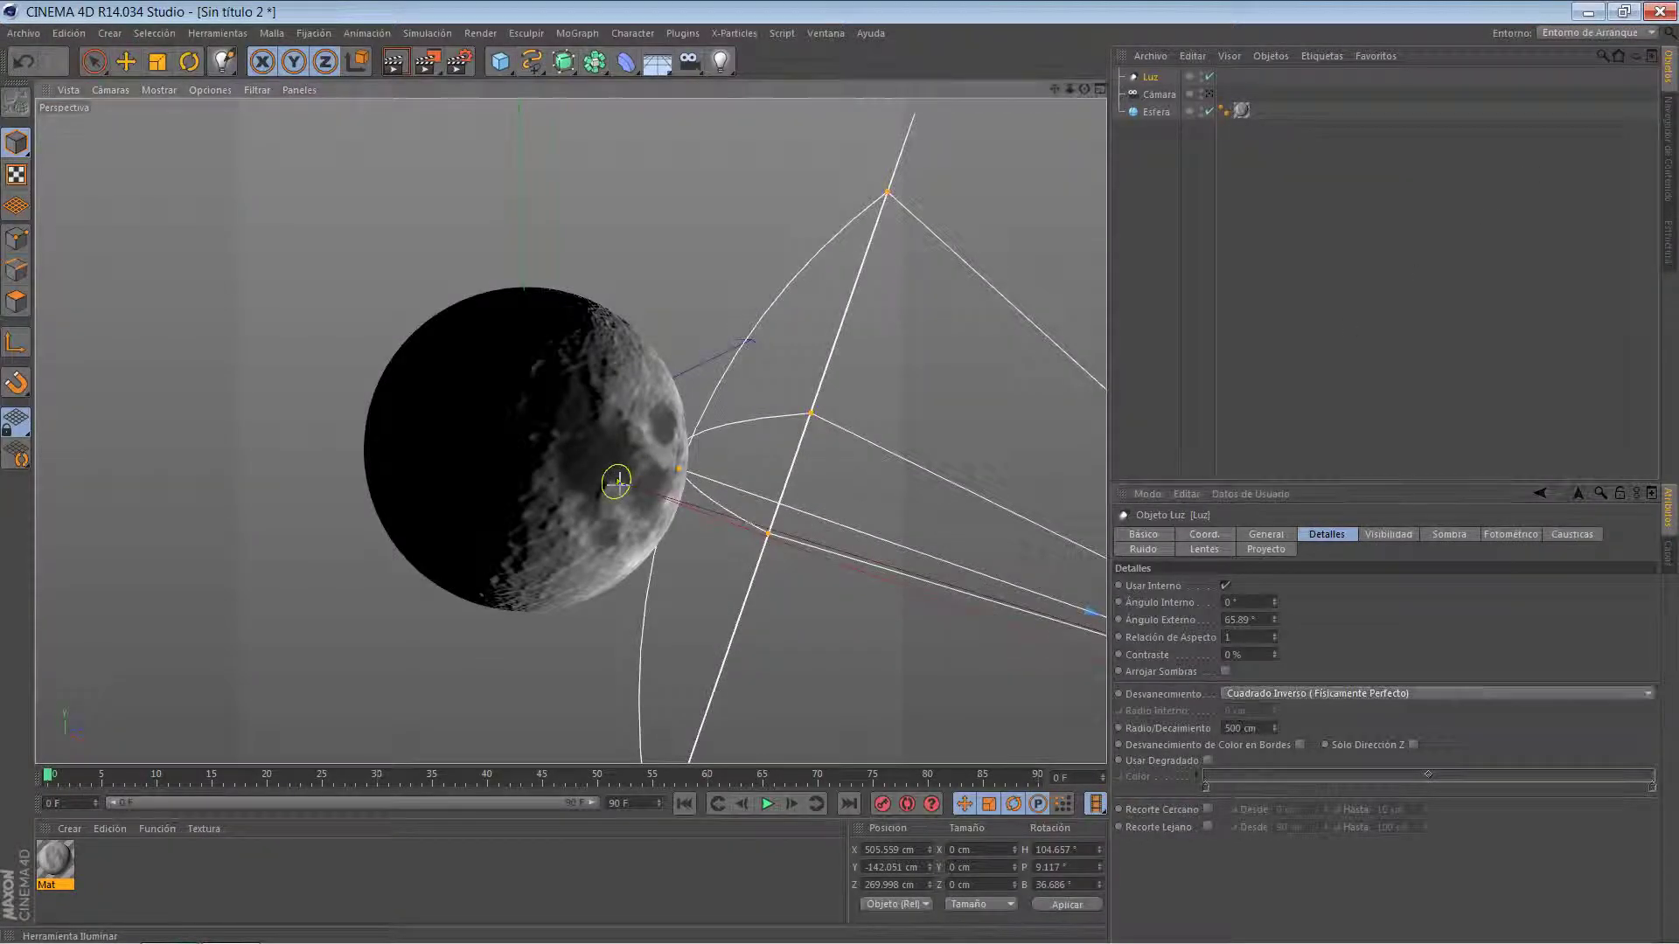
Drag the spotlight behind the moon so only a thin lower-left rim stays lit.
click(618, 480)
drag(437, 529, 389, 535)
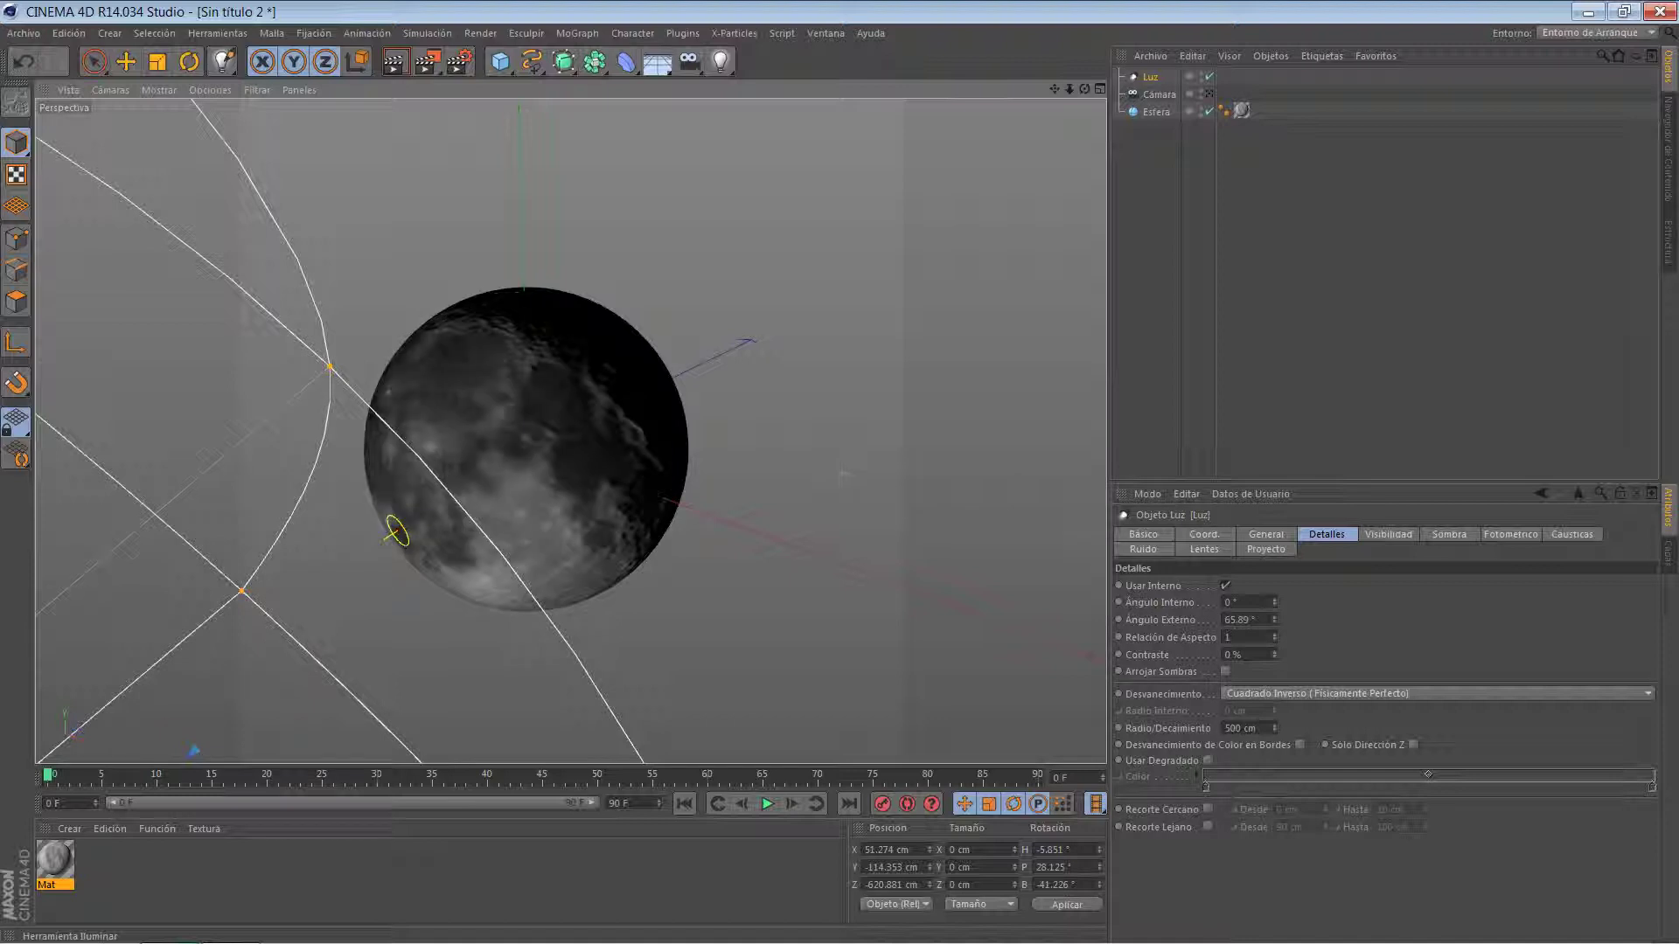
mouse_move(402, 529)
mouse_down()
mouse_move(354, 548)
mouse_move(400, 526)
mouse_up()
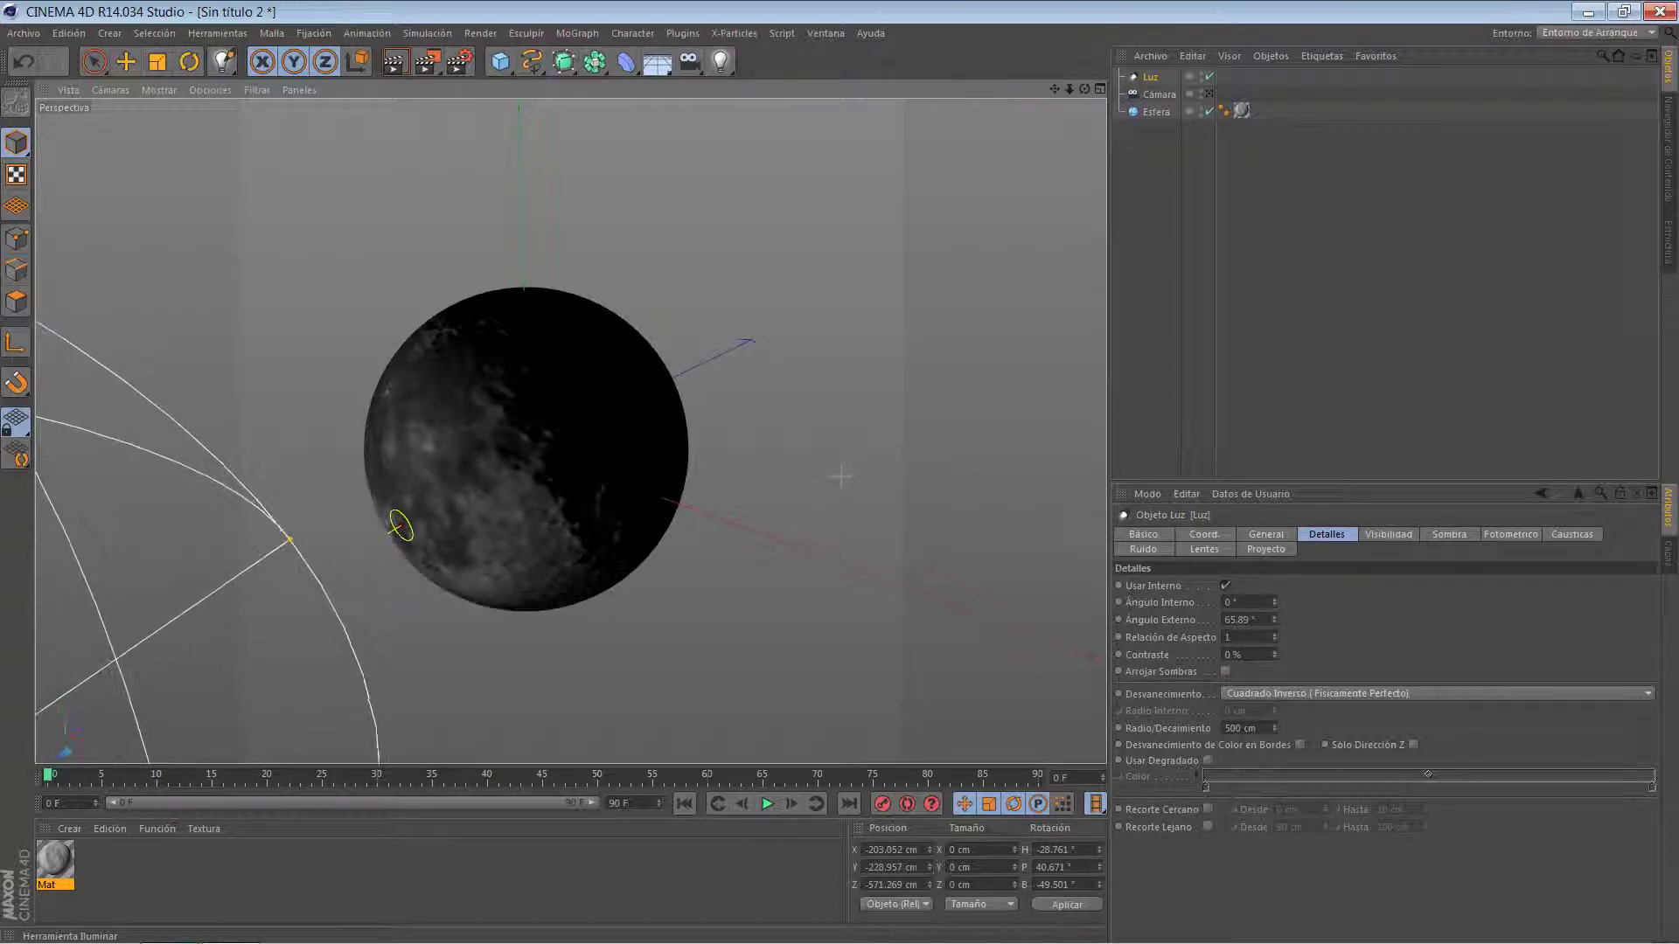
drag(398, 526, 385, 524)
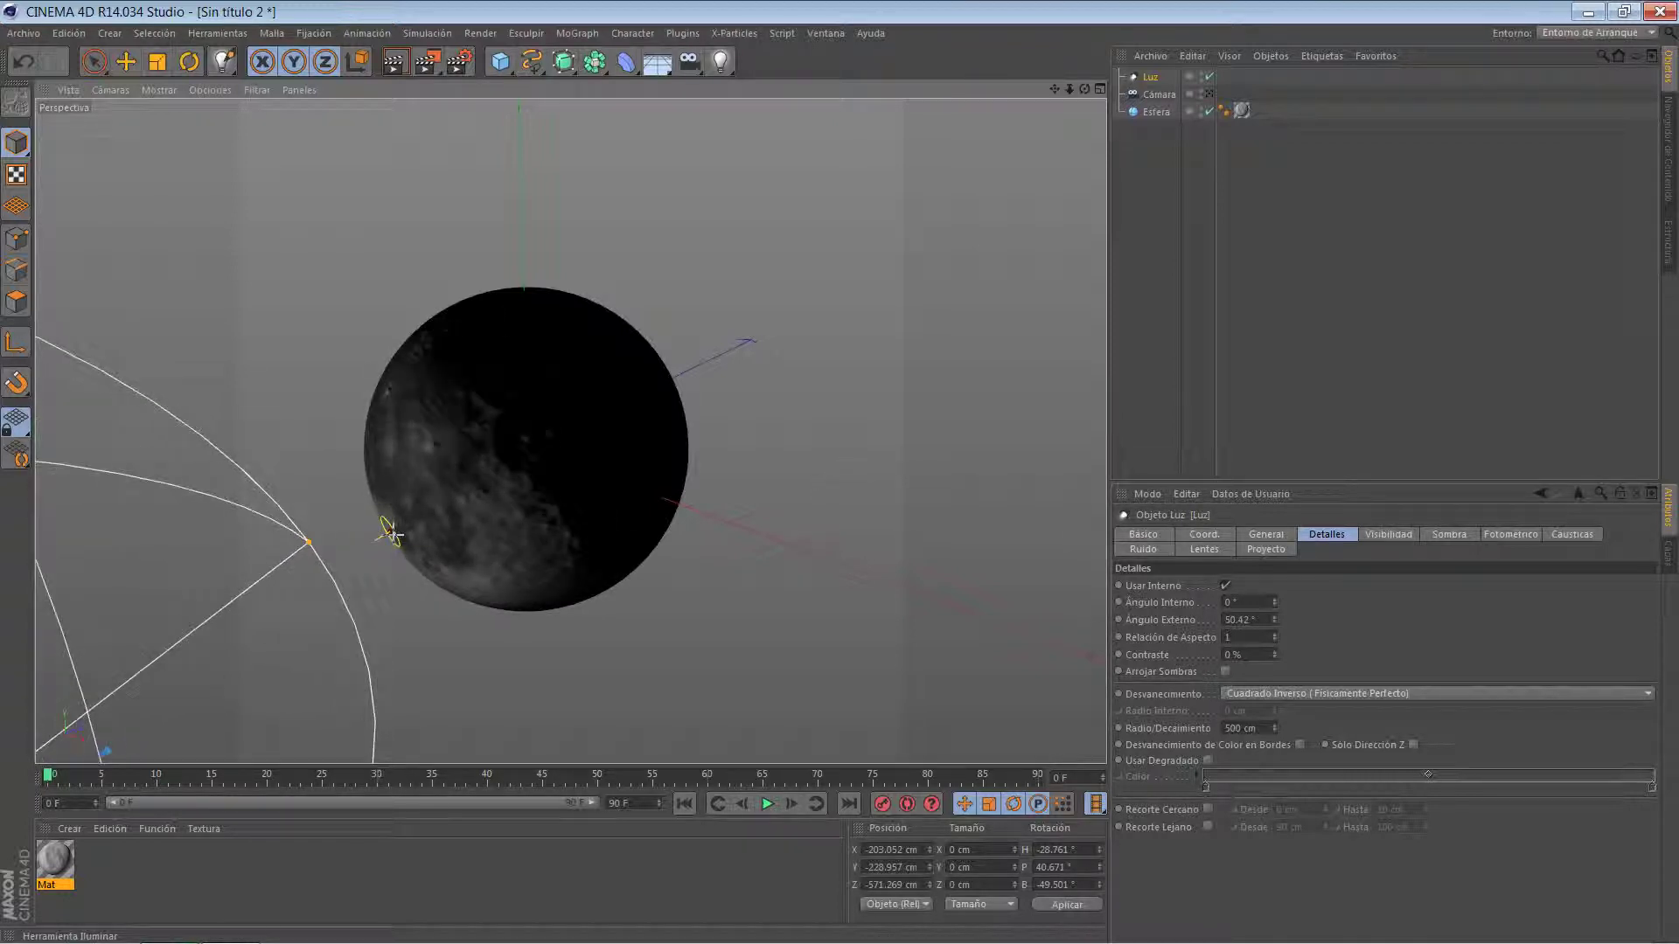
Render the dimly lit moon at 2000×2000, inspect it, then cancel saving it.
click(427, 65)
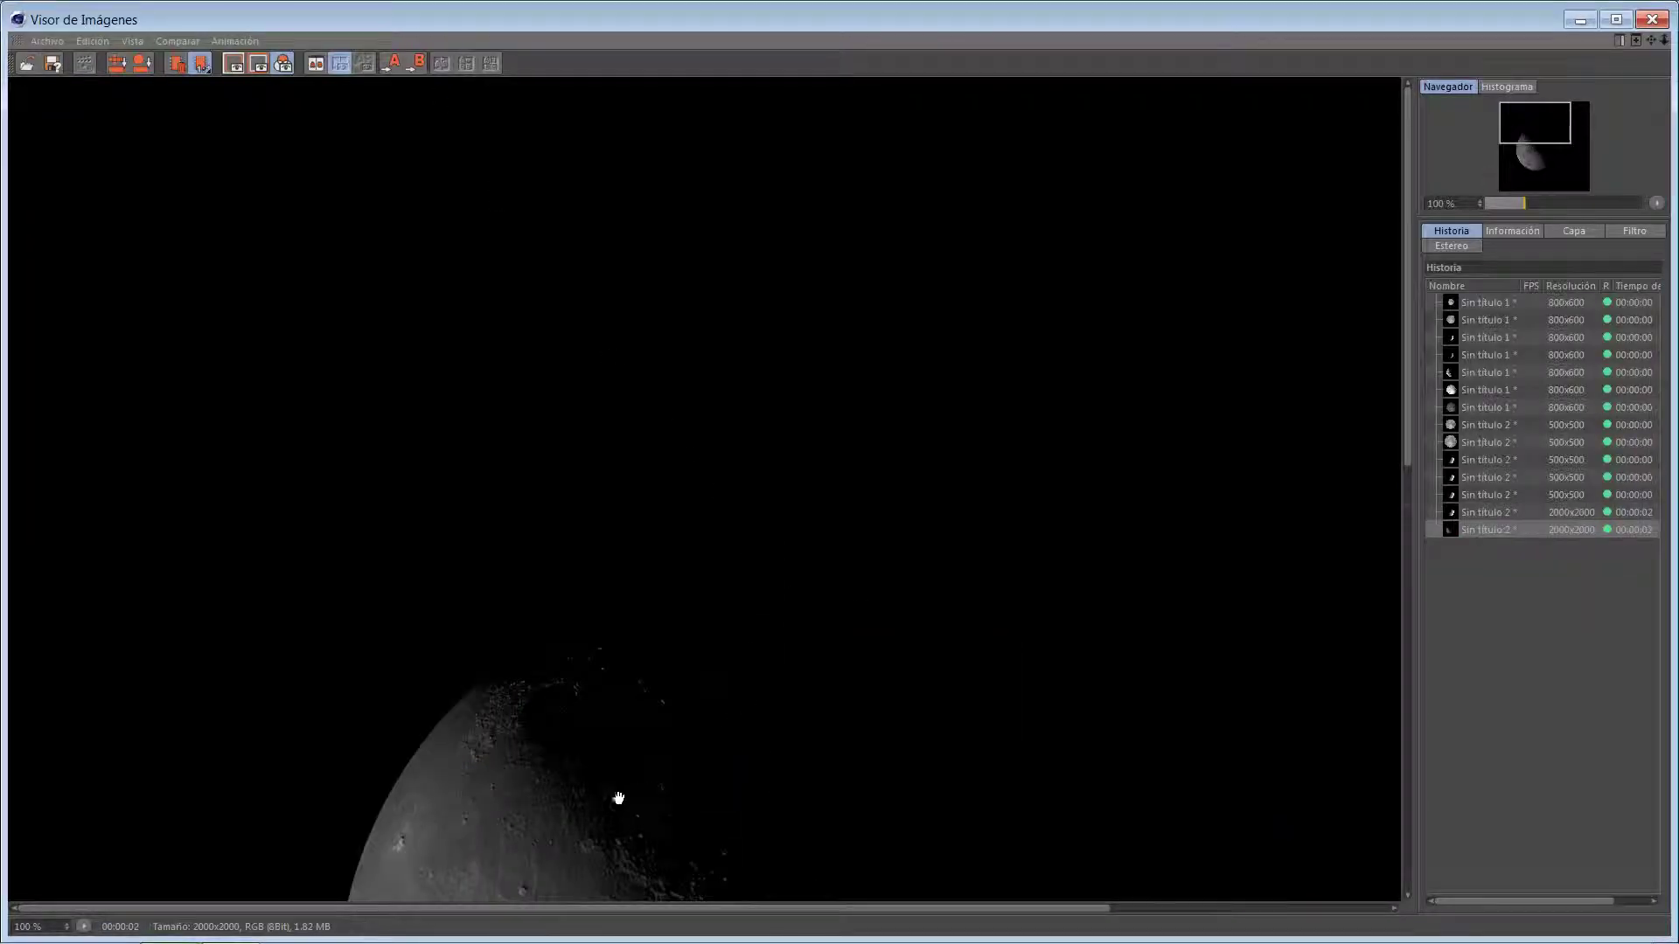
drag(618, 794, 684, 291)
drag(786, 562, 694, 577)
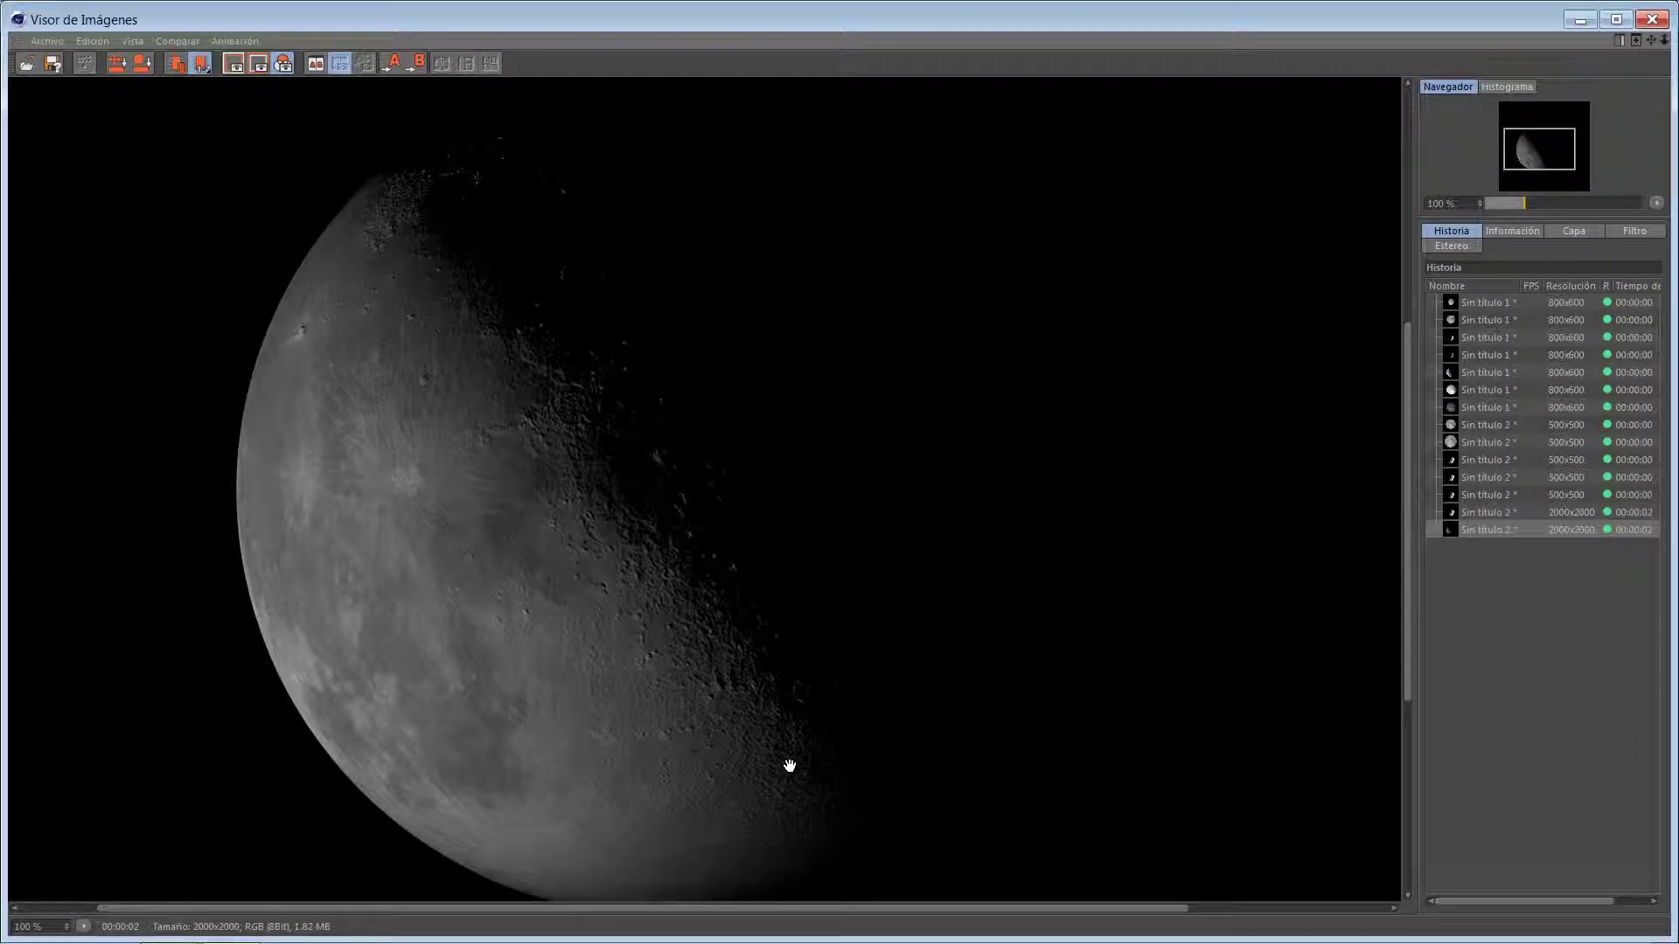
right_click(1490, 530)
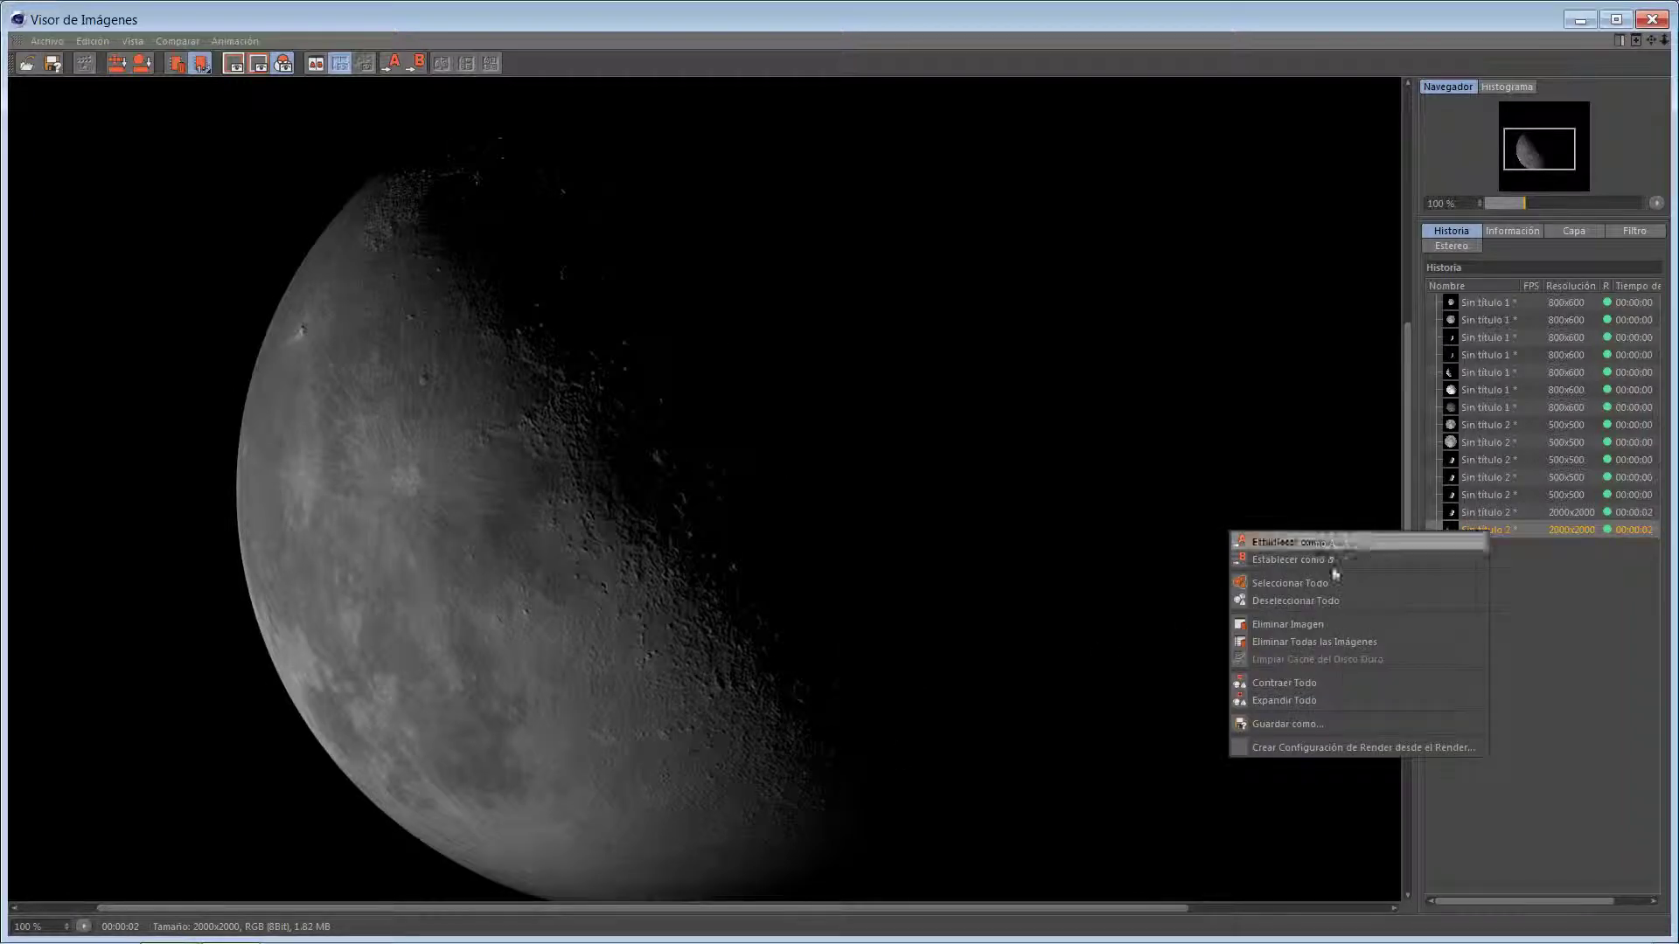
click(1322, 725)
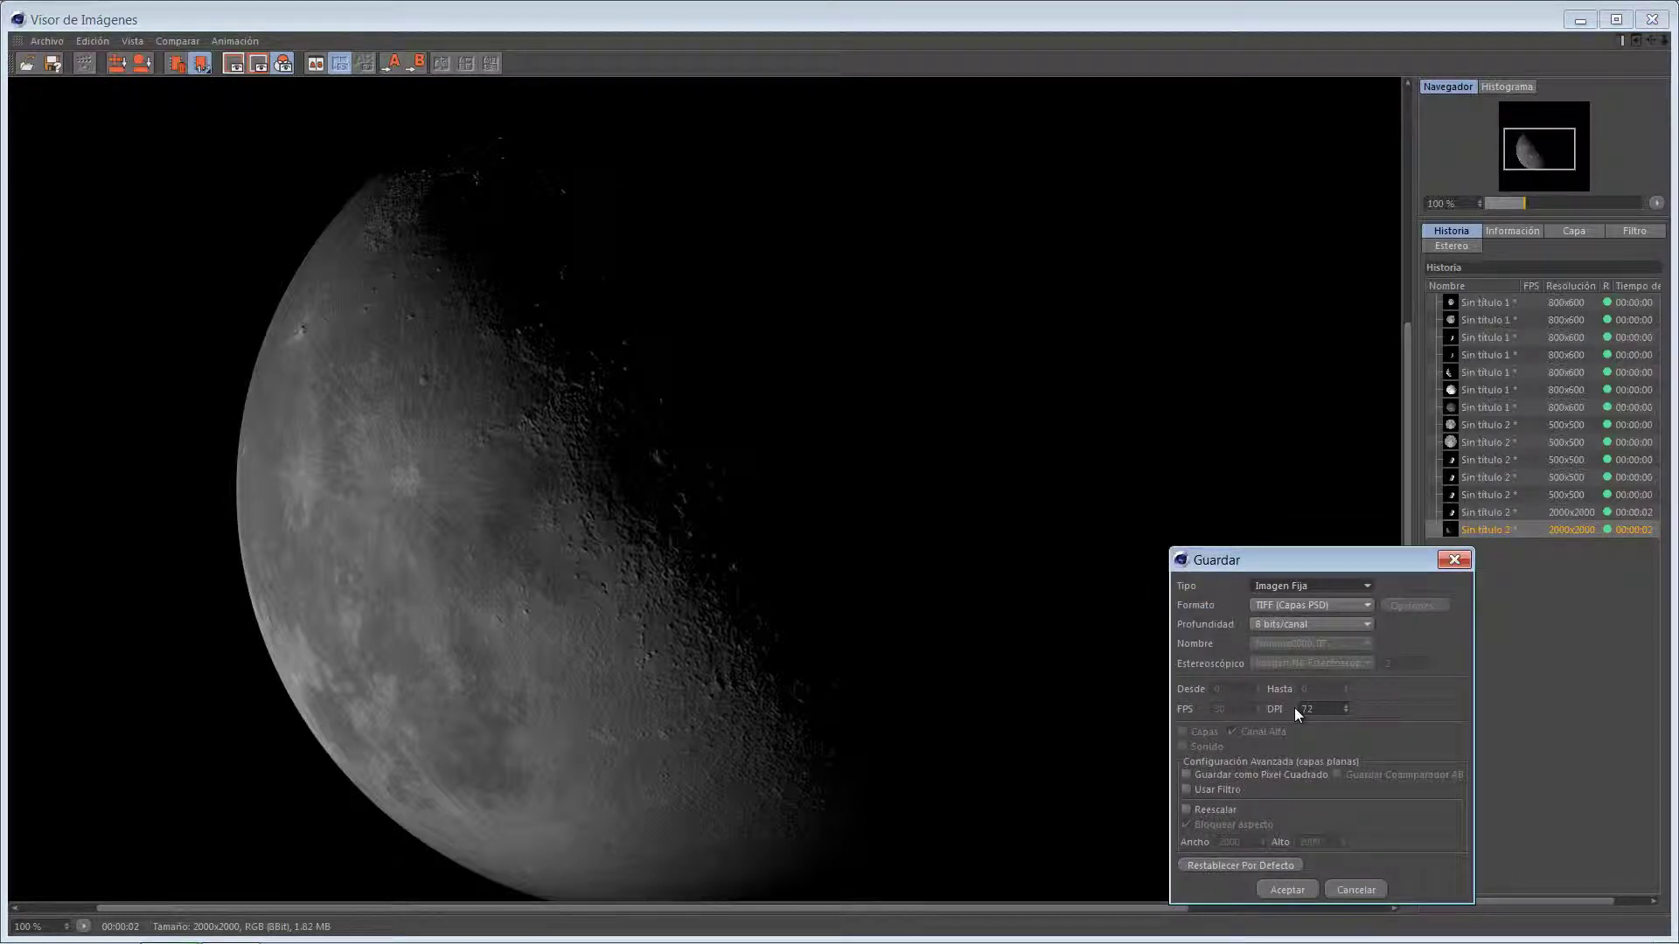
click(1363, 889)
Move the spotlight around the moon with the Iluminar tool.
click(1651, 19)
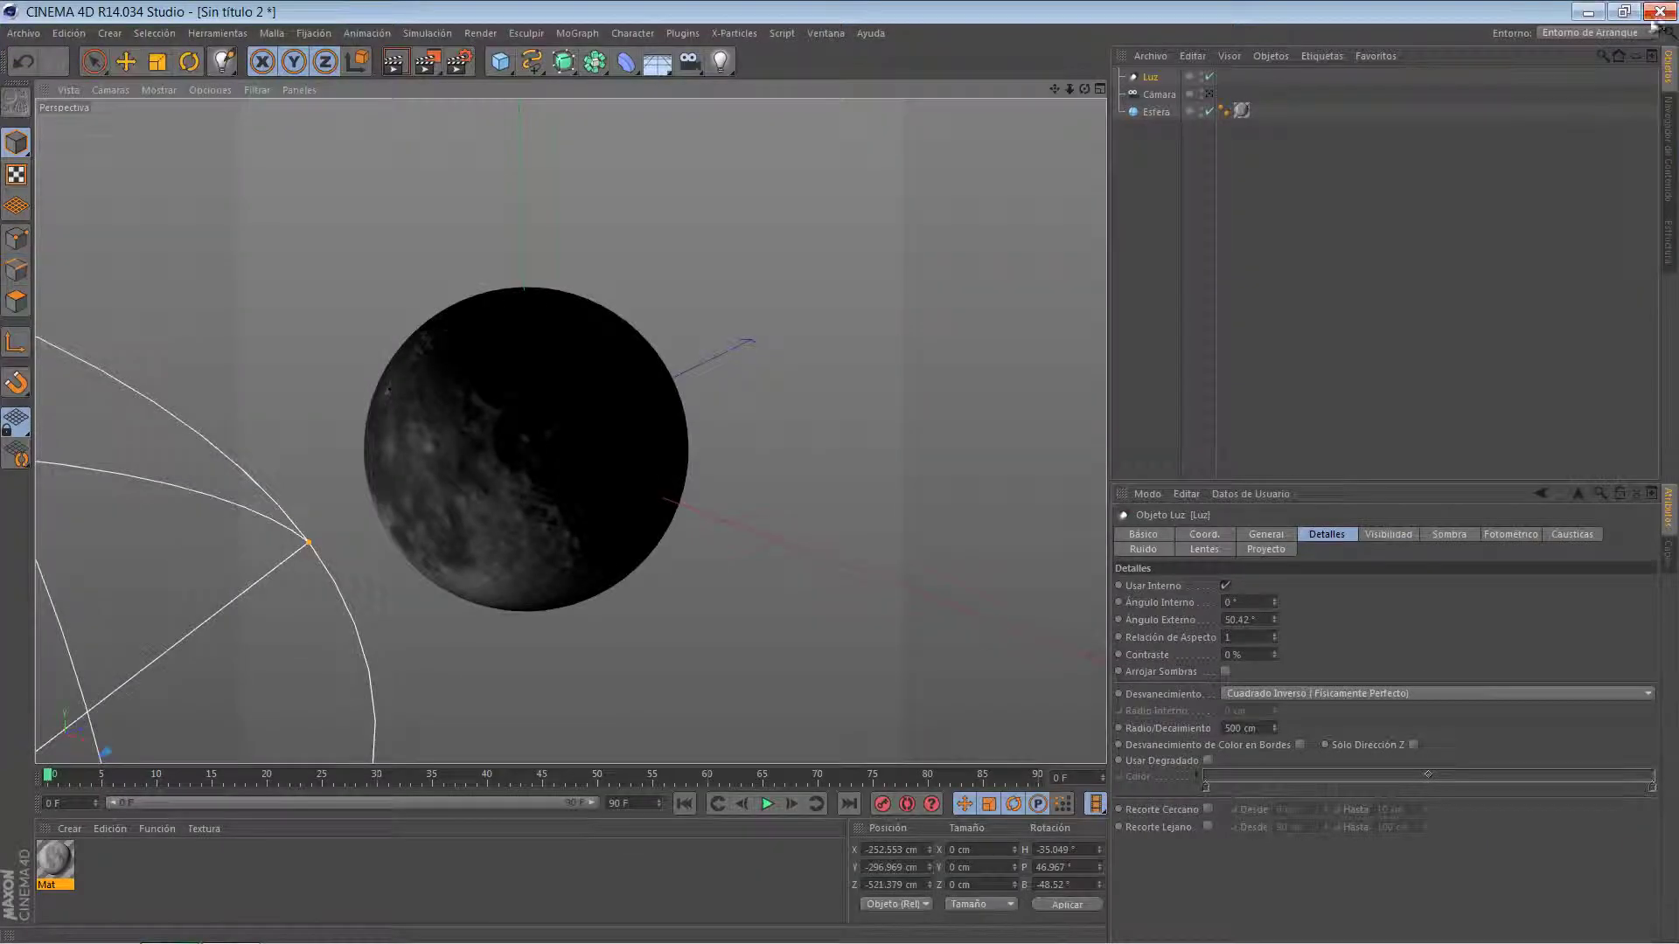
right_click(586, 475)
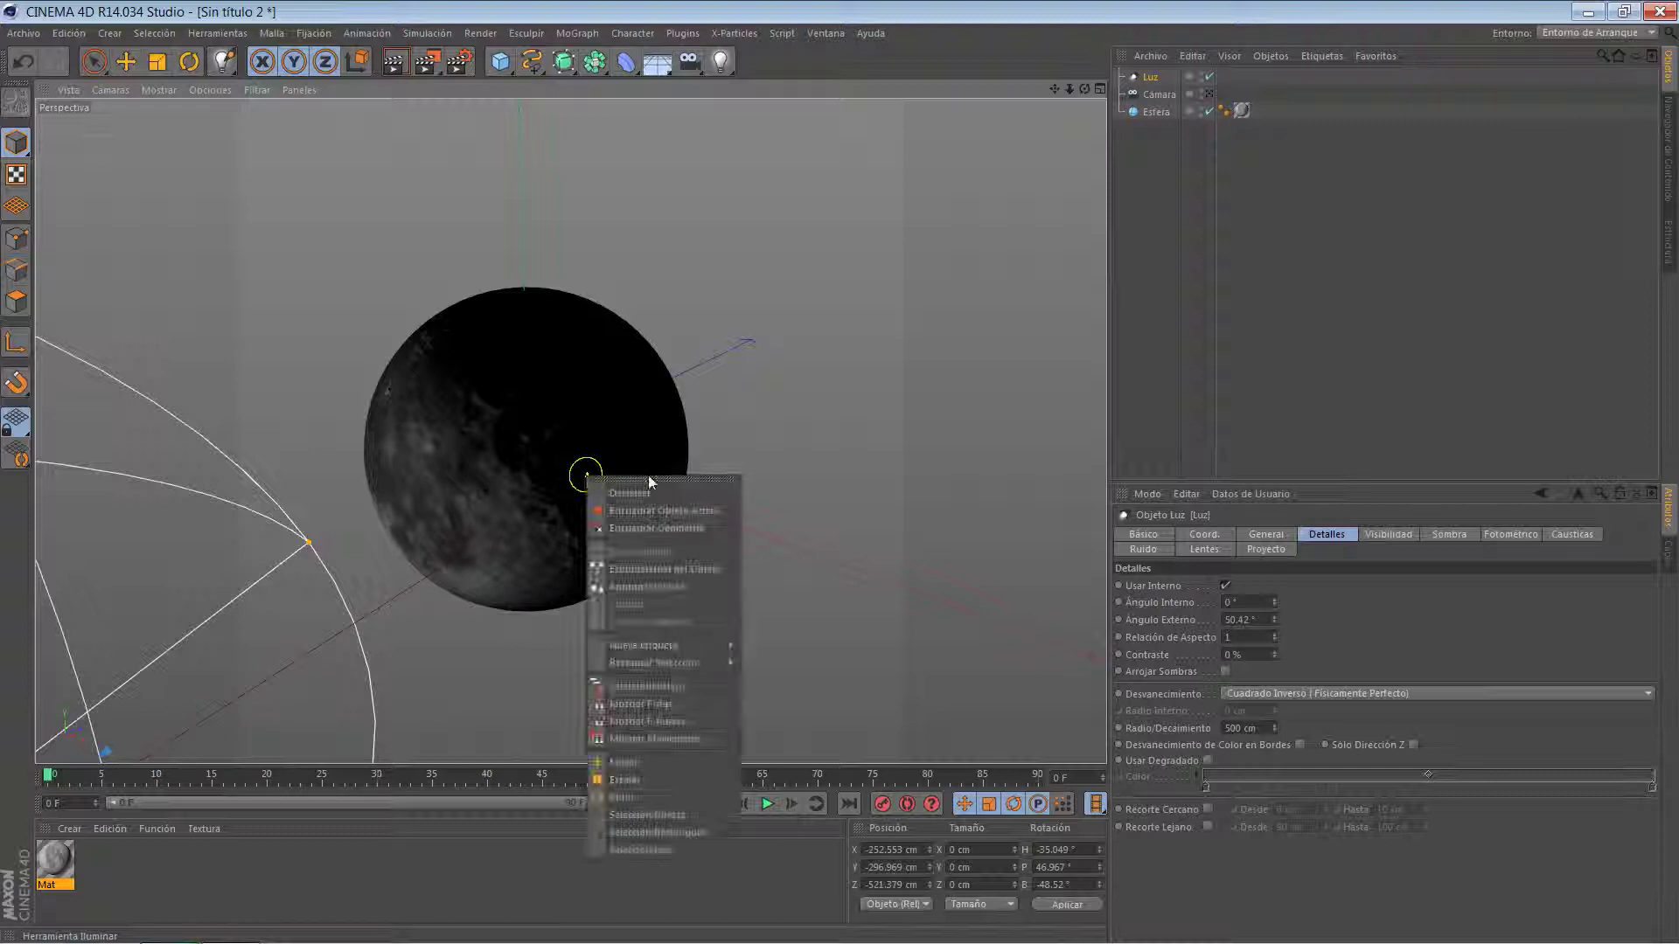
click(585, 442)
mouse_move(584, 443)
mouse_down()
mouse_move(649, 399)
mouse_move(648, 441)
mouse_move(603, 436)
mouse_move(623, 444)
mouse_up()
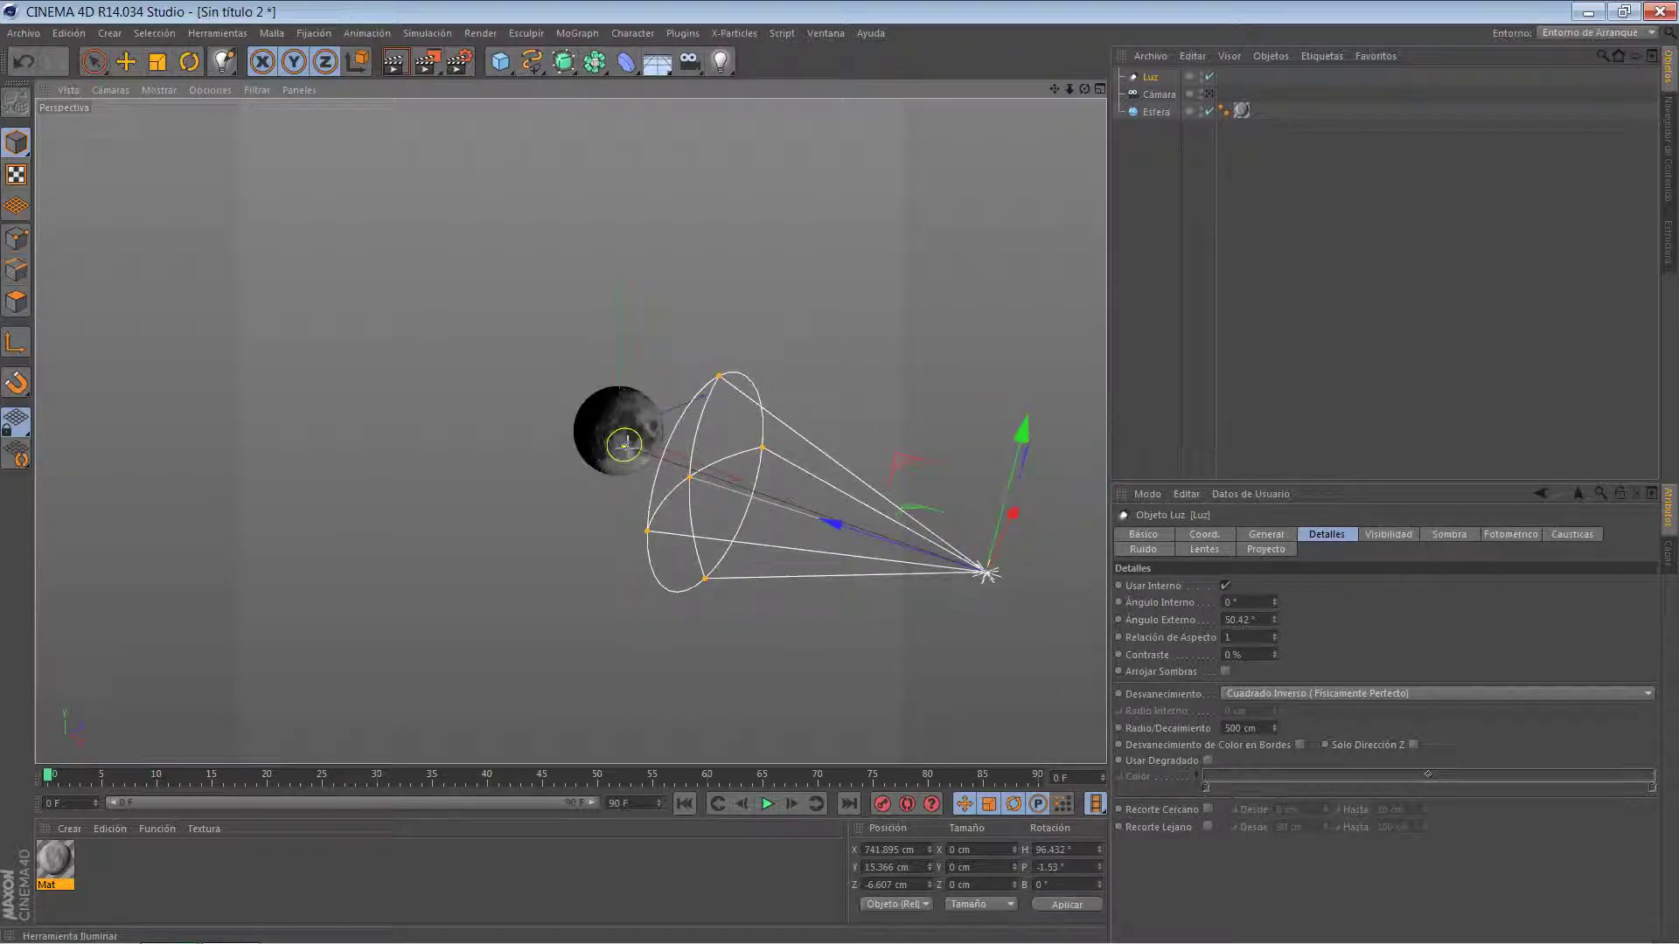
drag(623, 444, 643, 438)
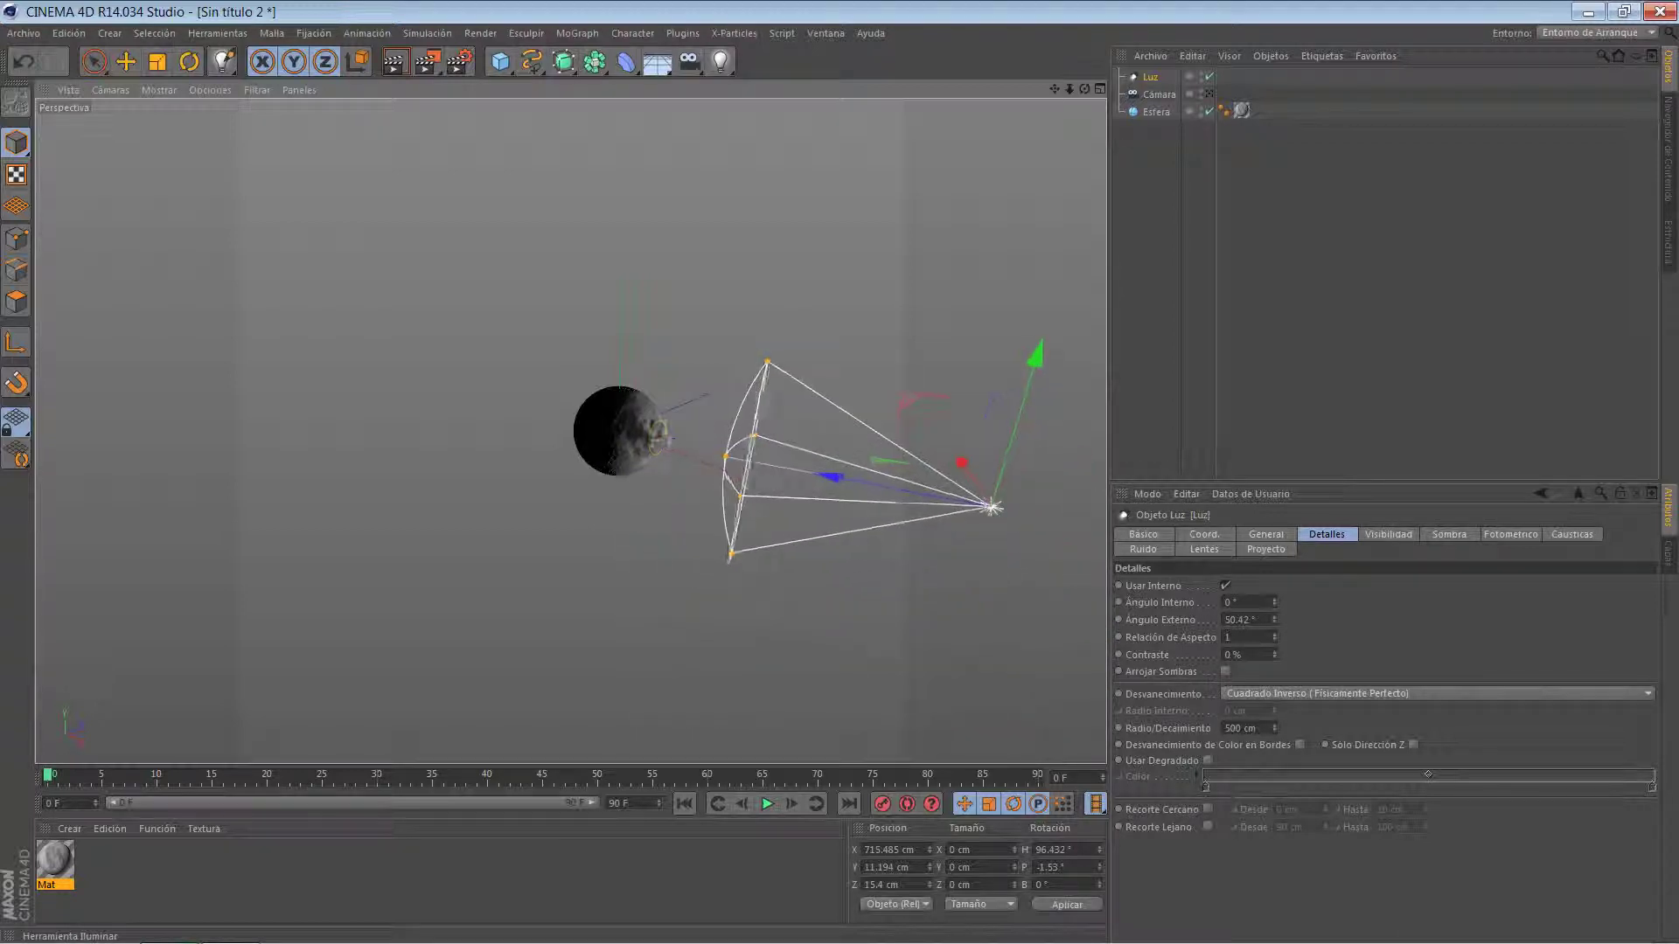
From the Cámara view, reposition the light so only a right-side crescent stays lit.
scroll(642, 438, up, 3)
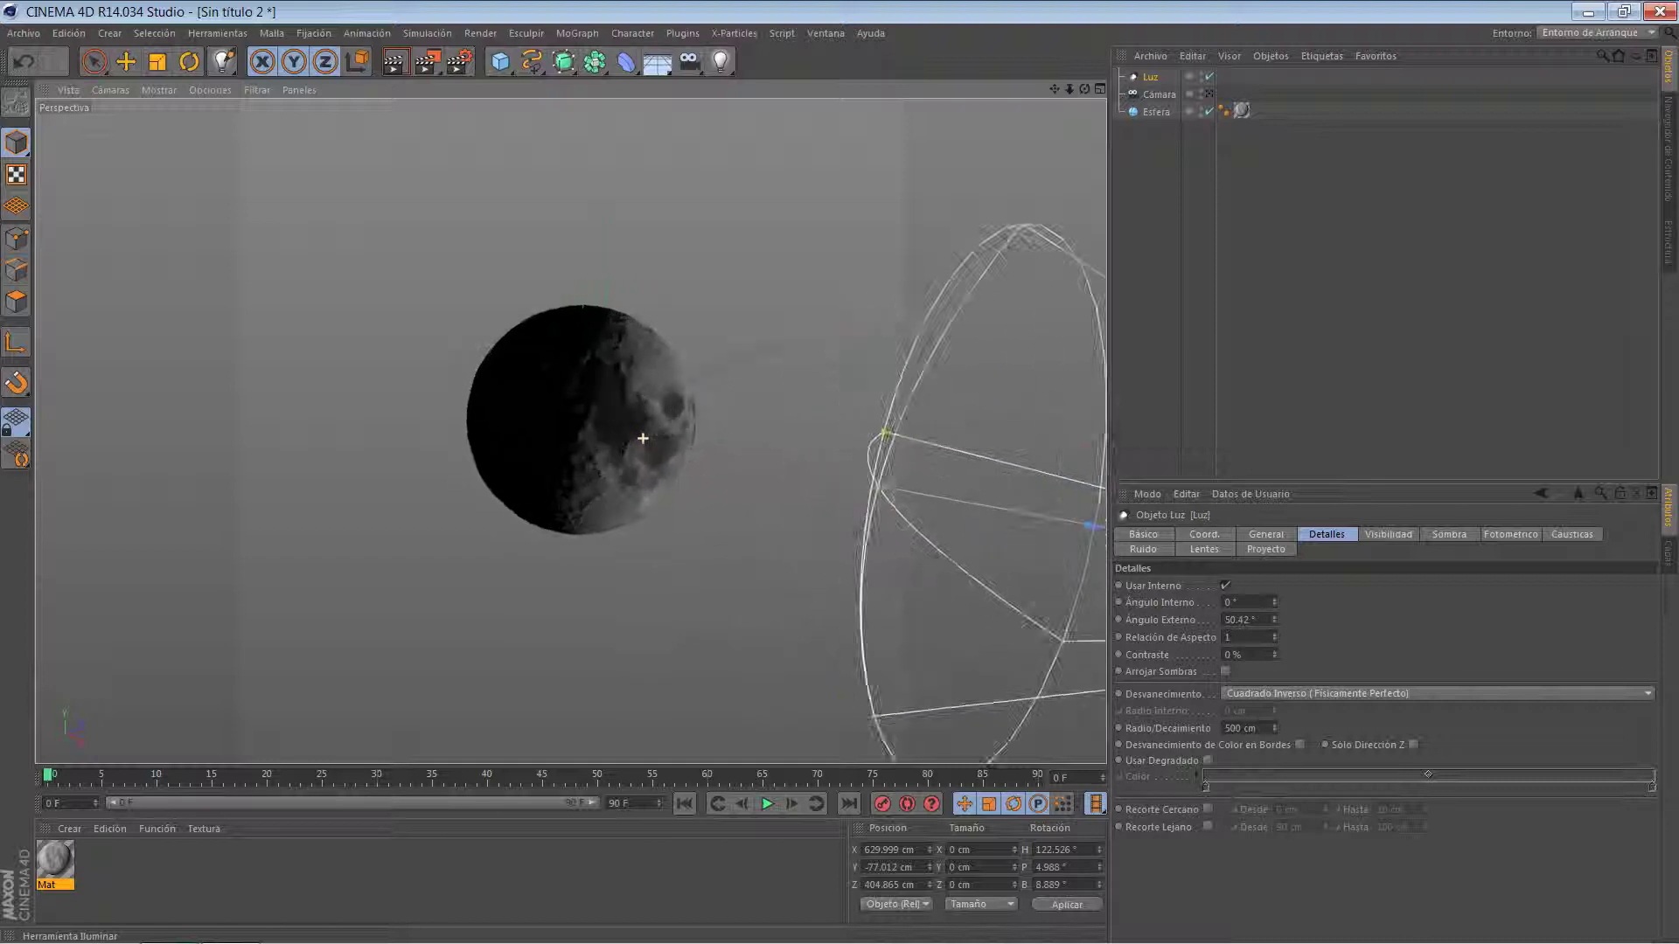
click(1209, 94)
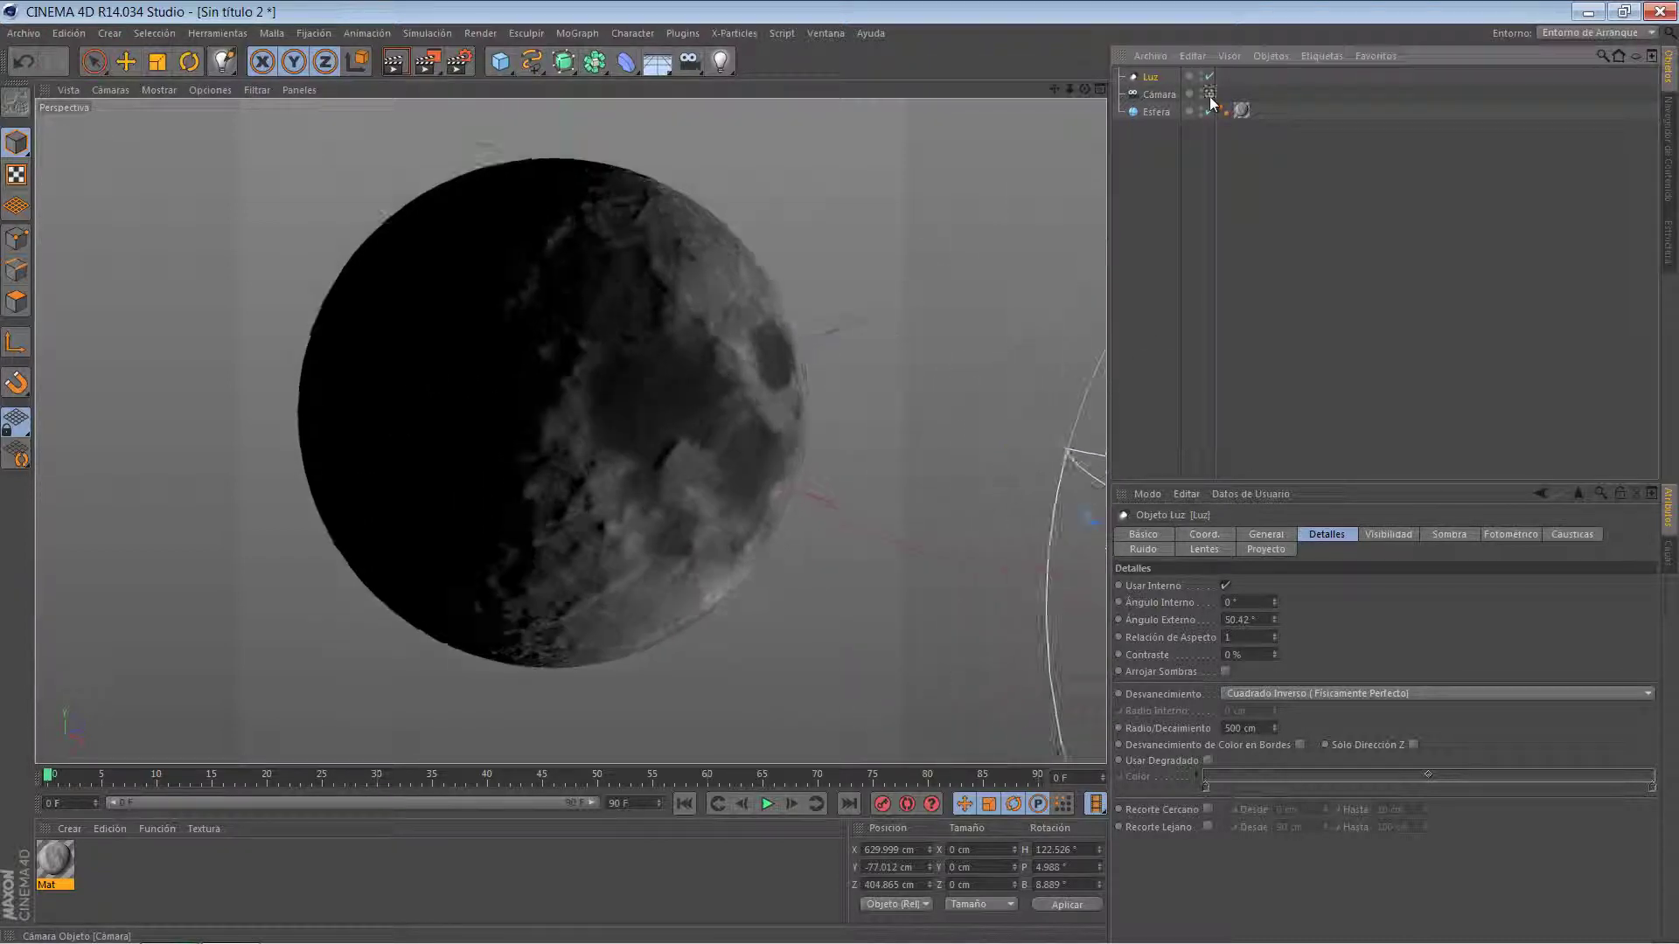
mouse_move(746, 458)
mouse_down()
mouse_move(715, 462)
mouse_move(744, 469)
mouse_up()
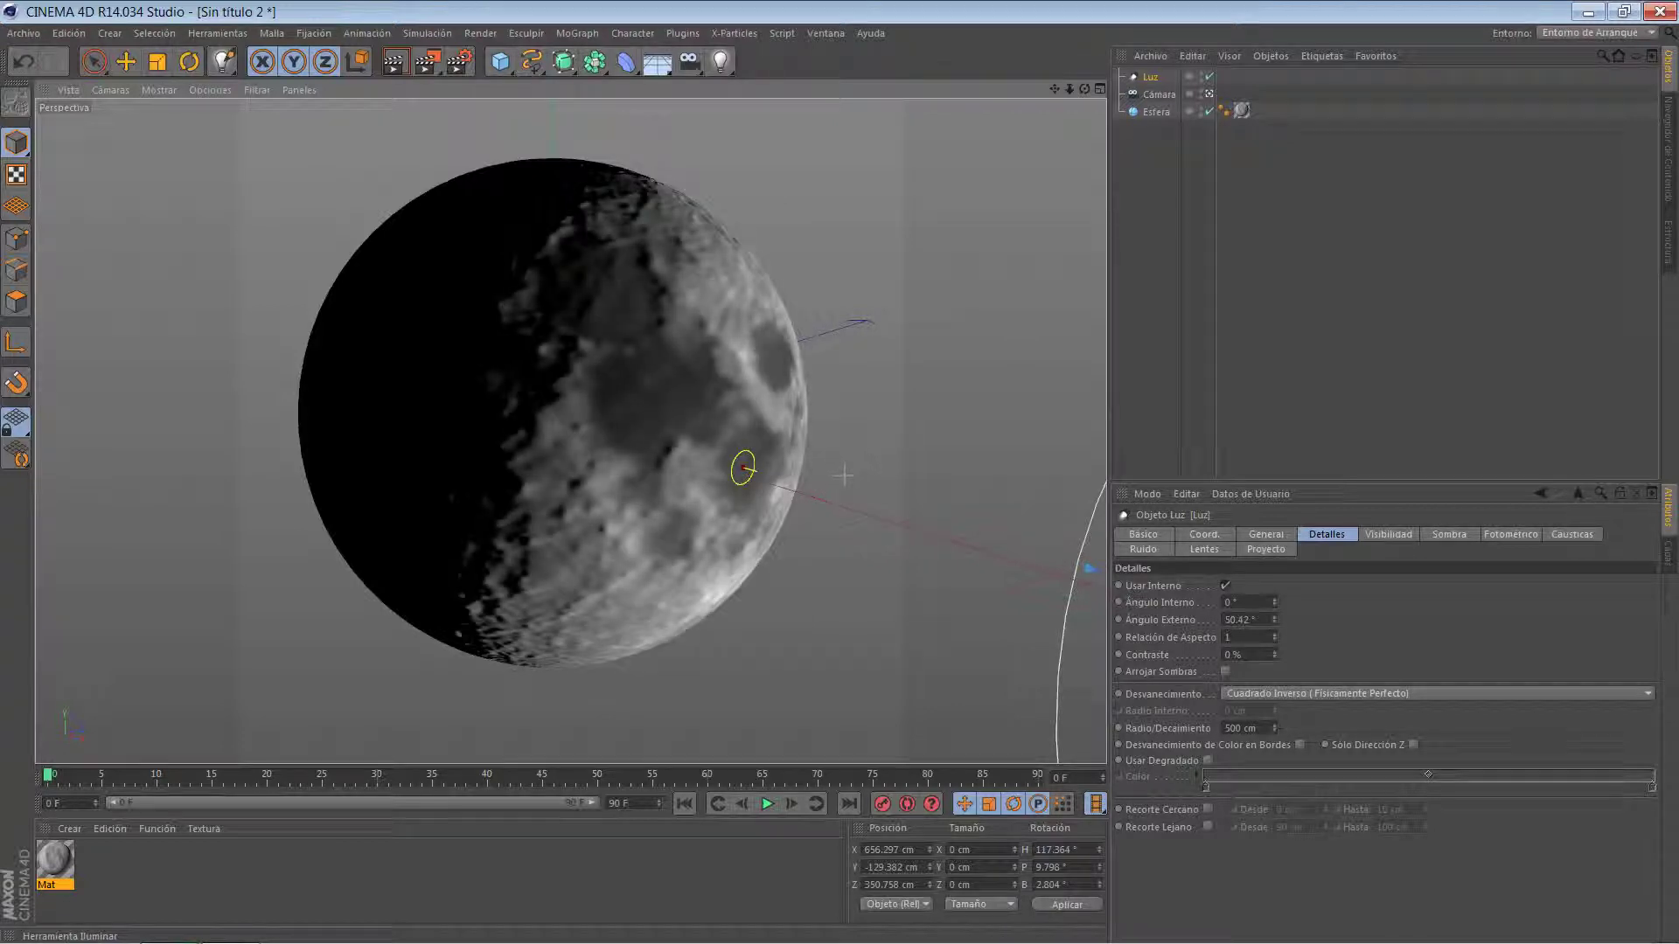
mouse_move(743, 469)
mouse_down()
mouse_move(781, 473)
mouse_move(763, 507)
mouse_up()
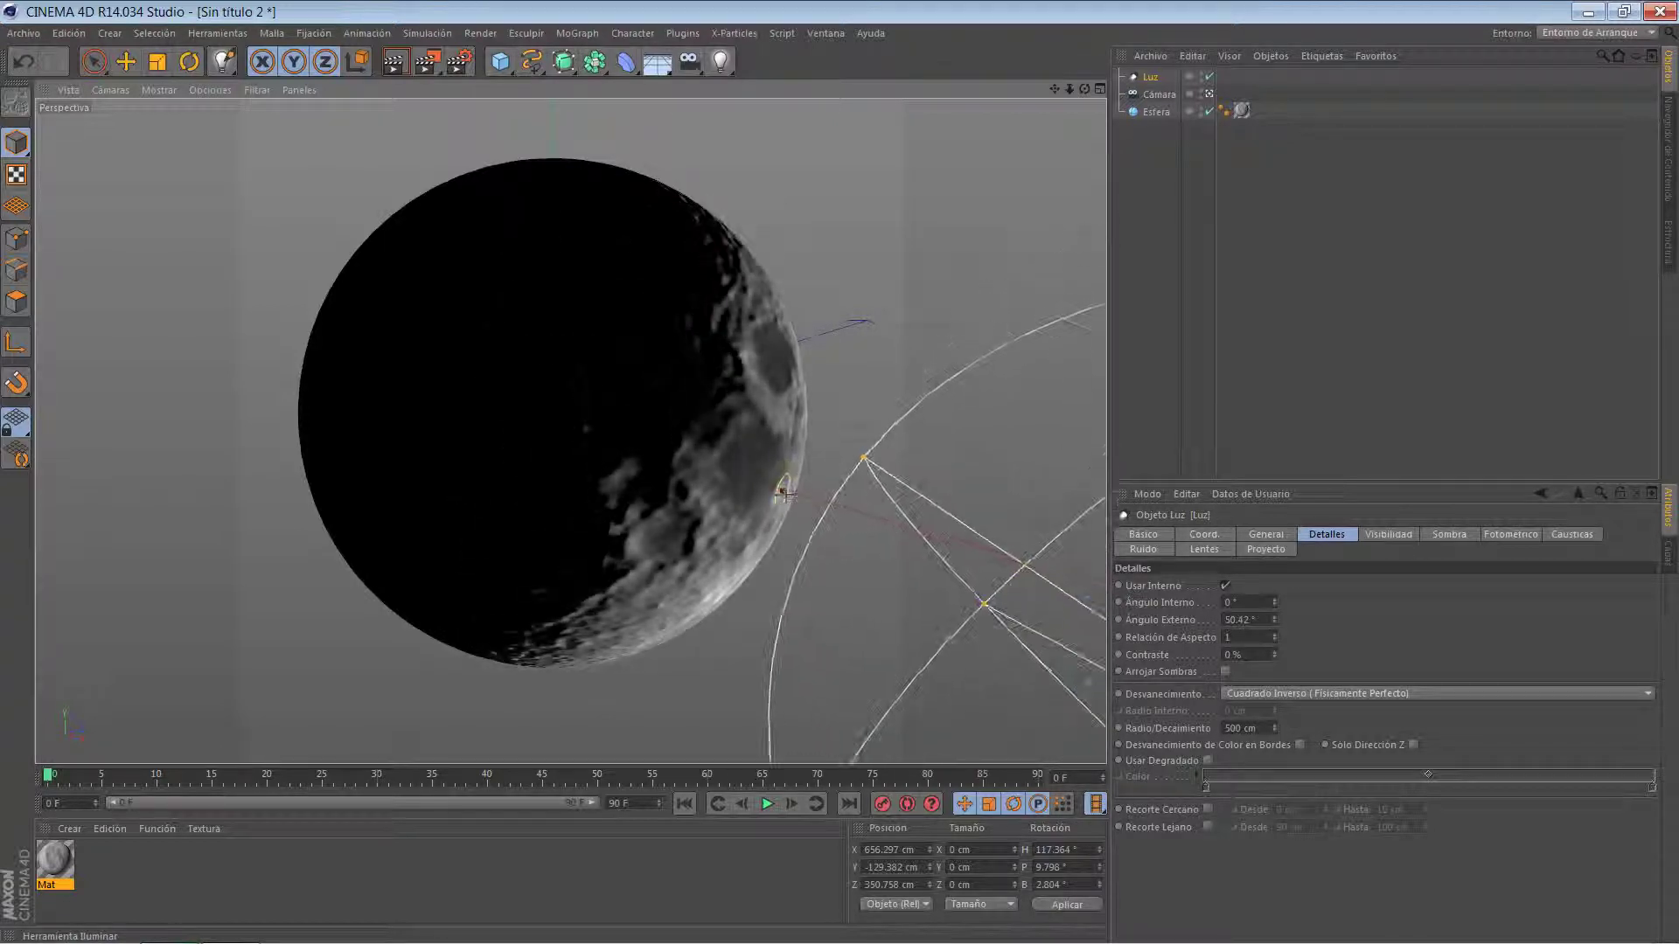
click(427, 60)
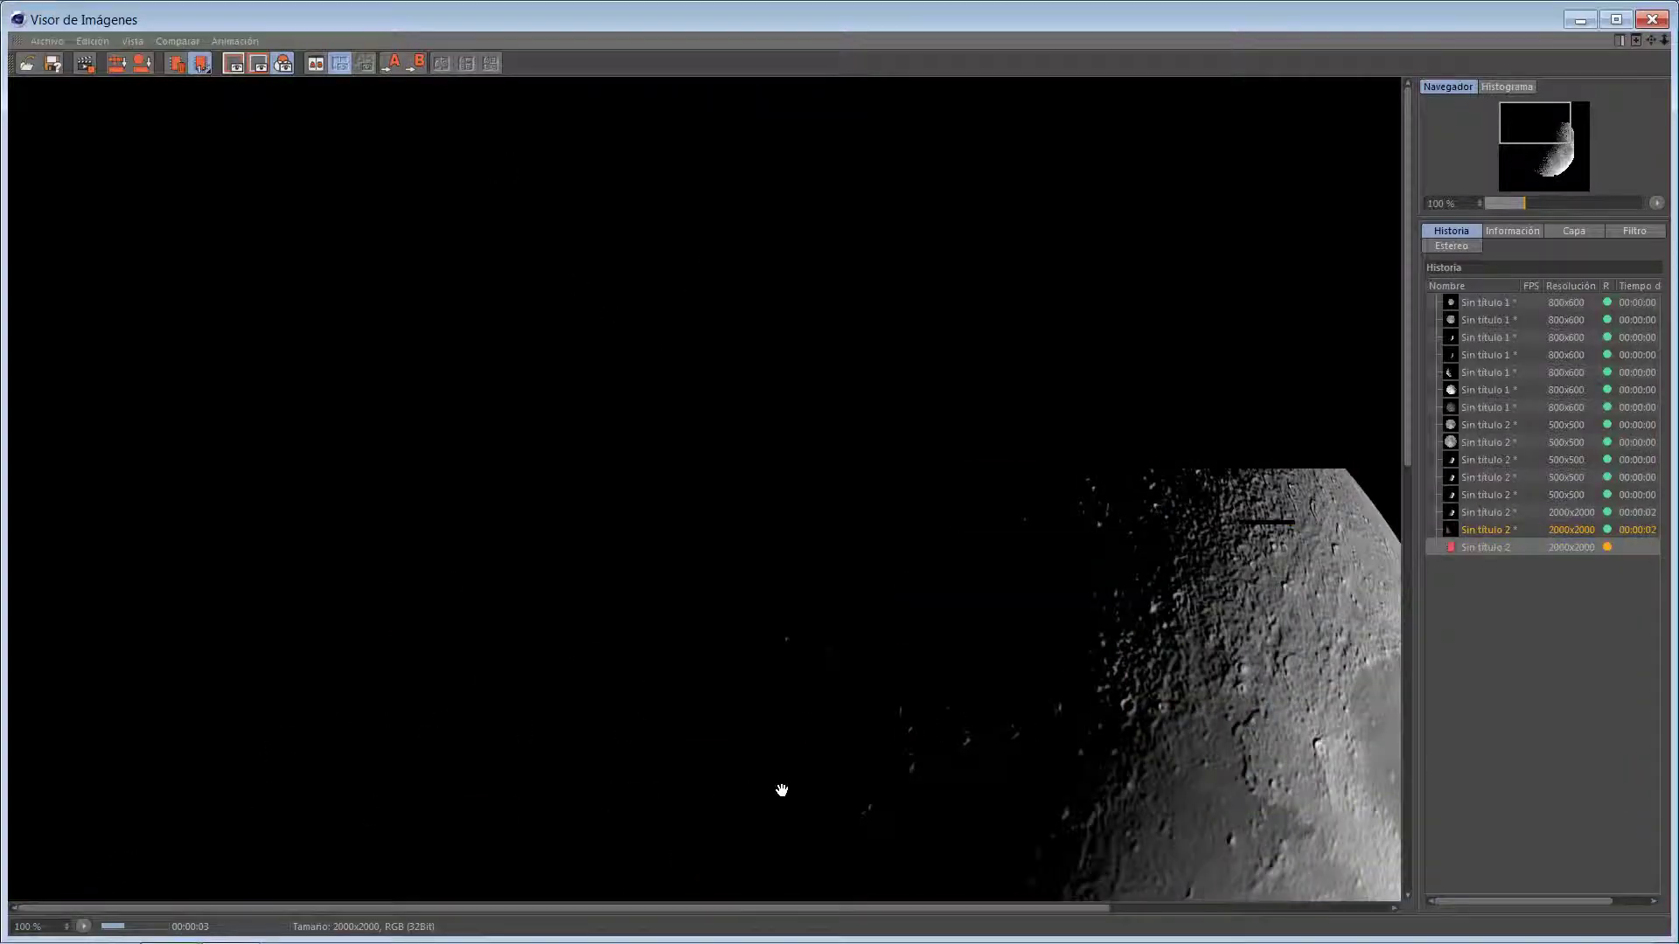
View the whole 2000×2000 crescent render at 62.3% and open its history options.
drag(1045, 730, 625, 359)
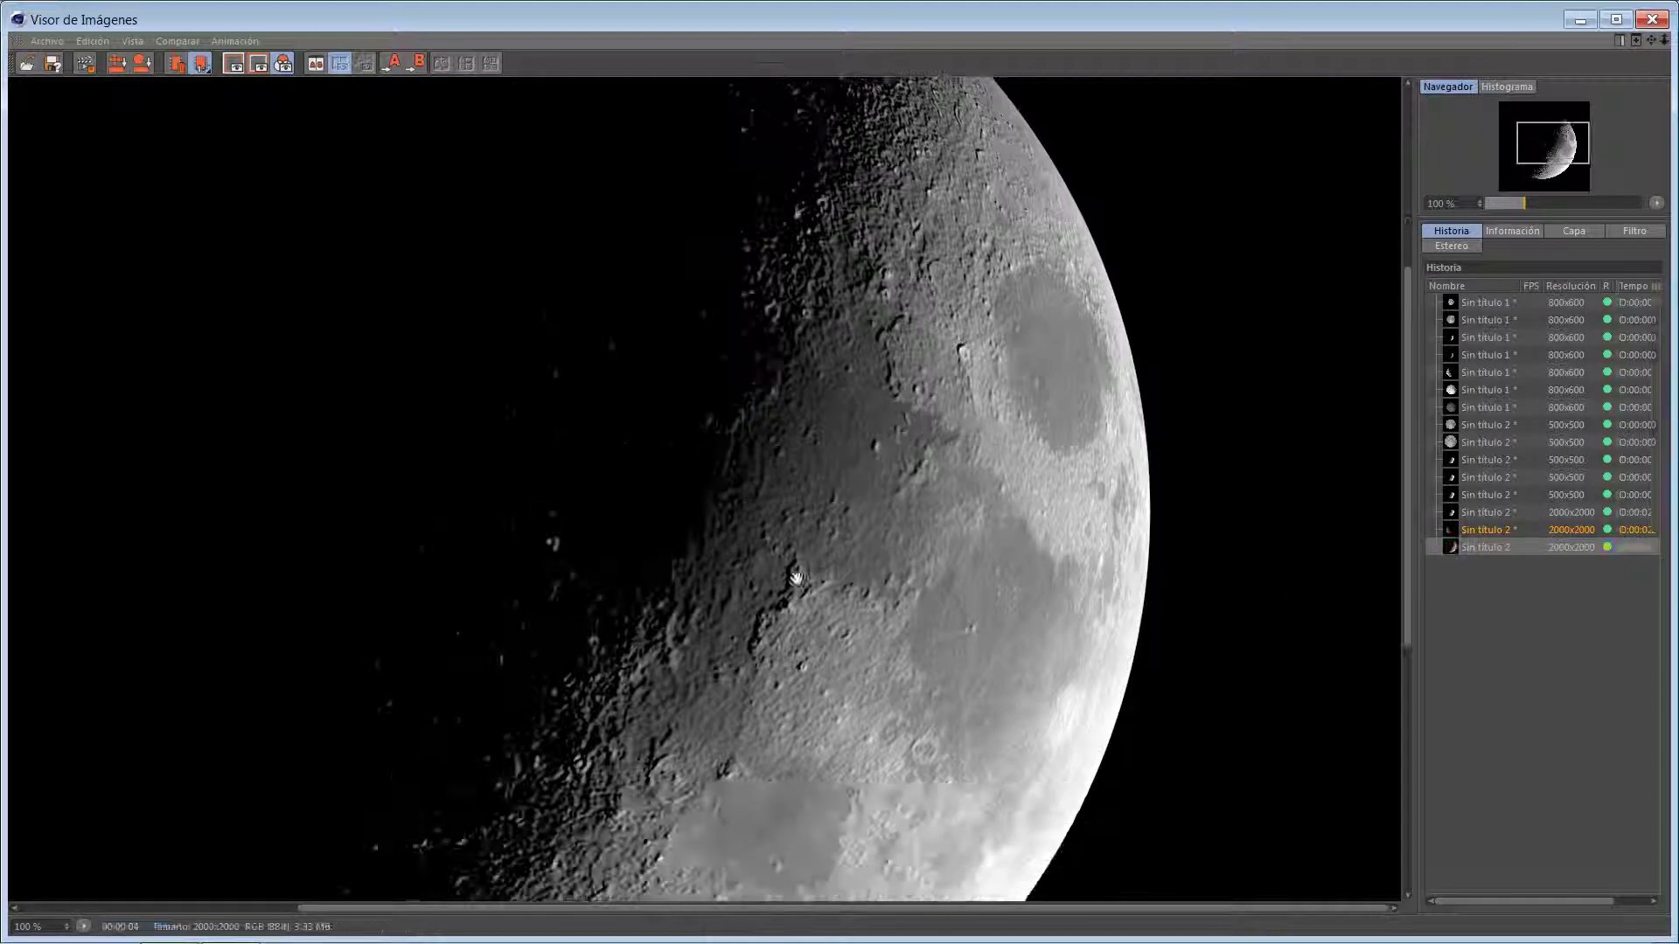
scroll(835, 474, down, 3)
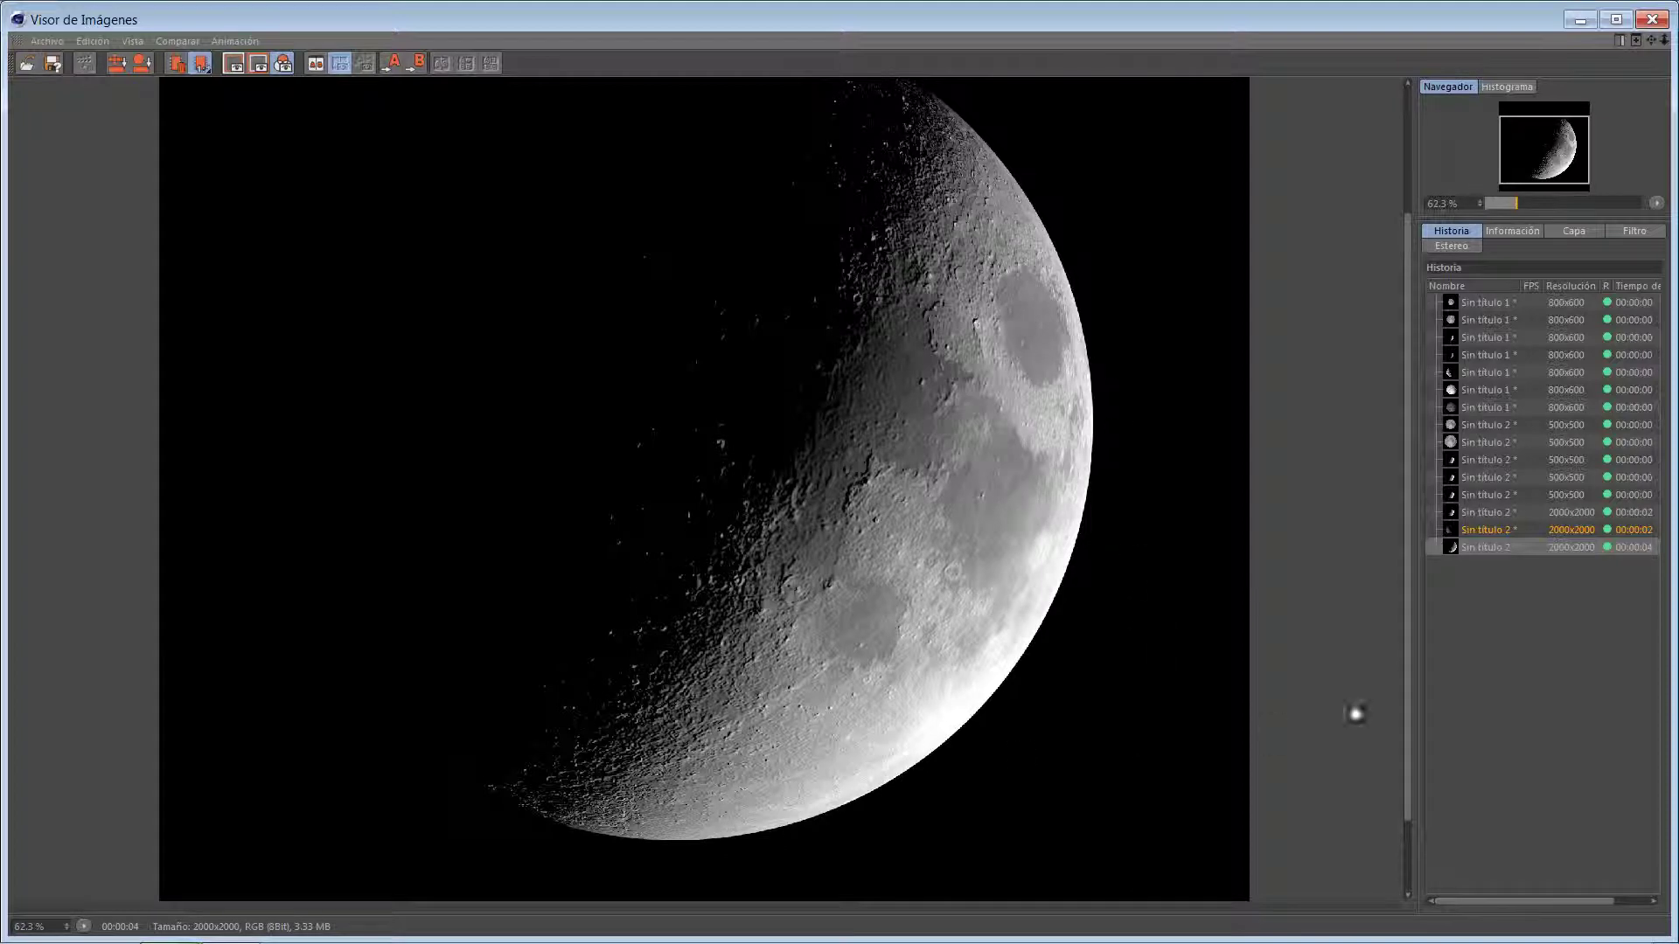
right_click(1495, 555)
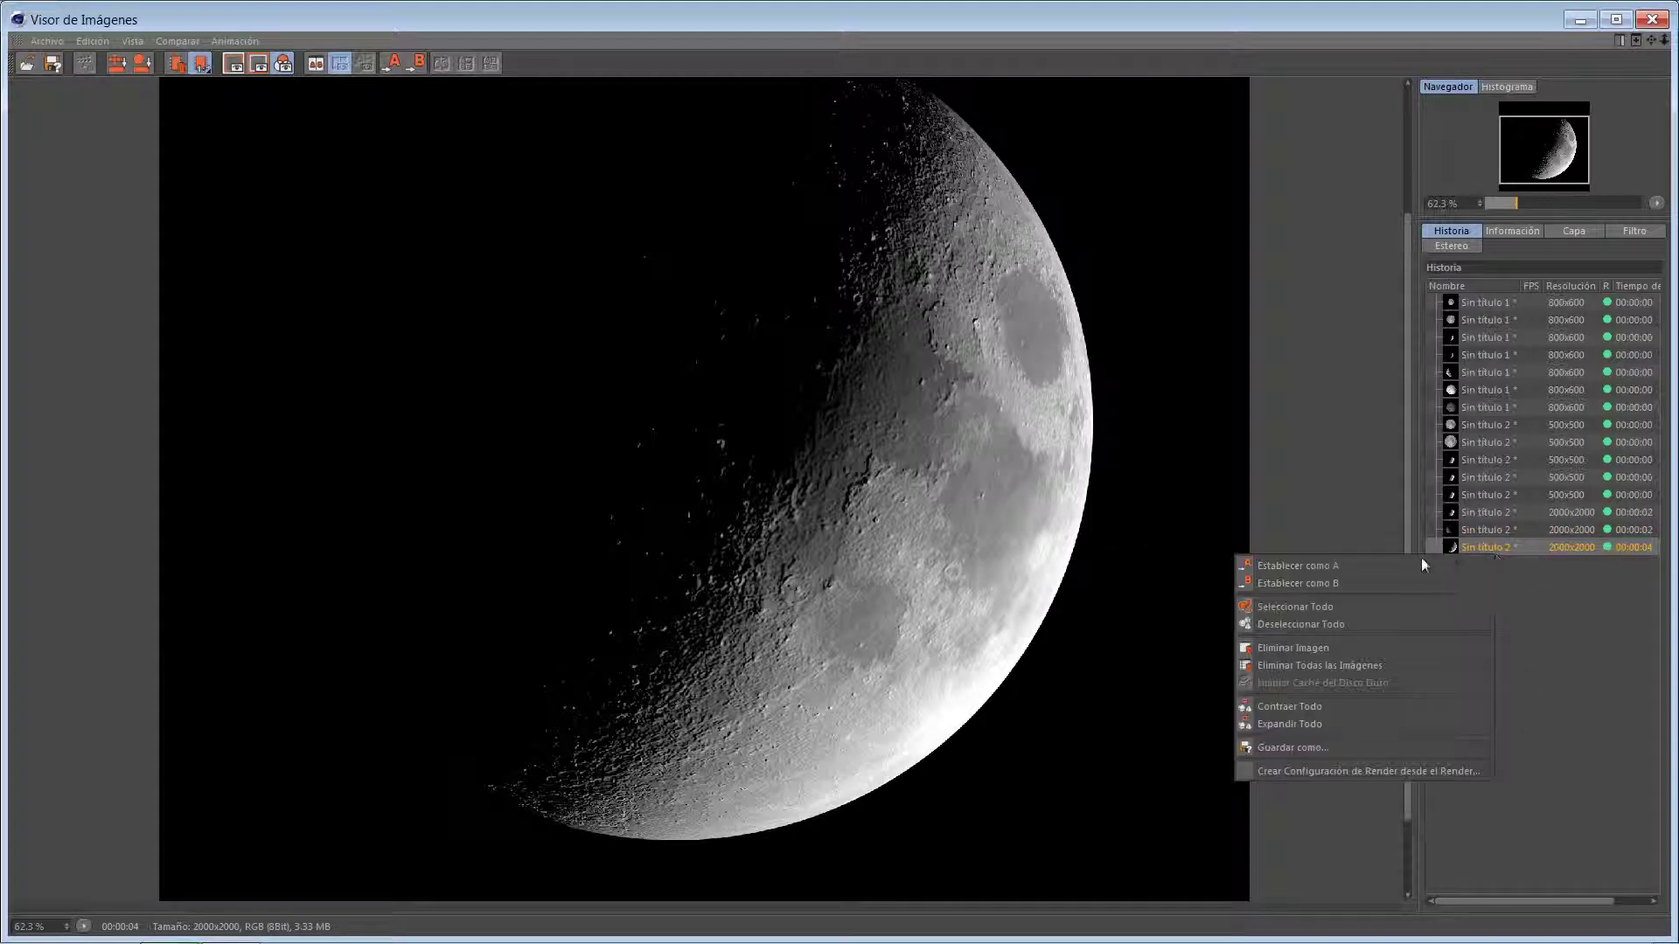
Save the crescent render to Escritorio as a 16-bit TIFF named 'creciente tuto'.
click(1329, 747)
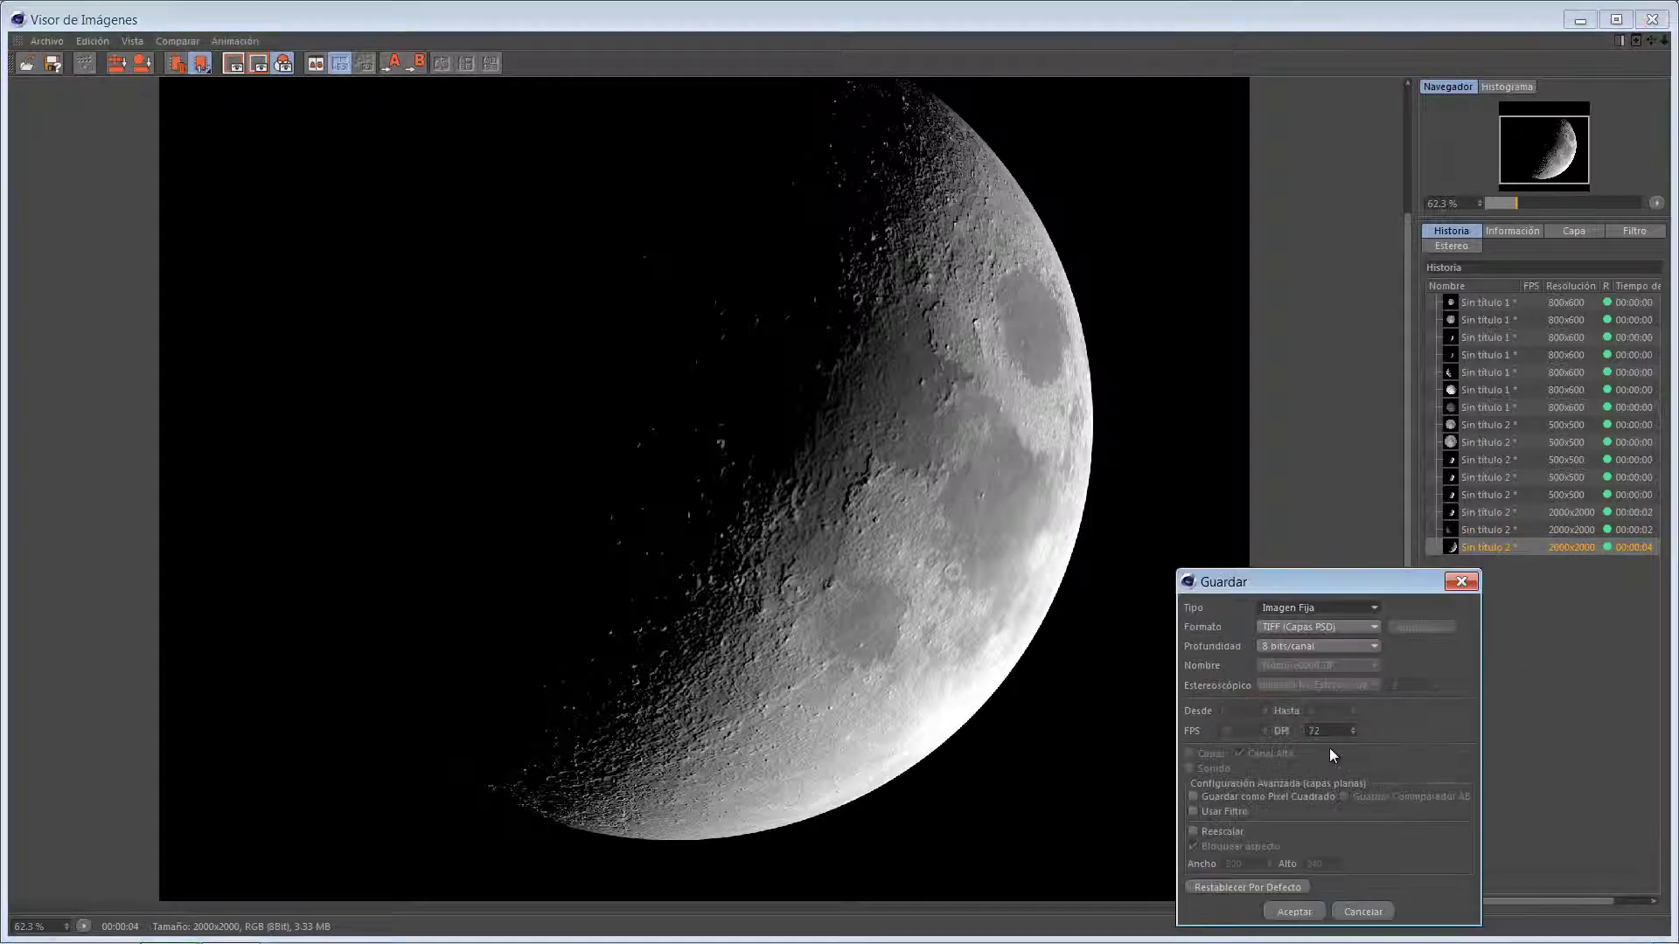
click(1325, 647)
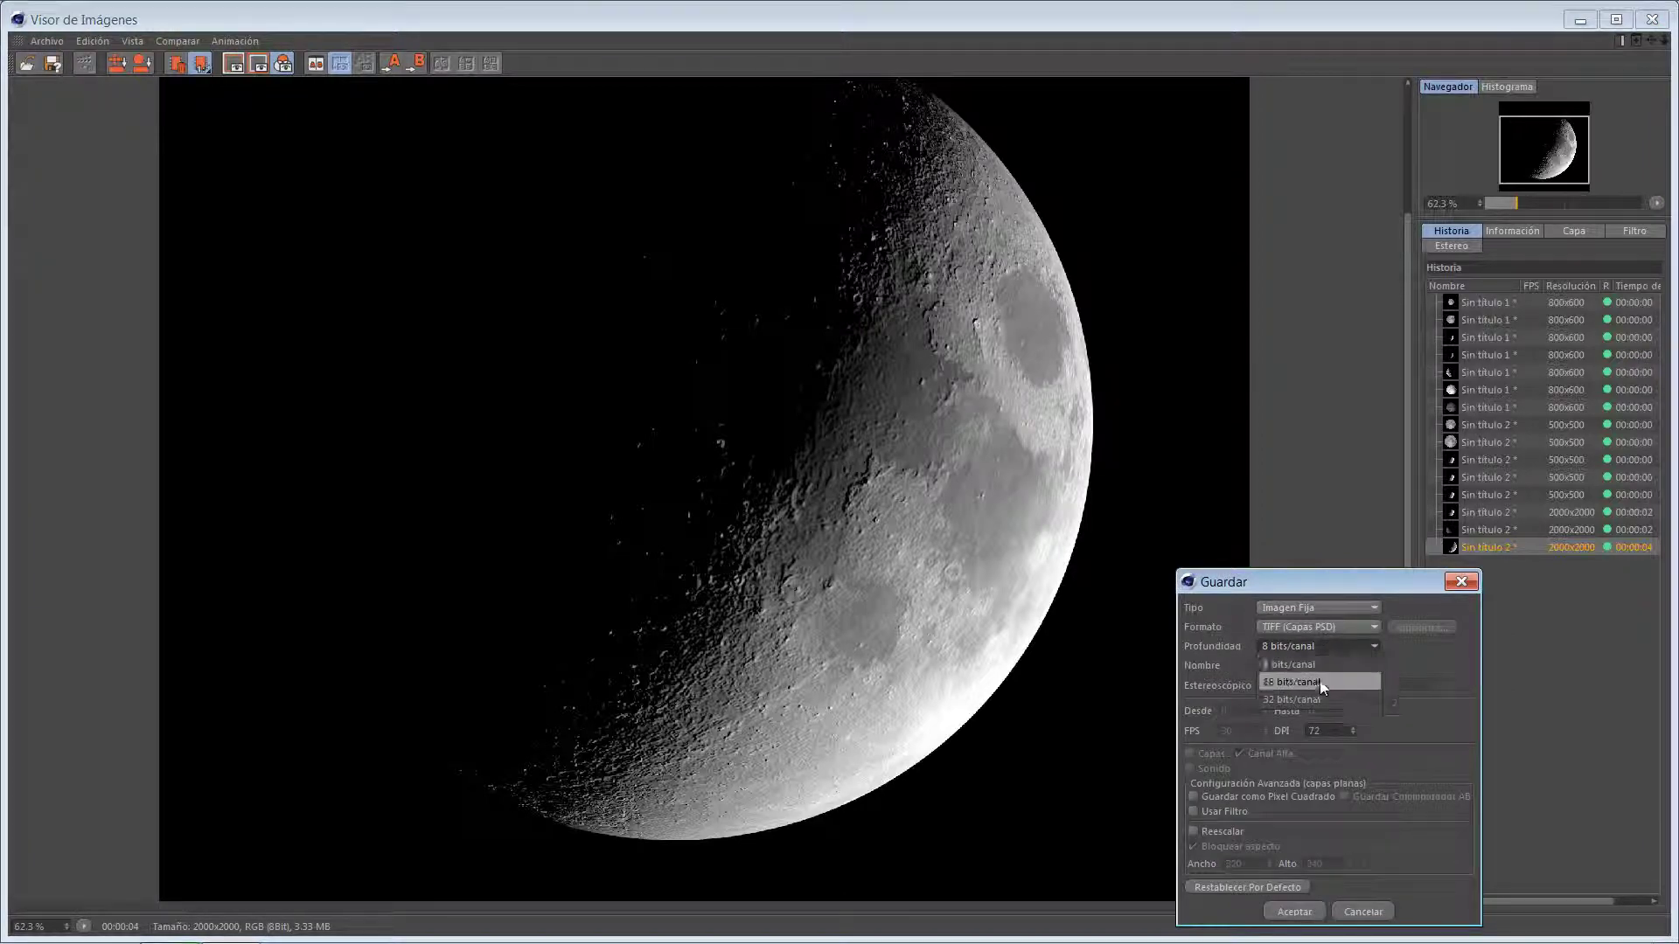
click(1319, 680)
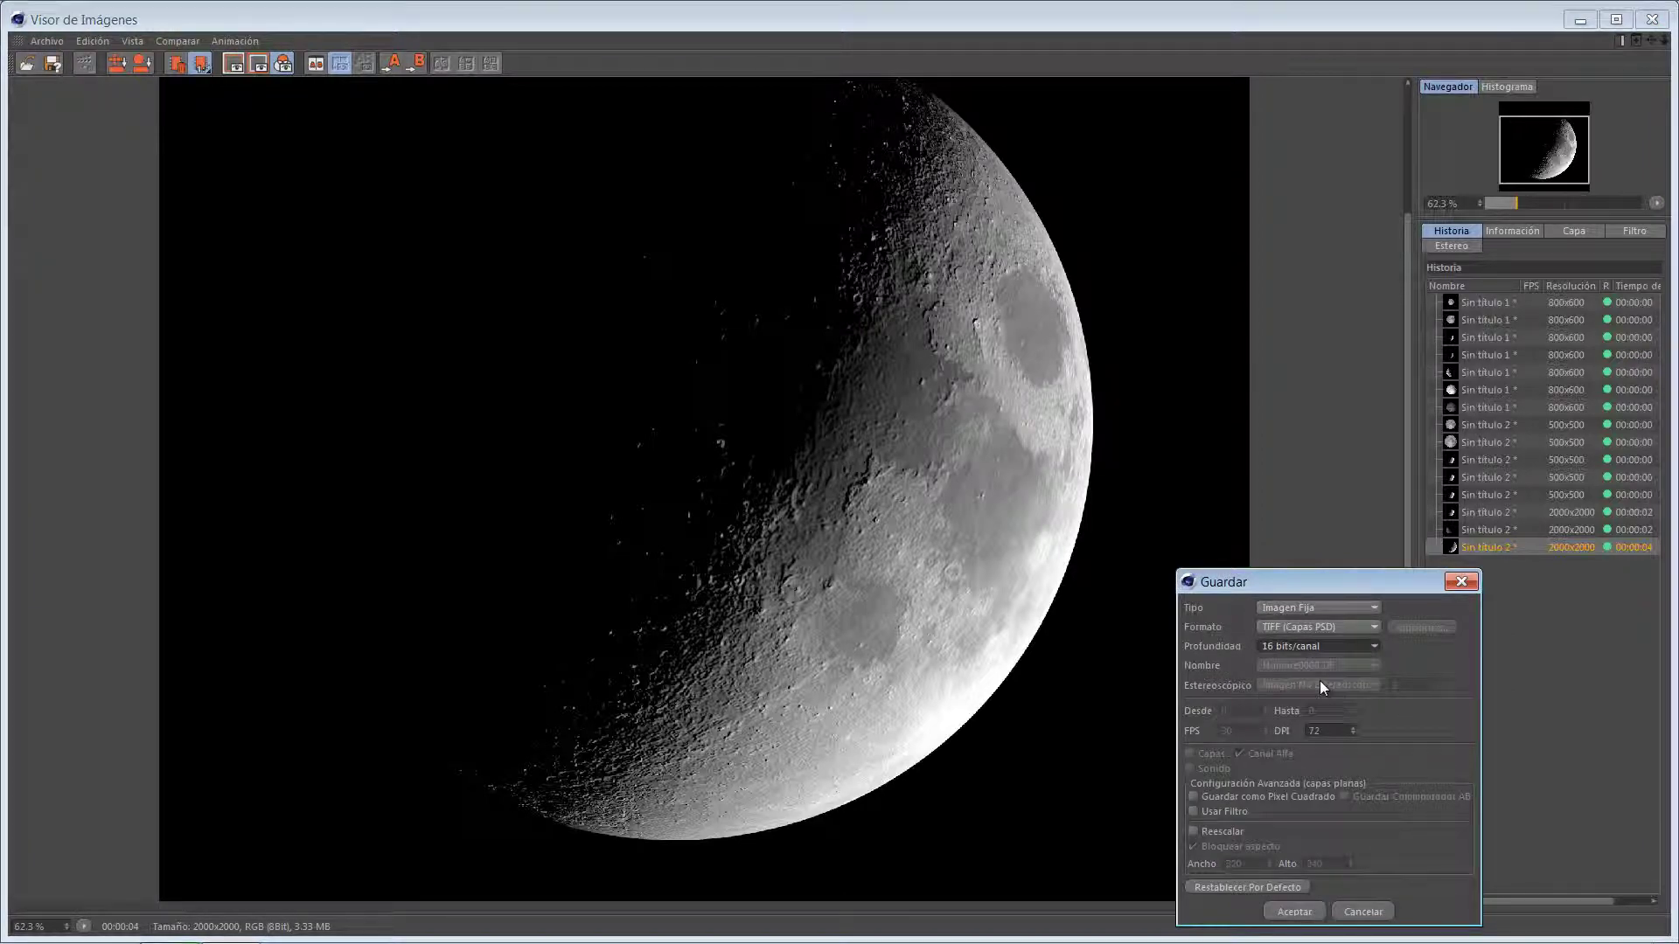
click(1299, 910)
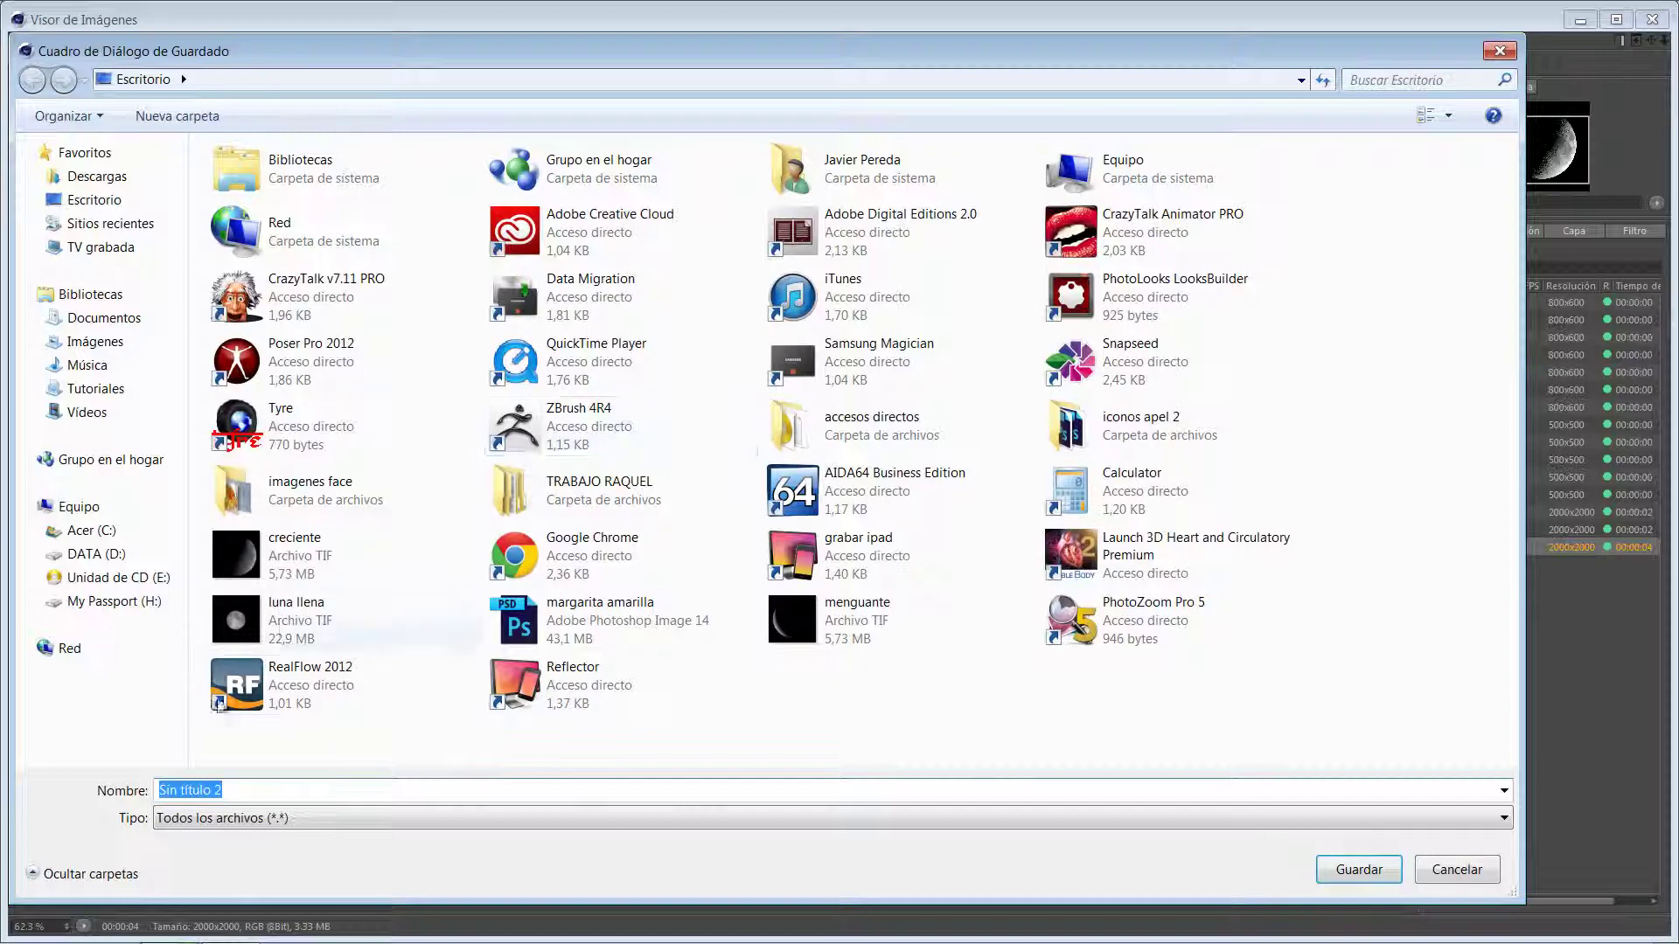
text(cre)
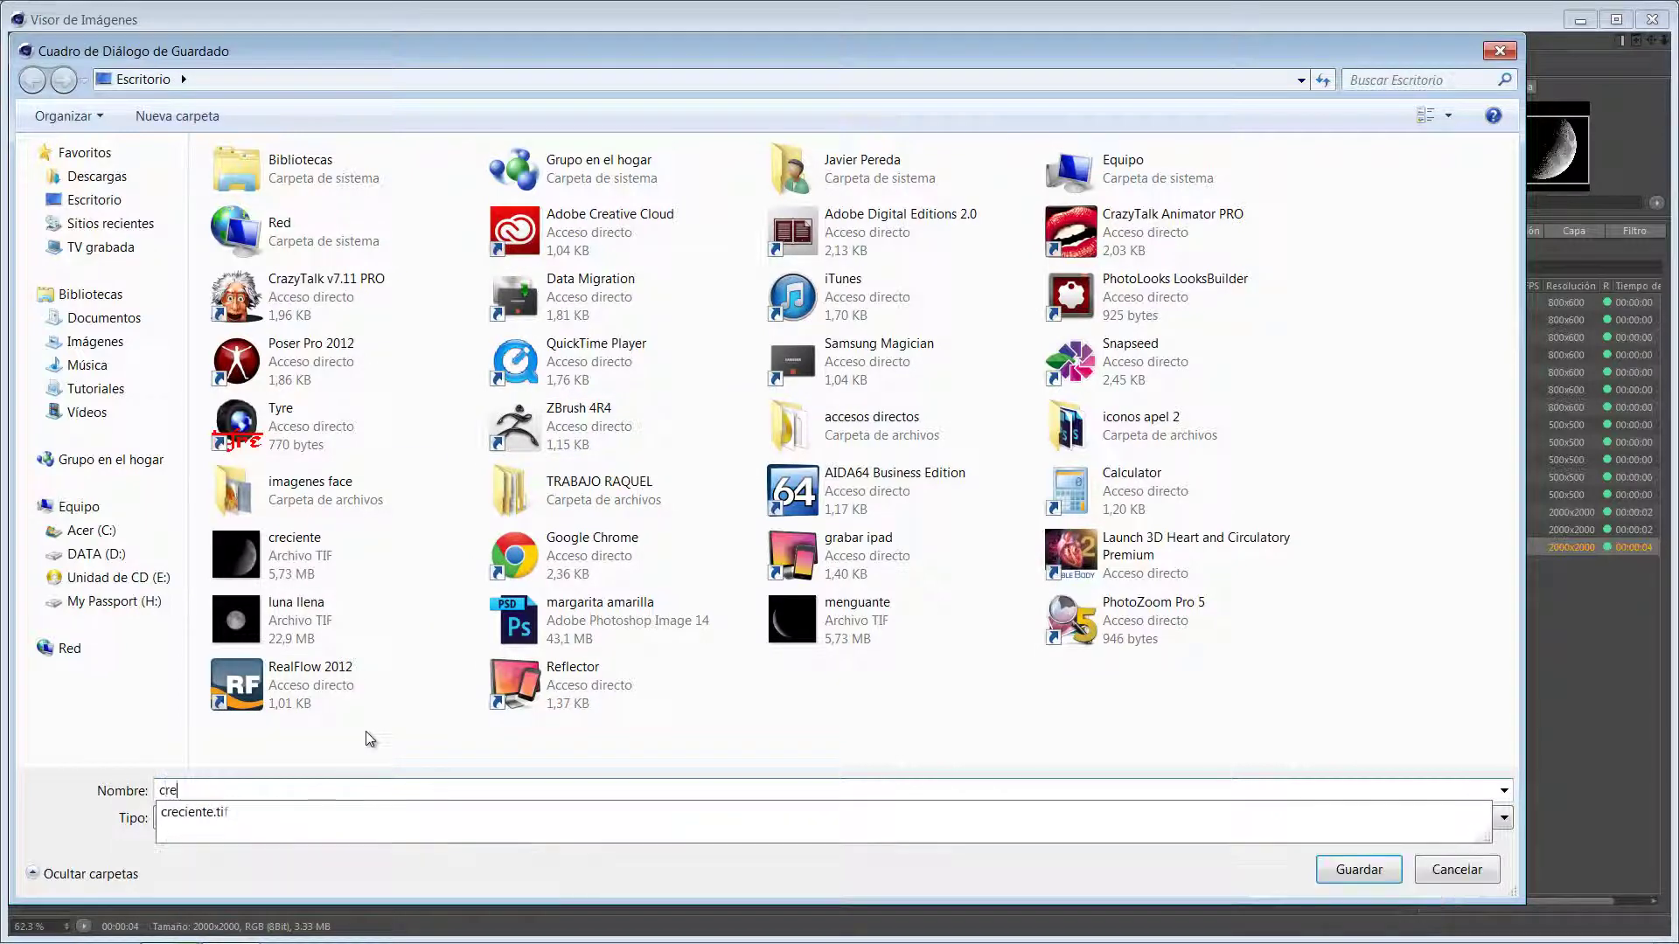
text(ciente tuto)
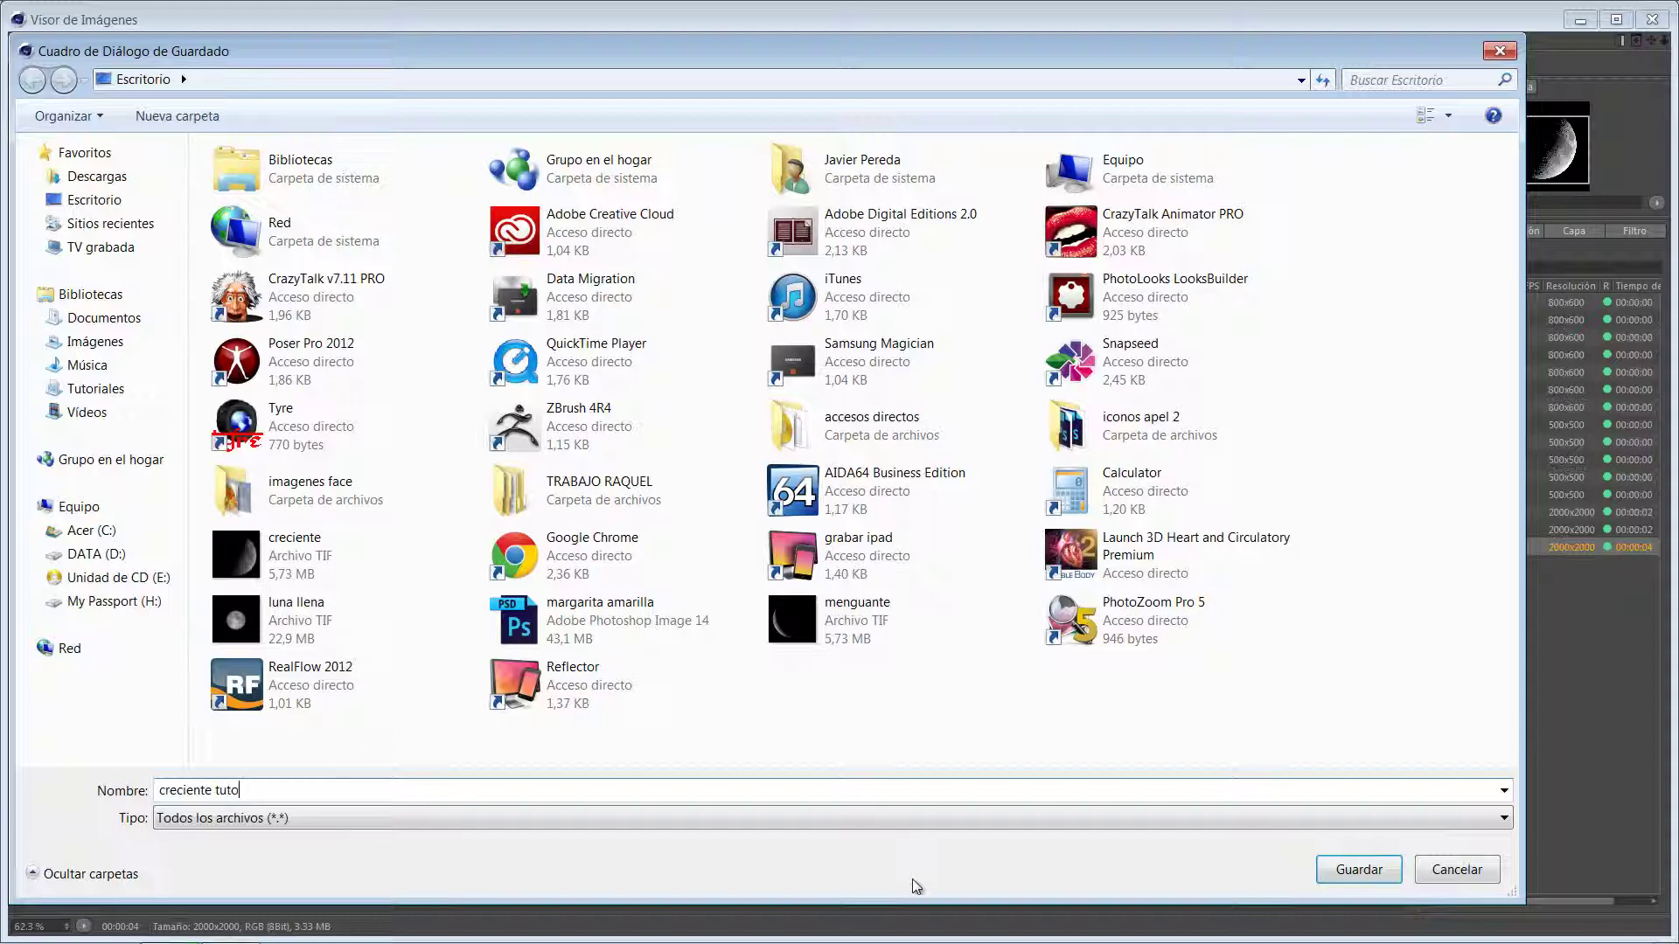
click(1351, 874)
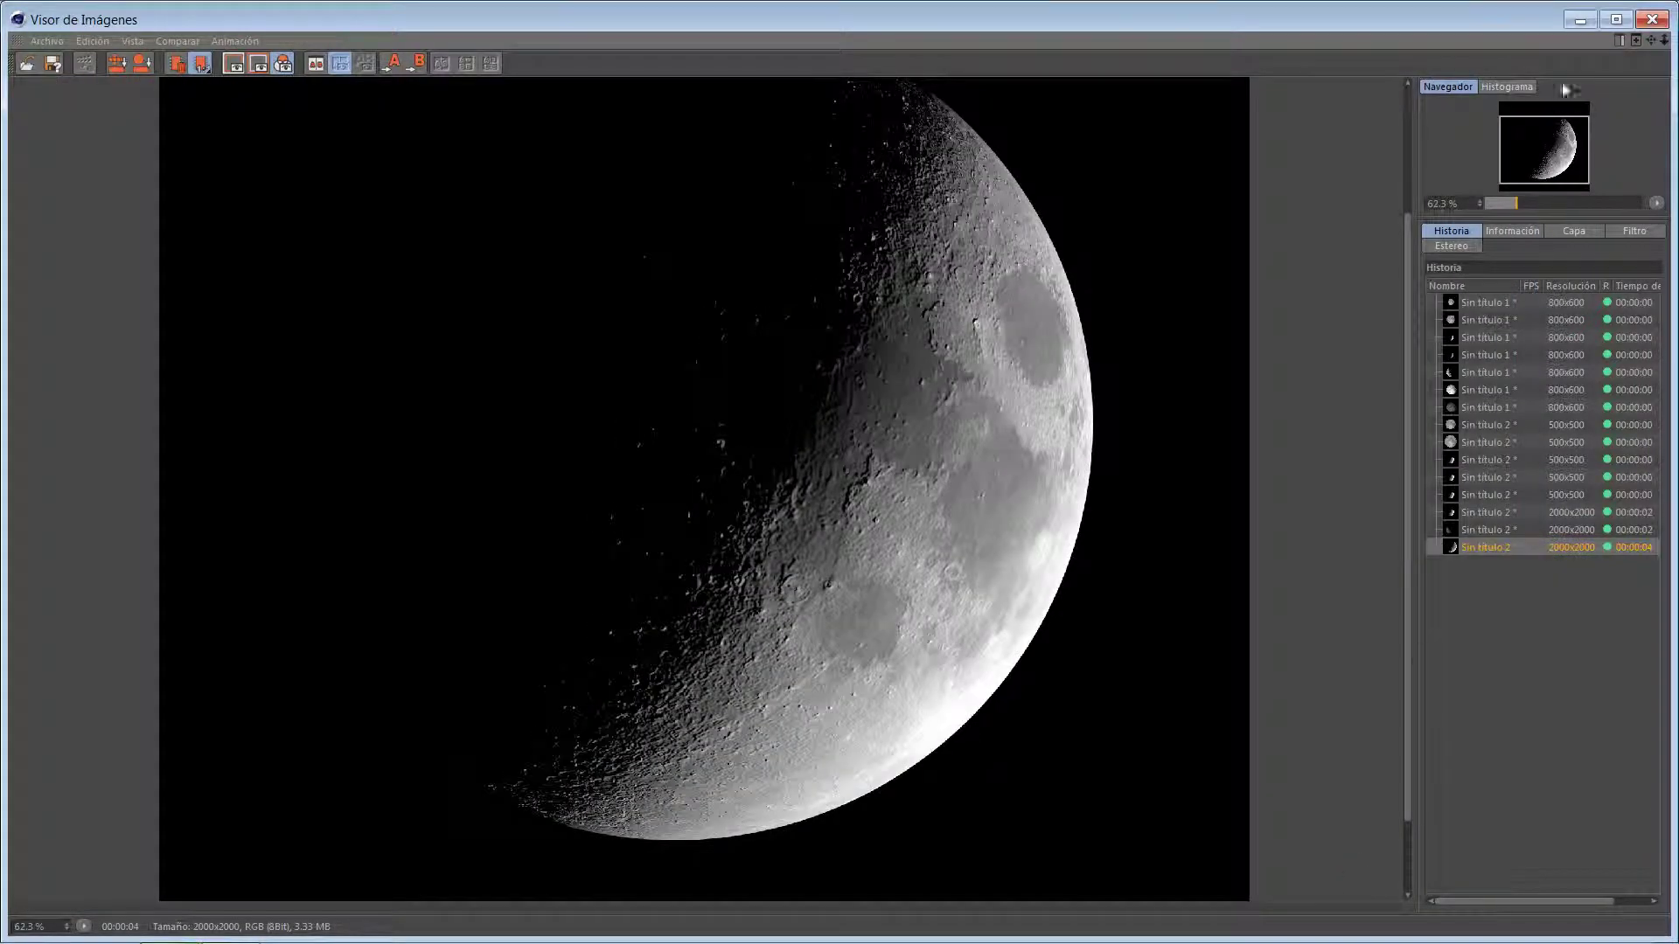
Minimise the Picture Viewer and Cinema 4D, then open creciente tuto in Photoshop.
click(1581, 24)
click(1586, 19)
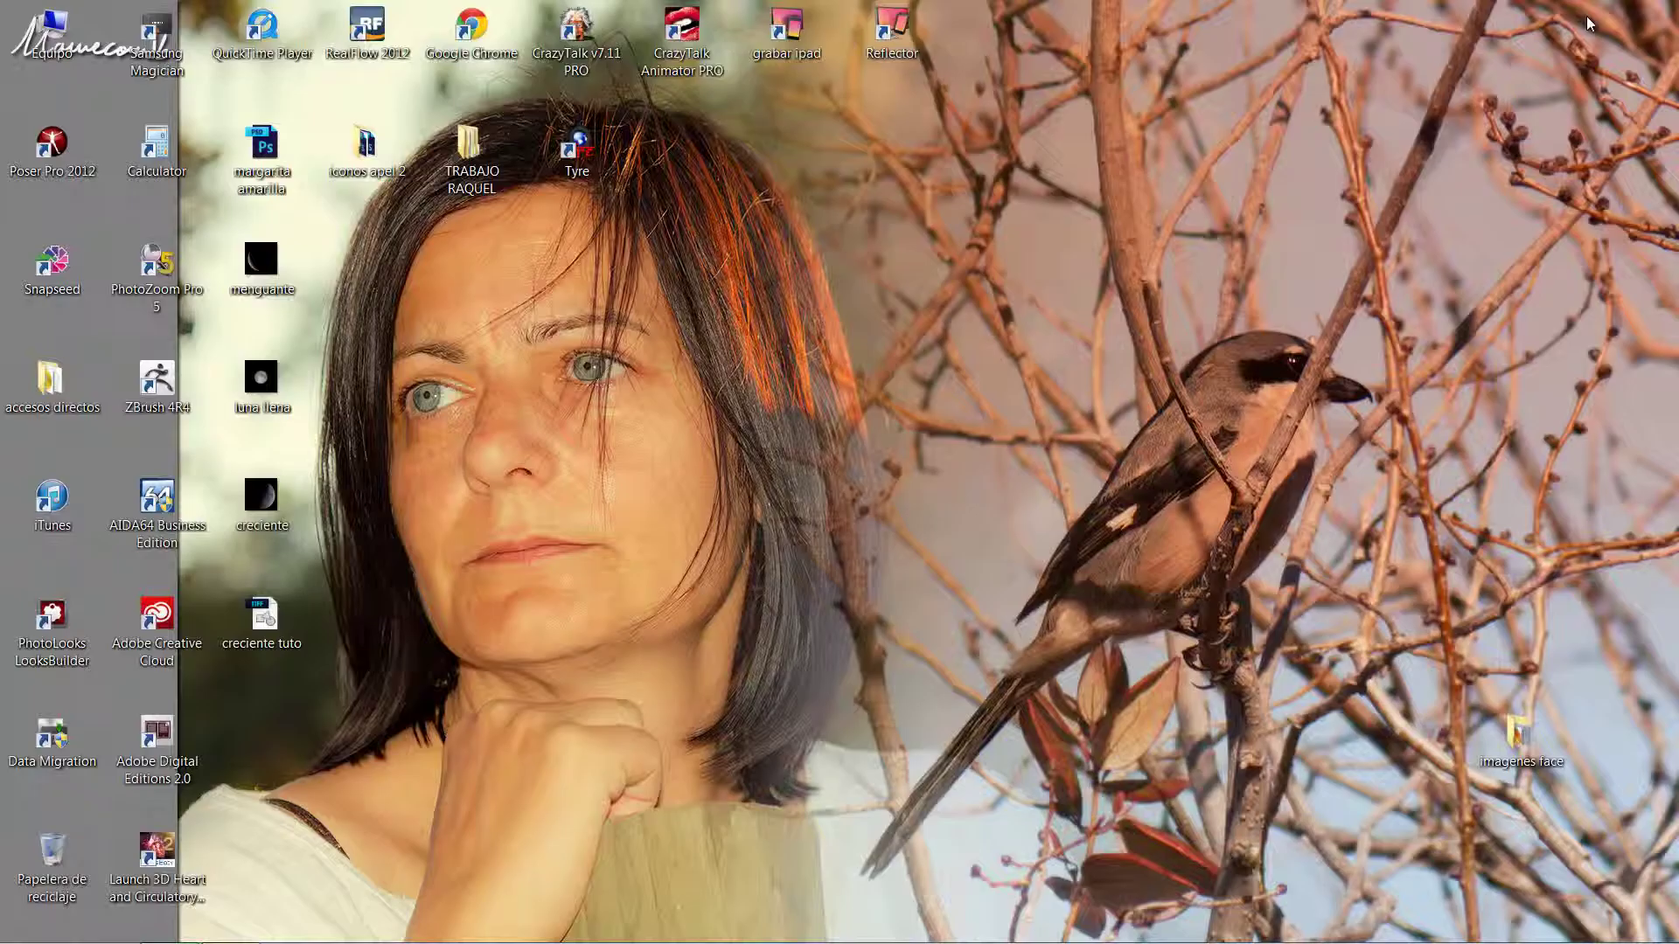
double_click(261, 622)
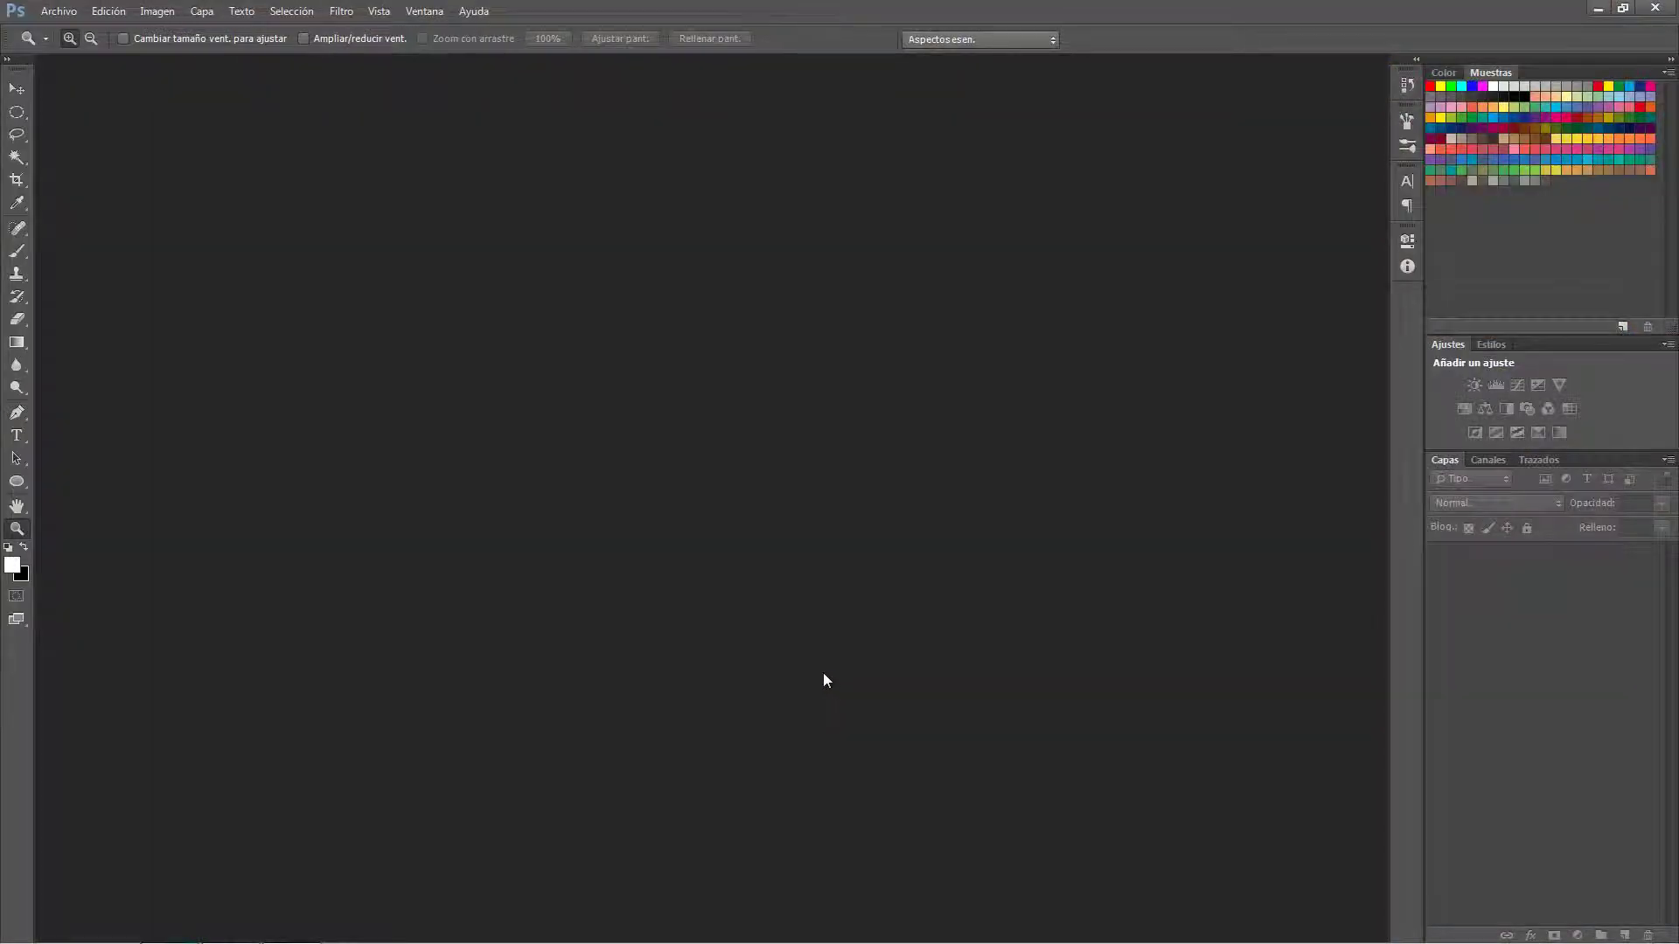
Invert the moon to grey-on-white and define it as brush 'creciente tuto.tif'.
click(898, 387)
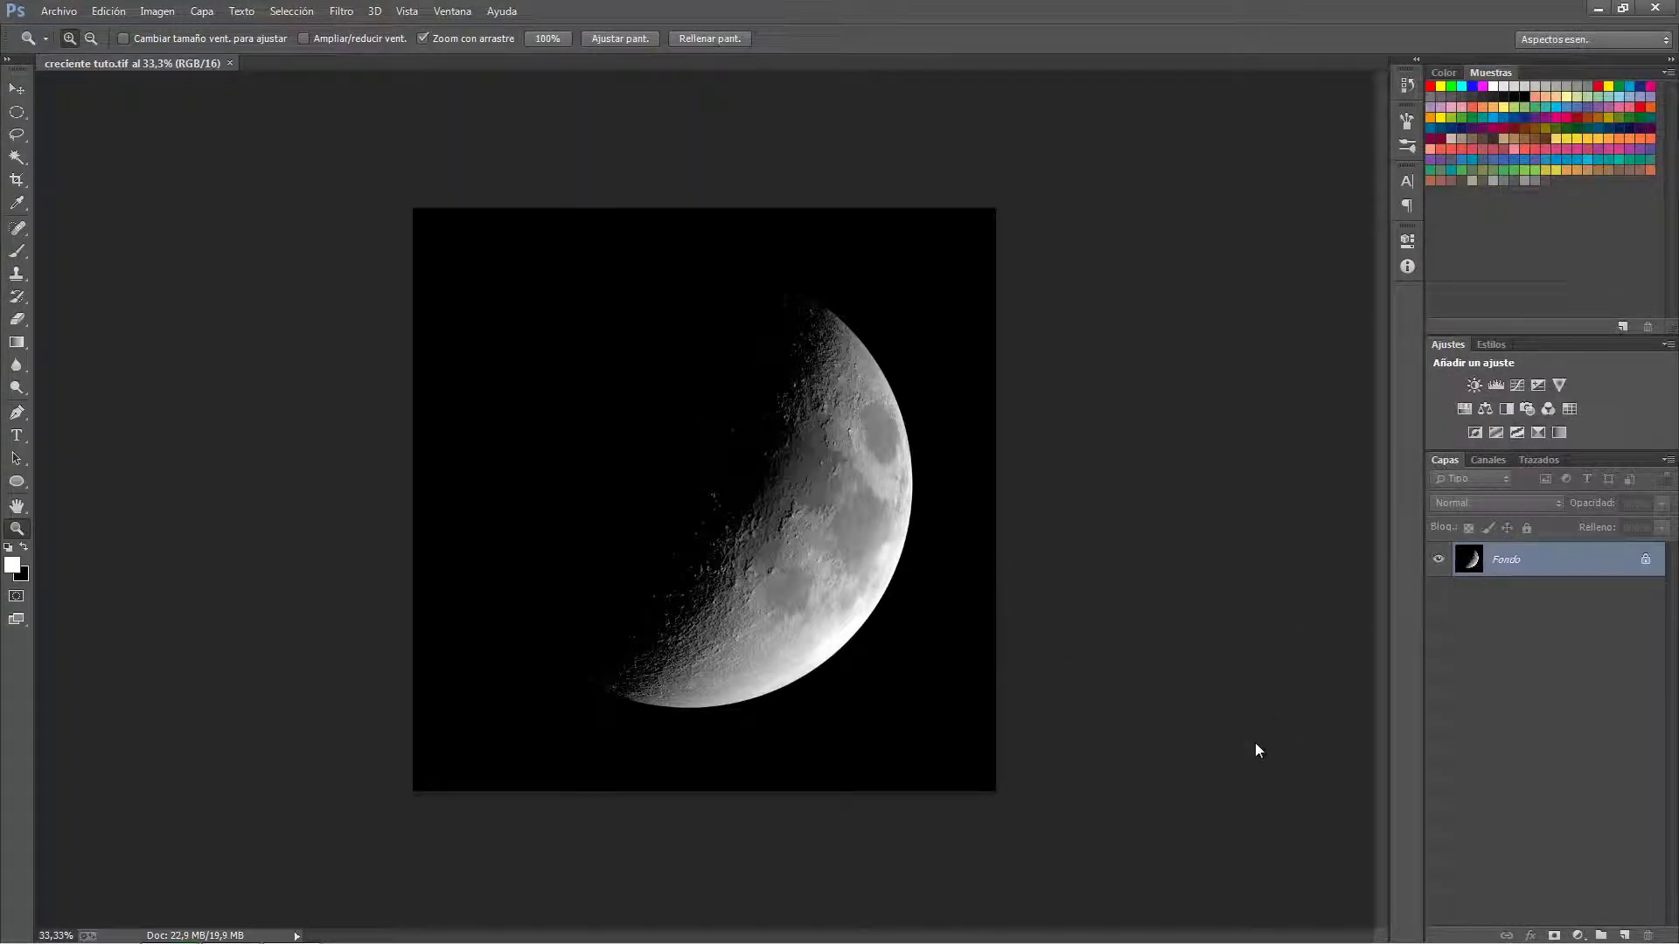
key(ctrl+i)
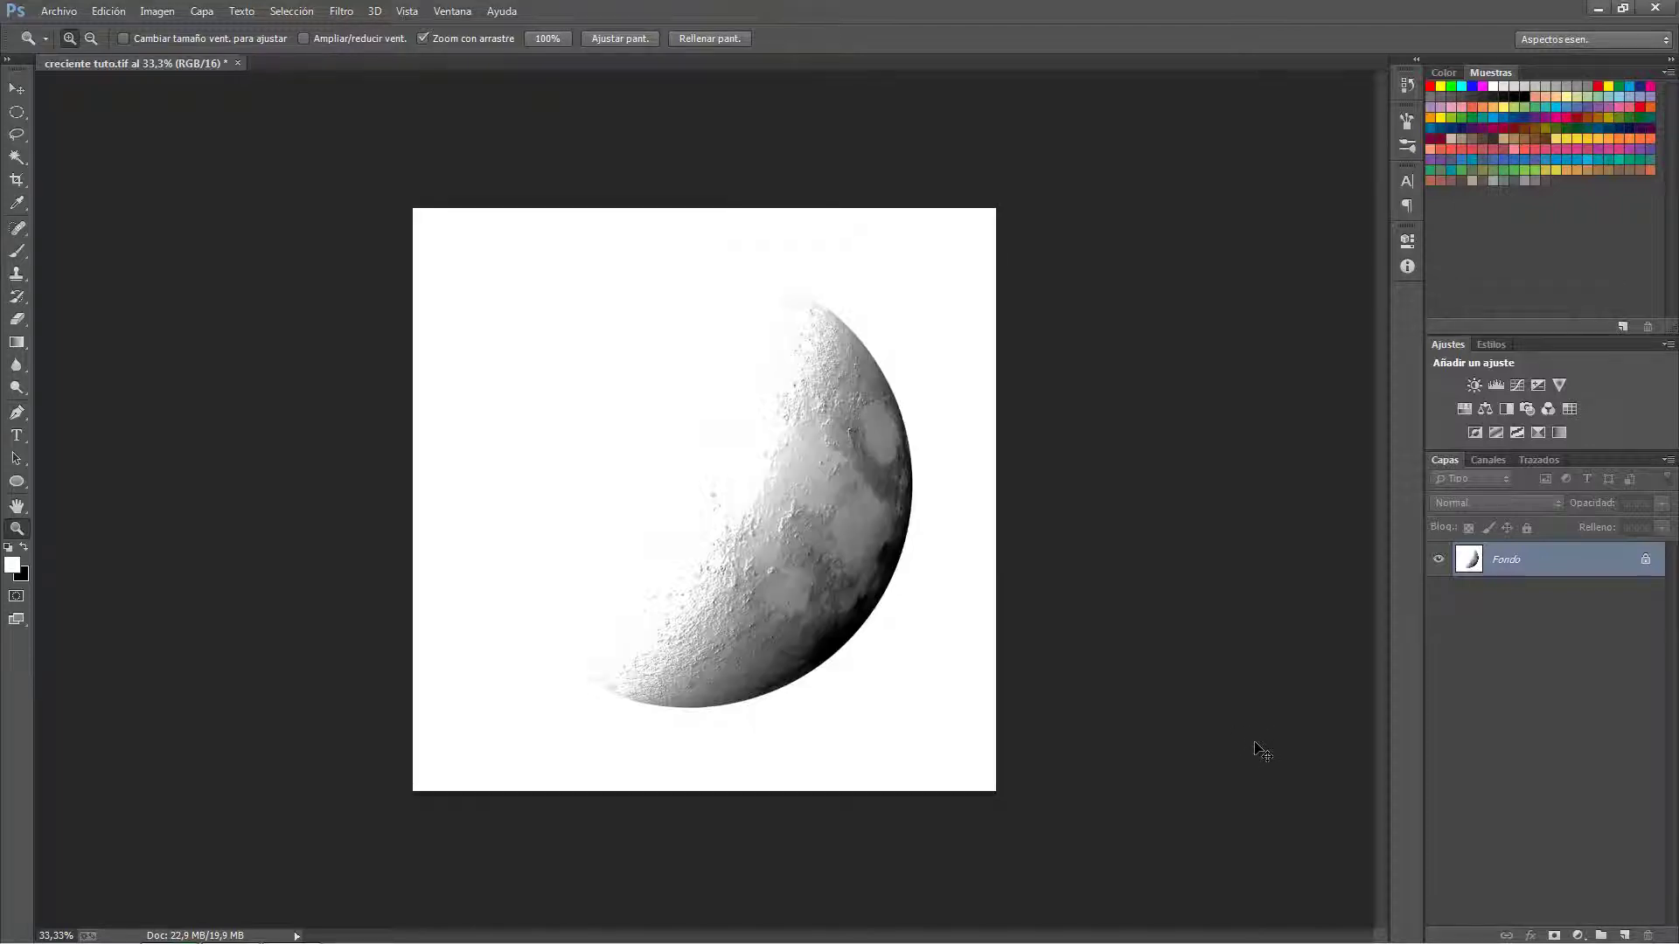
click(108, 11)
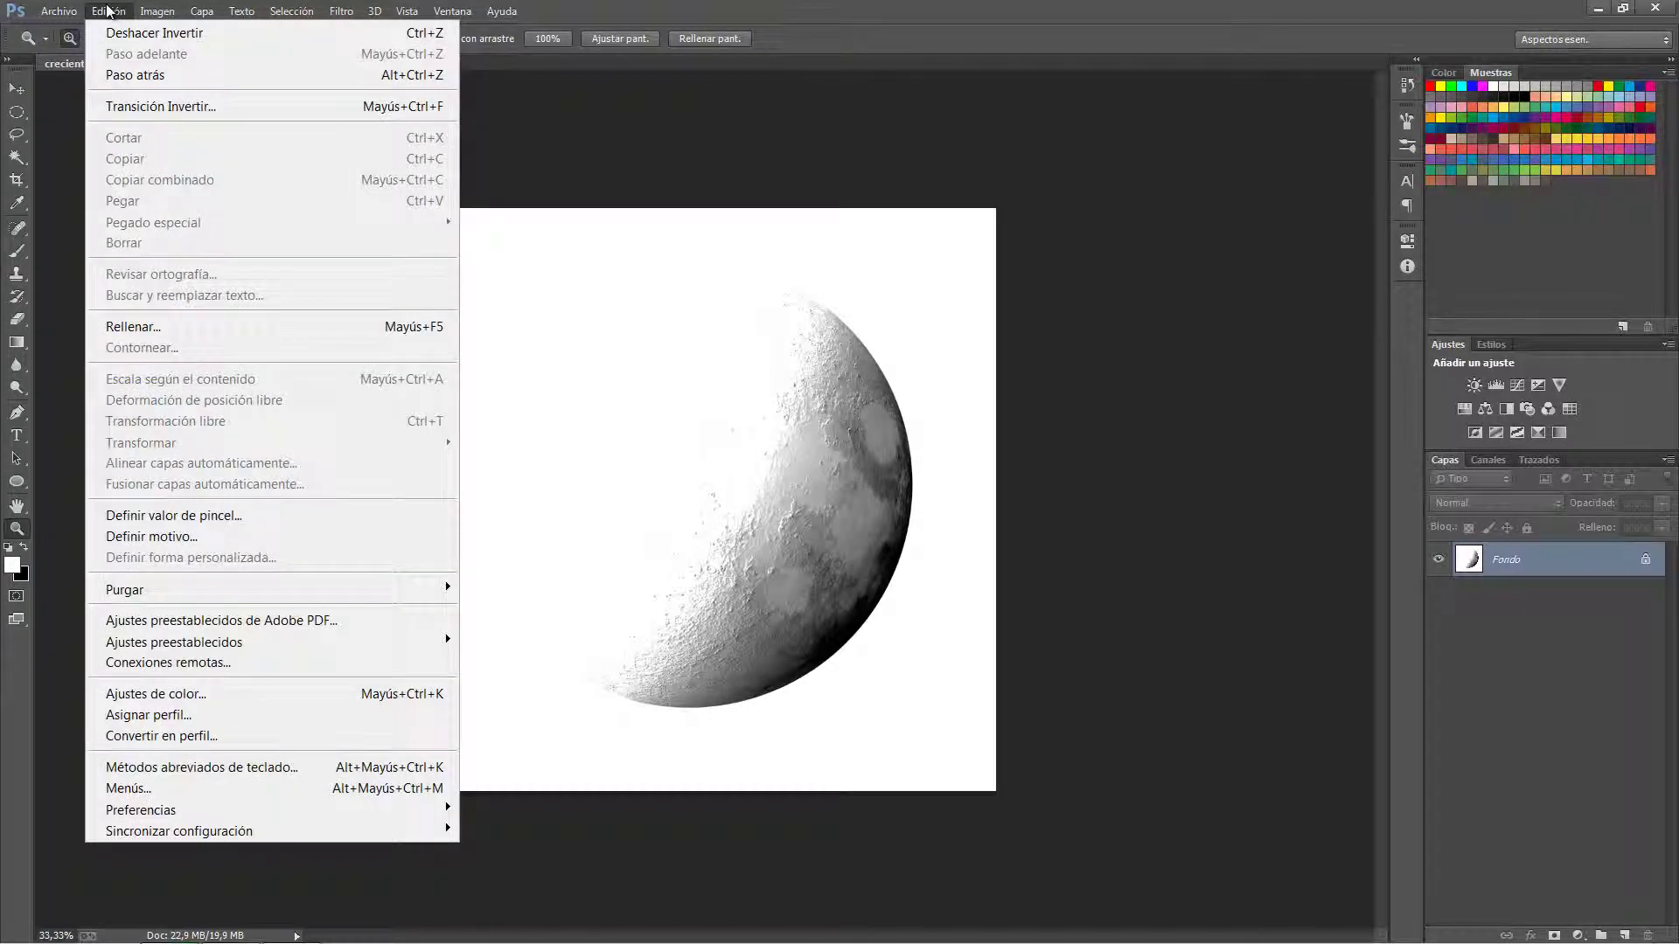
click(185, 519)
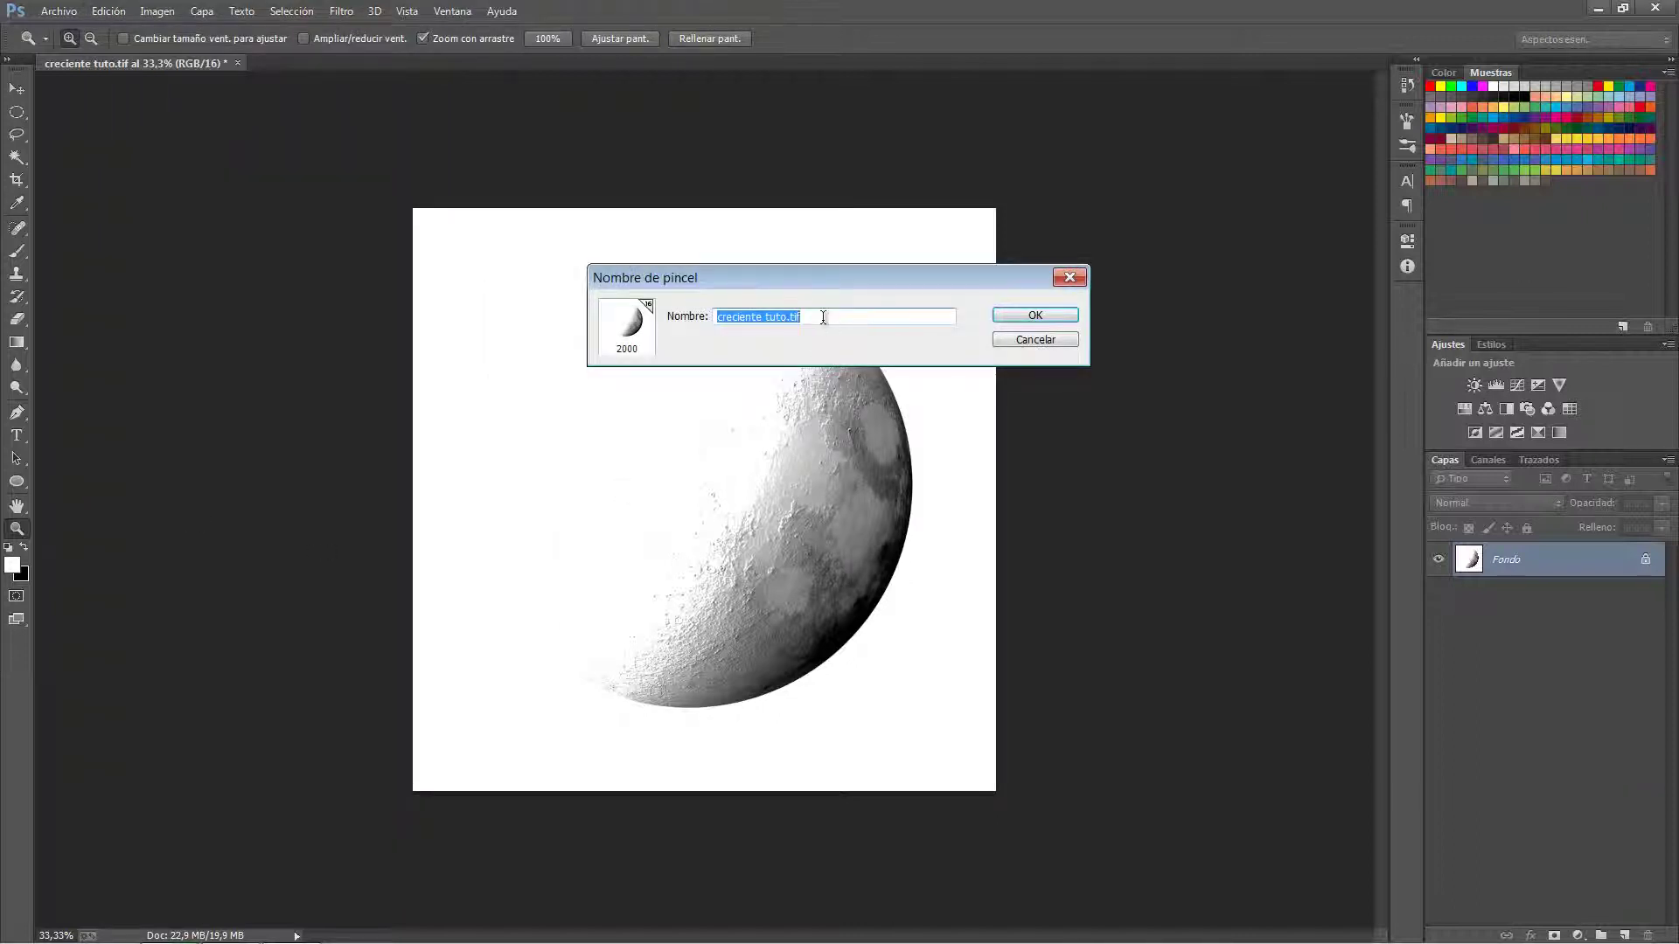
click(1012, 319)
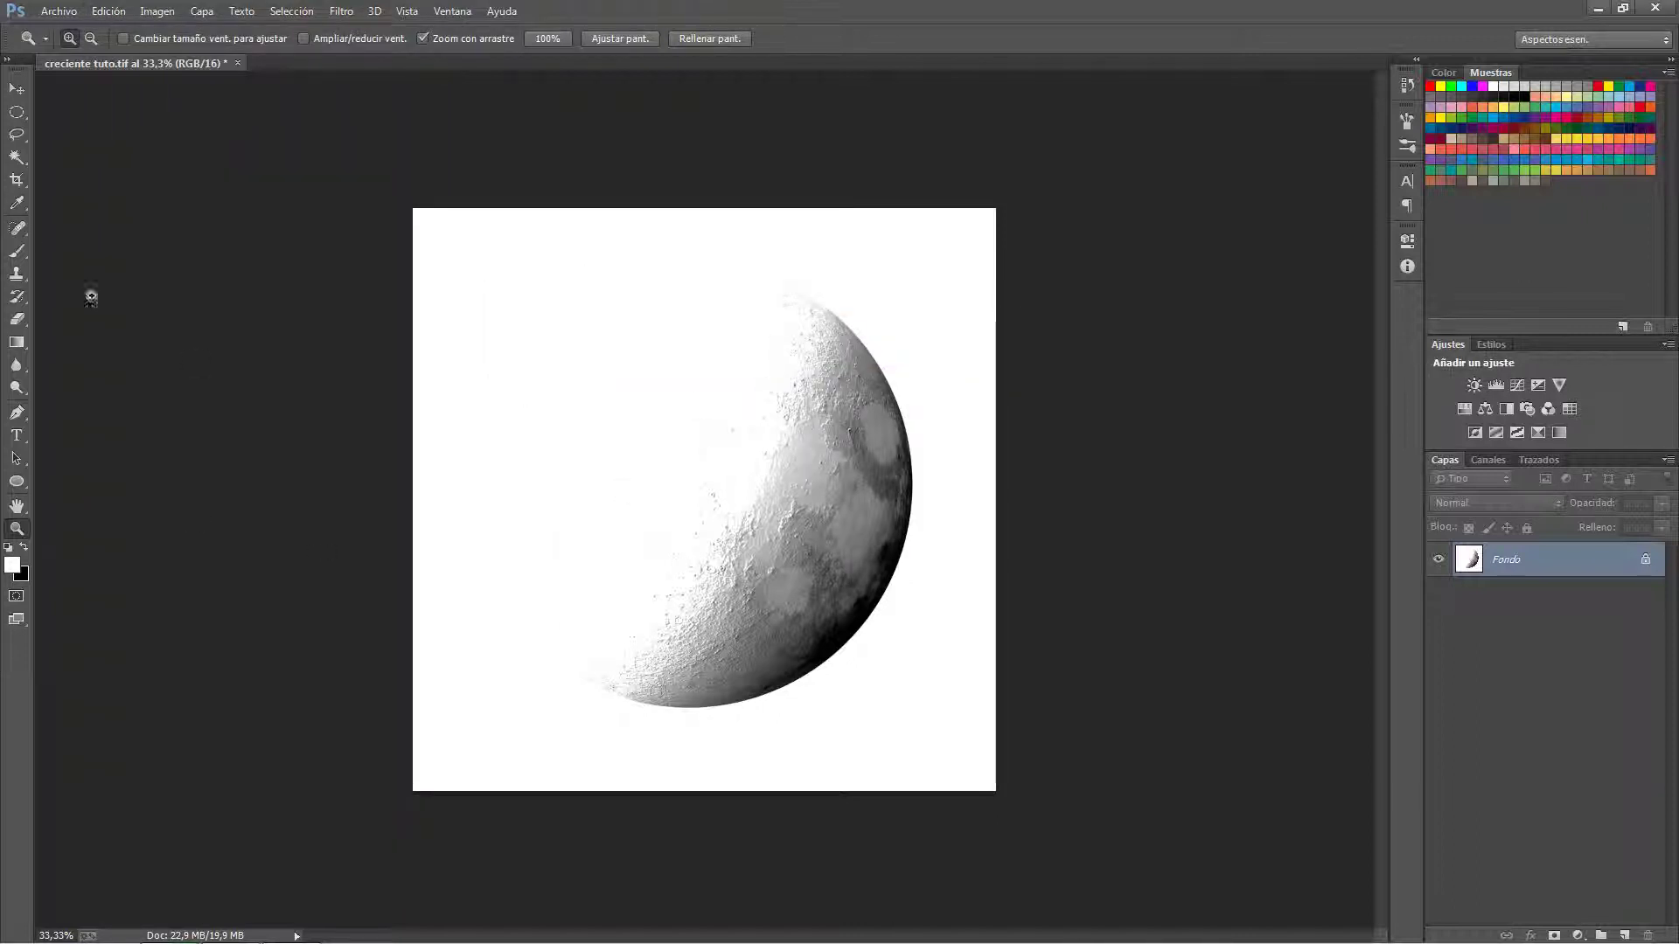
click(59, 11)
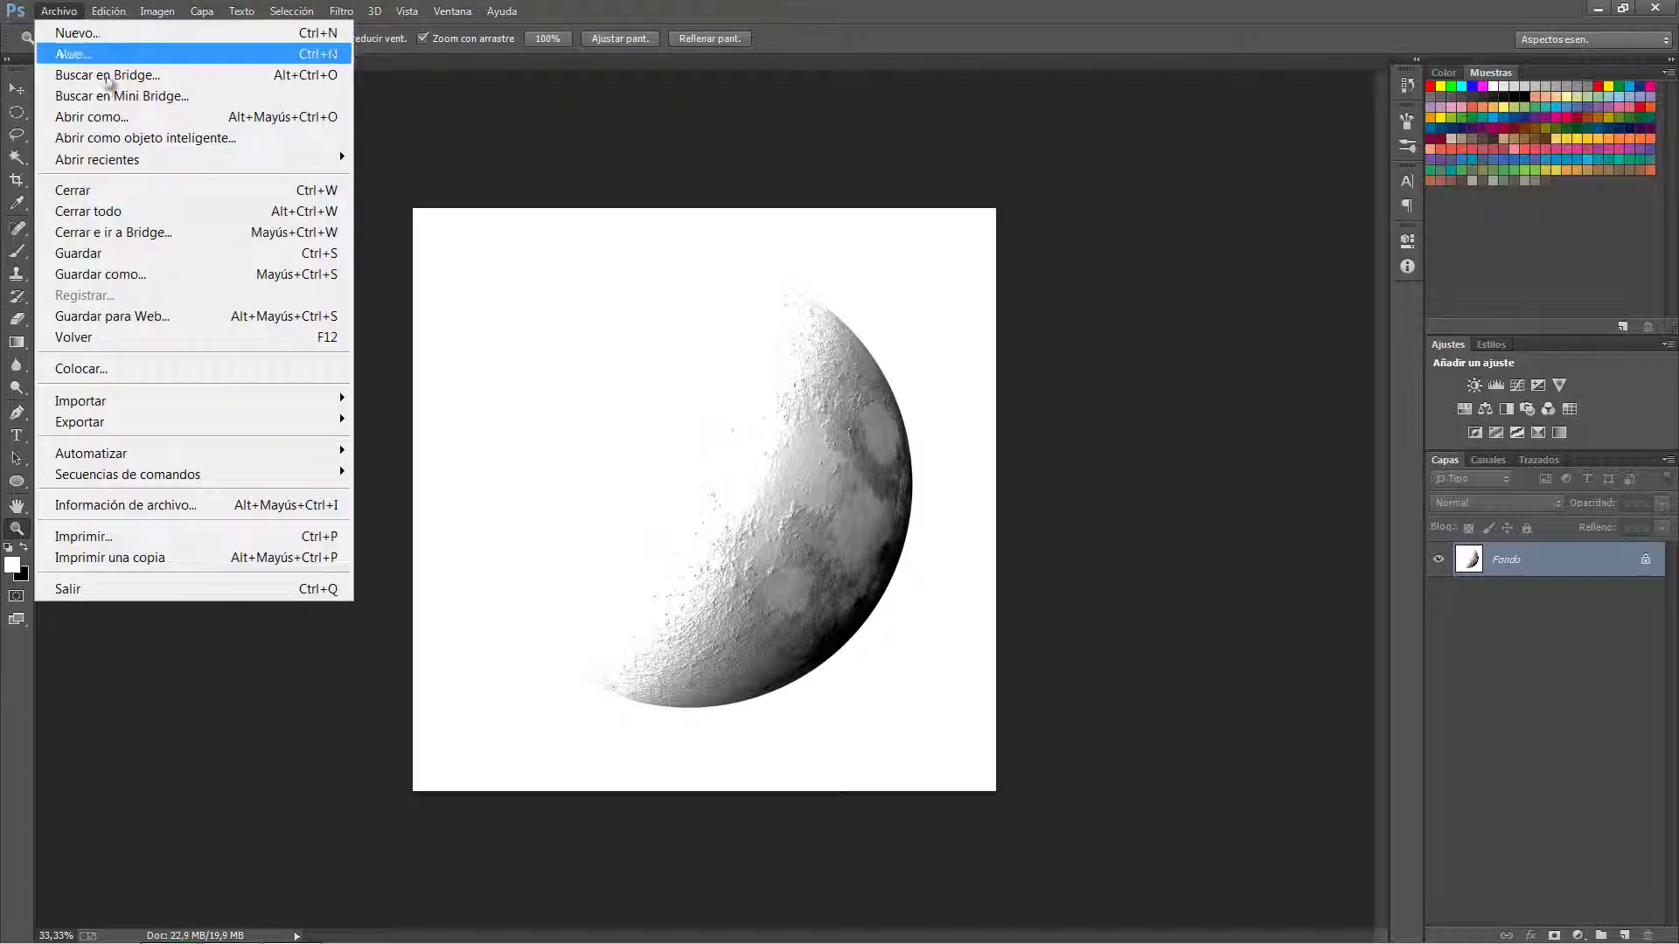
mouse_move(97, 159)
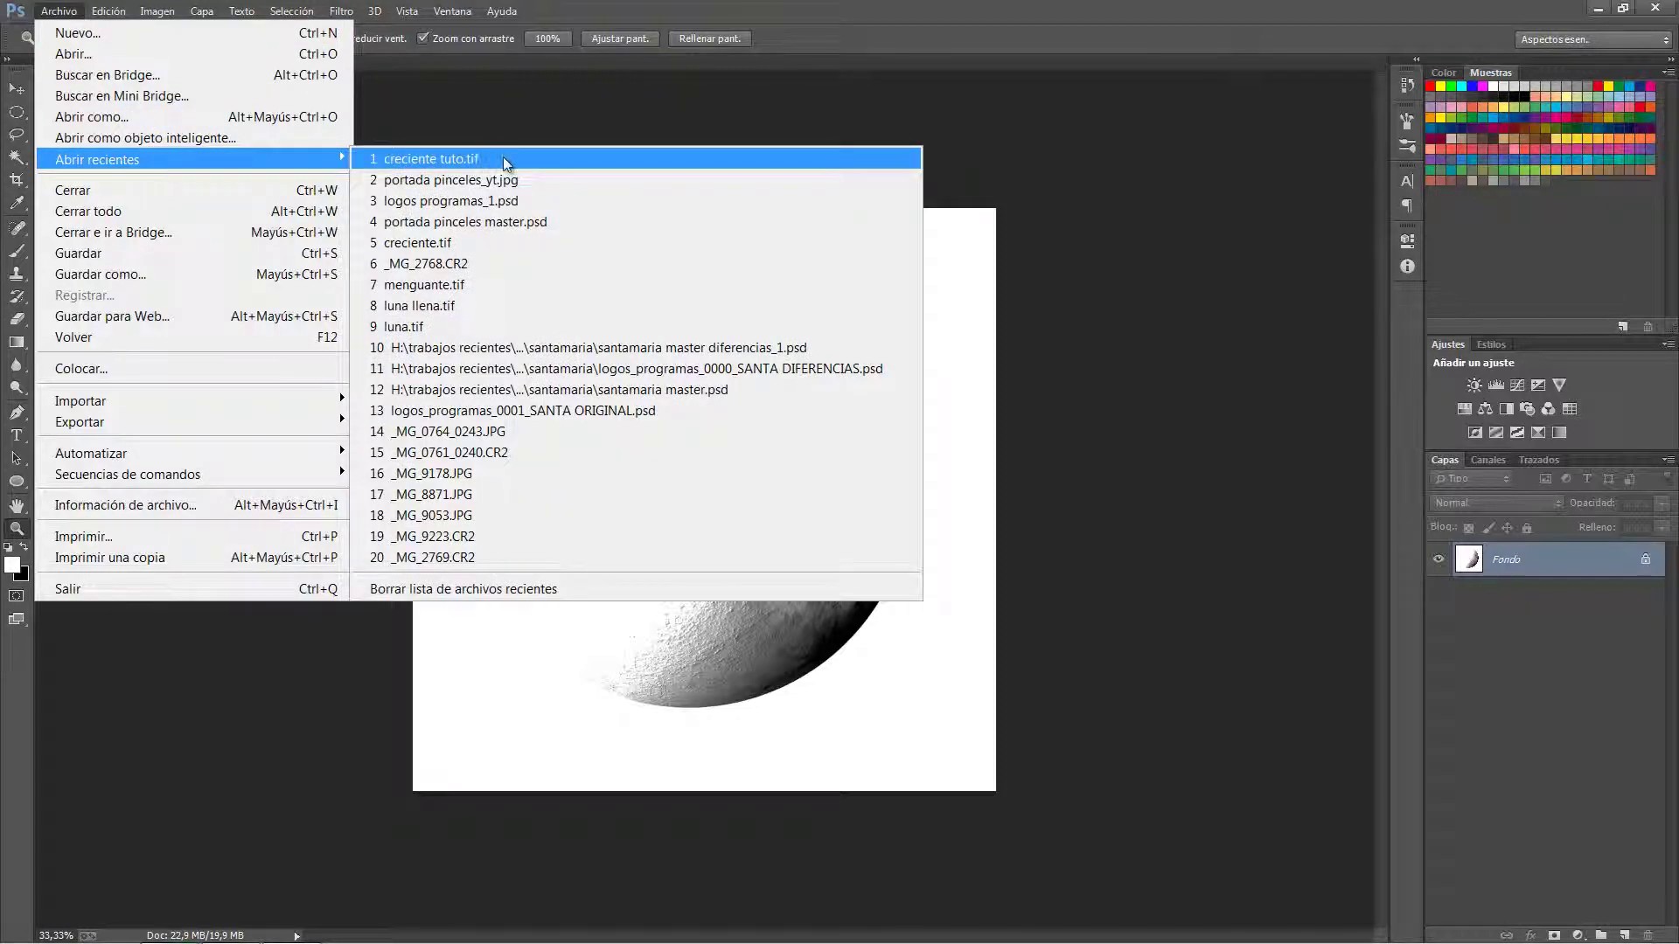
Open the recent _MG_2768.CR2 landscape through Camera Raw.
click(468, 266)
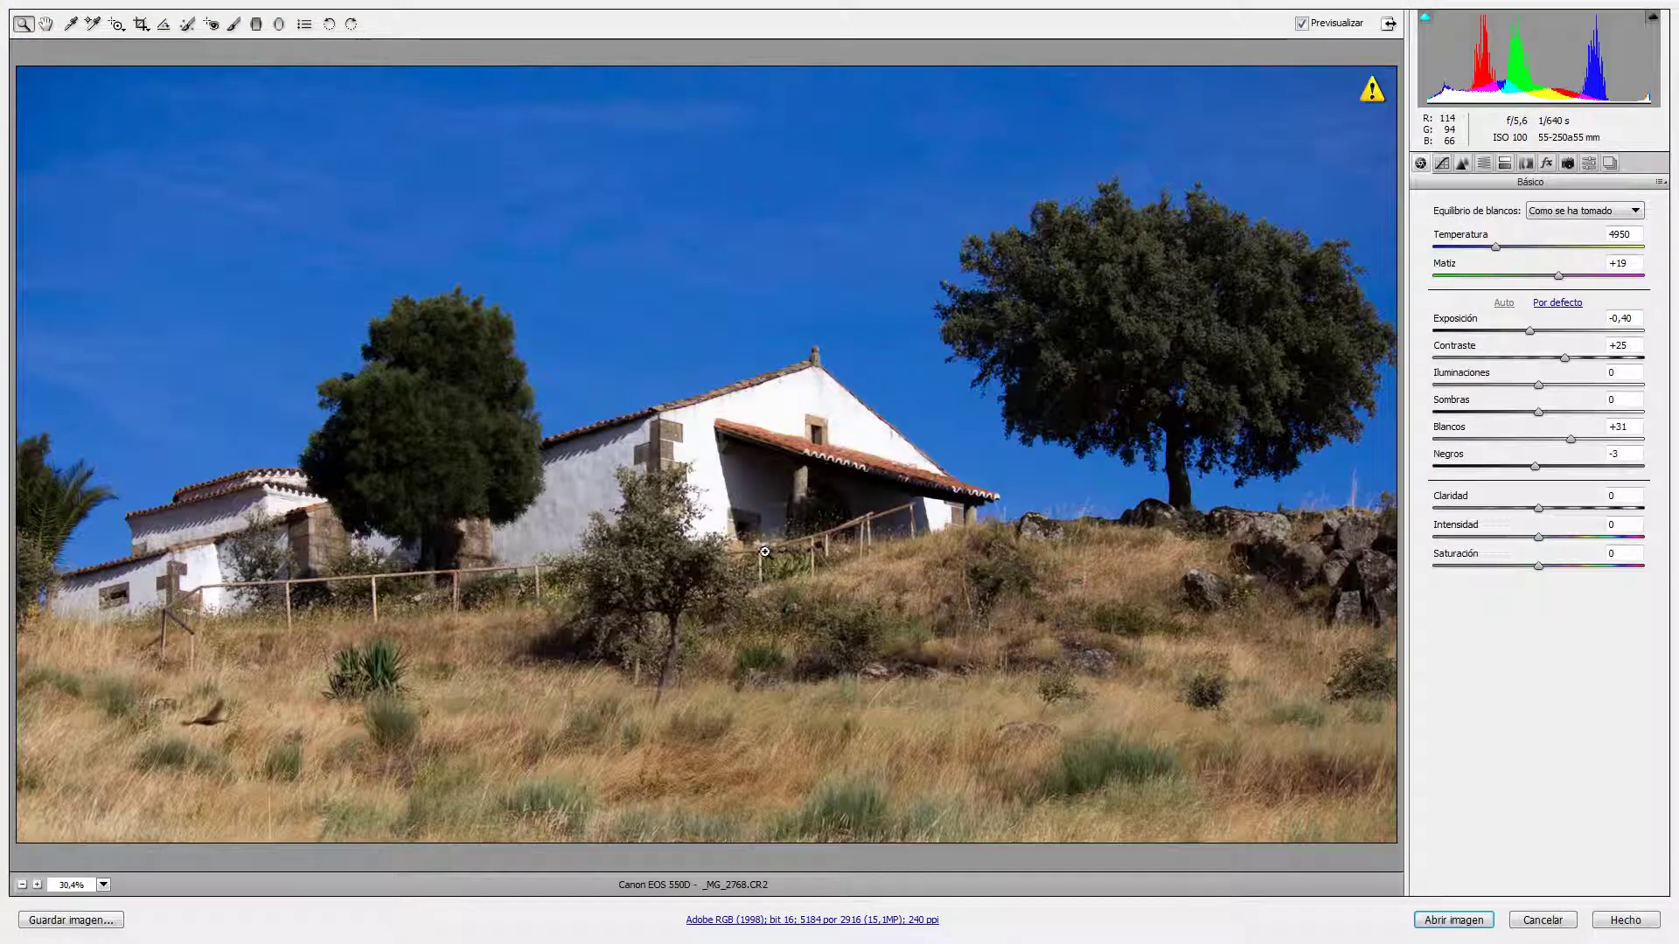
click(1454, 921)
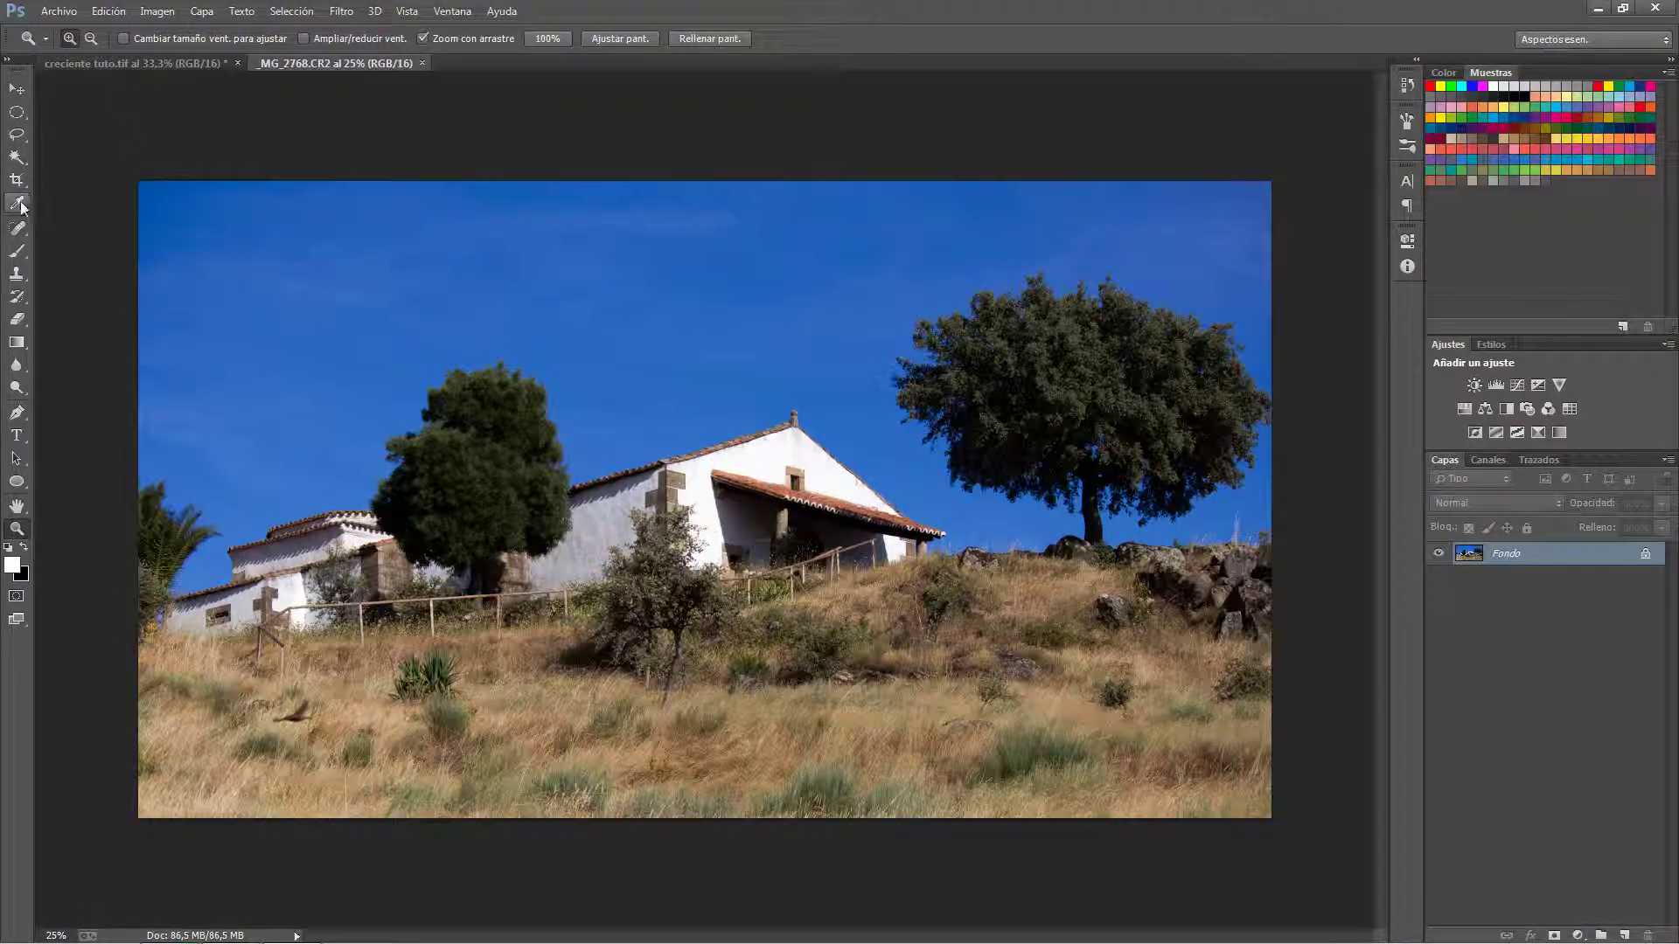
Select the Brush tool with the 2000 px crescent moon preset.
click(19, 253)
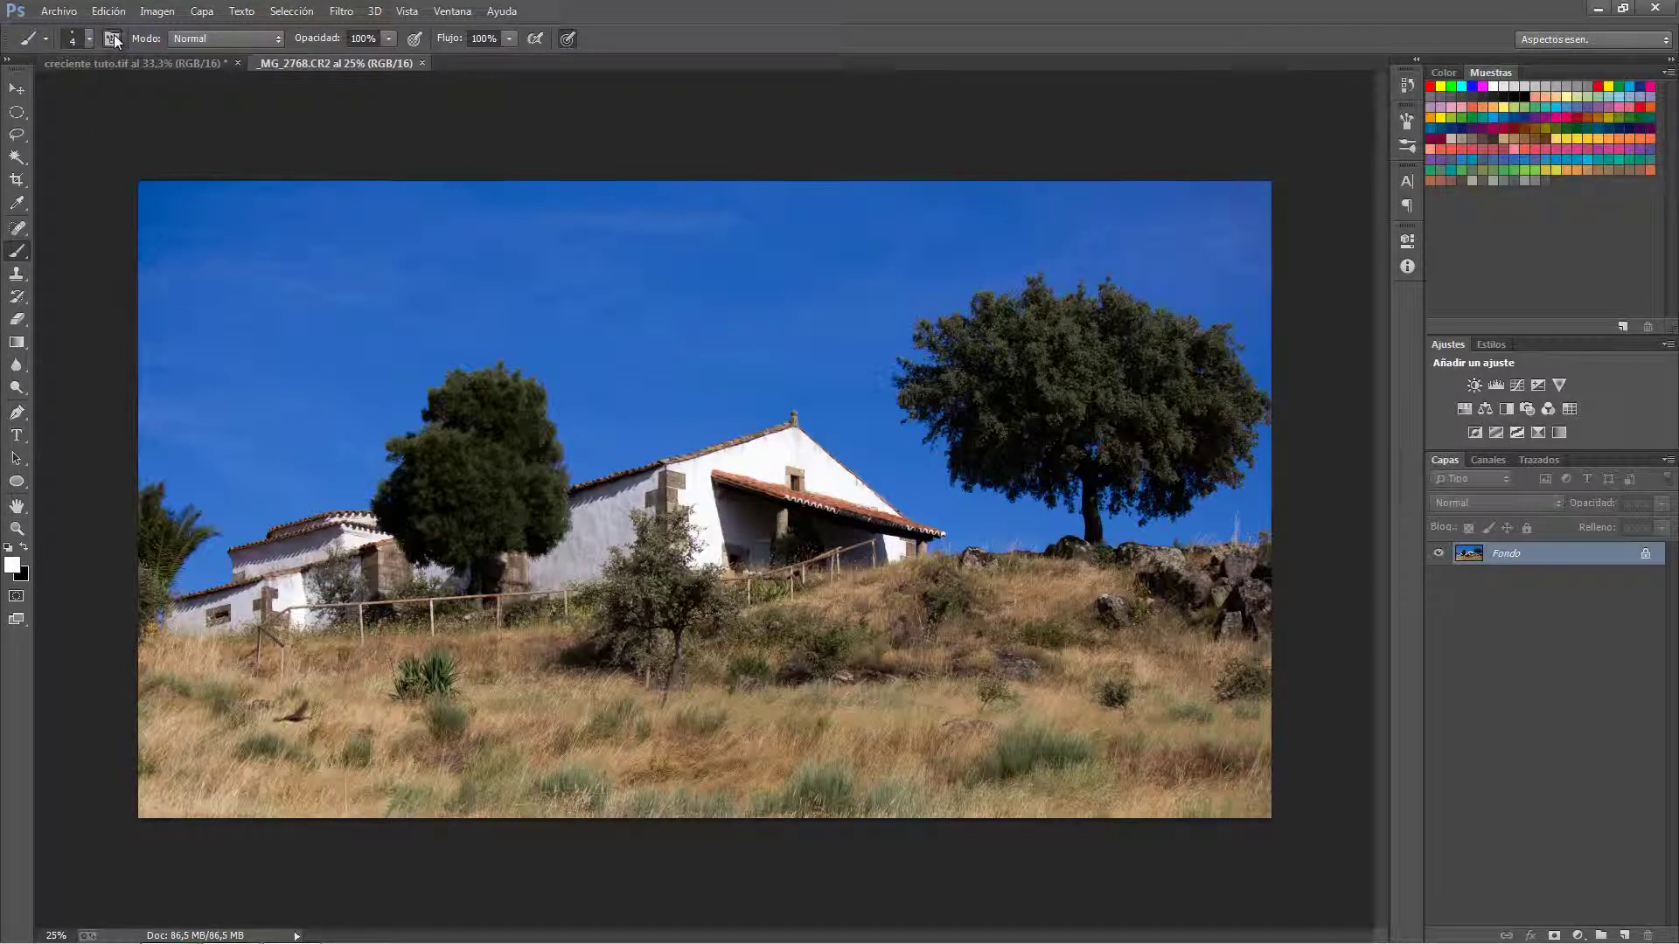
click(112, 38)
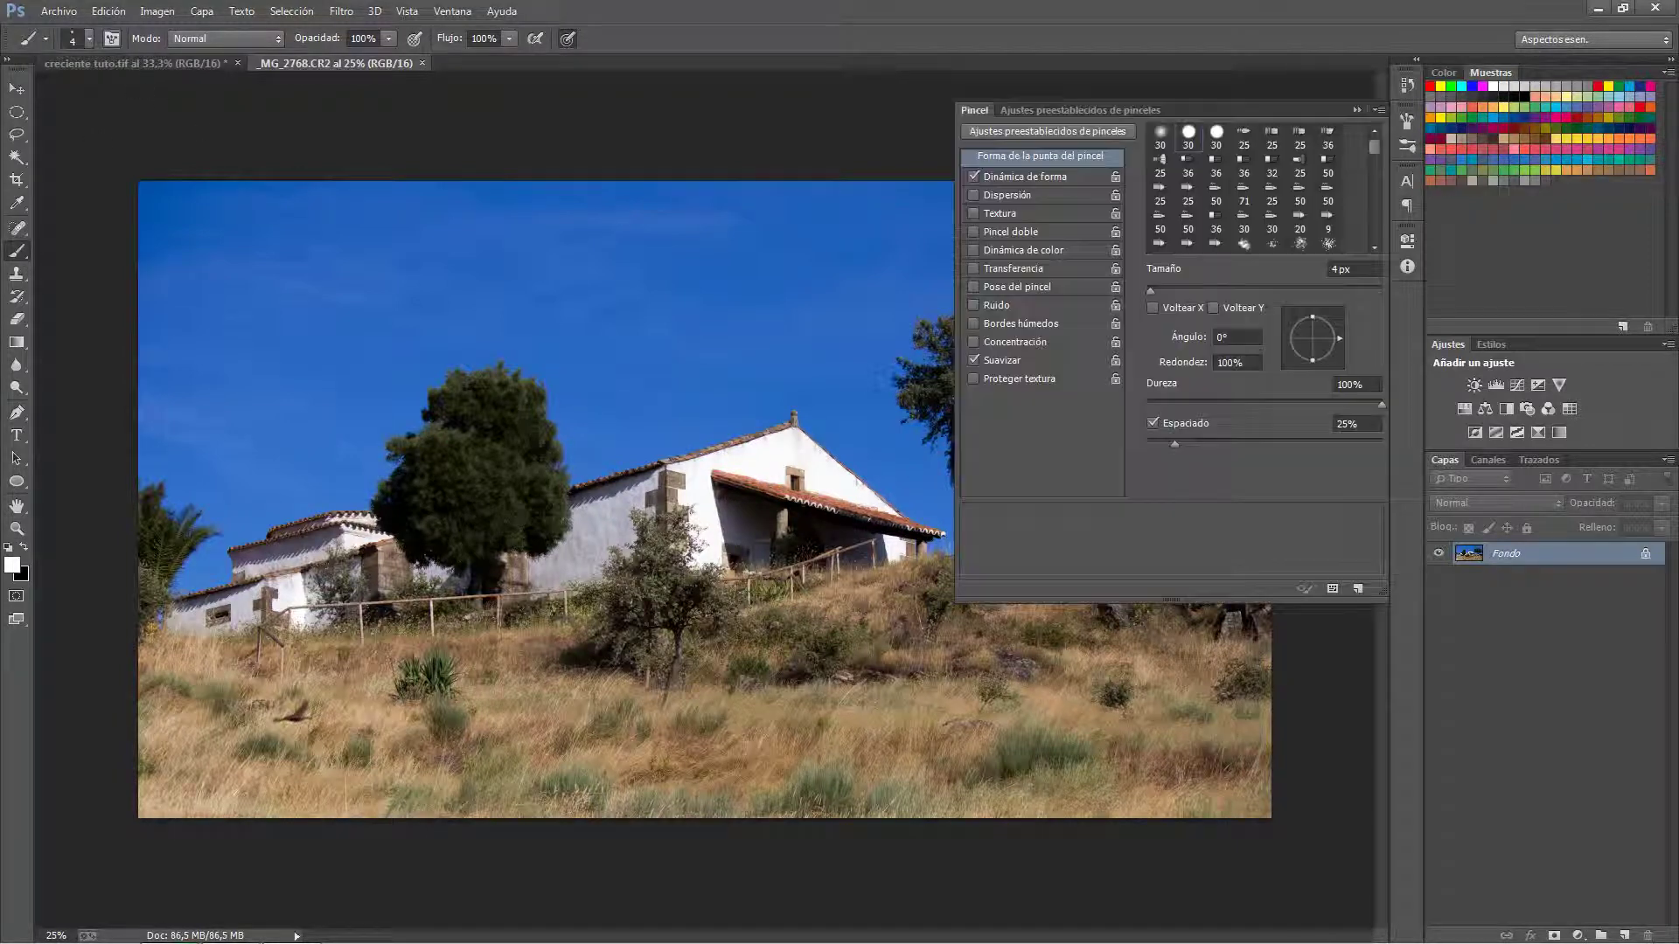
click(1141, 110)
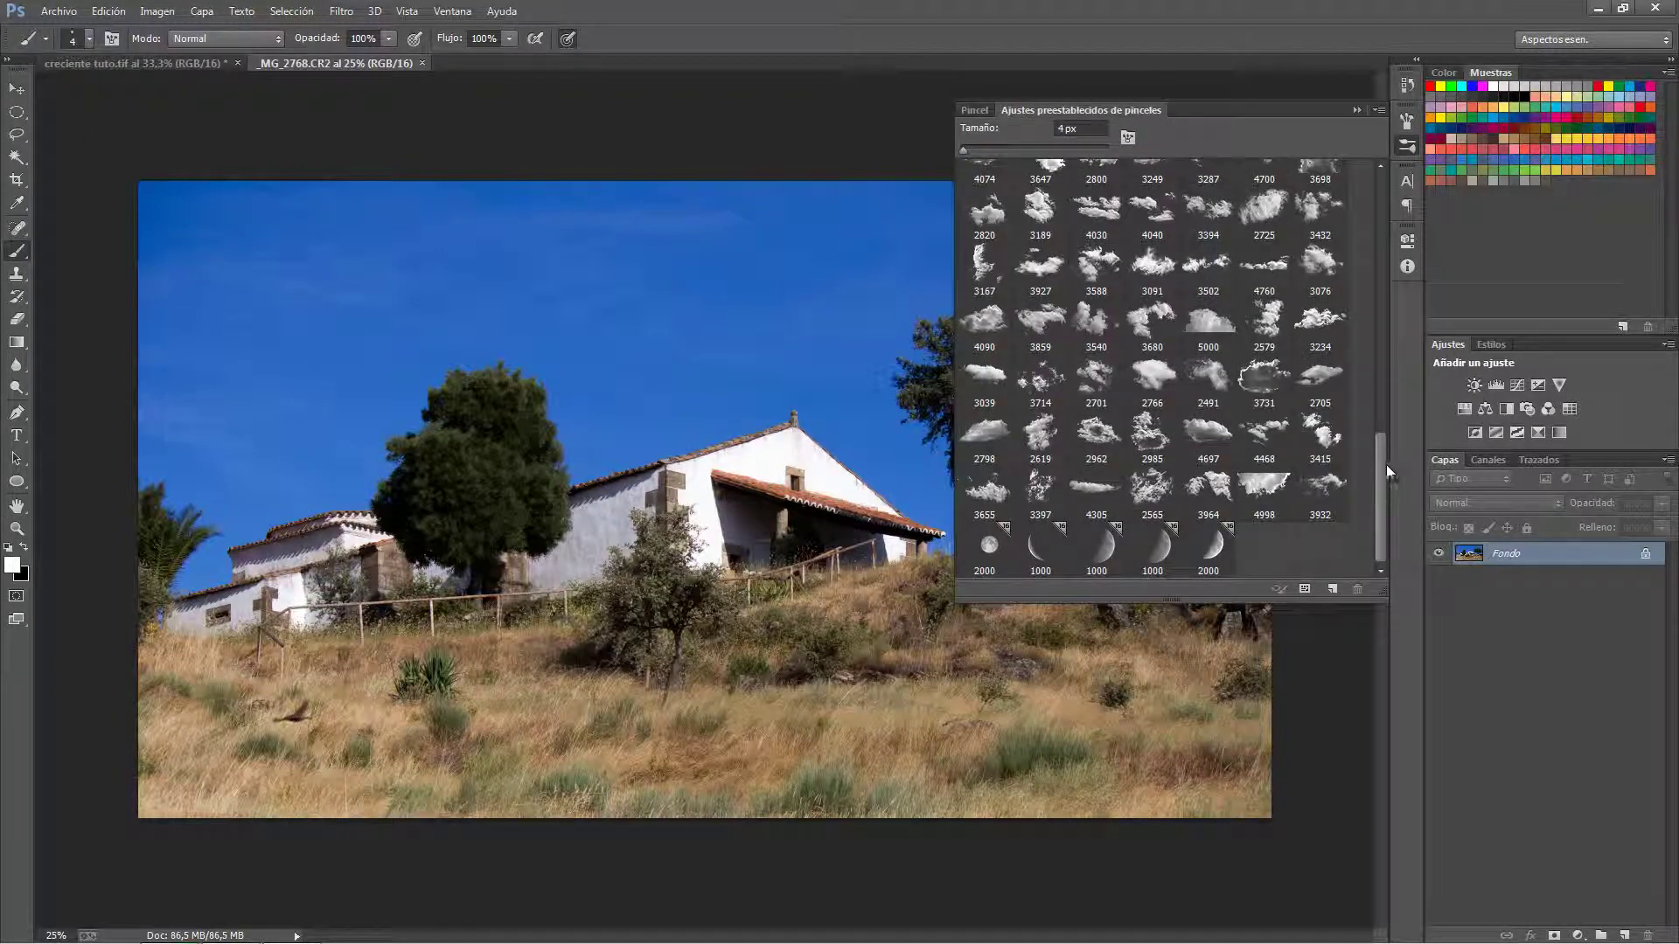
click(1217, 557)
Size the moon brush to 1952 px and stamp it into the upper-left sky on new layer Capa 1.
alt+right_click(289, 327)
alt+right_click(363, 350)
alt+right_click(437, 262)
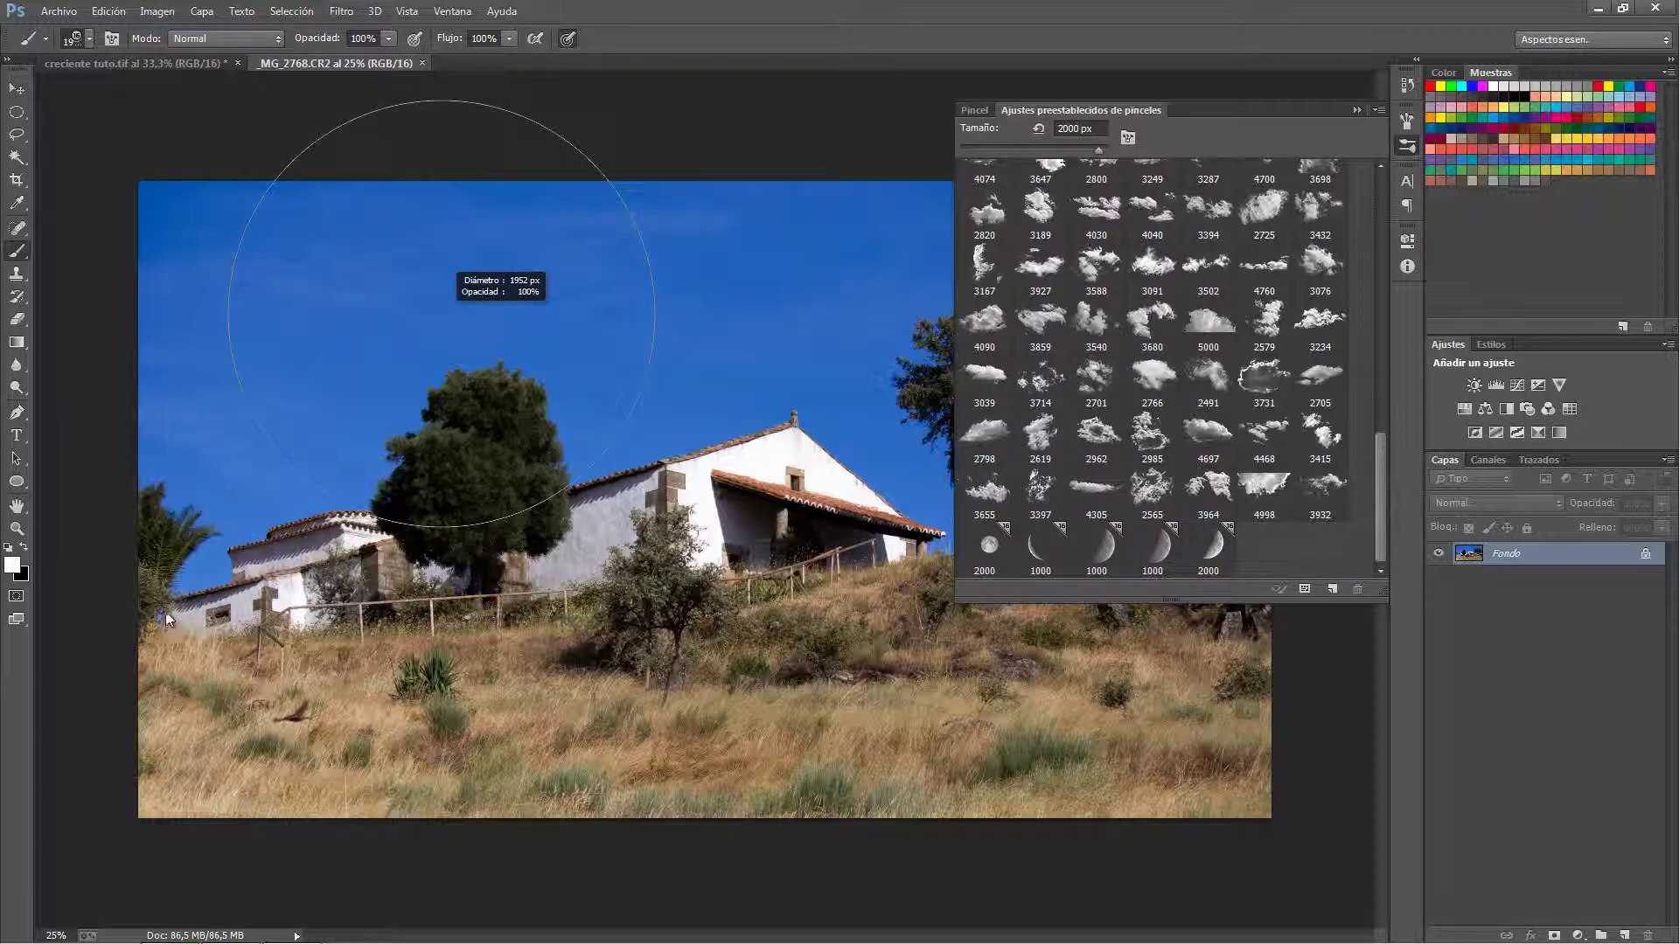
alt+right_click(315, 342)
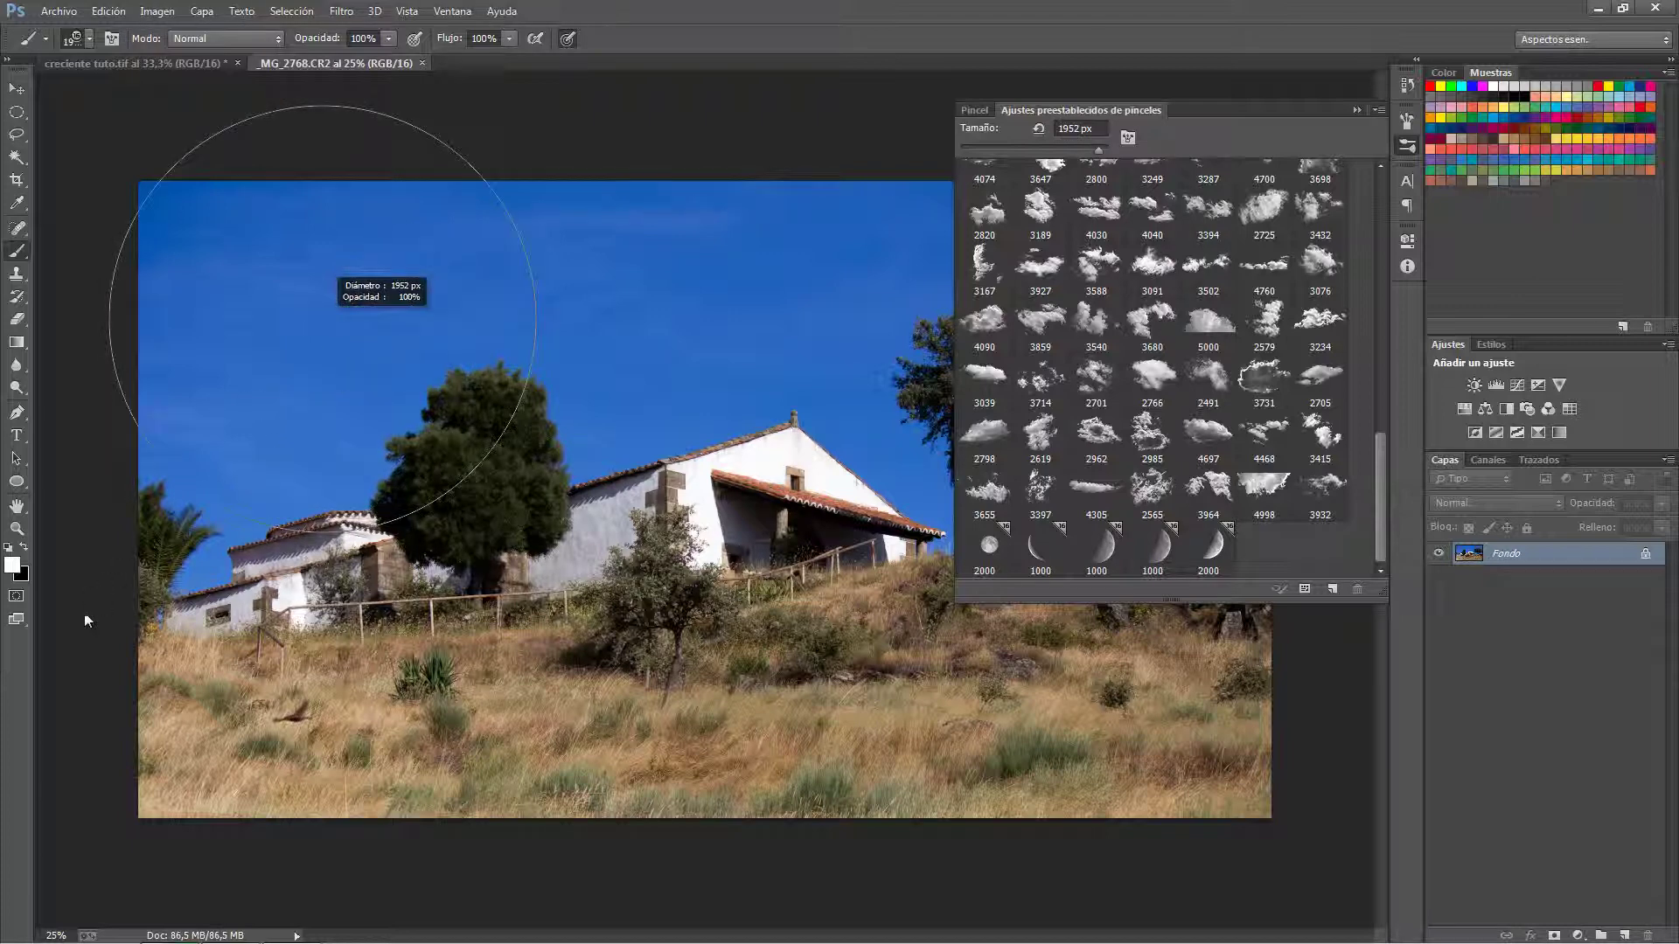
alt+right_click(431, 322)
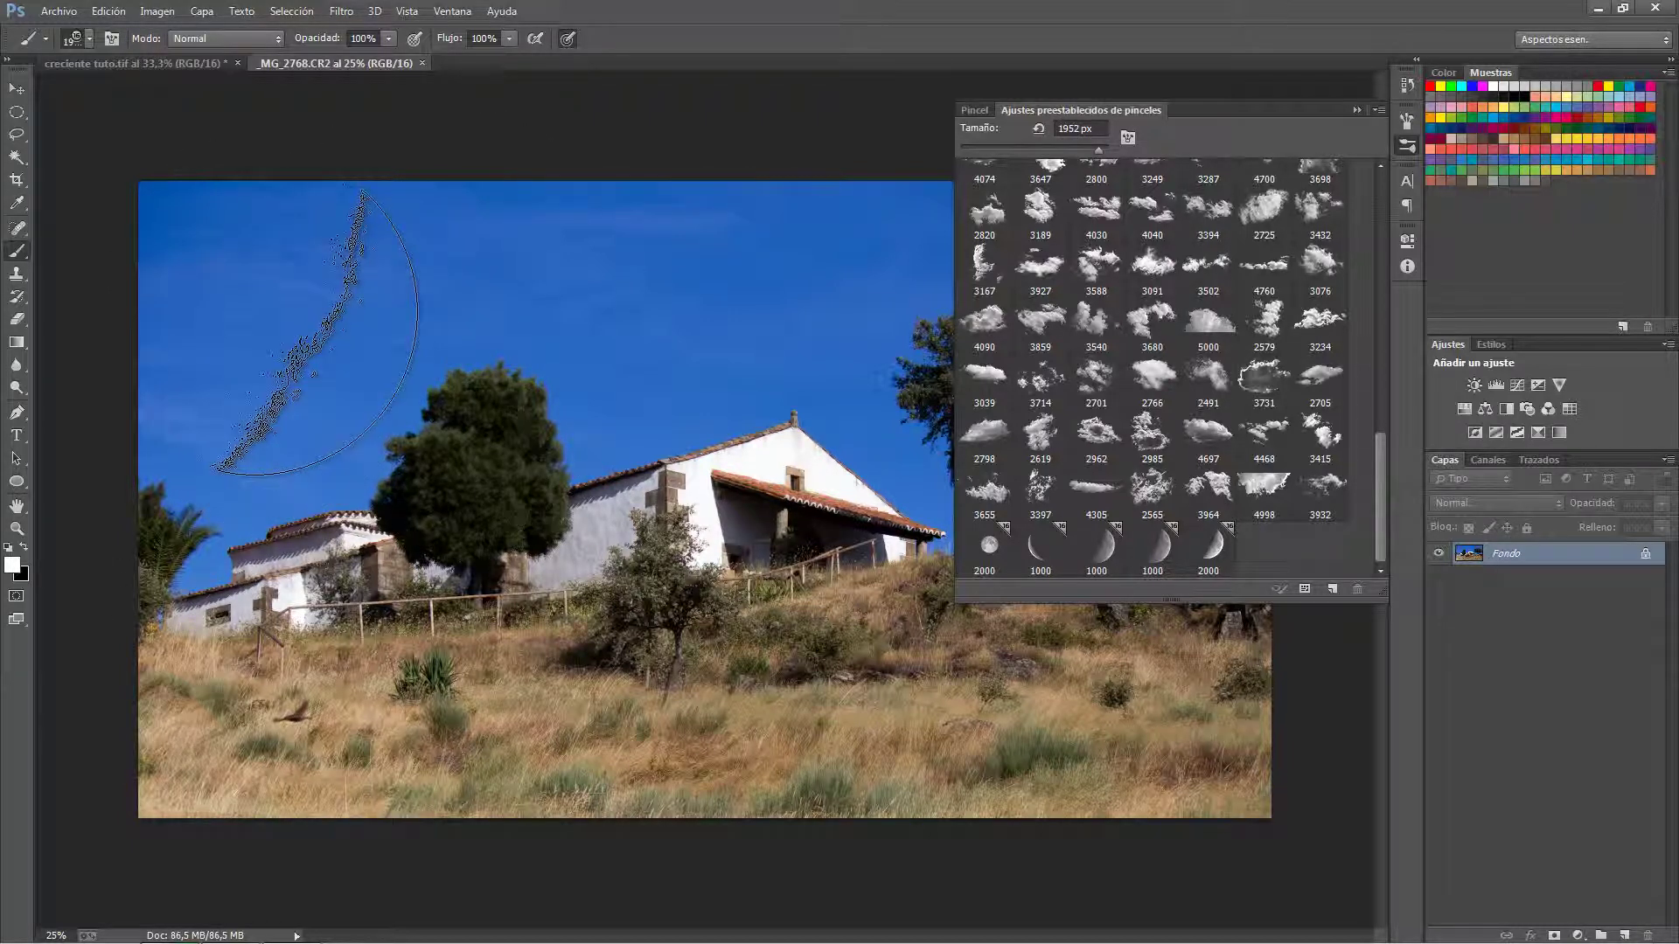
click(1623, 935)
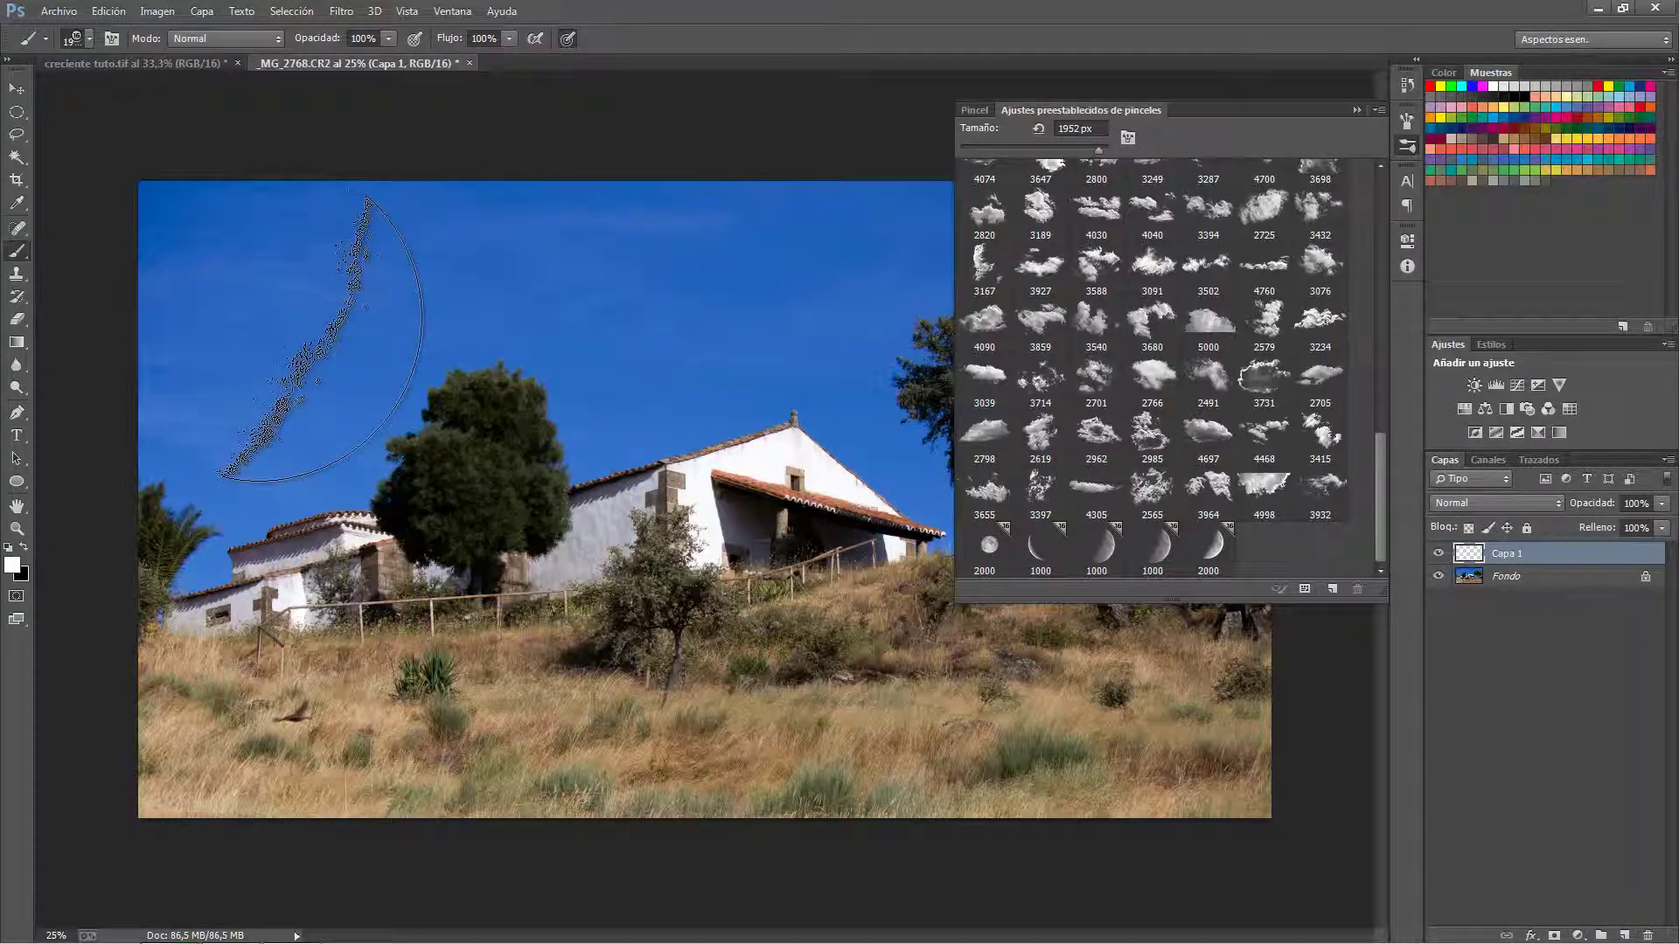
click(321, 338)
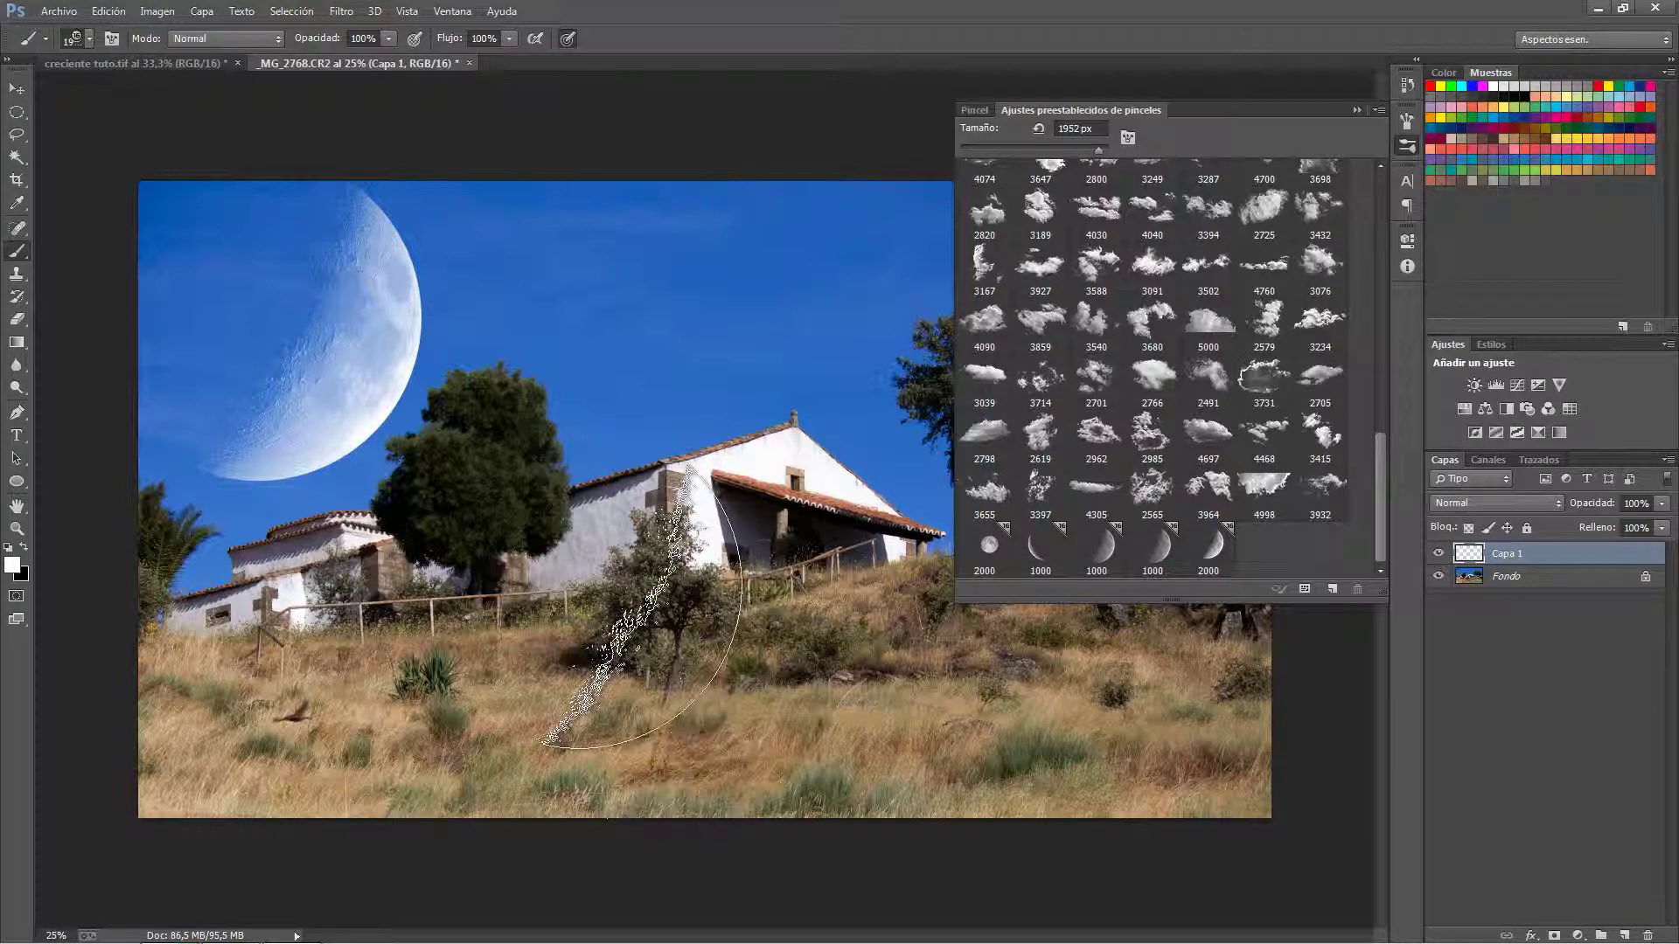
Scale the moon to about 48% and pick cloud brush 3540.
key(ctrl+t)
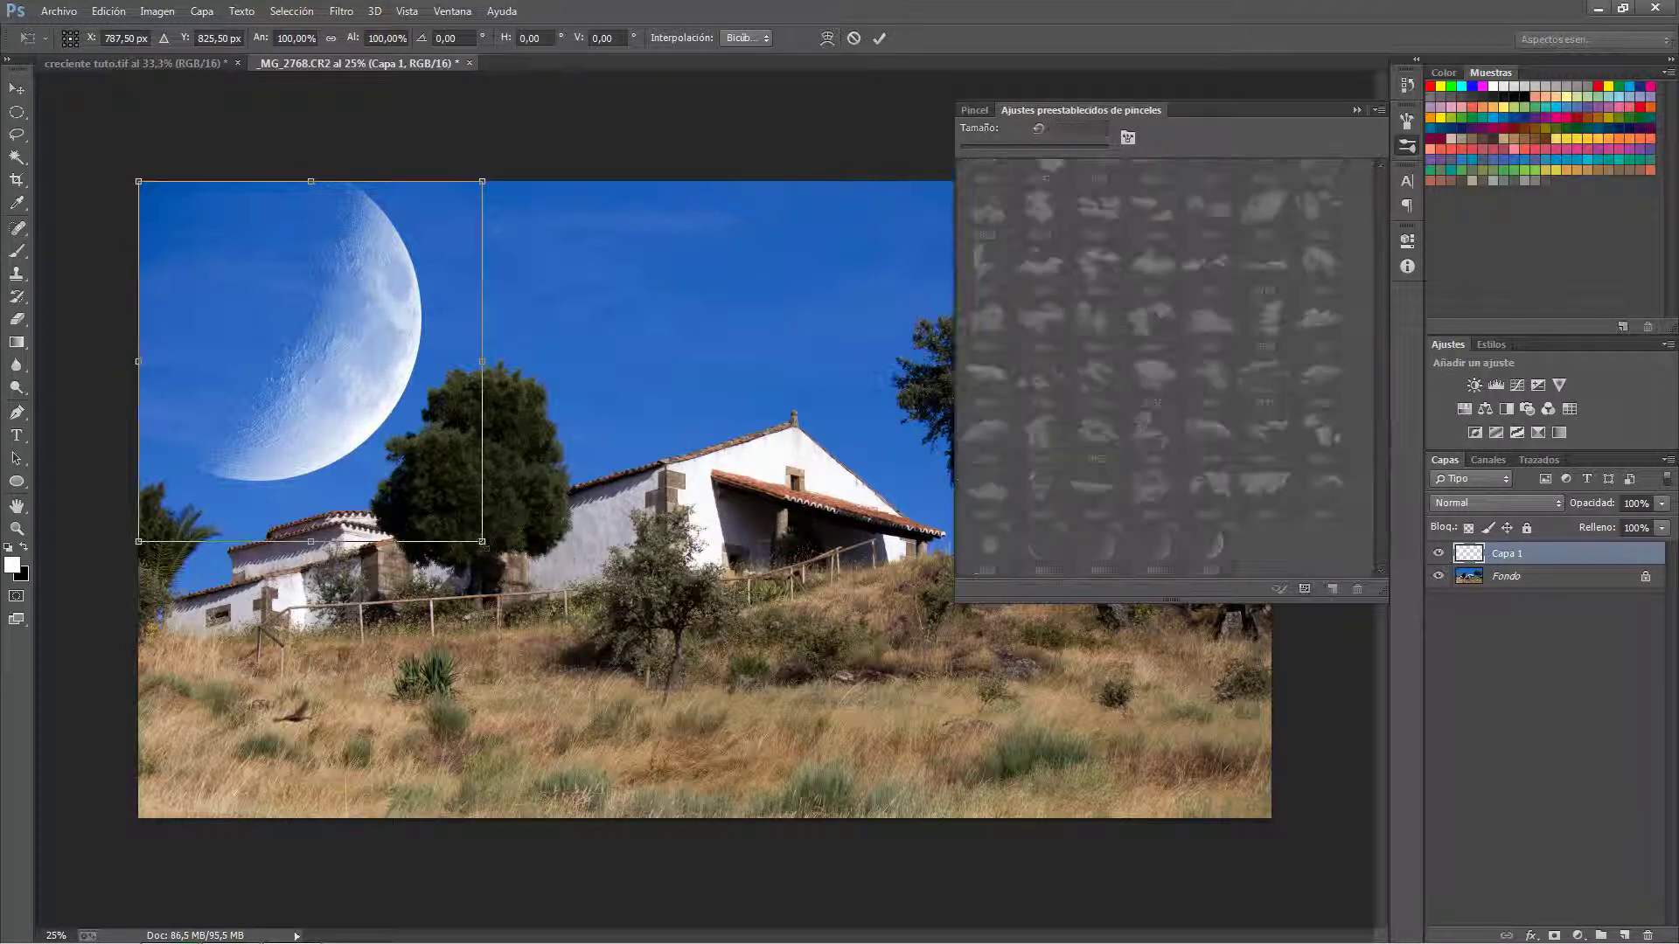
mouse_move(481, 541)
mouse_down()
mouse_move(303, 355)
mouse_move(348, 352)
mouse_up()
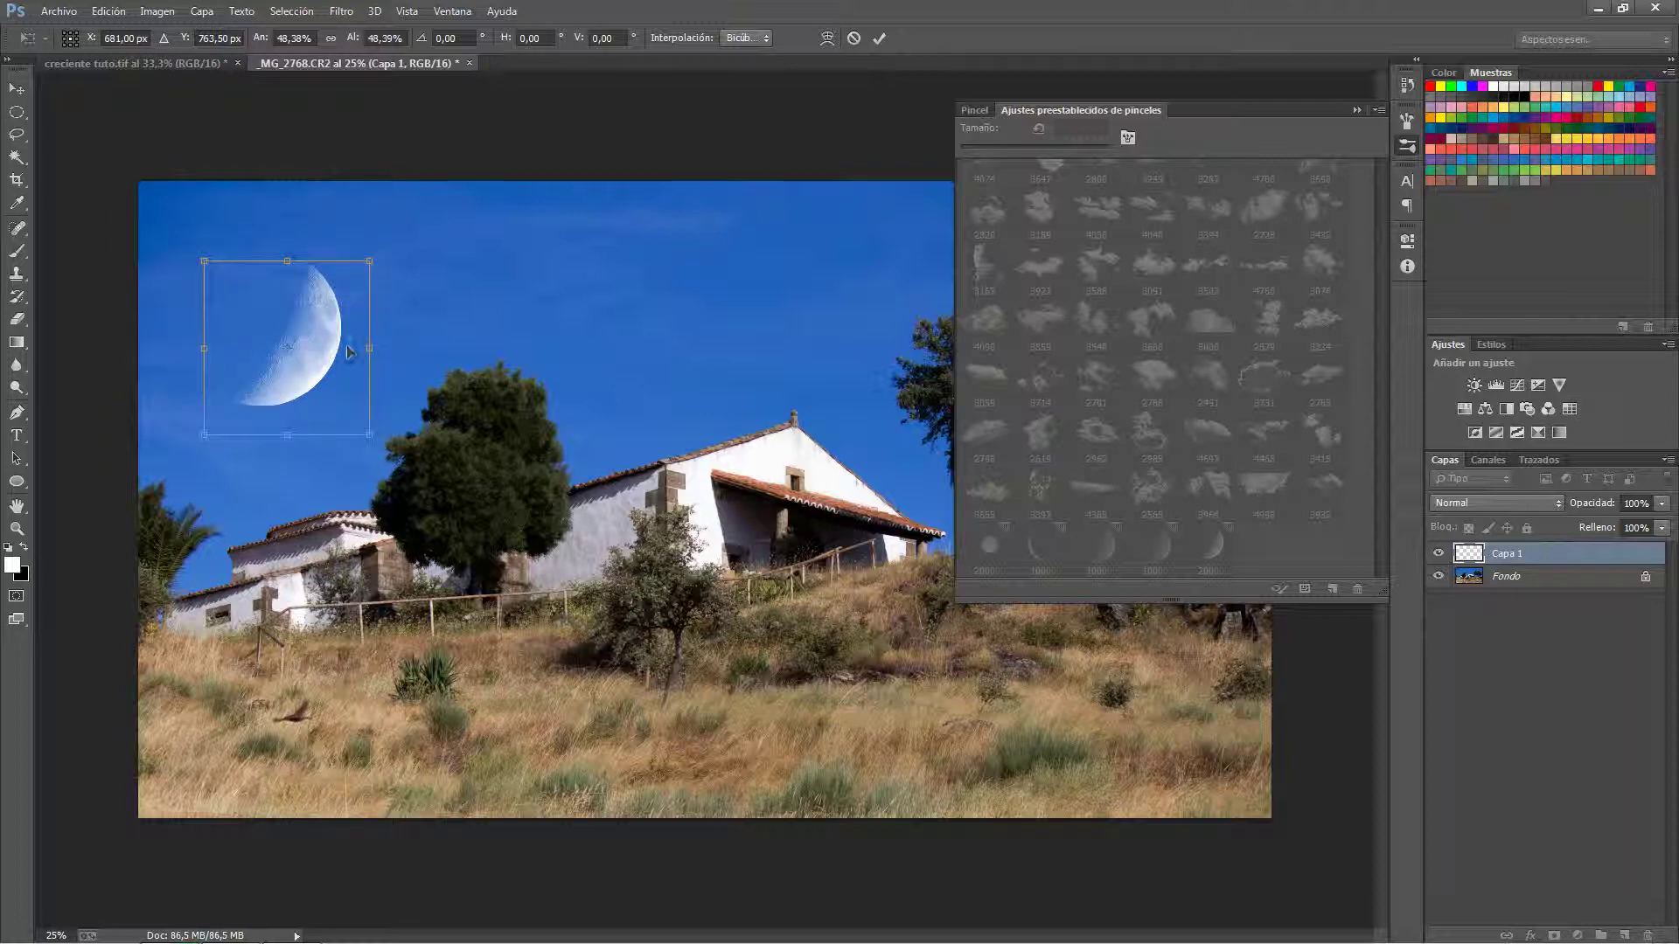
click(878, 40)
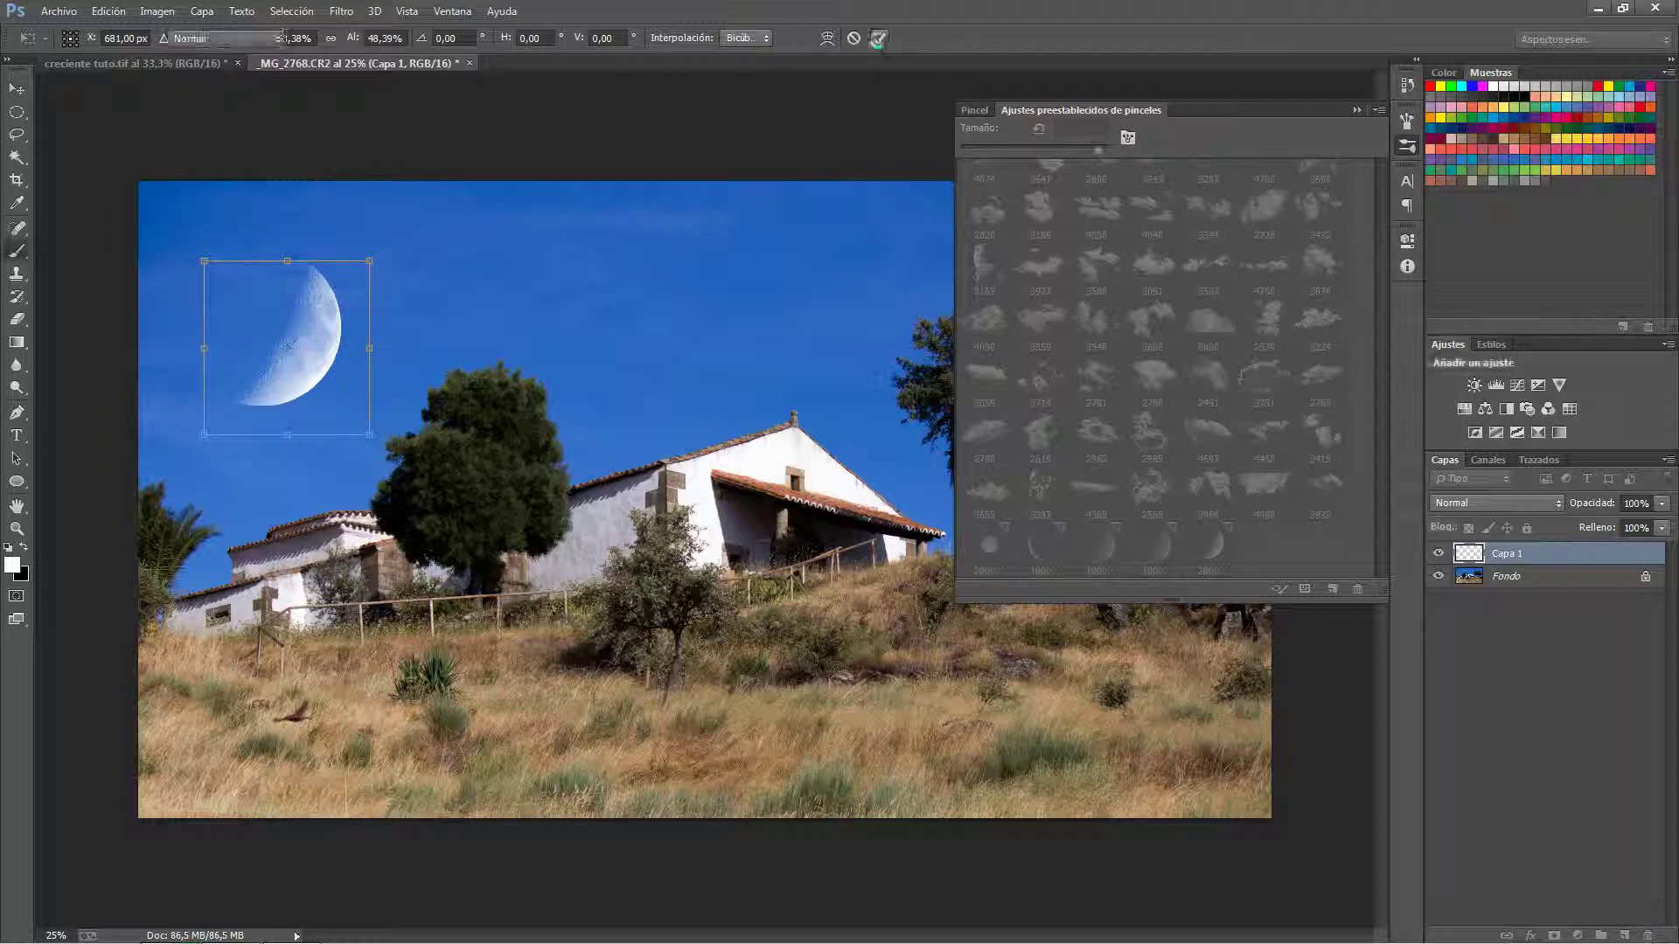
click(1095, 323)
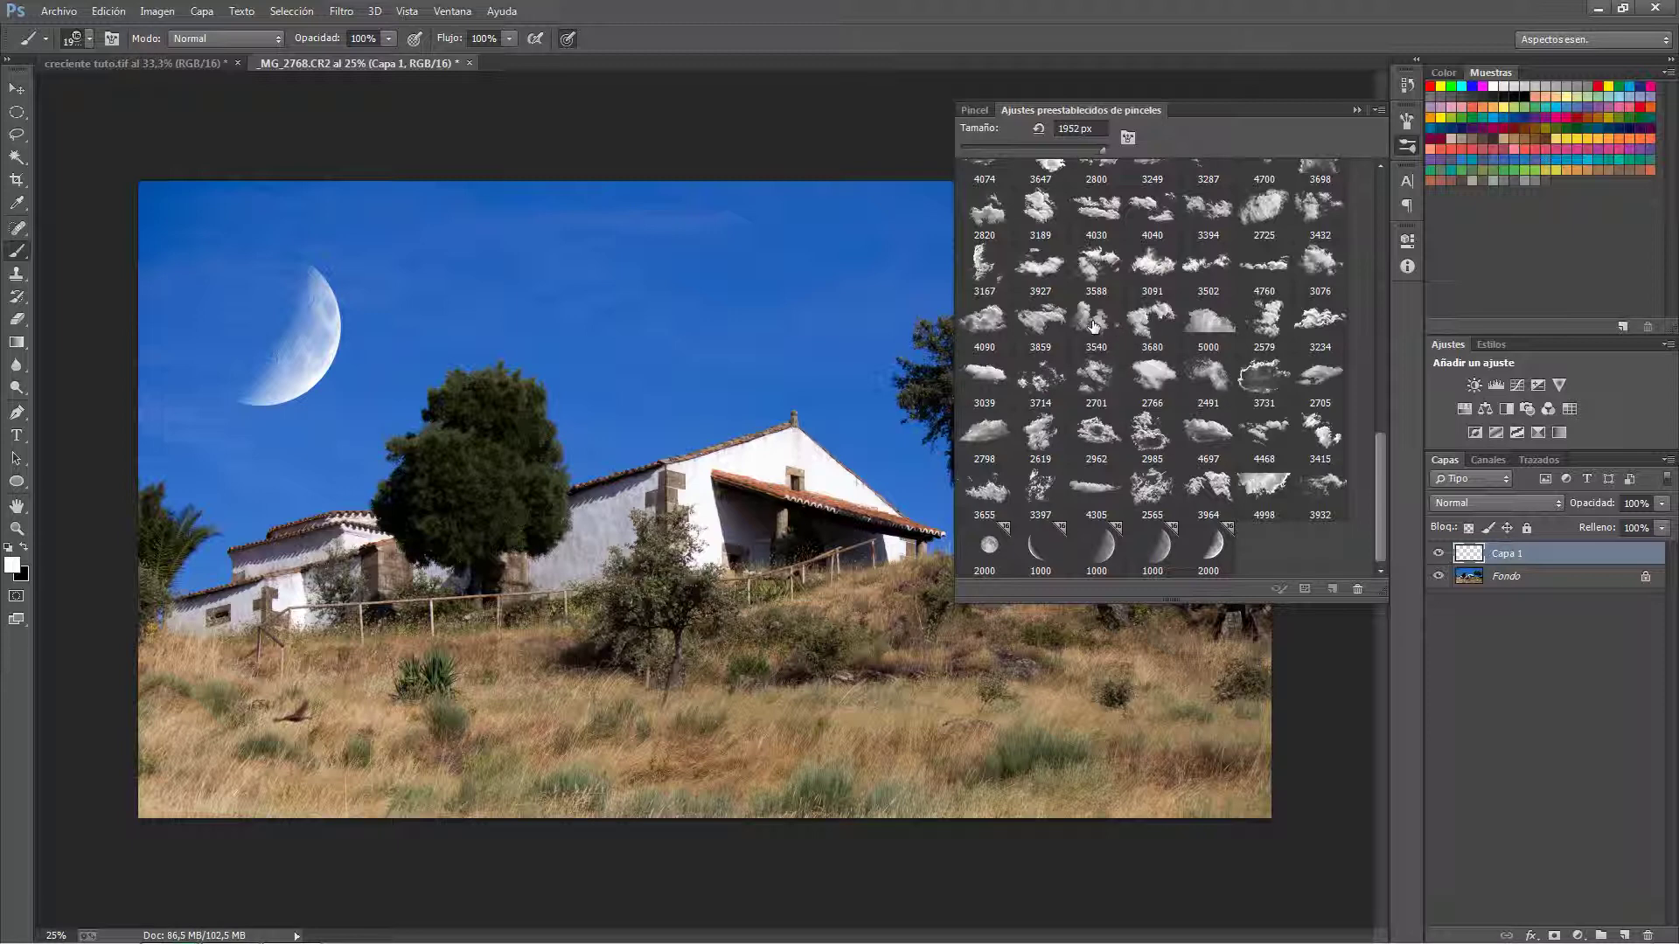
click(1355, 109)
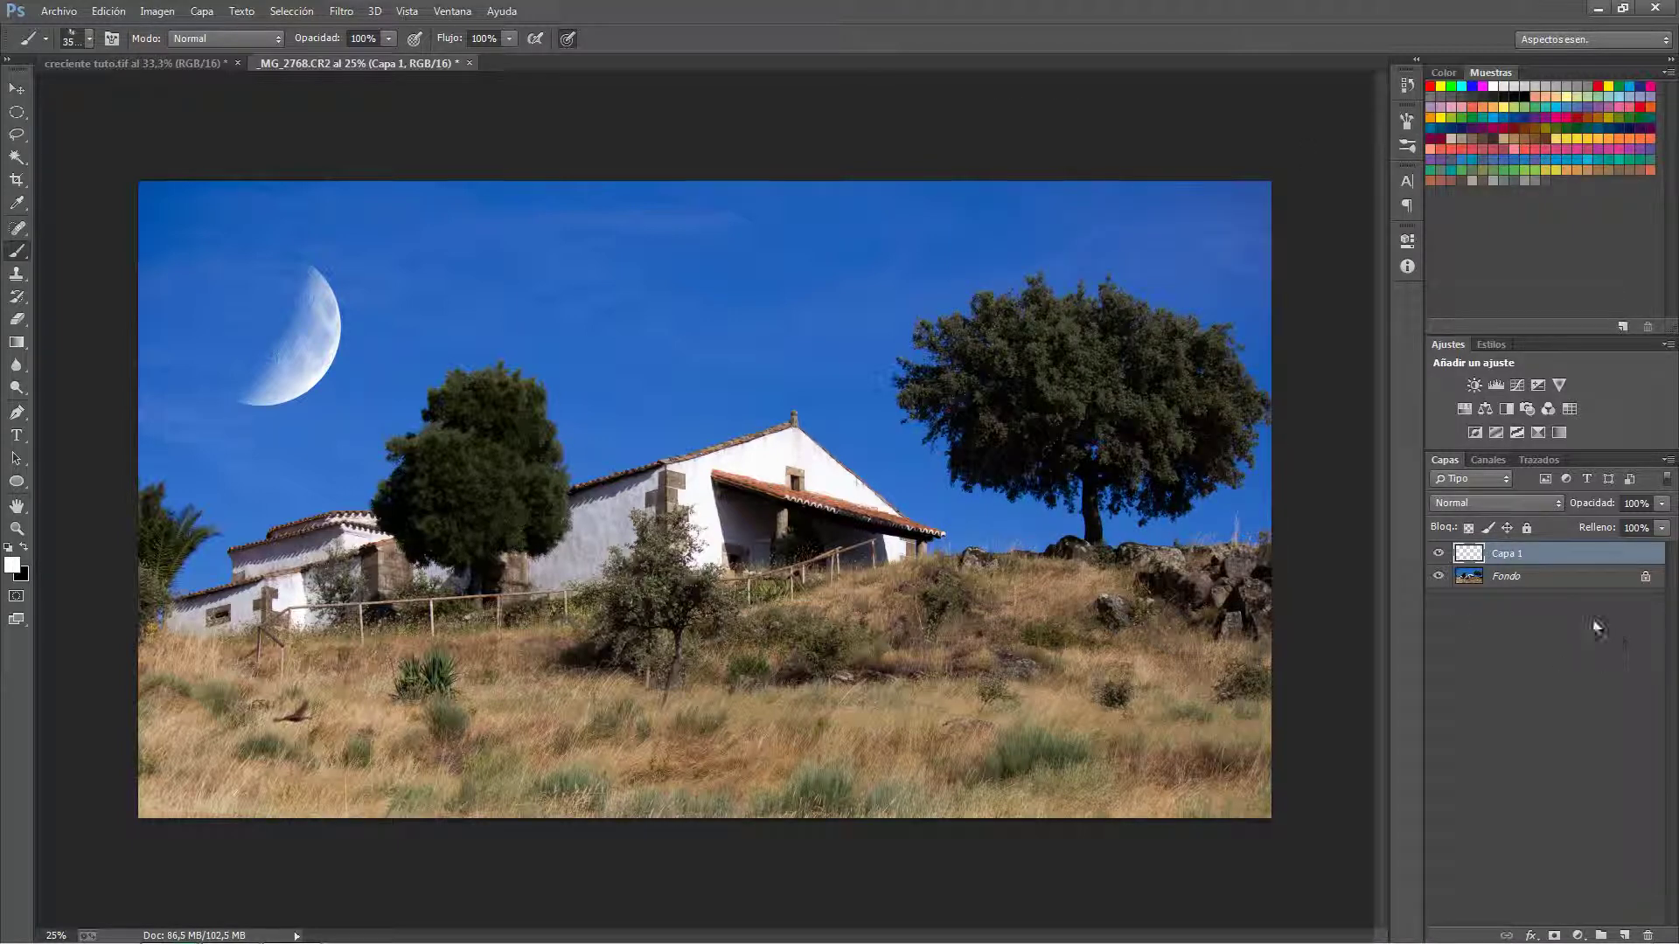